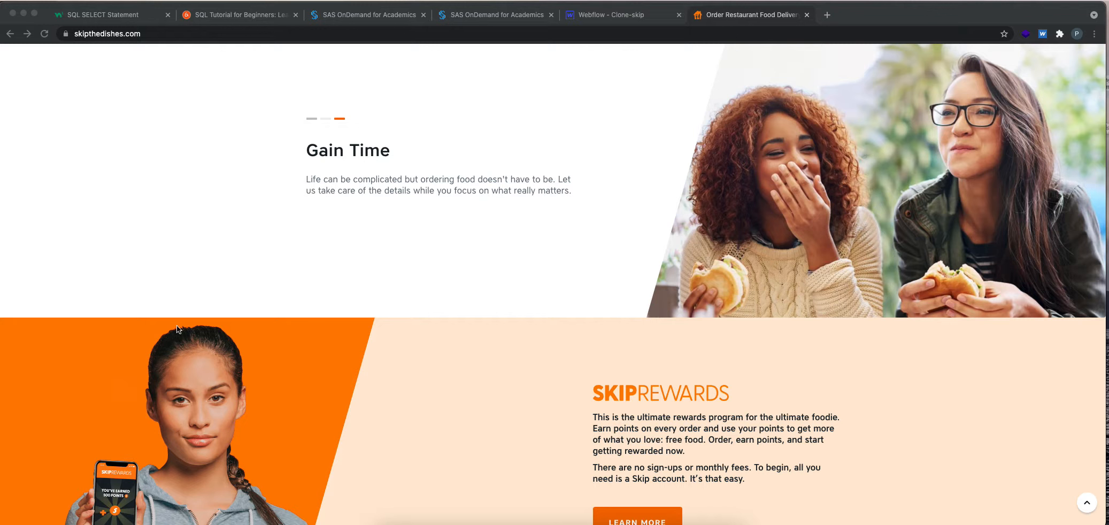
Switch to the Webflow project and paste a copy of the Section holding Slider 2 below the original.
{"action": "scroll", "coordinate": [178, 329], "scroll_direction": "down", "scroll_amount": 5}
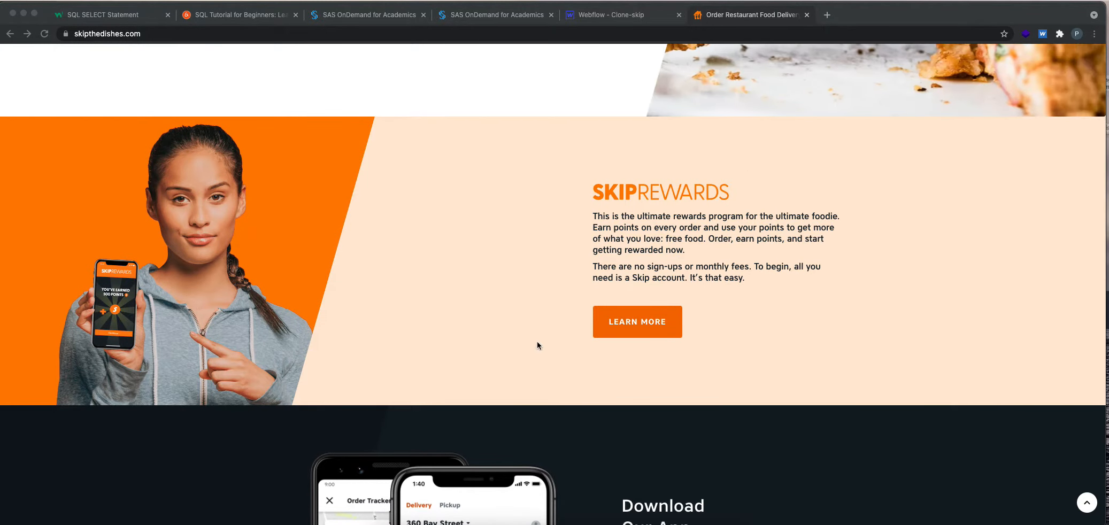
{"action": "left_click", "coordinate": [601, 16]}
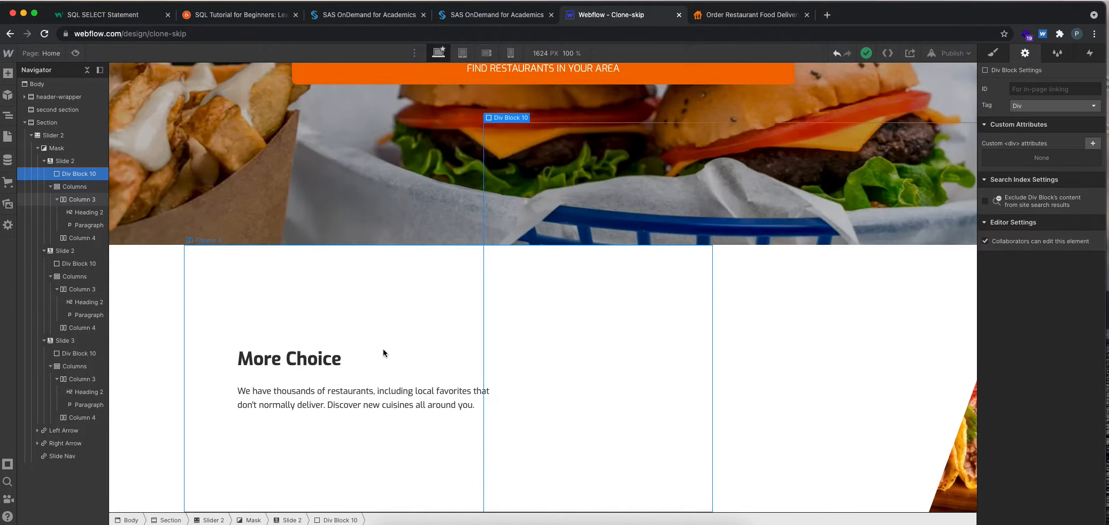
{"action": "left_click", "coordinate": [36, 148]}
{"action": "left_click", "coordinate": [31, 135]}
{"action": "left_click", "coordinate": [25, 122]}
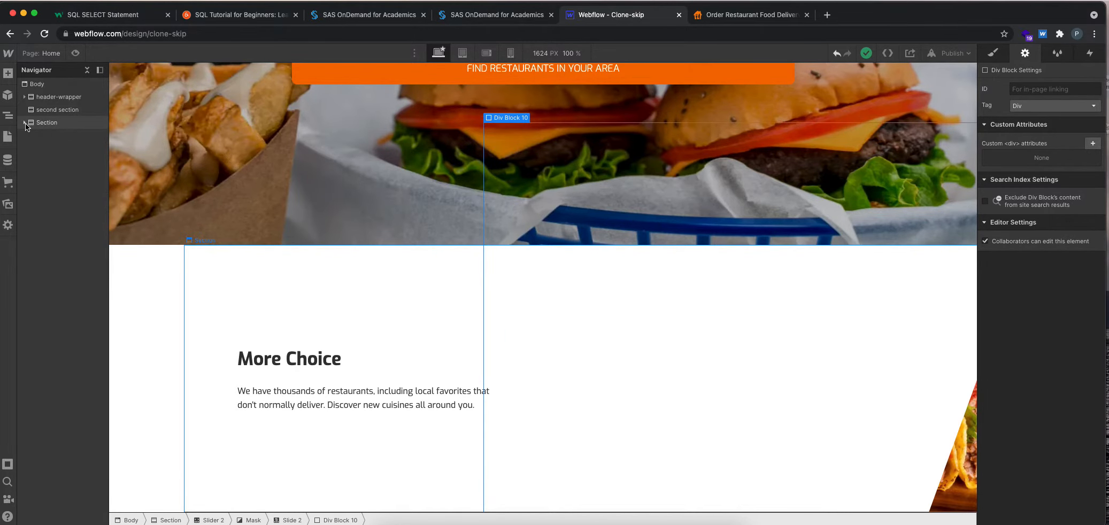
{"action": "left_click", "coordinate": [25, 123]}
{"action": "left_click", "coordinate": [44, 125]}
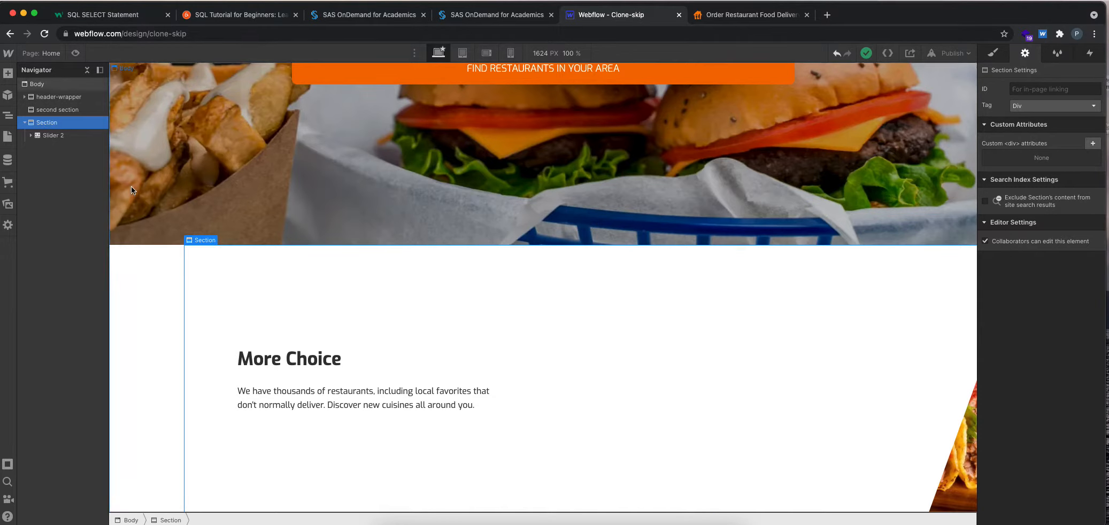
{"action": "left_click", "coordinate": [993, 58]}
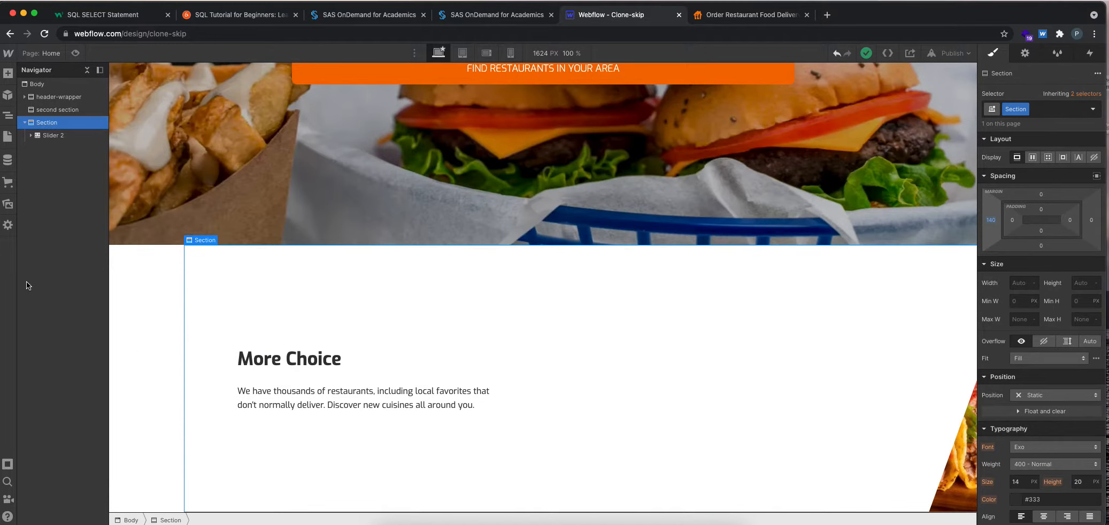
{"action": "key", "text": "super+v"}
In the copied Section, move Div Block 10 and Columns out of the first slide, and delete Slider 2.
{"action": "left_click", "coordinate": [25, 148]}
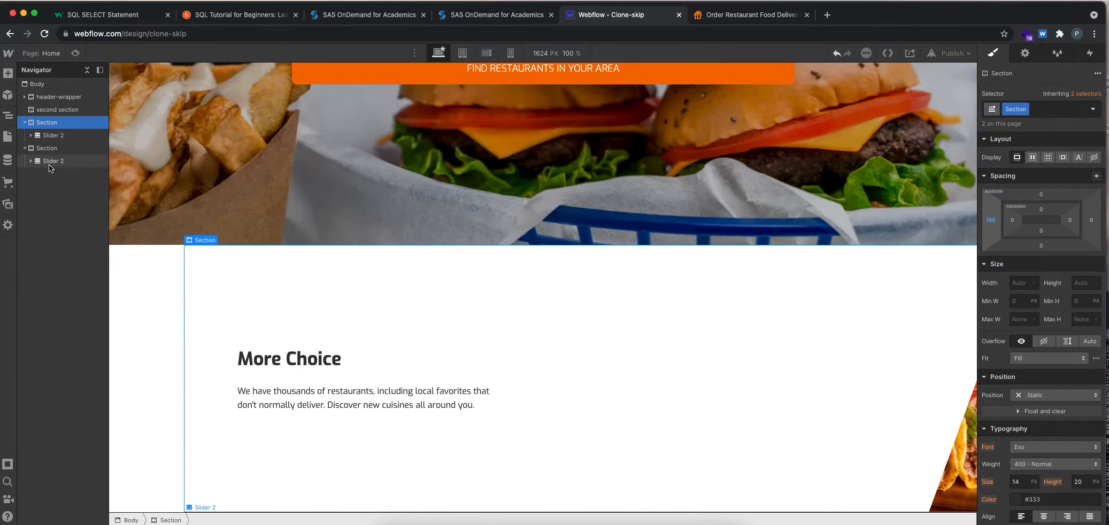
{"action": "left_click", "coordinate": [36, 161]}
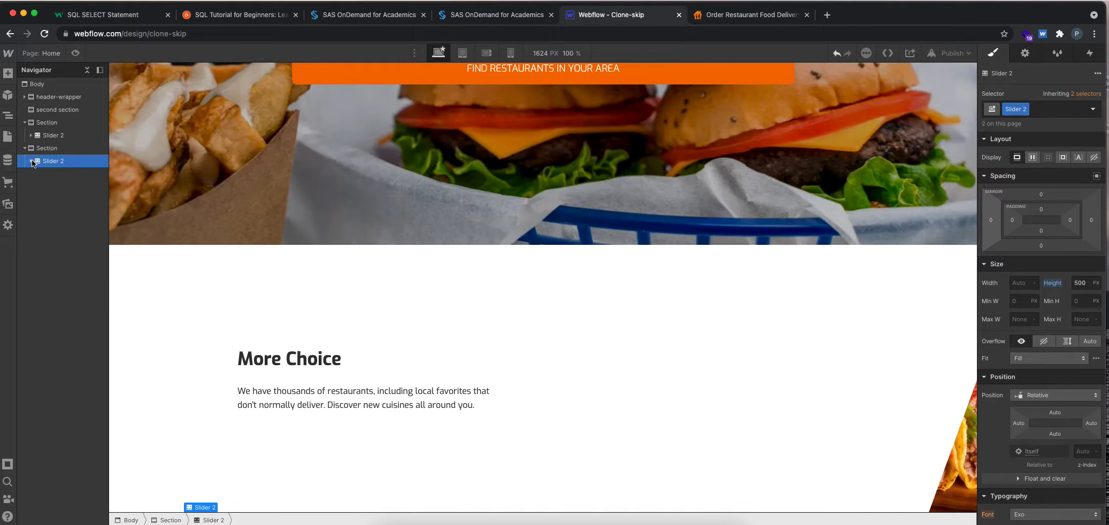
{"action": "left_click", "coordinate": [740, 16]}
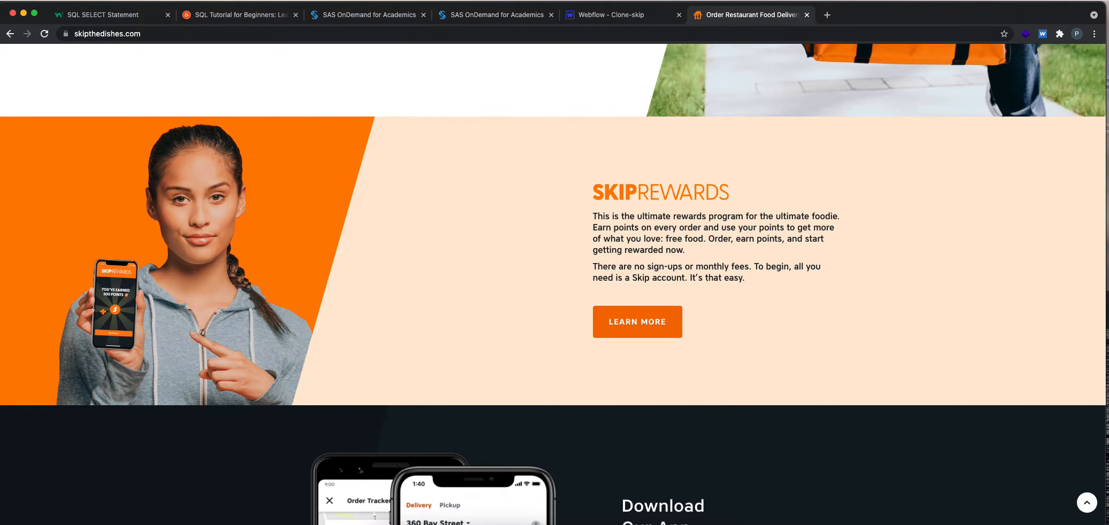
{"action": "left_click", "coordinate": [631, 15]}
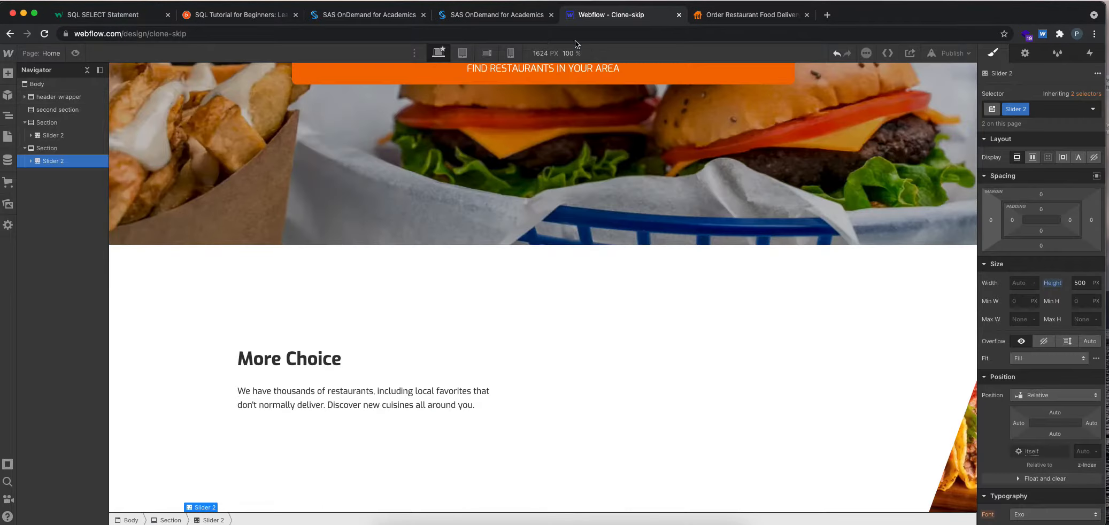
{"action": "left_click", "coordinate": [32, 161]}
{"action": "left_click", "coordinate": [38, 173]}
{"action": "left_click", "coordinate": [44, 187]}
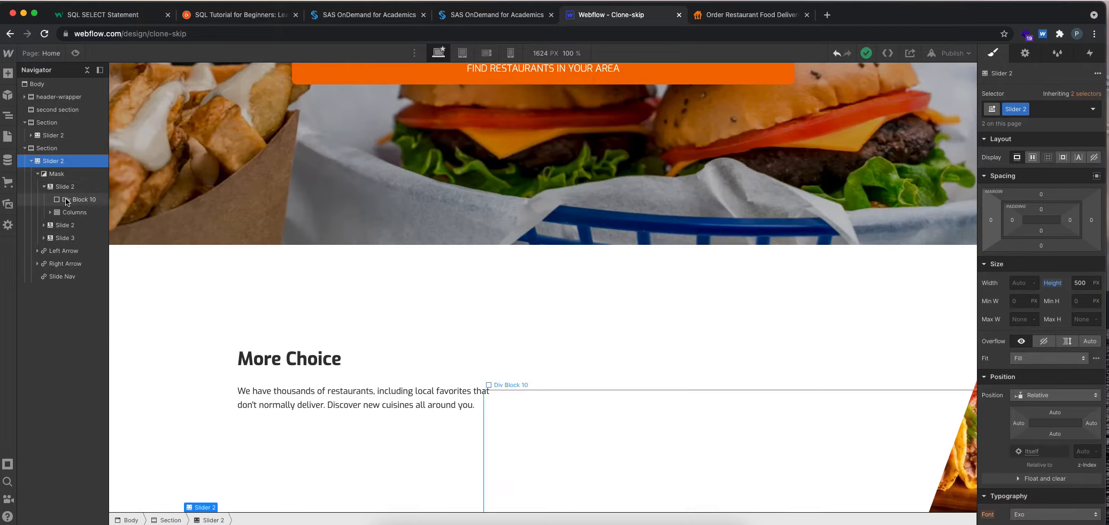
{"action": "left_click_drag", "start_coordinate": [68, 202], "coordinate": [64, 160]}
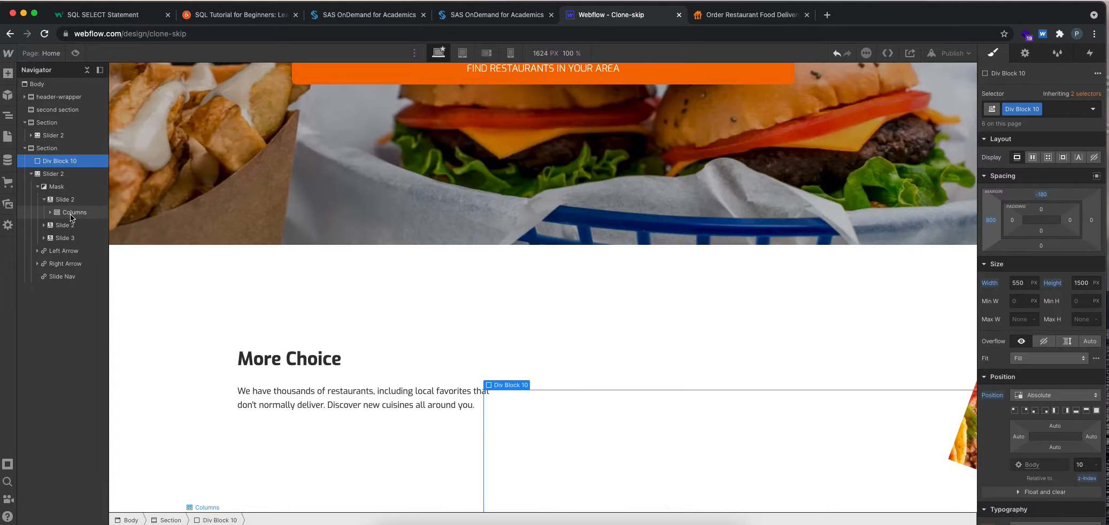
{"action": "left_click_drag", "start_coordinate": [70, 214], "coordinate": [64, 169]}
{"action": "left_click", "coordinate": [52, 189]}
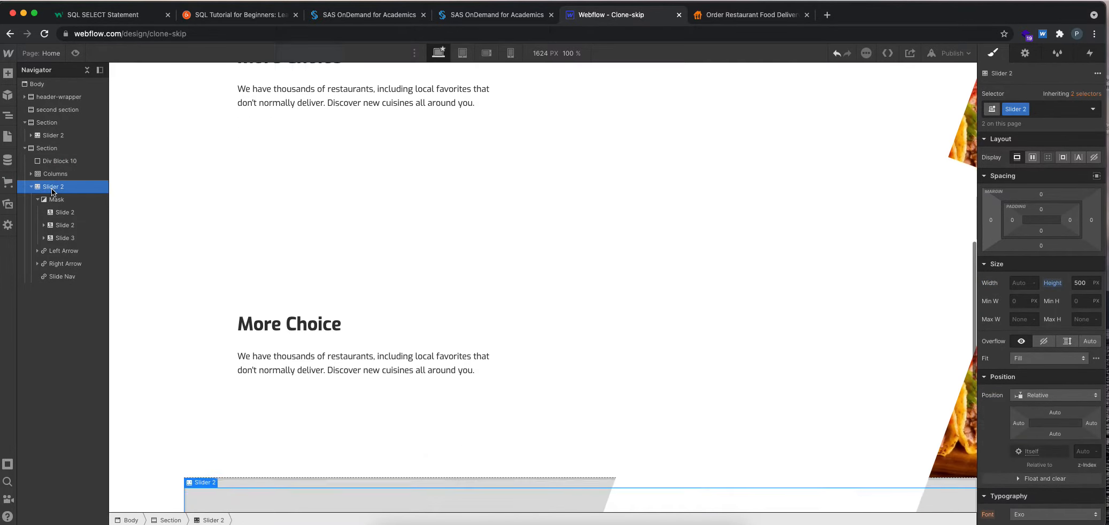
{"action": "key", "text": "Delete"}
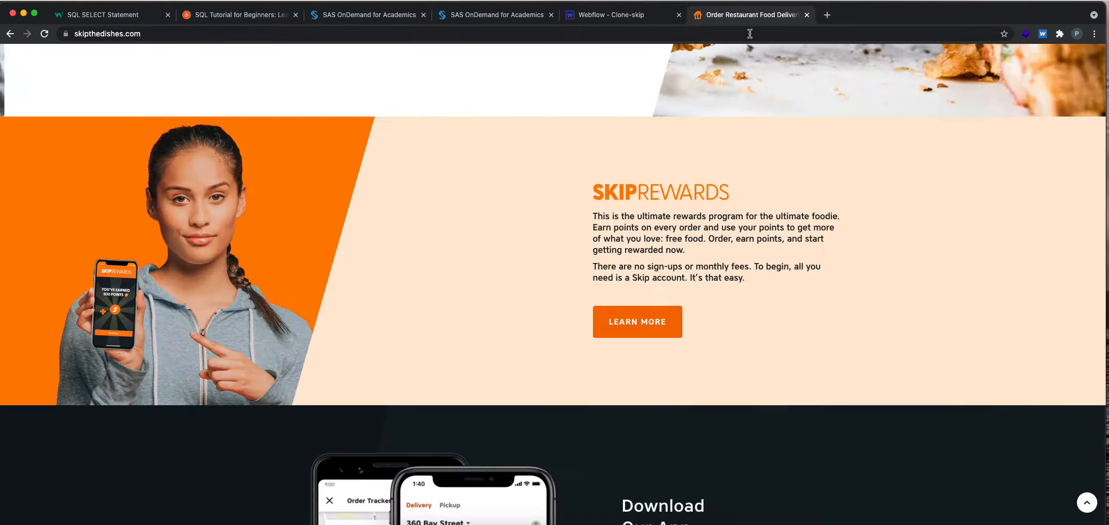
Switch to the skipthedishes.com page and inspect the SkipRewards section in the developer tools.
{"action": "left_click", "coordinate": [751, 14]}
{"action": "right_click", "coordinate": [780, 139]}
{"action": "left_click", "coordinate": [816, 276]}
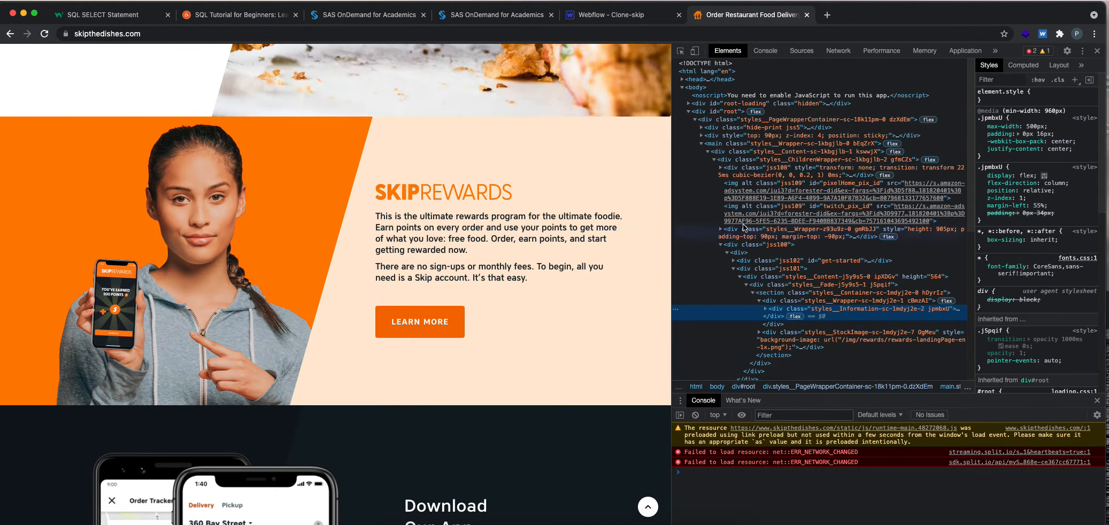
Back in Webflow, duplicate the copied Section's class and name it "rewards section".
{"action": "left_click", "coordinate": [593, 19]}
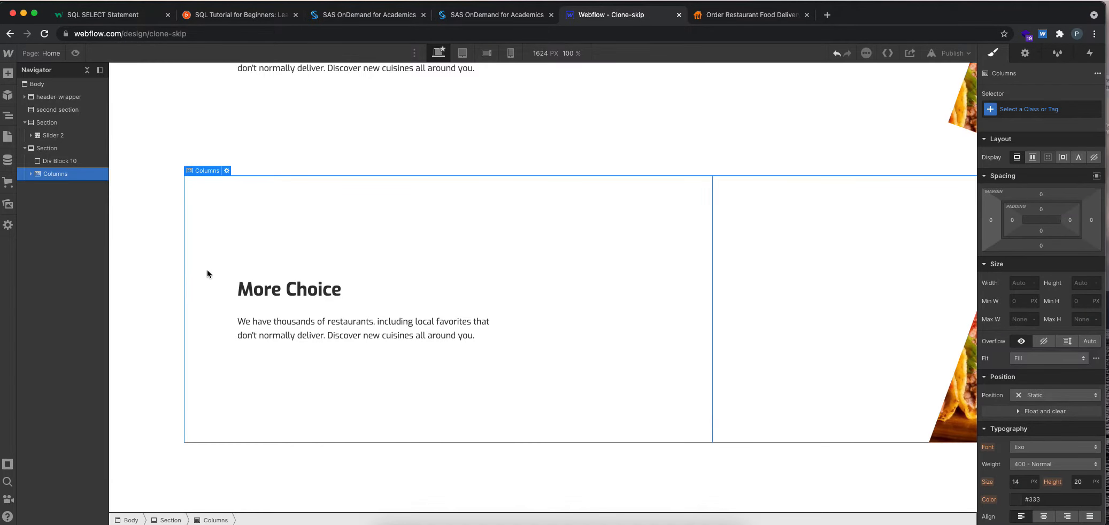
{"action": "left_click", "coordinate": [48, 148]}
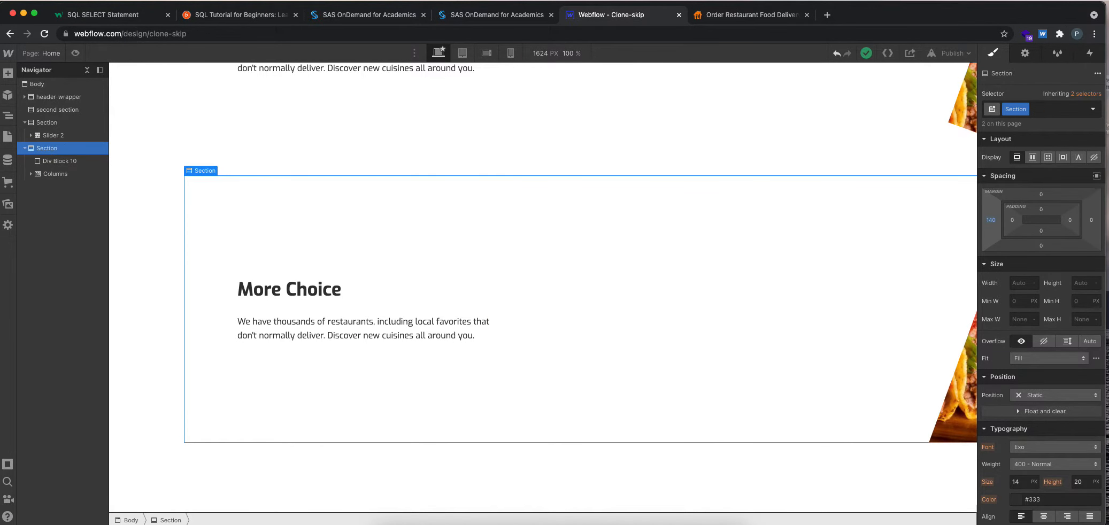
{"action": "left_click", "coordinate": [1025, 109]}
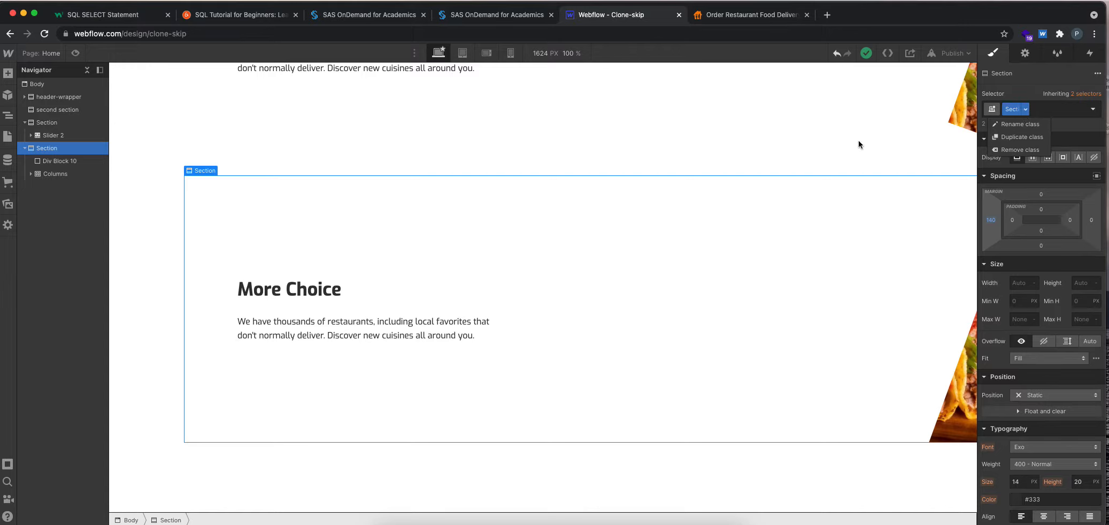
{"action": "left_click", "coordinate": [1003, 138]}
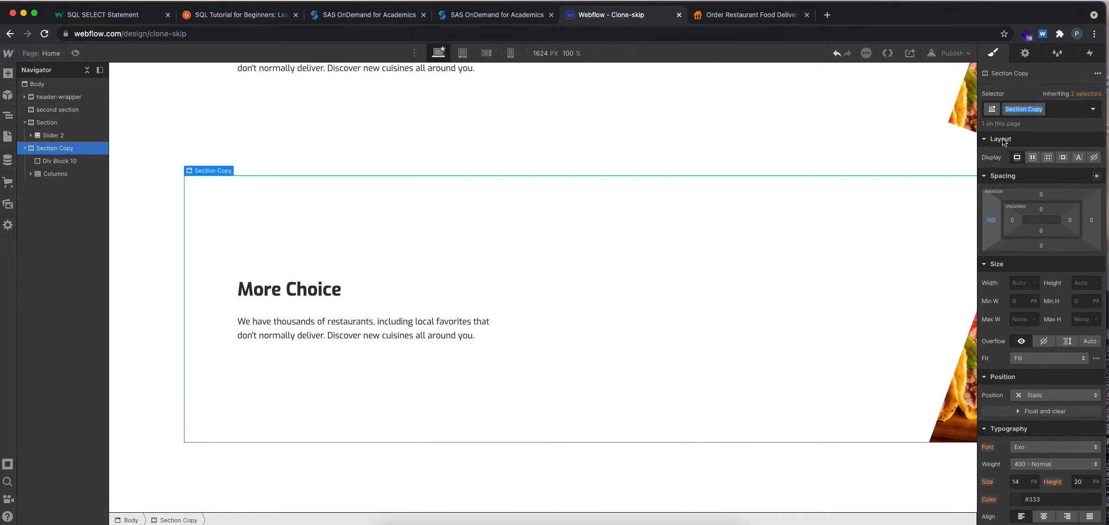
{"action": "type", "text": "3r"}
{"action": "key", "text": "BackSpace"}
{"action": "key", "text": "BackSpace"}
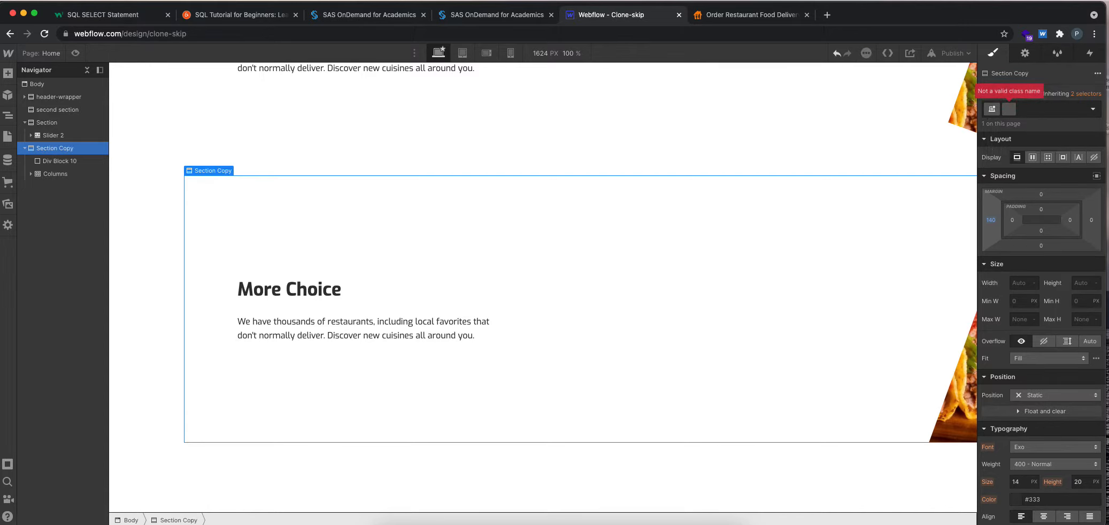
{"action": "type", "text": "rewards section"}
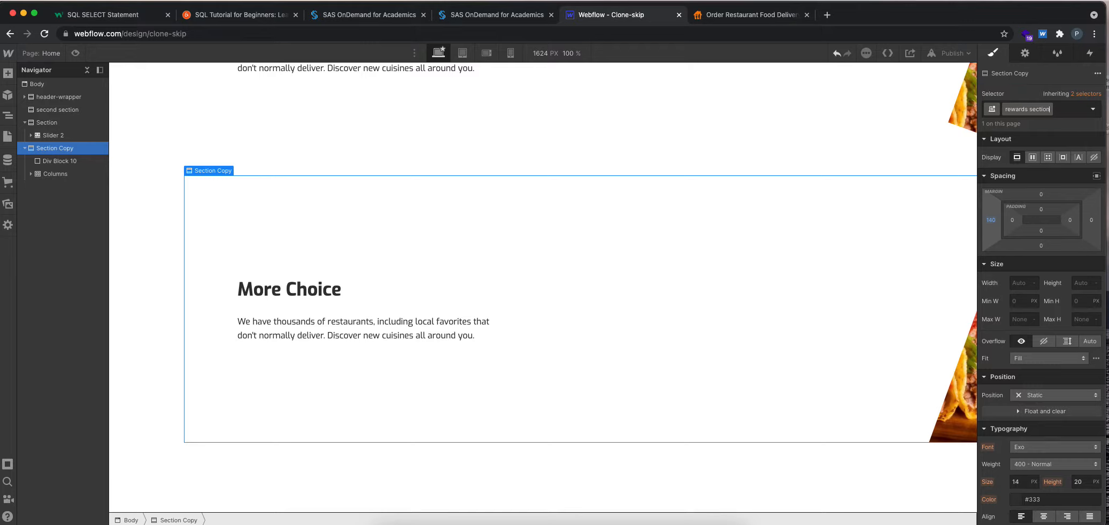
{"action": "key", "text": "Return"}
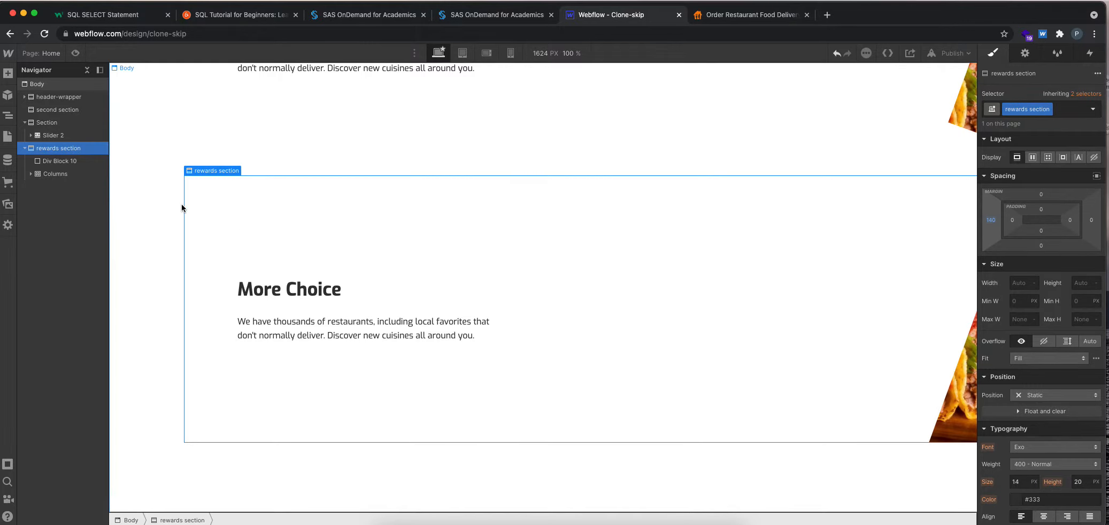
Reset the left margin of the rewards section to its initial value.
{"action": "left_click", "coordinate": [990, 220]}
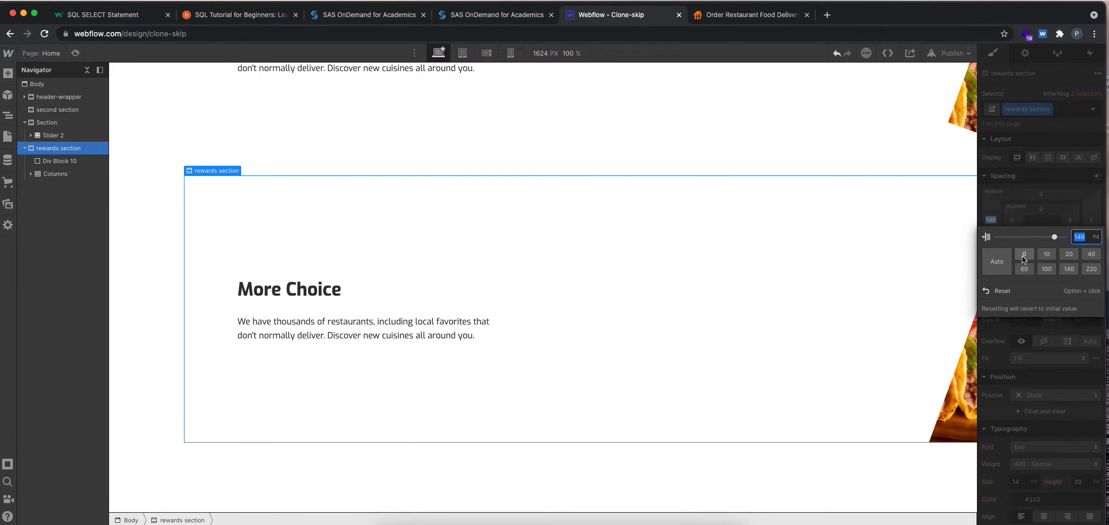
{"action": "left_click", "coordinate": [1010, 290]}
{"action": "scroll", "coordinate": [586, 331], "scroll_direction": "up", "scroll_amount": 5}
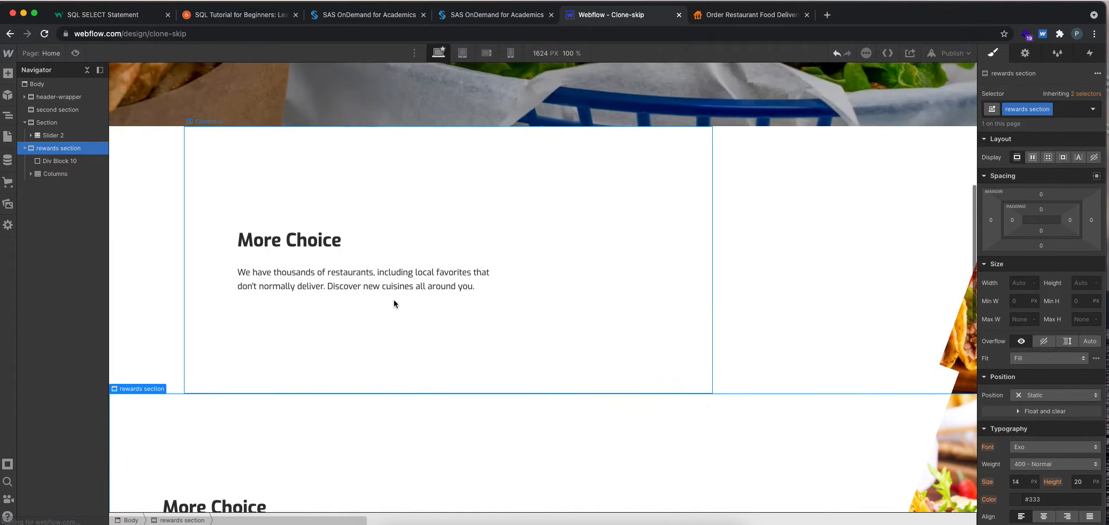
{"action": "scroll", "coordinate": [187, 252], "scroll_direction": "down", "scroll_amount": 1}
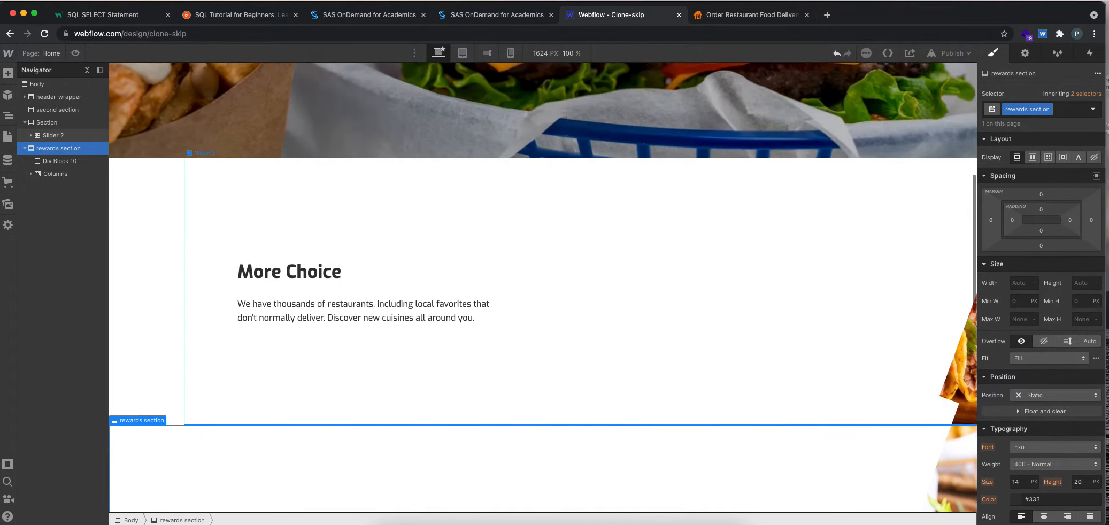
Preview the page around the rewards section, and return to the designer to examine its layout.
{"action": "left_click", "coordinate": [76, 54]}
{"action": "scroll", "coordinate": [819, 383], "scroll_direction": "down", "scroll_amount": 3}
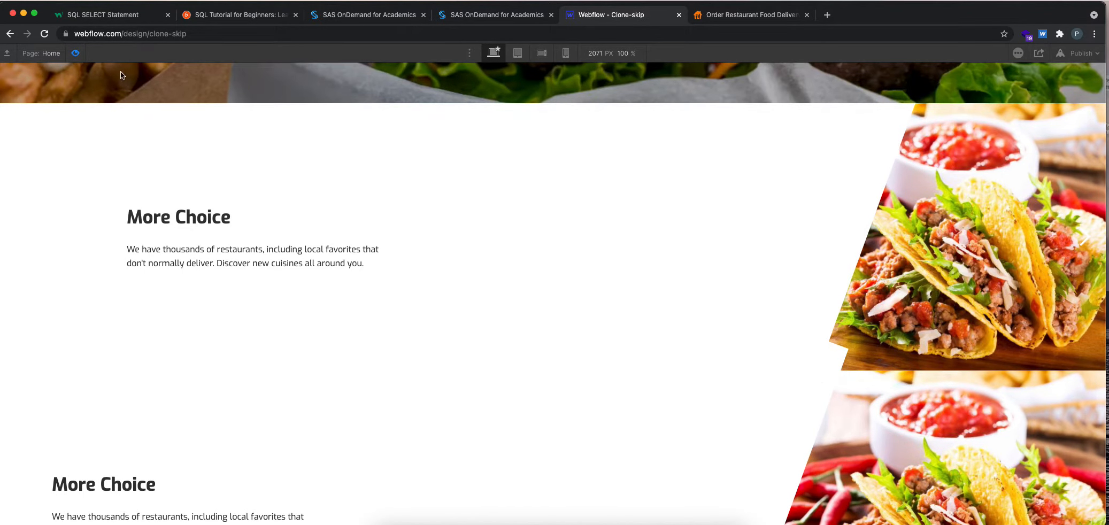
{"action": "left_click", "coordinate": [72, 51]}
{"action": "scroll", "coordinate": [722, 278], "scroll_direction": "down", "scroll_amount": 5}
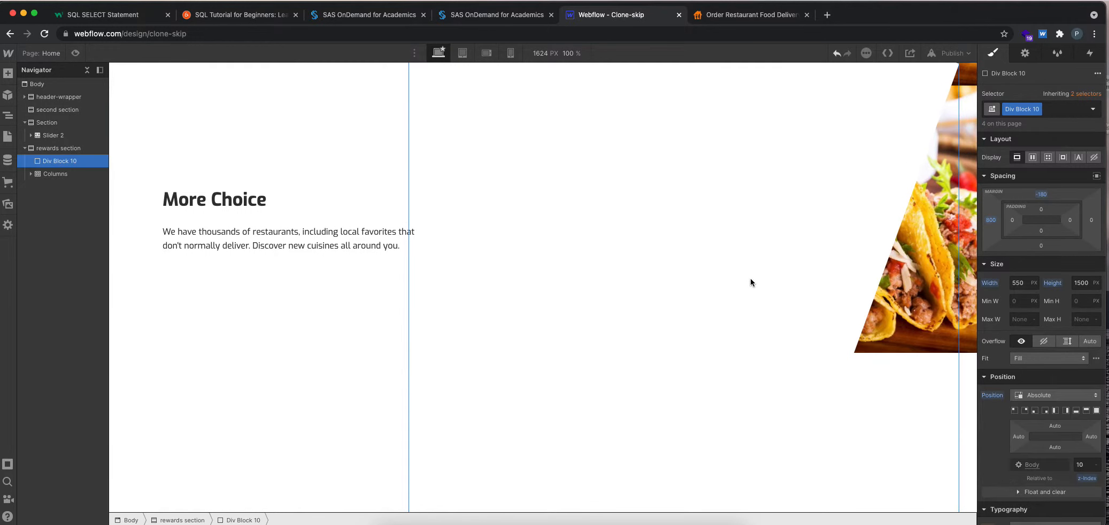
{"action": "scroll", "coordinate": [711, 280], "scroll_direction": "up", "scroll_amount": 3}
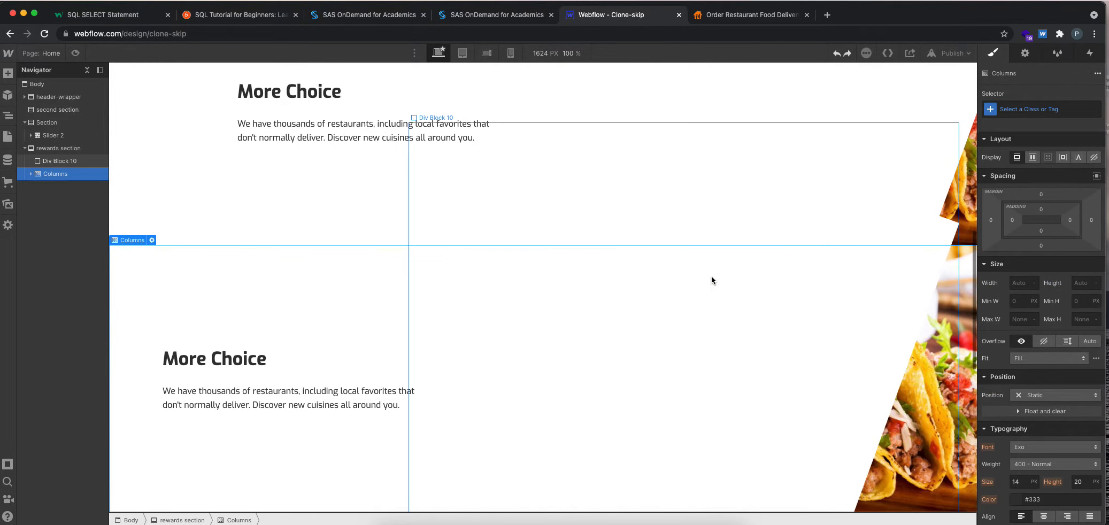
Delete Columns and Div Block 10 from the rewards section, and select the emptied section.
{"action": "left_click", "coordinate": [246, 218]}
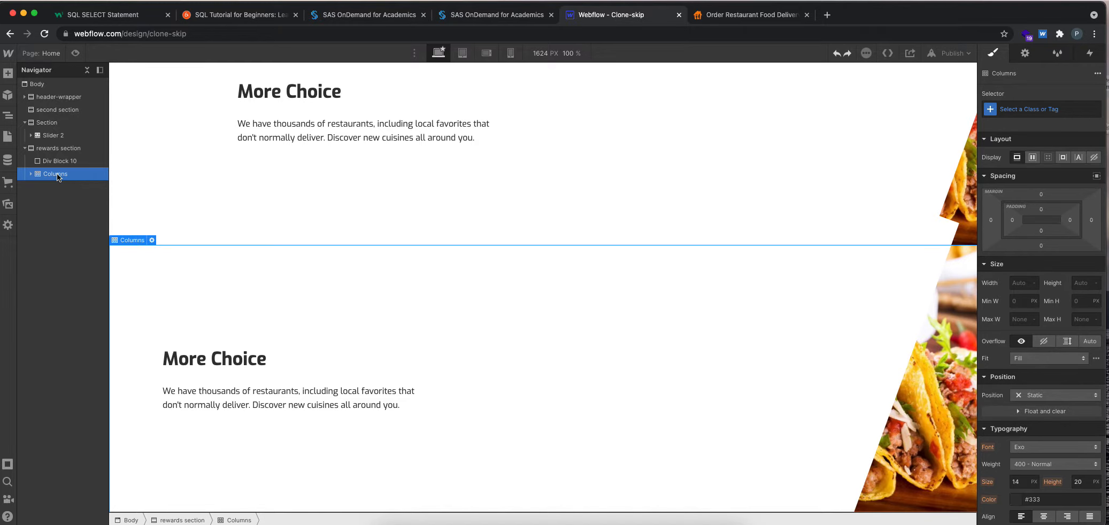
{"action": "key", "text": "Delete"}
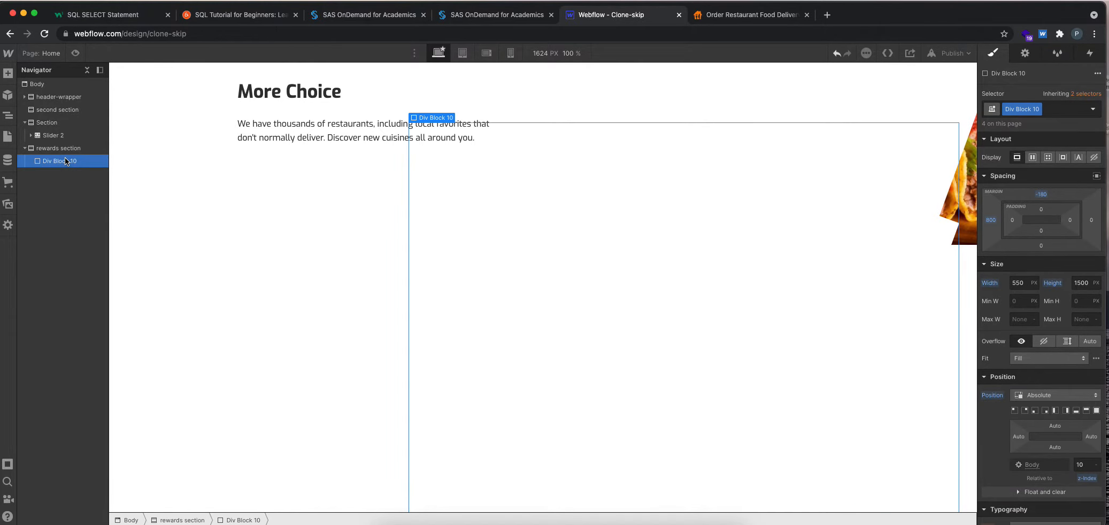
{"action": "key", "text": "Delete"}
{"action": "left_click", "coordinate": [57, 148]}
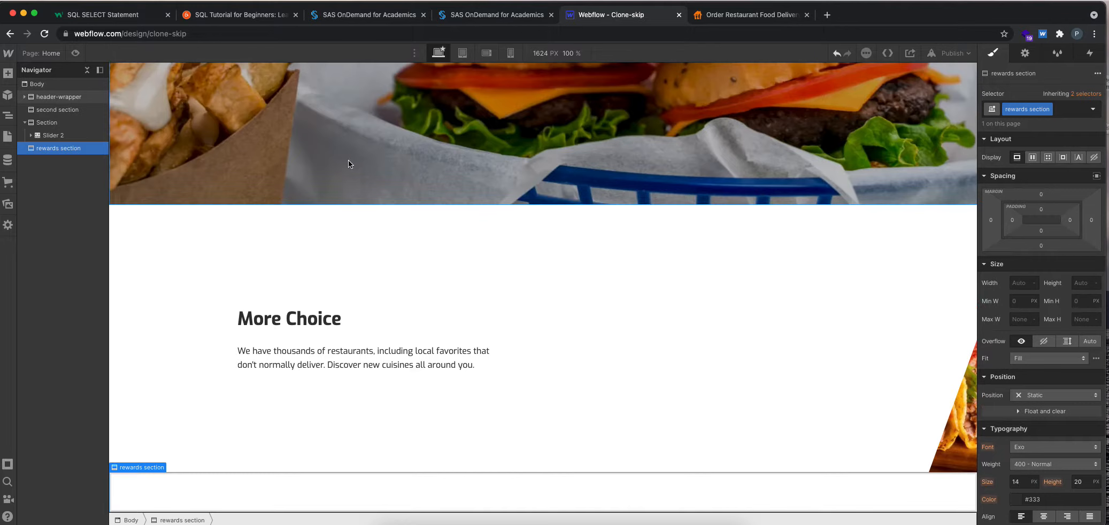
Switch to the skipthedishes.com page and review the CSS styles of the SkipRewards text container.
{"action": "left_click", "coordinate": [780, 12]}
{"action": "right_click", "coordinate": [627, 144]}
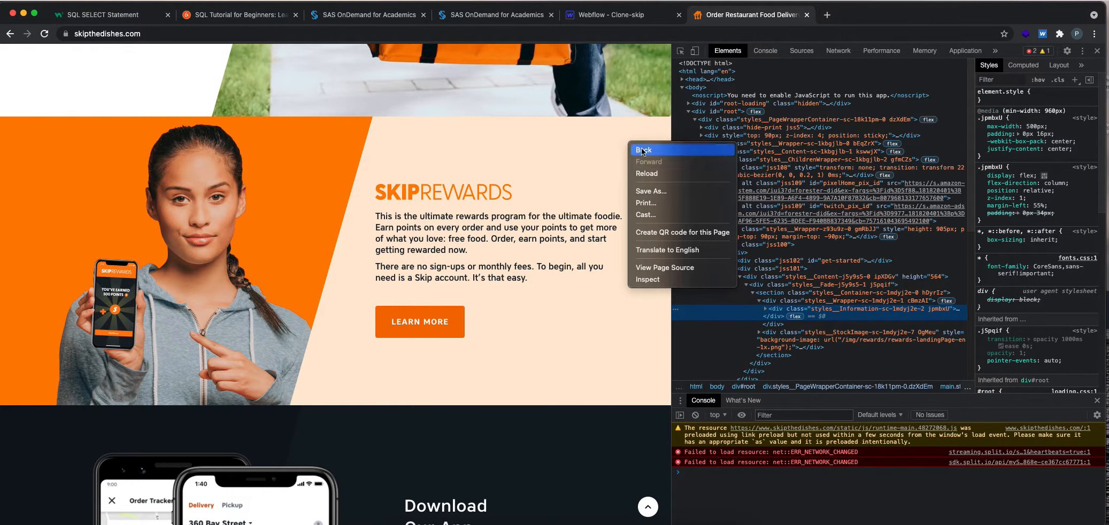
{"action": "left_click", "coordinate": [644, 278]}
{"action": "scroll", "coordinate": [1059, 209], "scroll_direction": "down", "scroll_amount": 10}
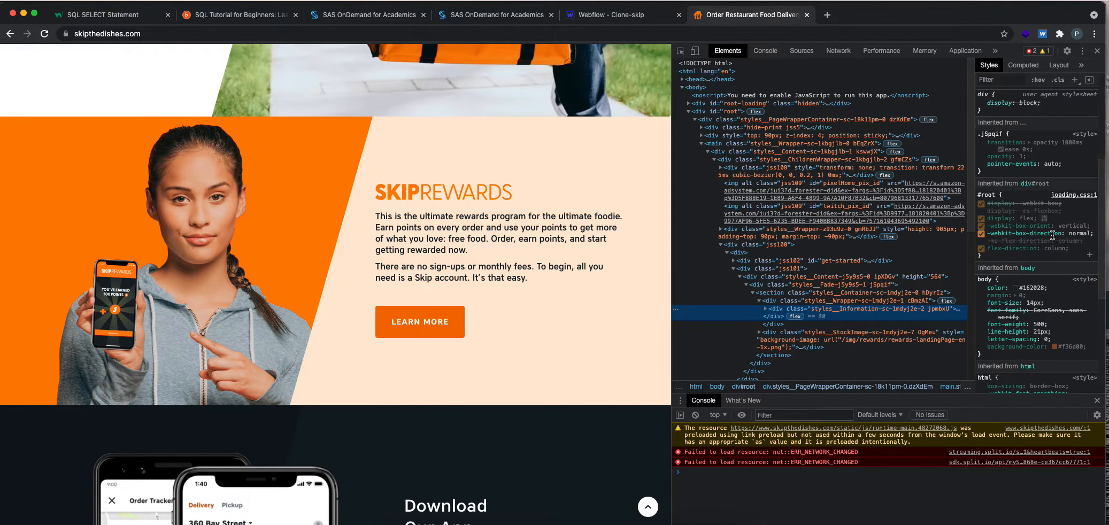
{"action": "scroll", "coordinate": [1064, 214], "scroll_direction": "up", "scroll_amount": 10}
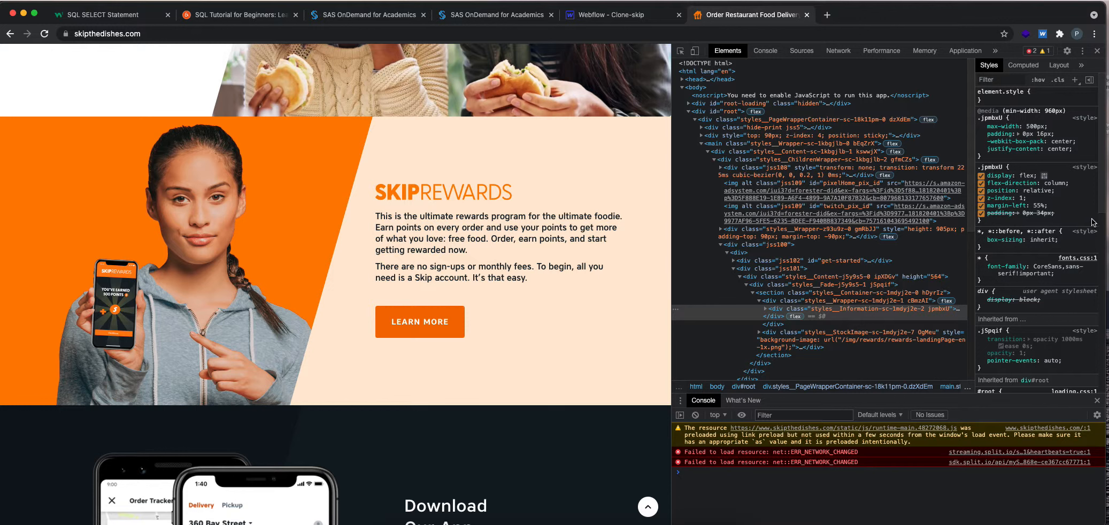
Inspect the slanted orange background image of the SkipRewards section.
{"action": "right_click", "coordinate": [545, 135]}
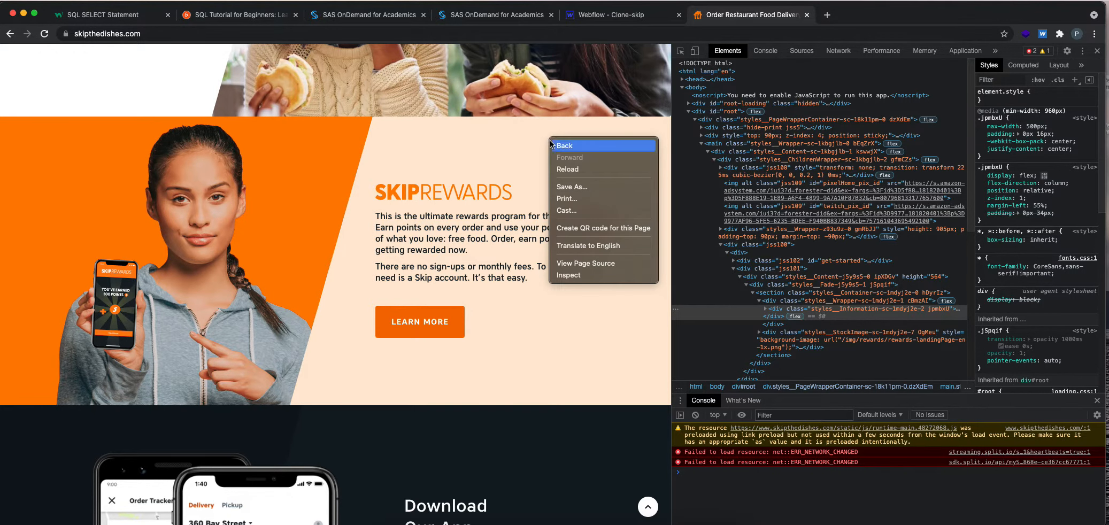
{"action": "right_click", "coordinate": [313, 169]}
{"action": "left_click", "coordinate": [329, 305]}
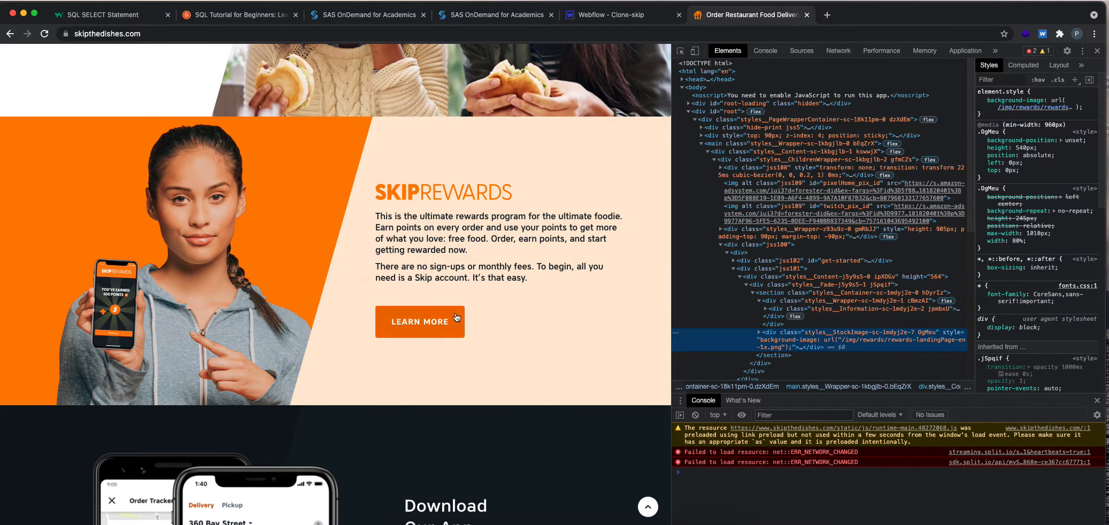
Look up the body background colour among the inherited CSS styles of the SkipRewards image element.
{"action": "scroll", "coordinate": [993, 180], "scroll_direction": "down", "scroll_amount": 5}
{"action": "scroll", "coordinate": [995, 180], "scroll_direction": "down", "scroll_amount": 5}
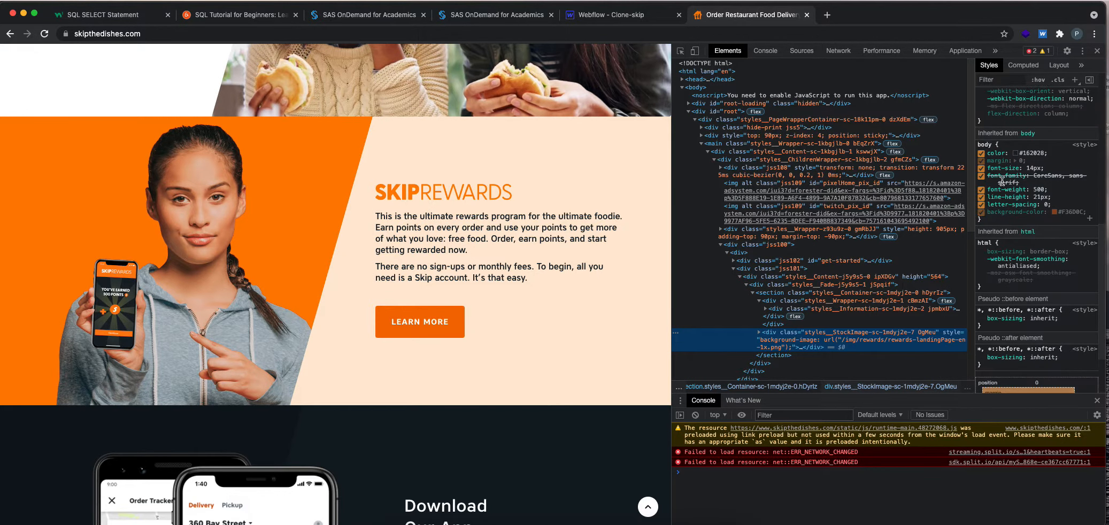
{"action": "left_click", "coordinate": [1070, 211]}
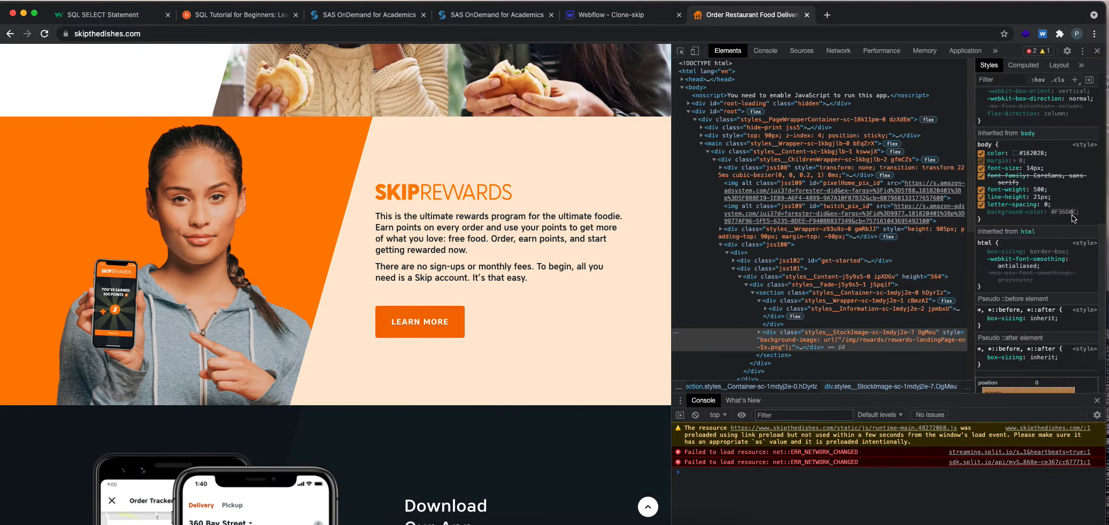
Switch to the Webflow Clone-skip project and set the rewards section's background colour to #f36d00, sampled from the FIND RESTAURANTS button.
{"action": "left_click", "coordinate": [642, 18]}
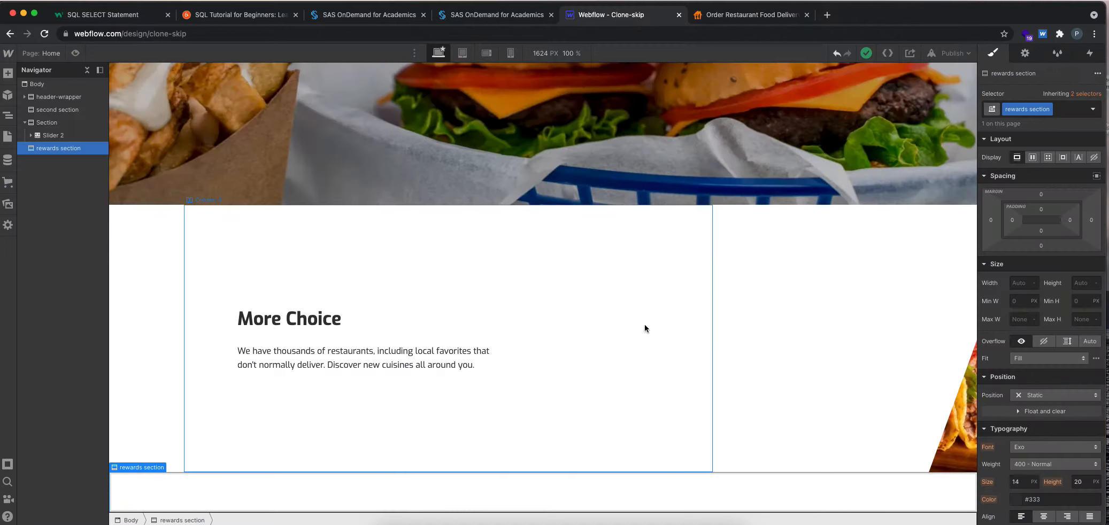
{"action": "scroll", "coordinate": [1025, 402], "scroll_direction": "down", "scroll_amount": 10}
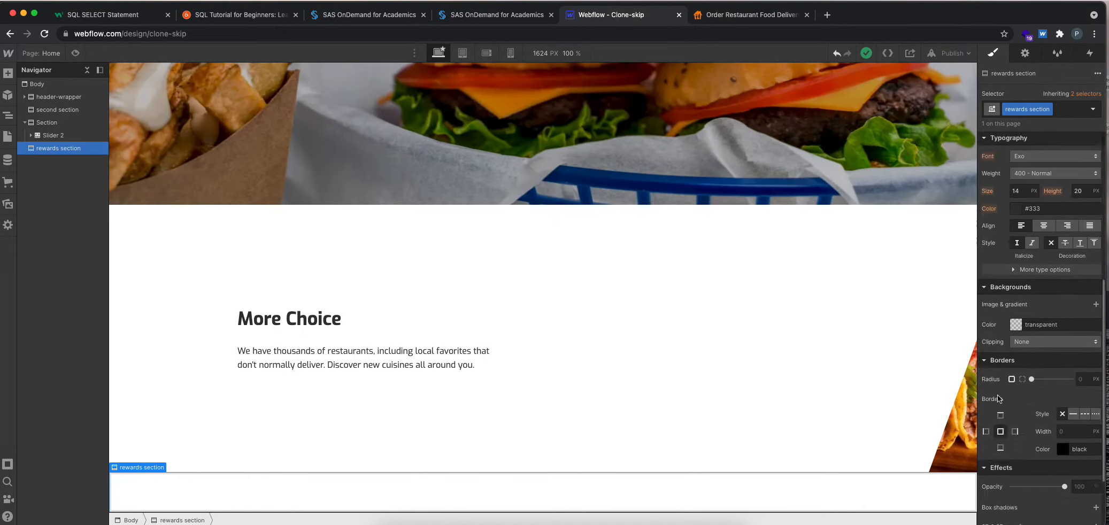
{"action": "left_click", "coordinate": [1013, 236]}
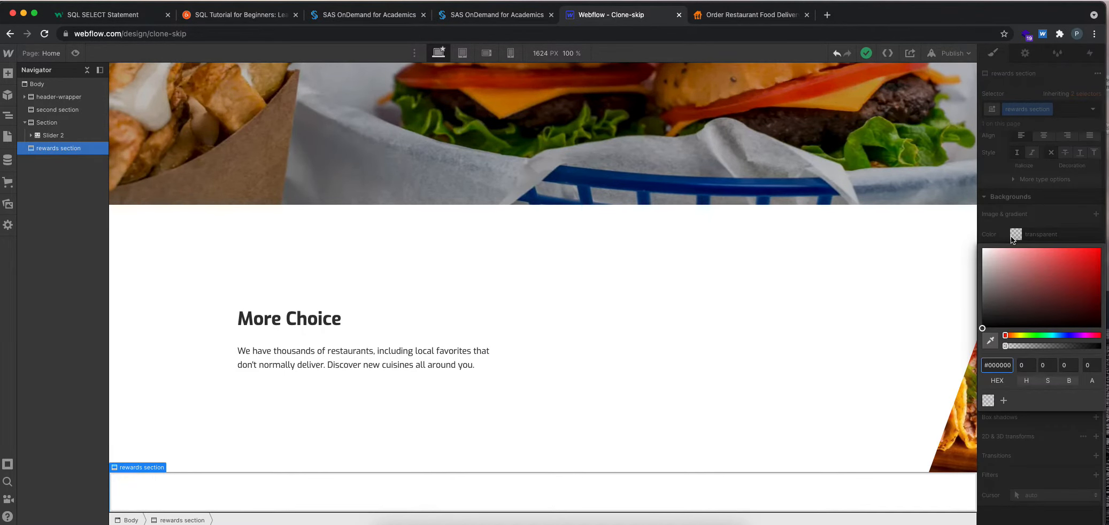
{"action": "key", "text": "BackSpace"}
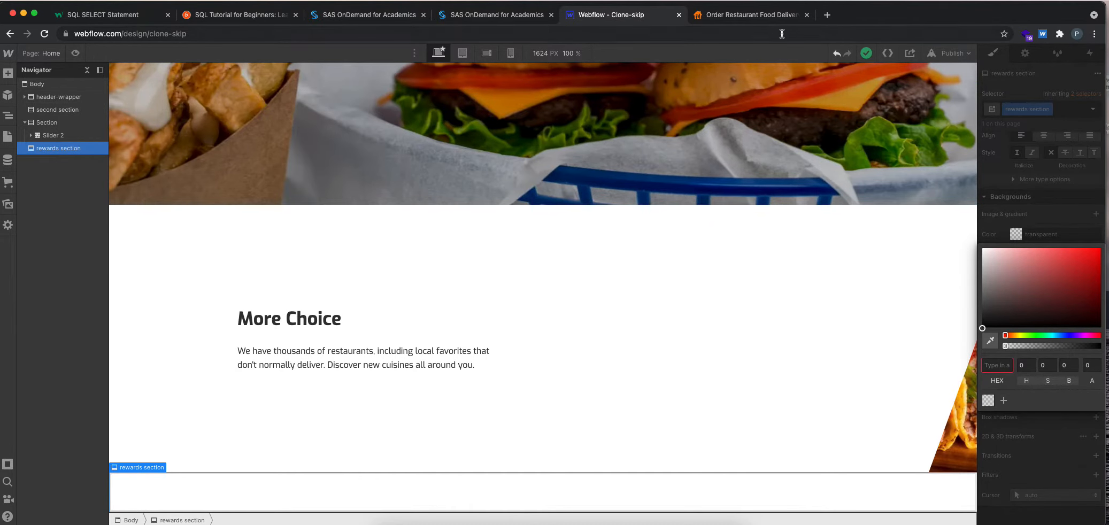
{"action": "scroll", "coordinate": [848, 369], "scroll_direction": "up", "scroll_amount": 10}
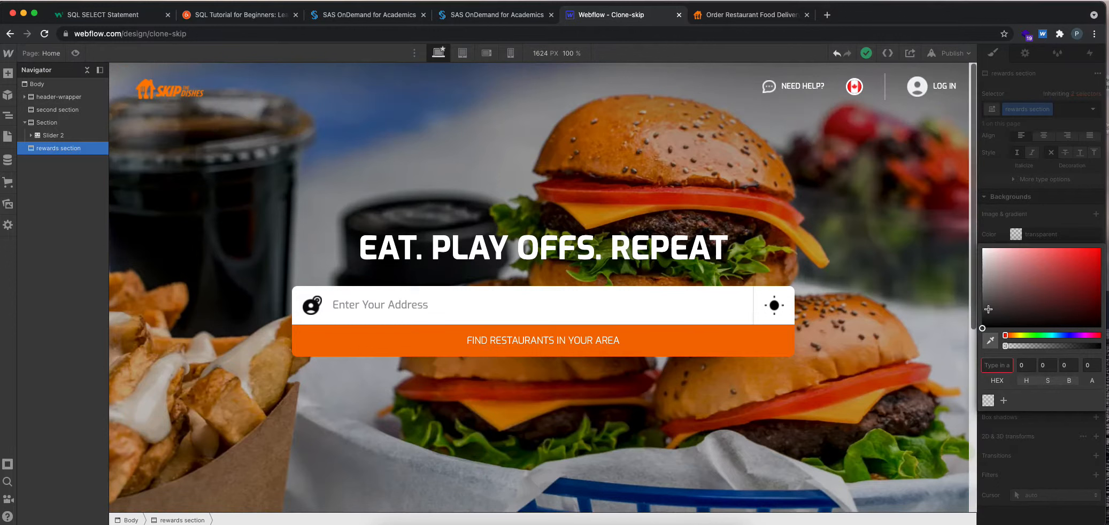
{"action": "left_click", "coordinate": [990, 340]}
{"action": "left_click", "coordinate": [700, 341]}
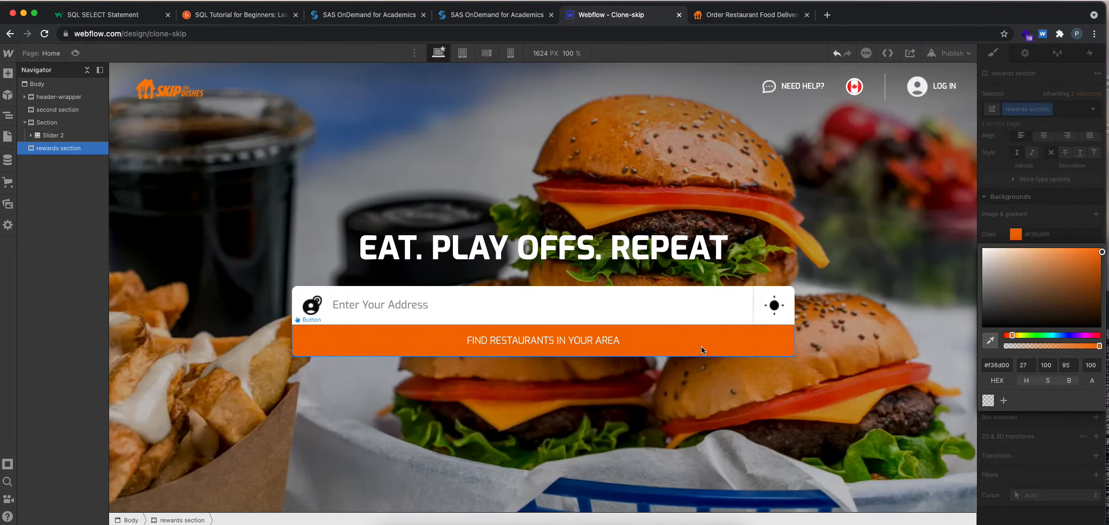
{"action": "scroll", "coordinate": [660, 410], "scroll_direction": "down", "scroll_amount": 2}
{"action": "scroll", "coordinate": [659, 409], "scroll_direction": "down", "scroll_amount": 5}
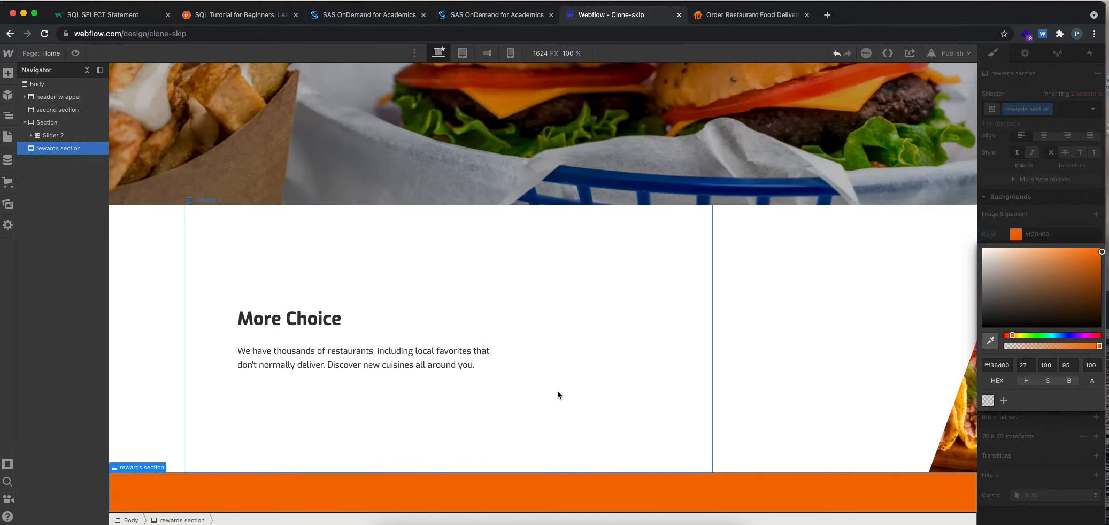
Add a two-column Columns element to the rewards section and split its widths 4 and 8.
{"action": "left_click", "coordinate": [8, 73]}
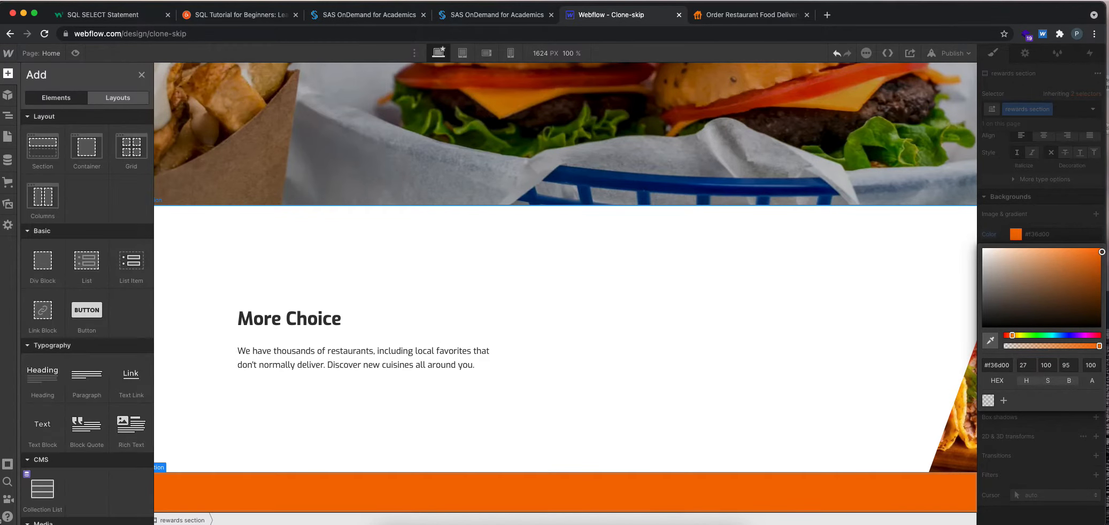
{"action": "left_click", "coordinate": [45, 203]}
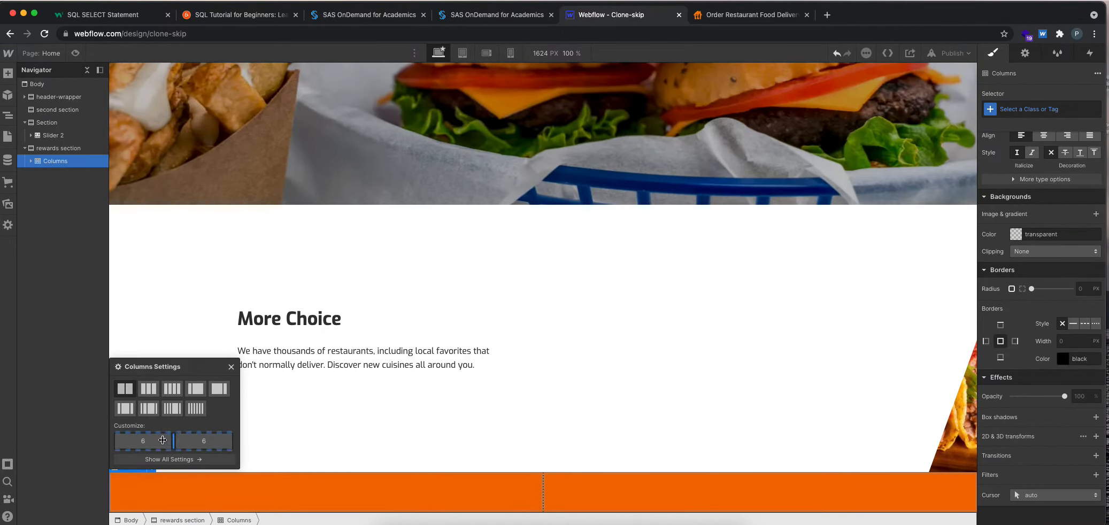
{"action": "left_click_drag", "start_coordinate": [149, 440], "coordinate": [149, 442]}
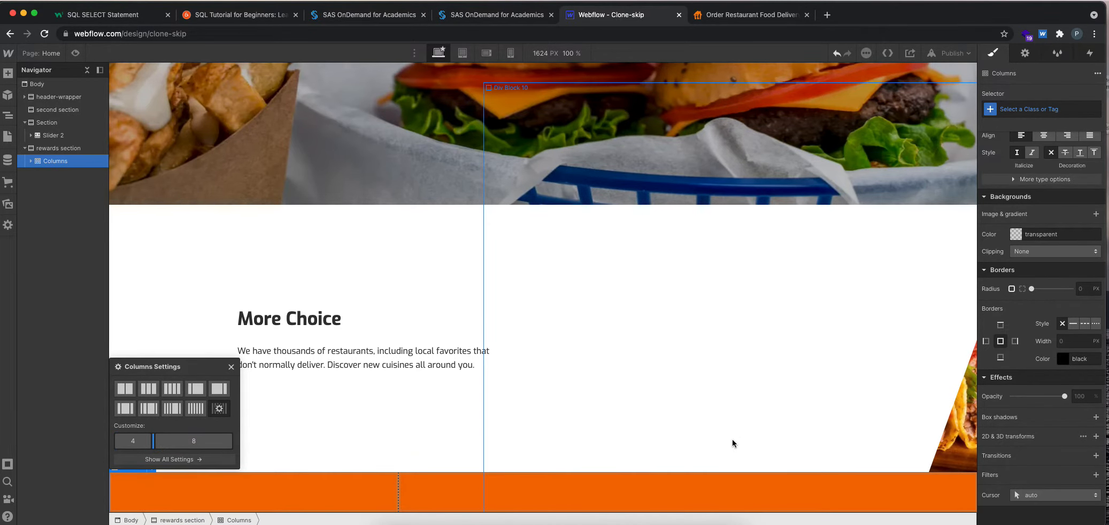
{"action": "left_click", "coordinate": [231, 367]}
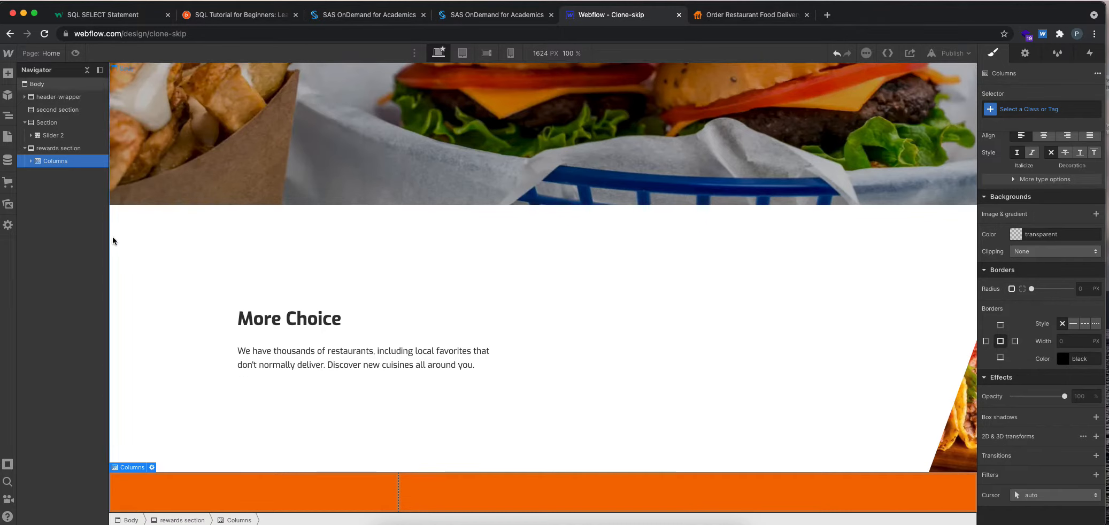
Examine the structure of the new columns and the spacing and size settings of the slider's Section.
{"action": "left_click", "coordinate": [31, 161]}
{"action": "left_click", "coordinate": [54, 175]}
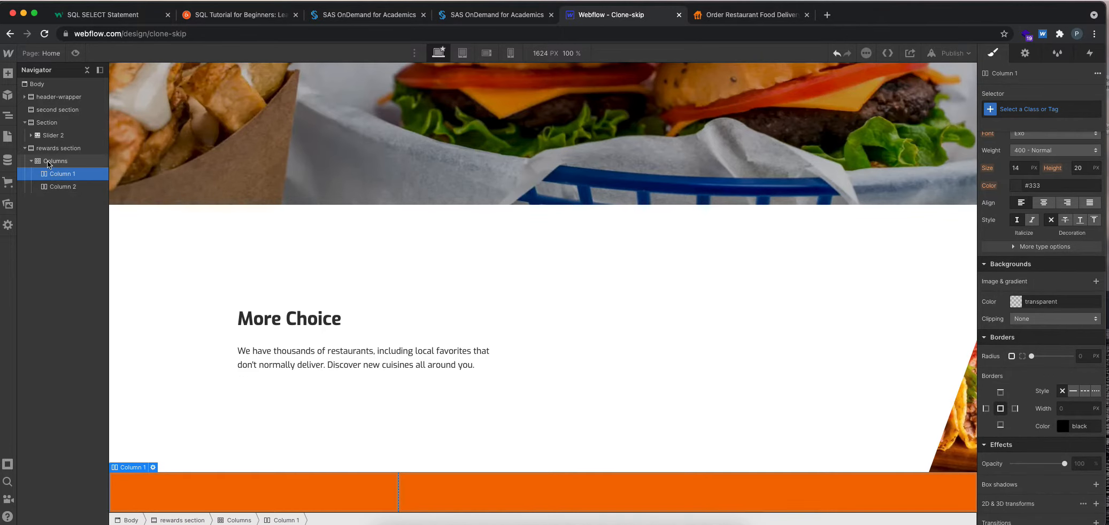
{"action": "left_click", "coordinate": [55, 161]}
{"action": "left_click", "coordinate": [187, 210]}
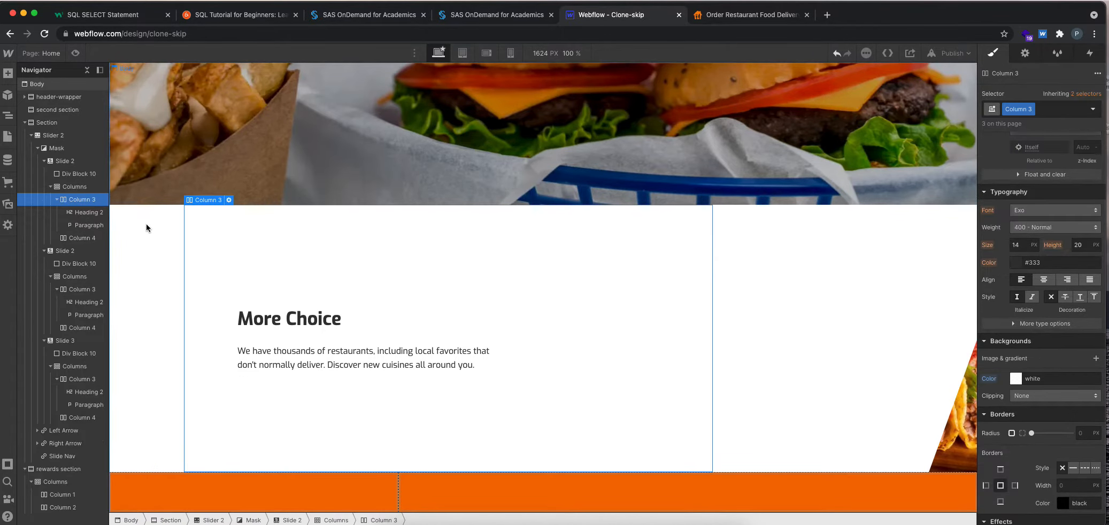
{"action": "left_click", "coordinate": [146, 225]}
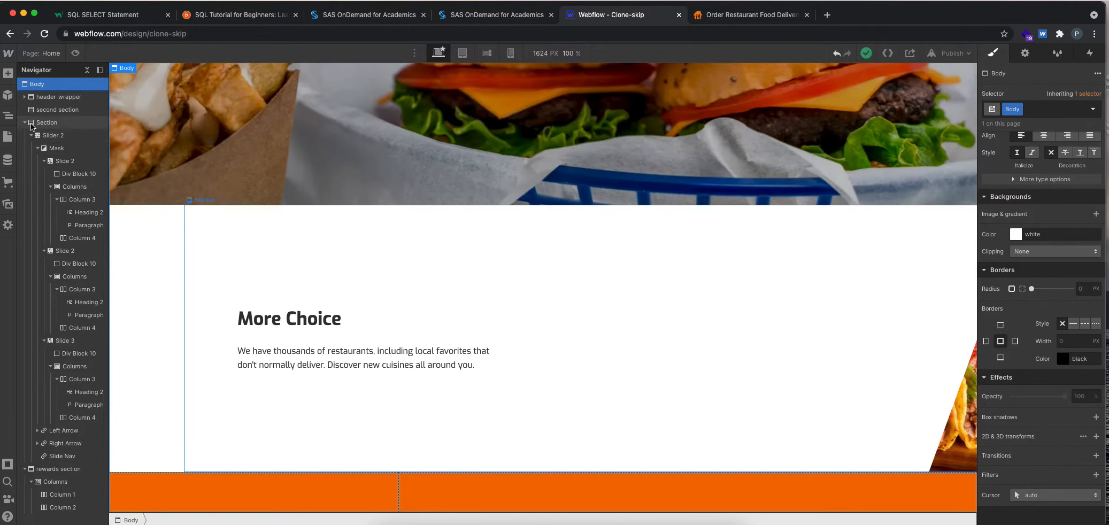
{"action": "left_click", "coordinate": [47, 123]}
{"action": "scroll", "coordinate": [1051, 291], "scroll_direction": "up", "scroll_amount": 5}
{"action": "scroll", "coordinate": [1051, 292], "scroll_direction": "up", "scroll_amount": 3}
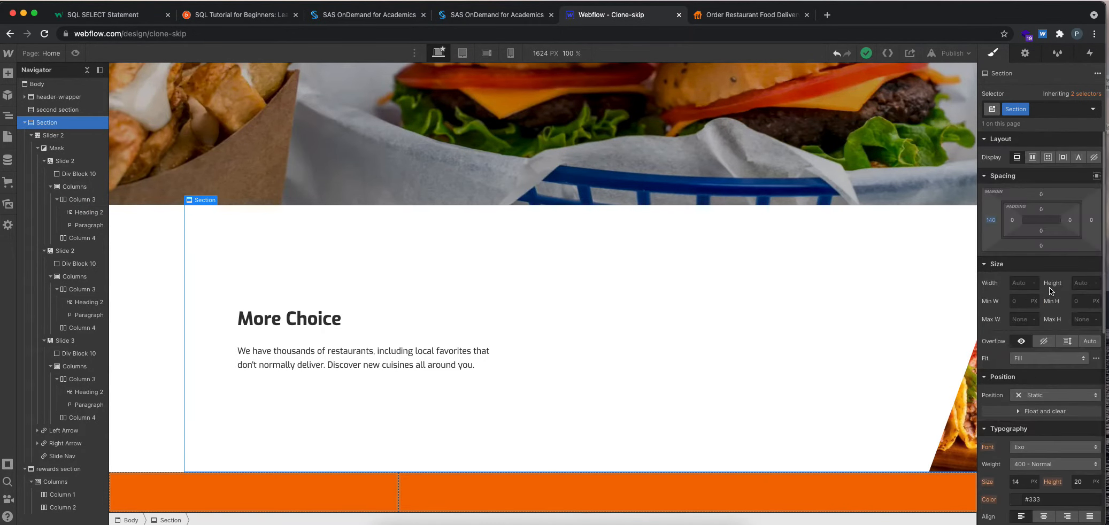
Review the SkipRewards section's proportions on the skipthedishes.com page, and return to Webflow to check the height of Slider 2.
{"action": "left_click", "coordinate": [734, 16]}
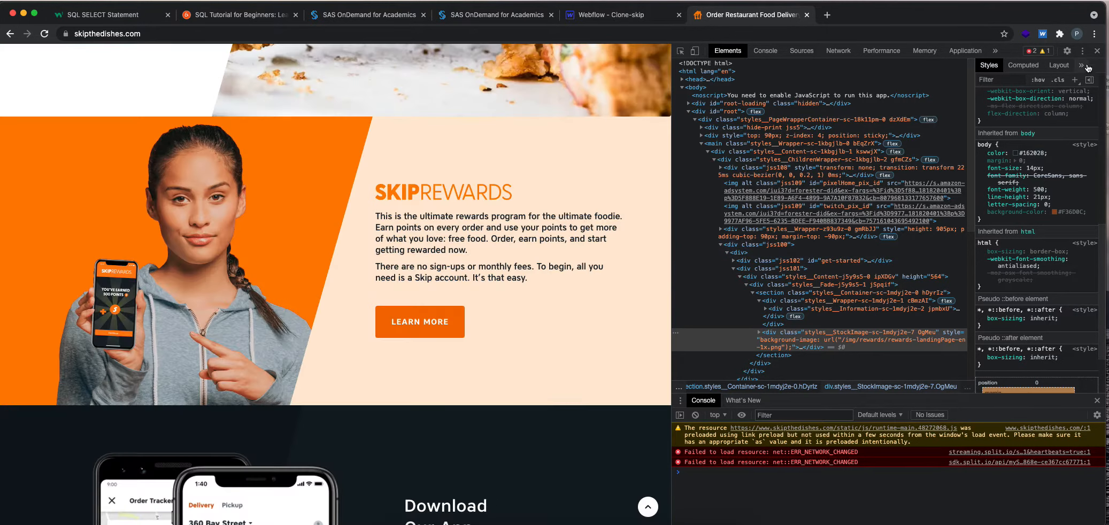
{"action": "scroll", "coordinate": [512, 263], "scroll_direction": "up", "scroll_amount": 5}
{"action": "scroll", "coordinate": [510, 264], "scroll_direction": "down", "scroll_amount": 6}
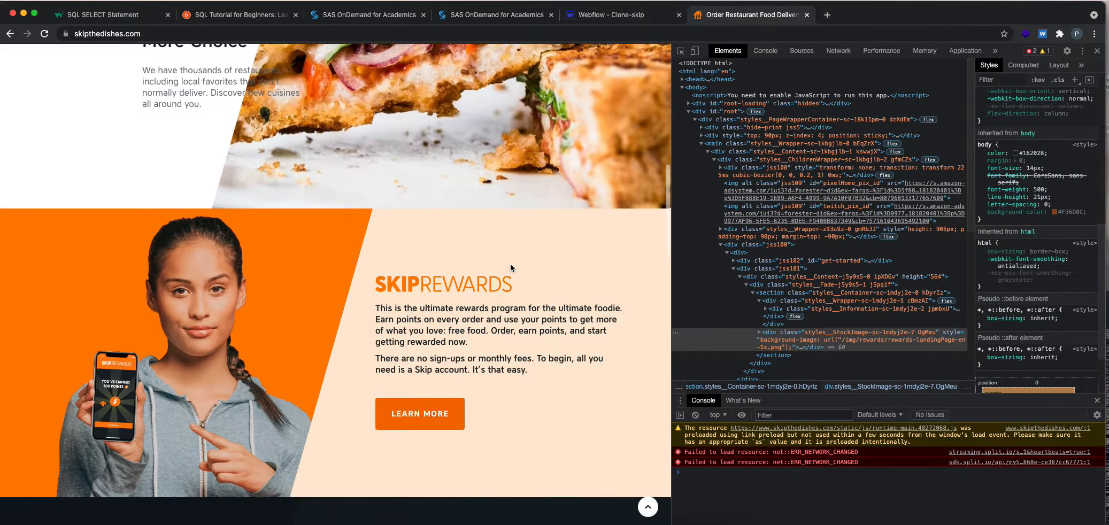
{"action": "scroll", "coordinate": [538, 263], "scroll_direction": "down", "scroll_amount": 2}
{"action": "left_click", "coordinate": [597, 16]}
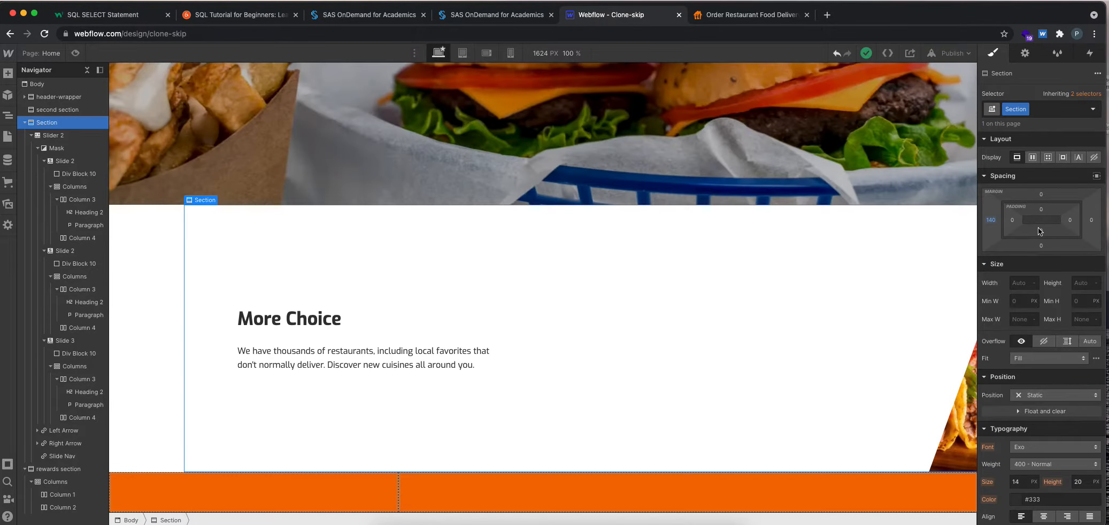
{"action": "left_click", "coordinate": [30, 135]}
{"action": "left_click", "coordinate": [45, 137]}
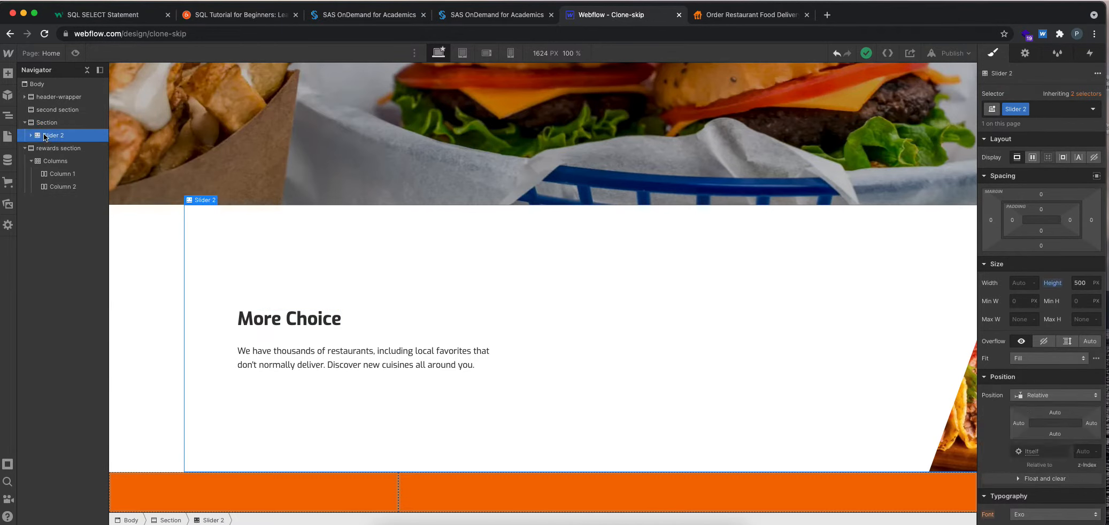
Set the height of both columns in the rewards section to 500 px.
{"action": "left_click", "coordinate": [163, 497]}
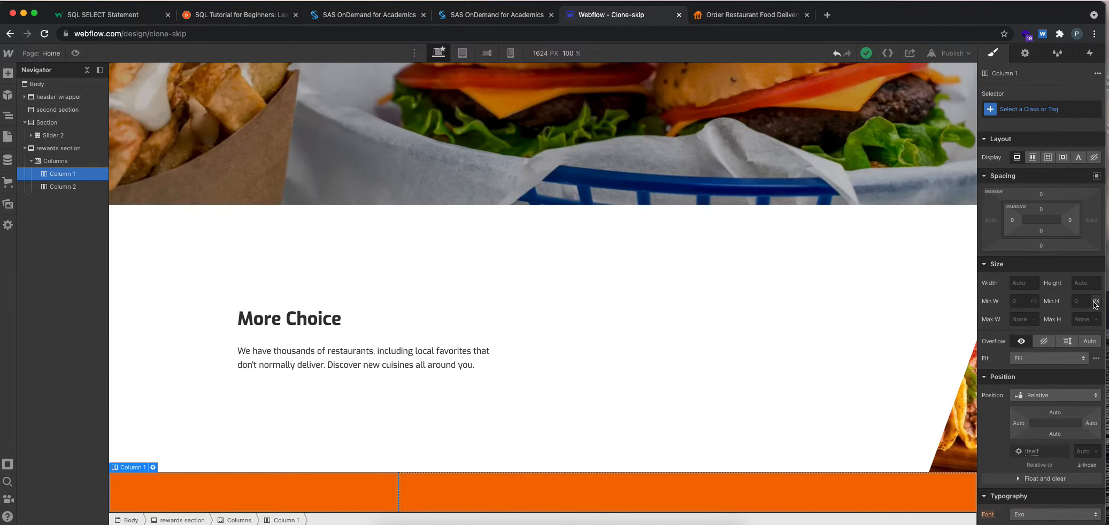
{"action": "left_click", "coordinate": [1087, 283]}
{"action": "type", "text": "500"}
{"action": "key", "text": "Return"}
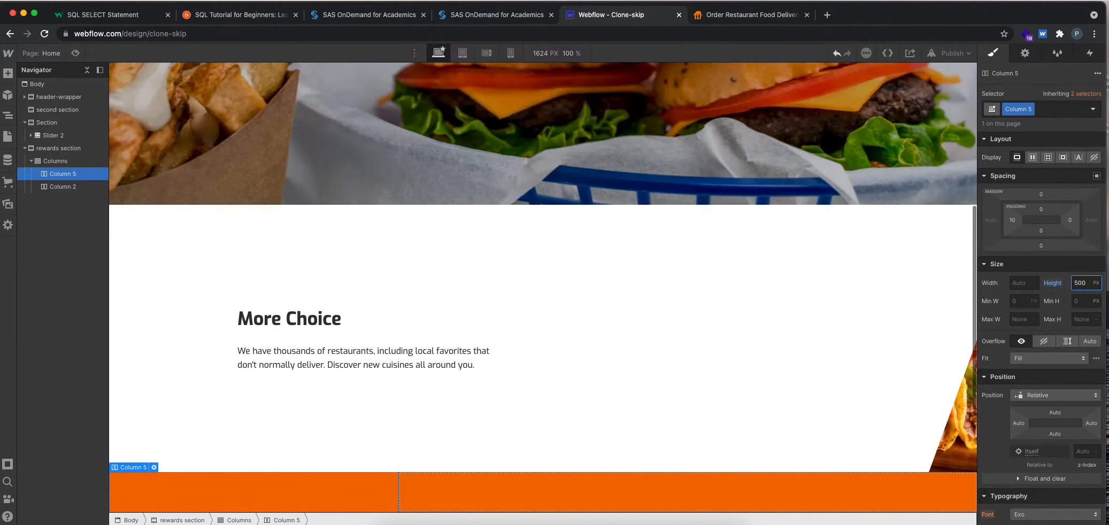
{"action": "left_click", "coordinate": [540, 490]}
{"action": "left_click", "coordinate": [1083, 279]}
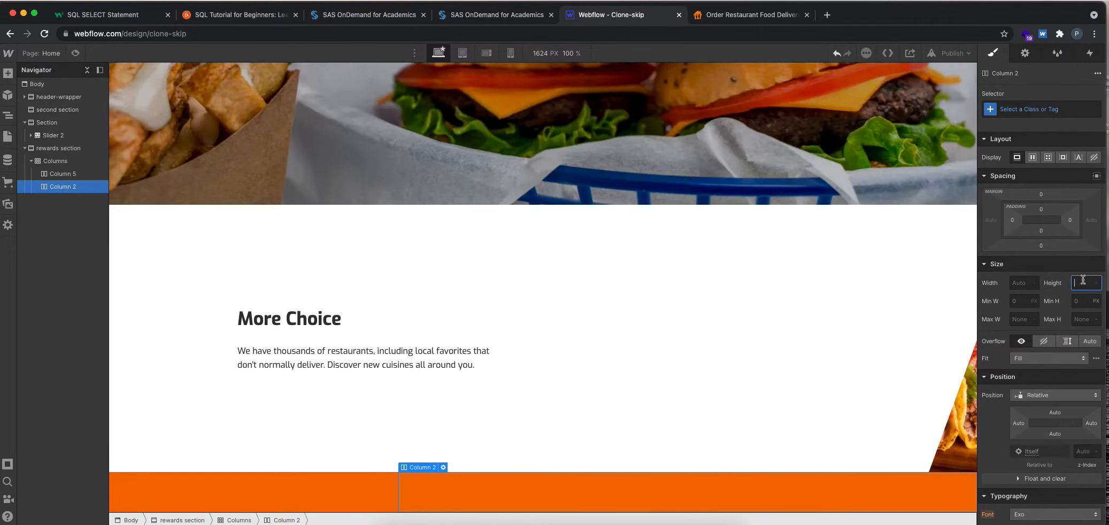
{"action": "key", "text": "Return"}
{"action": "scroll", "coordinate": [678, 357], "scroll_direction": "down", "scroll_amount": 5}
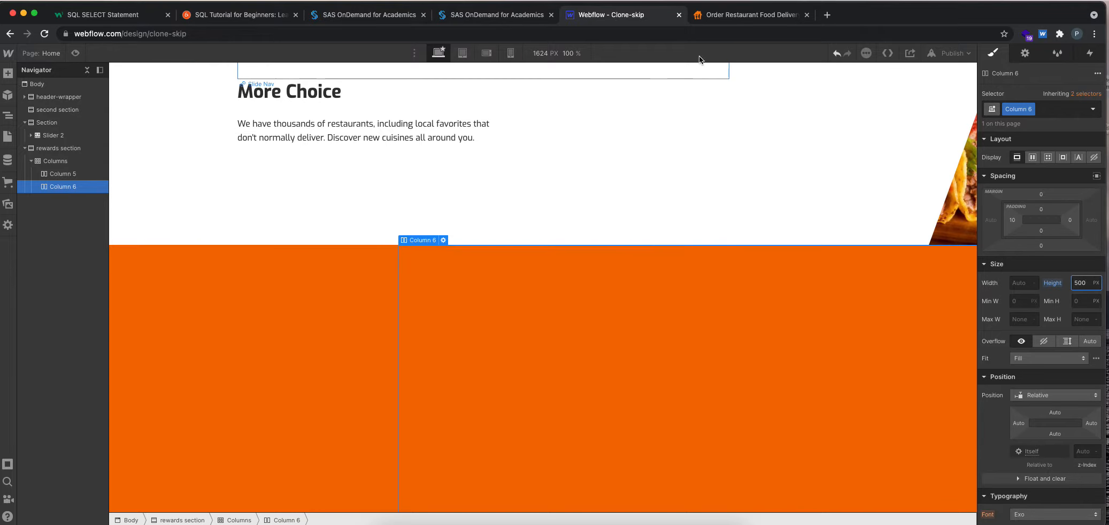
Switch to the skipthedishes.com page, inspect the SkipRewards text container, and disable its inherited body text colour.
{"action": "left_click", "coordinate": [705, 15]}
{"action": "right_click", "coordinate": [539, 288]}
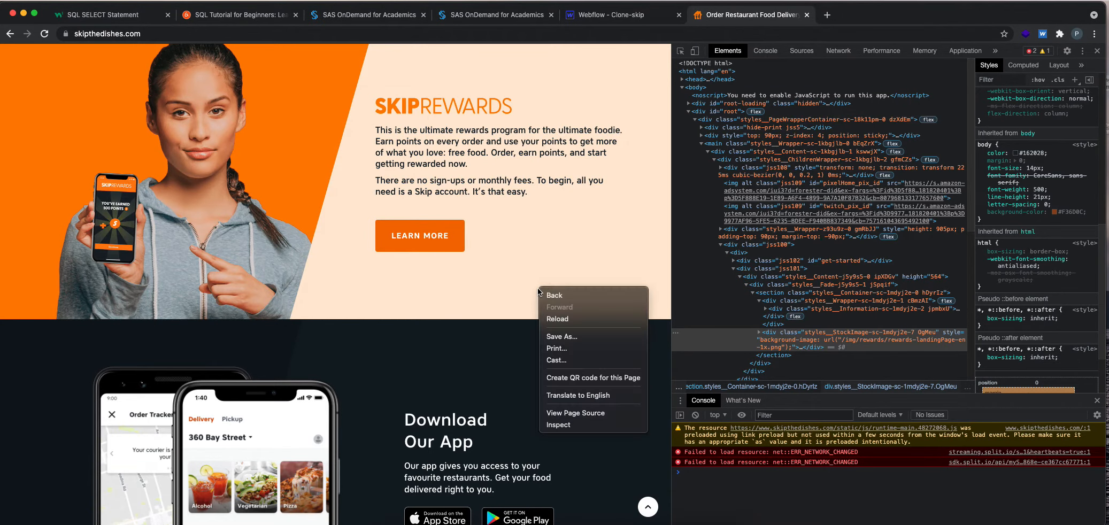
{"action": "left_click", "coordinate": [568, 425]}
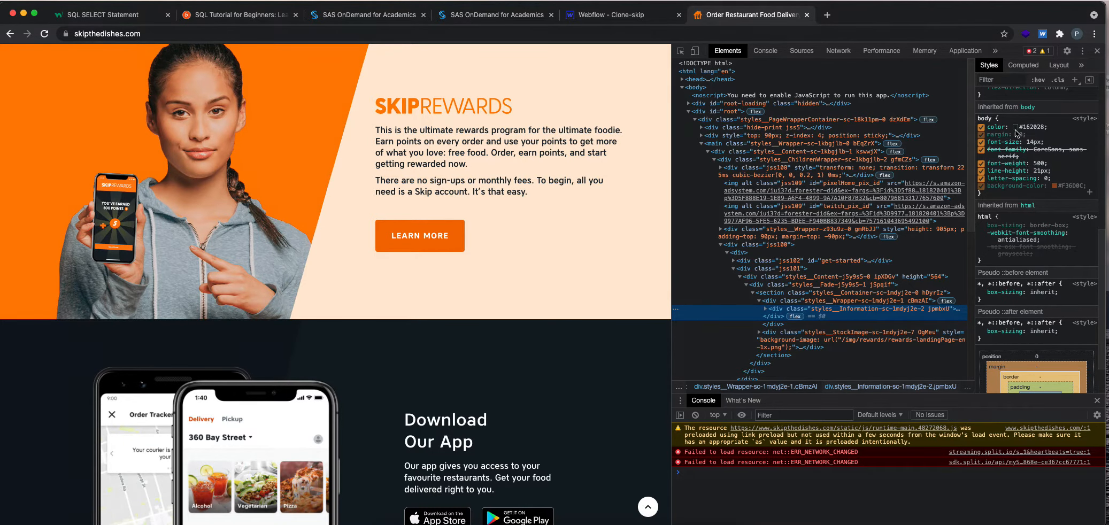
{"action": "left_click", "coordinate": [982, 129]}
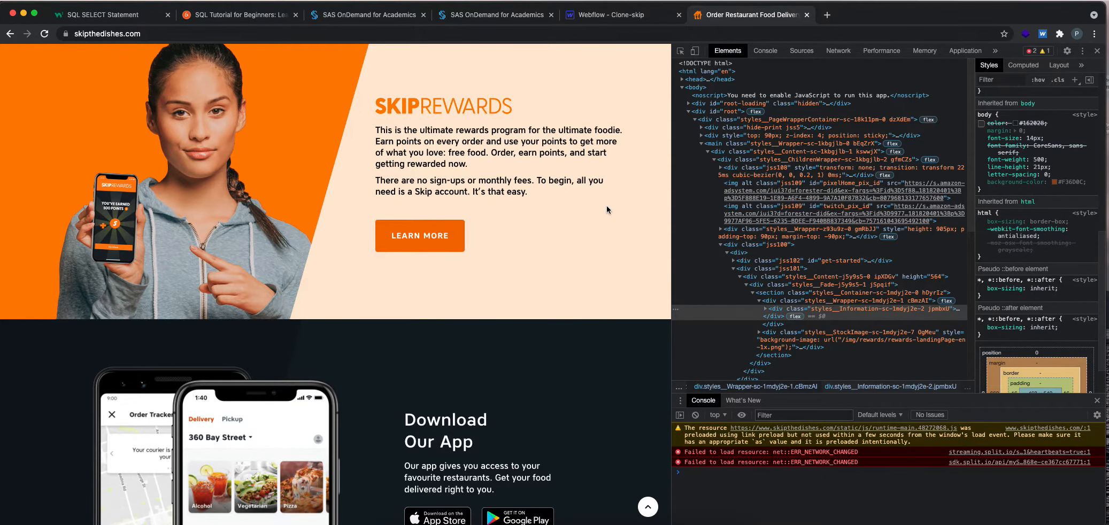
Expand the SkipRewards Information container in the page markup and review its CSS styles.
{"action": "scroll", "coordinate": [855, 278], "scroll_direction": "down", "scroll_amount": 2}
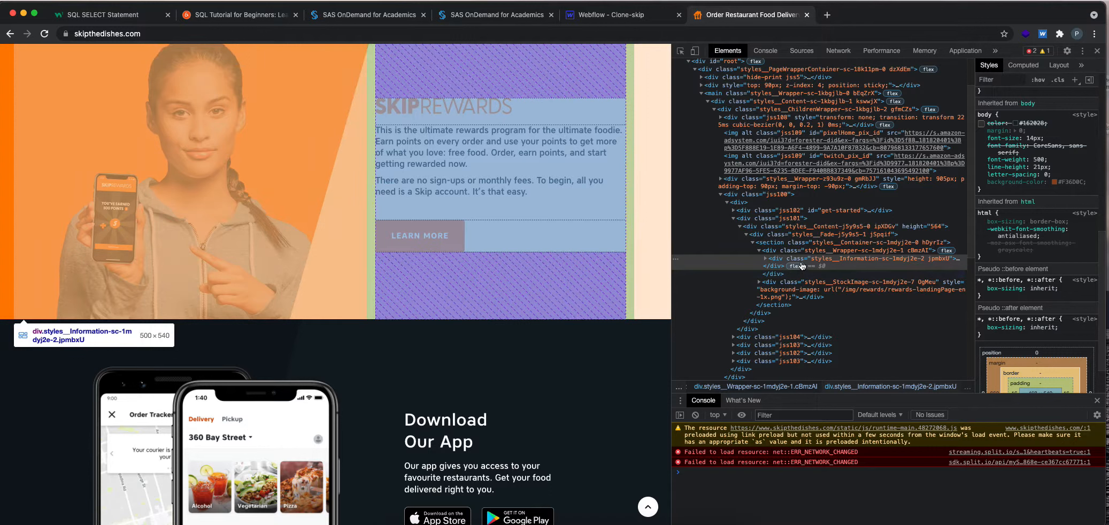
{"action": "left_click", "coordinate": [766, 260]}
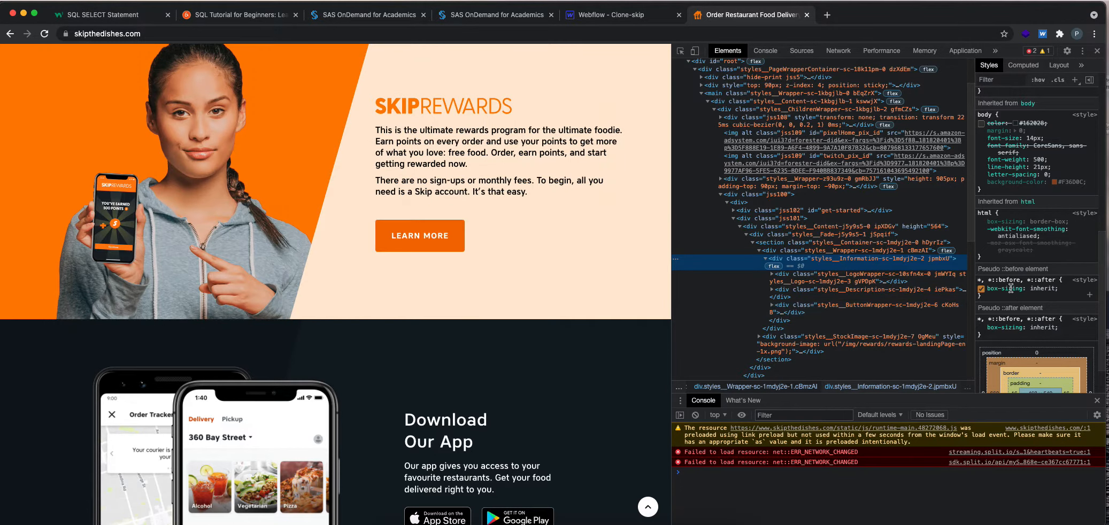
{"action": "scroll", "coordinate": [1016, 287], "scroll_direction": "down", "scroll_amount": 2}
{"action": "scroll", "coordinate": [1015, 288], "scroll_direction": "up", "scroll_amount": 3}
{"action": "scroll", "coordinate": [1016, 288], "scroll_direction": "up", "scroll_amount": 5}
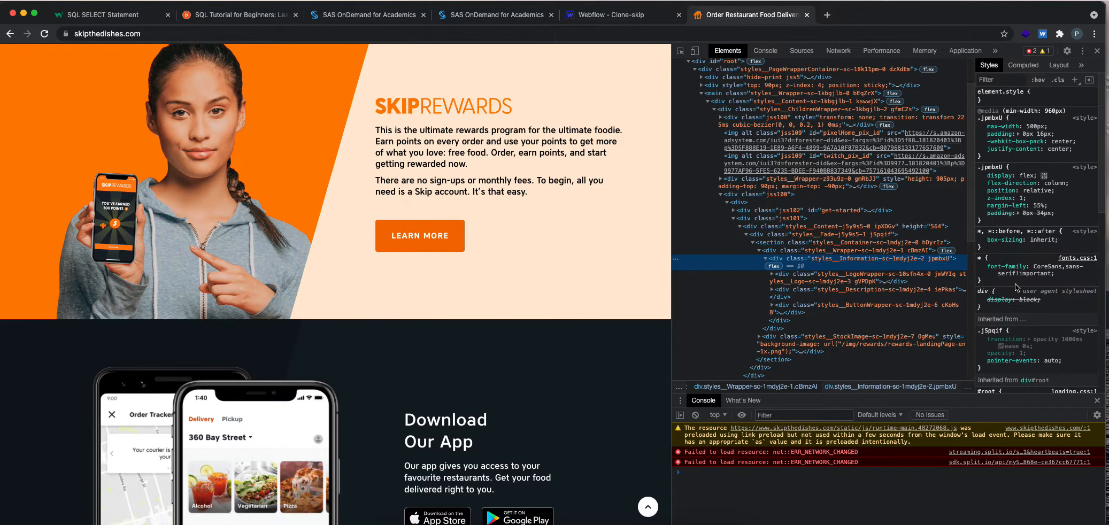
Inspect the wrapper around the LEARN MORE button for its CSS styles.
{"action": "right_click", "coordinate": [617, 229]}
{"action": "left_click", "coordinate": [642, 355]}
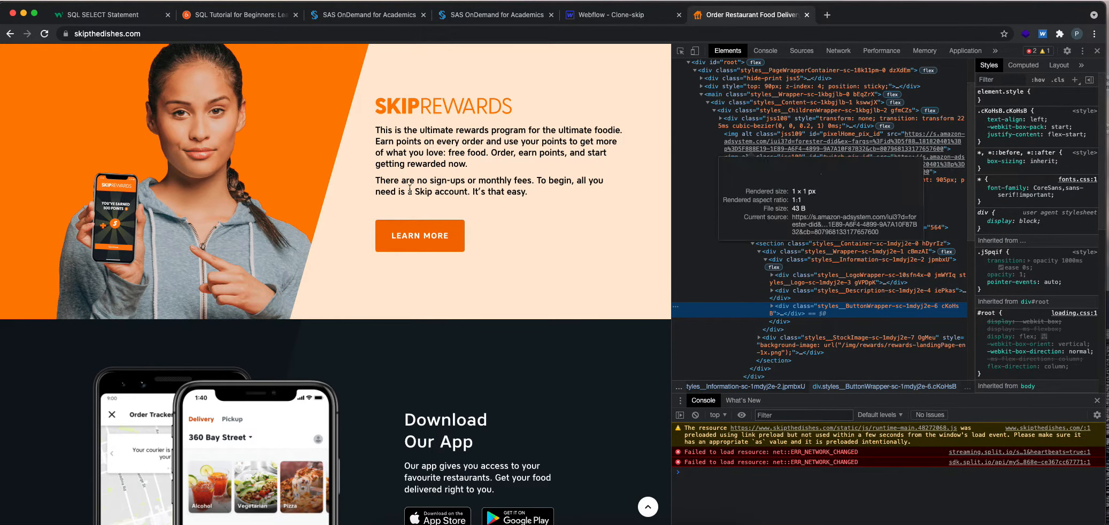
{"action": "right_click", "coordinate": [599, 240]}
{"action": "left_click", "coordinate": [633, 375]}
Capture a screenshot of the peach background beside the LEARN MORE button, and open Sketch's document browser.
{"action": "key", "text": "super+shift+4"}
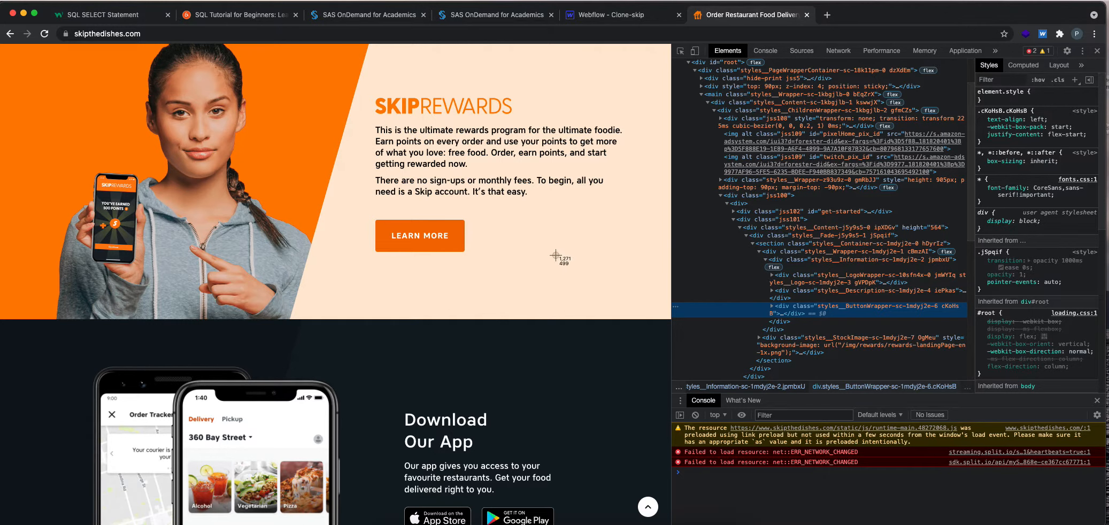
{"action": "left_click_drag", "start_coordinate": [536, 218], "coordinate": [654, 304]}
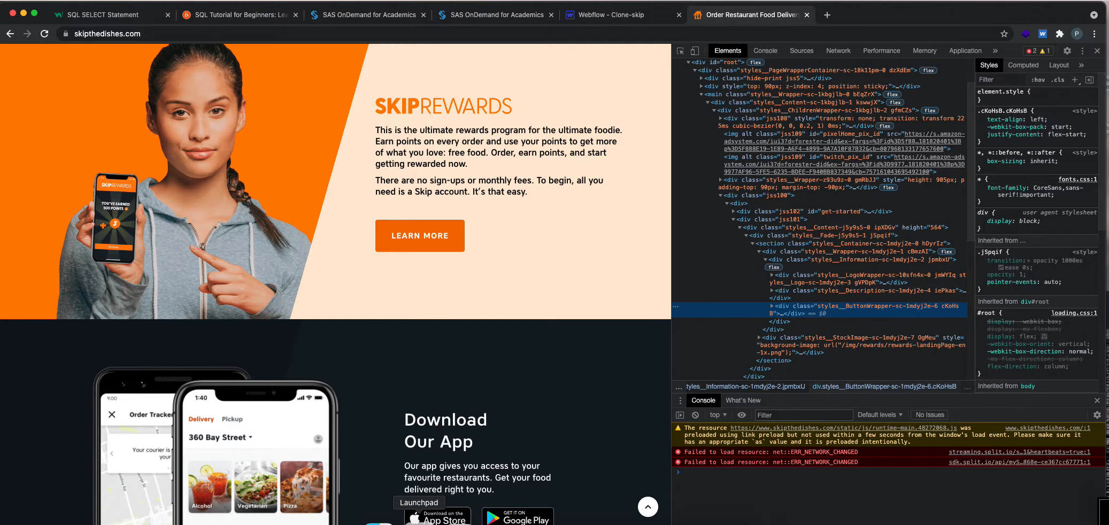
{"action": "left_click", "coordinate": [419, 519]}
{"action": "left_click", "coordinate": [700, 426]}
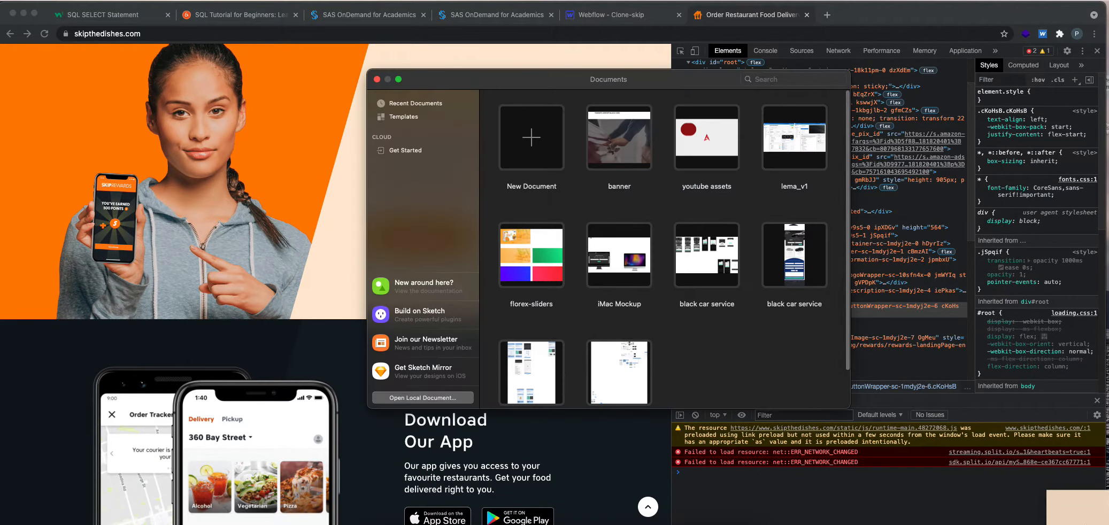
Create a new Sketch document and place the peach background screenshot from the Desktop in it.
{"action": "left_click", "coordinate": [532, 145]}
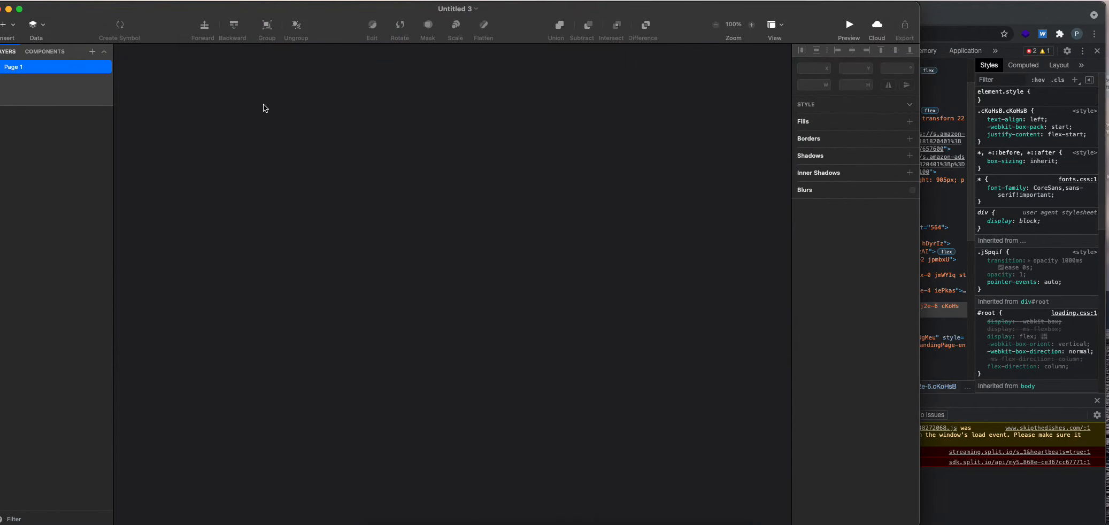
{"action": "key", "text": "super+o"}
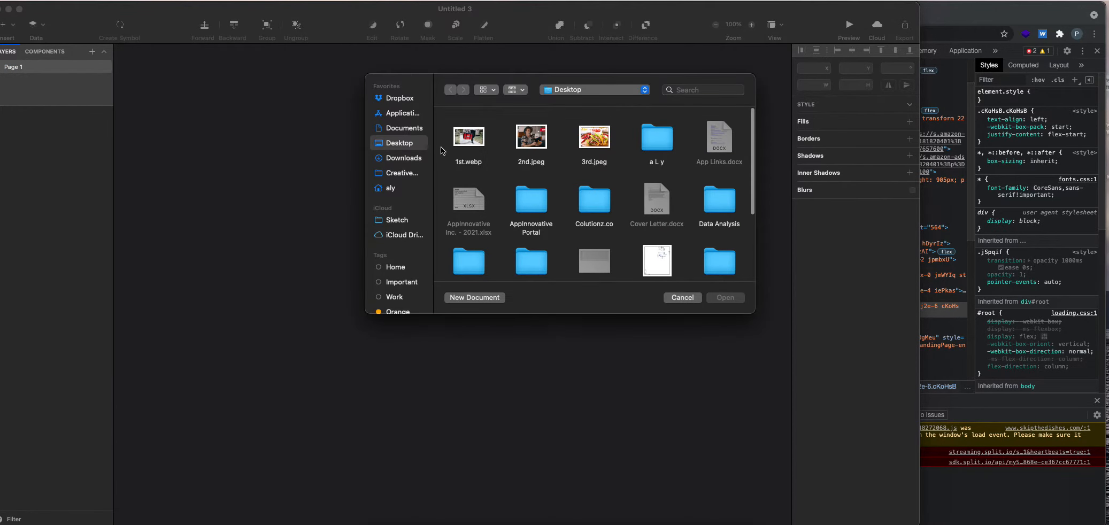
{"action": "scroll", "coordinate": [619, 182], "scroll_direction": "down", "scroll_amount": 5}
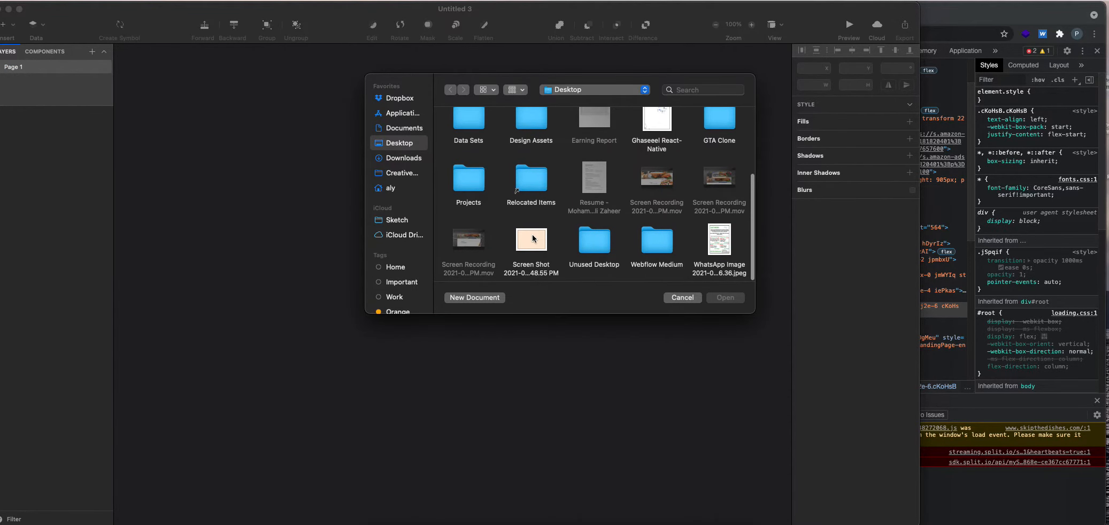
{"action": "double_click", "coordinate": [535, 238]}
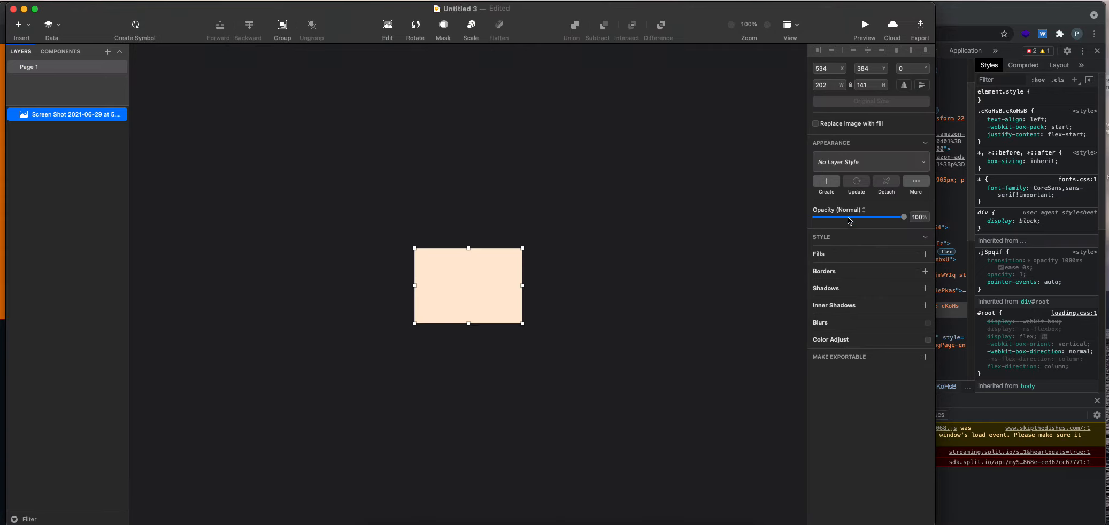
Add a border to the screenshot layer, sample its colour from the peach image as FFEAD4, and minimise Sketch.
{"action": "left_click", "coordinate": [844, 253]}
{"action": "left_click", "coordinate": [816, 268]}
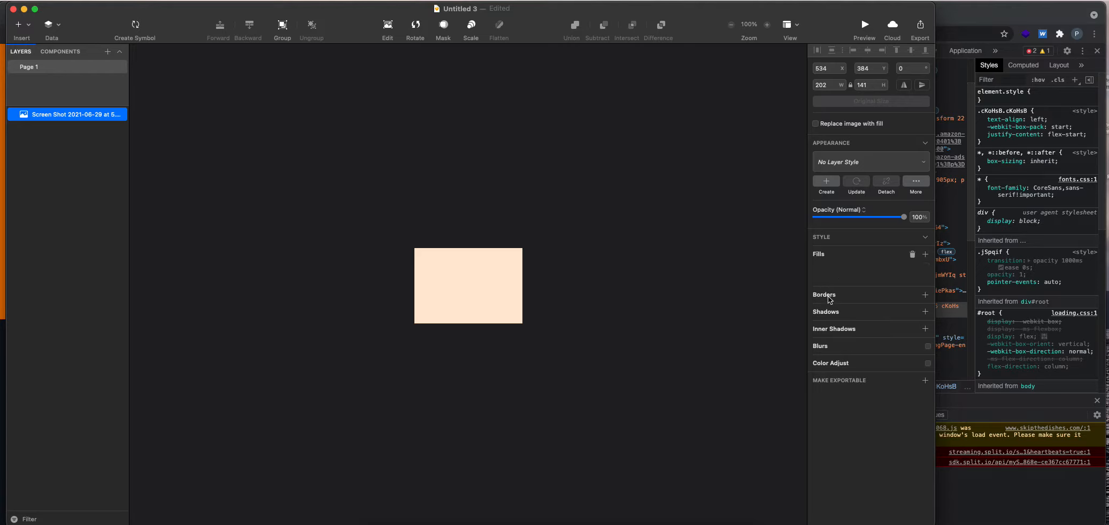
{"action": "left_click", "coordinate": [831, 294]}
{"action": "left_click", "coordinate": [829, 311]}
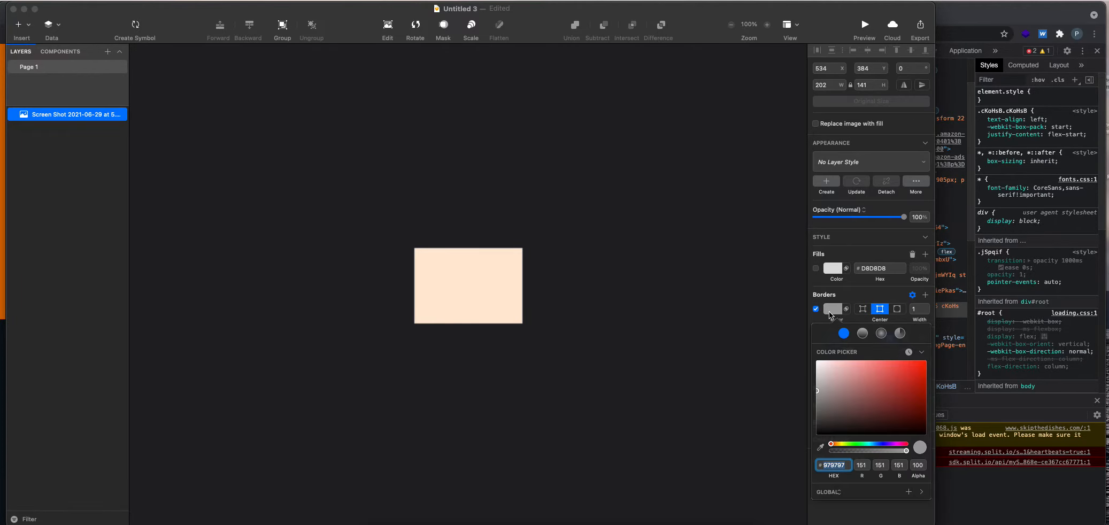
{"action": "left_click", "coordinate": [821, 447]}
{"action": "left_click", "coordinate": [464, 291]}
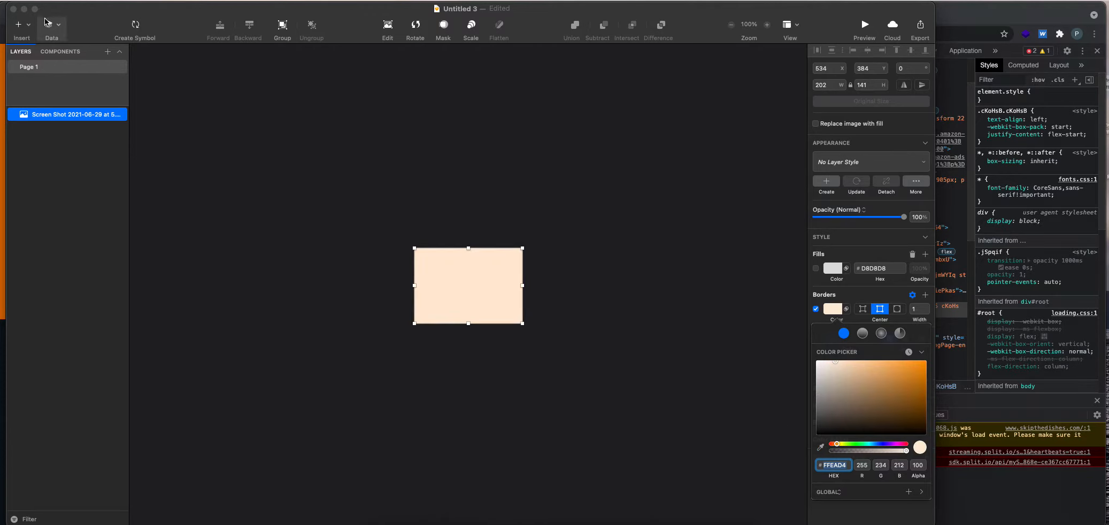
{"action": "left_click", "coordinate": [24, 9]}
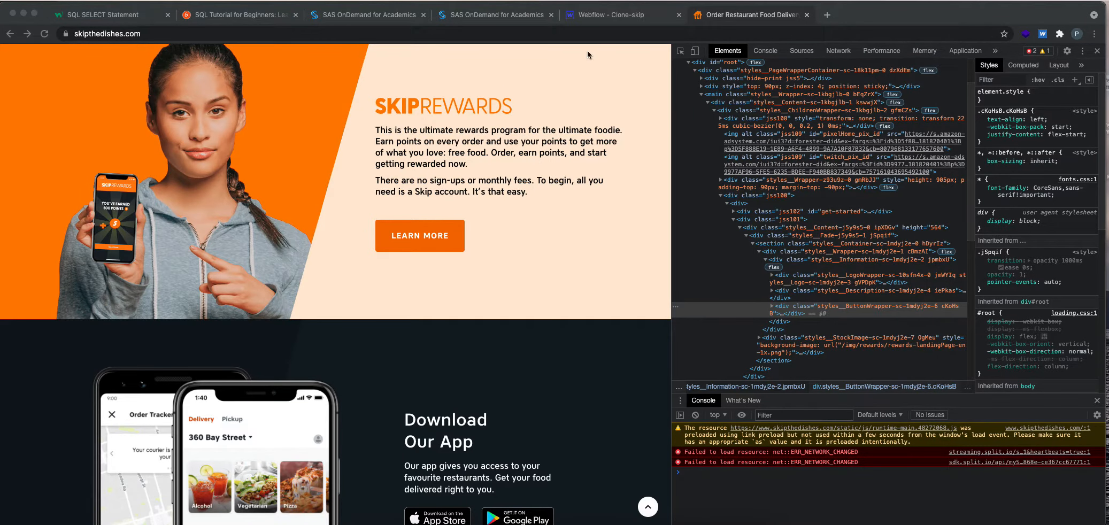
Switch to the Webflow Clone-skip project and set Column 6's background colour to #ffead4.
{"action": "left_click", "coordinate": [607, 17]}
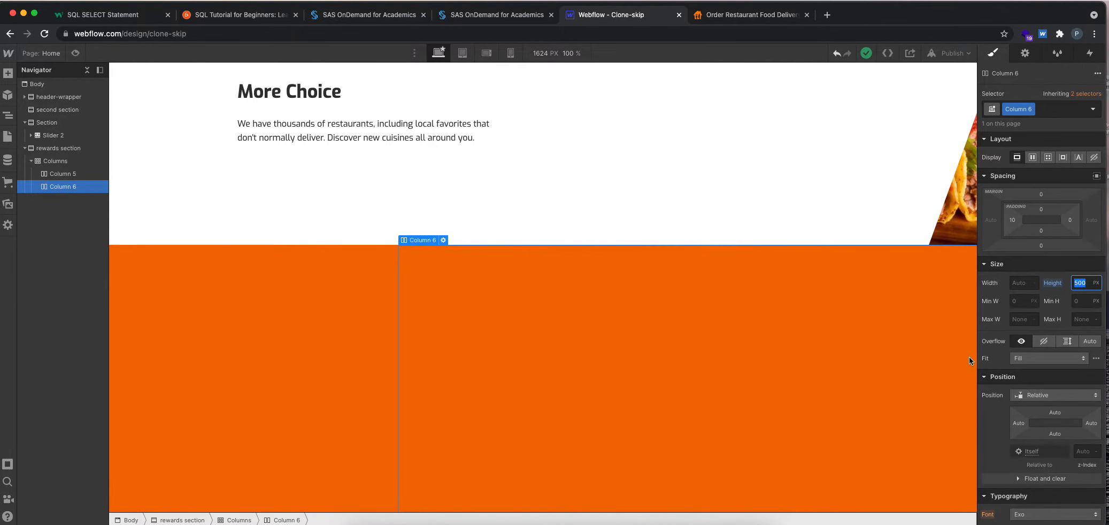
{"action": "scroll", "coordinate": [1037, 344], "scroll_direction": "down", "scroll_amount": 6}
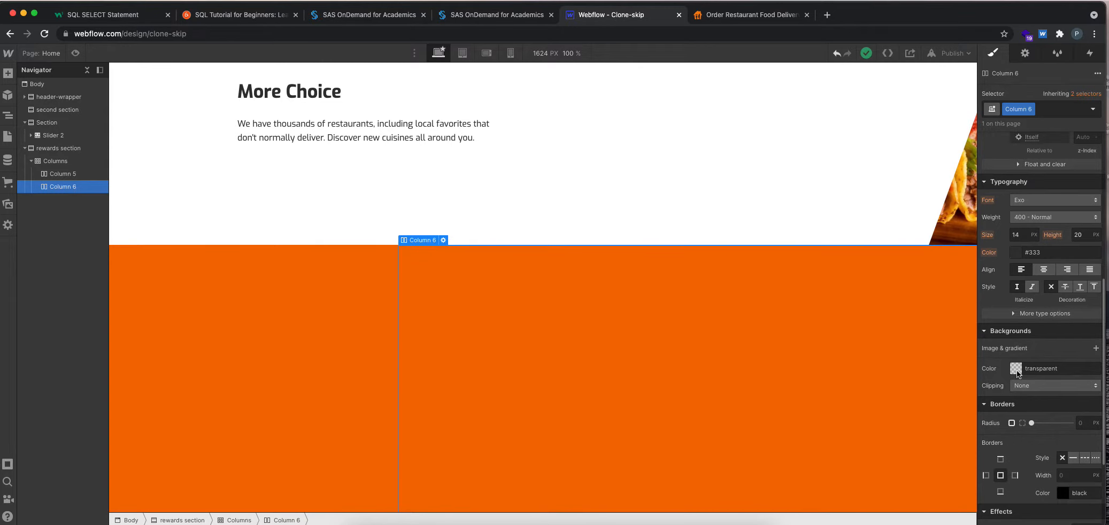
{"action": "left_click", "coordinate": [1015, 369]}
{"action": "type", "text": "#ffead4"}
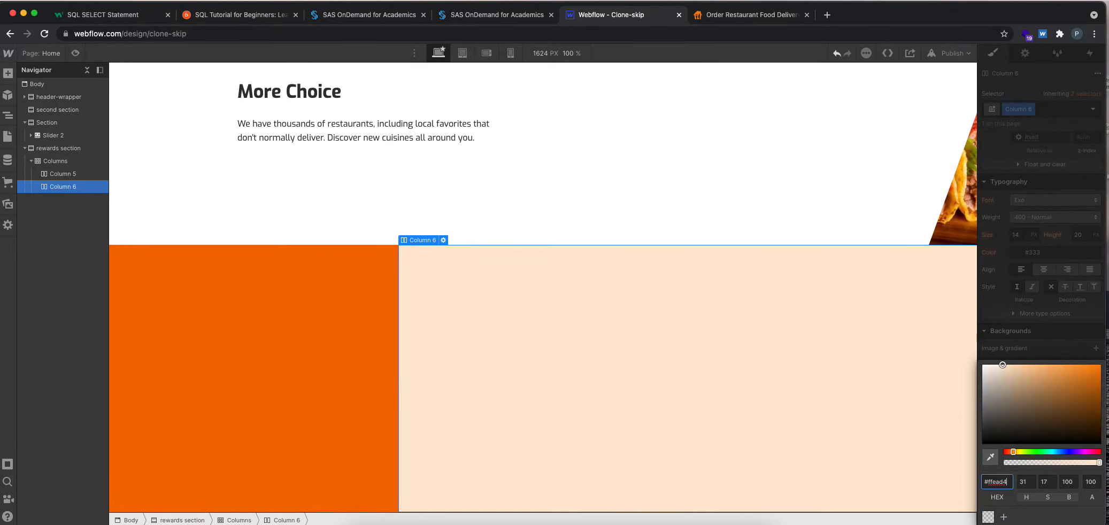
{"action": "left_click", "coordinate": [576, 204]}
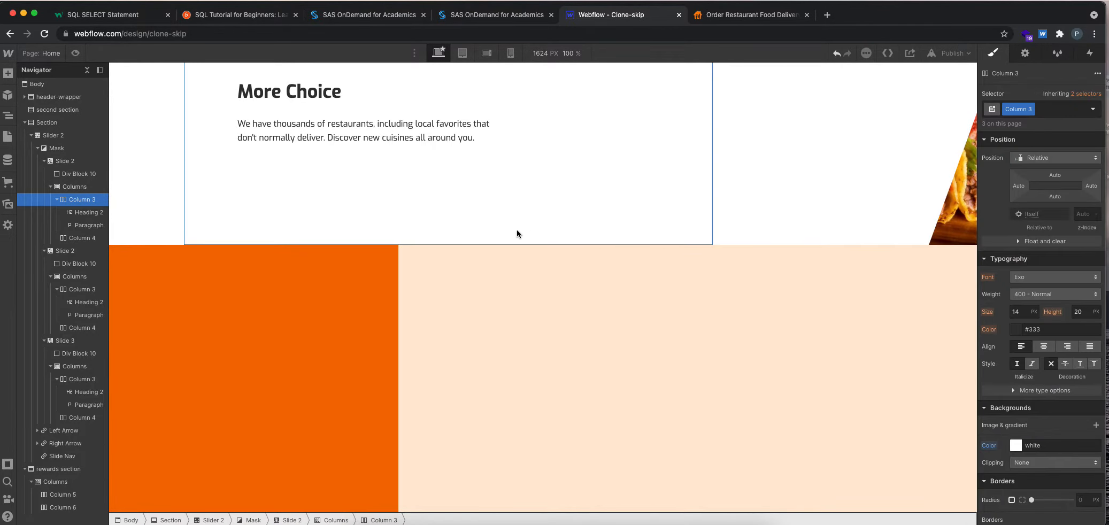
Switch to the skipthedishes.com page and check the SkipRewards photo for a way to save the image.
{"action": "left_click", "coordinate": [737, 18]}
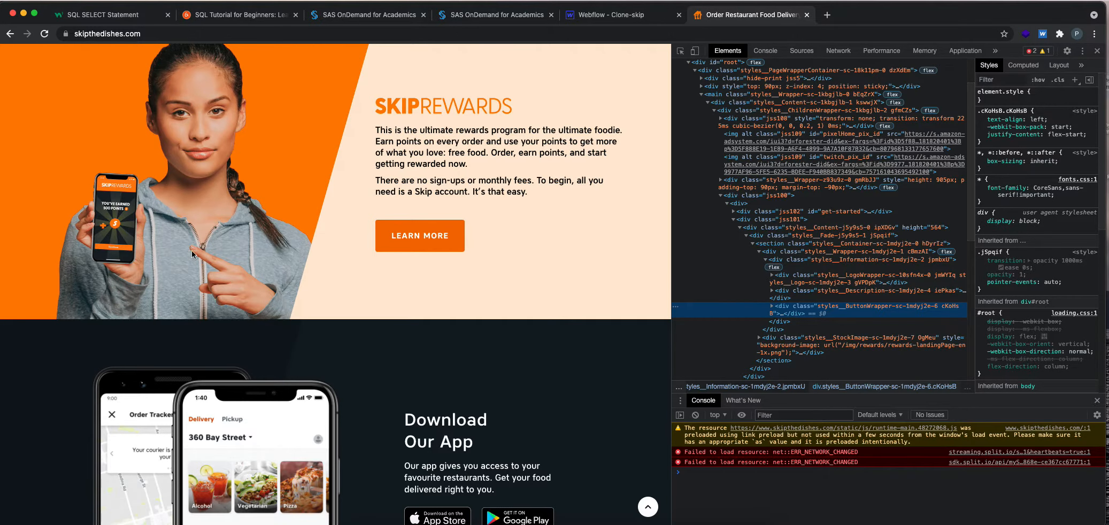
{"action": "right_click", "coordinate": [199, 145]}
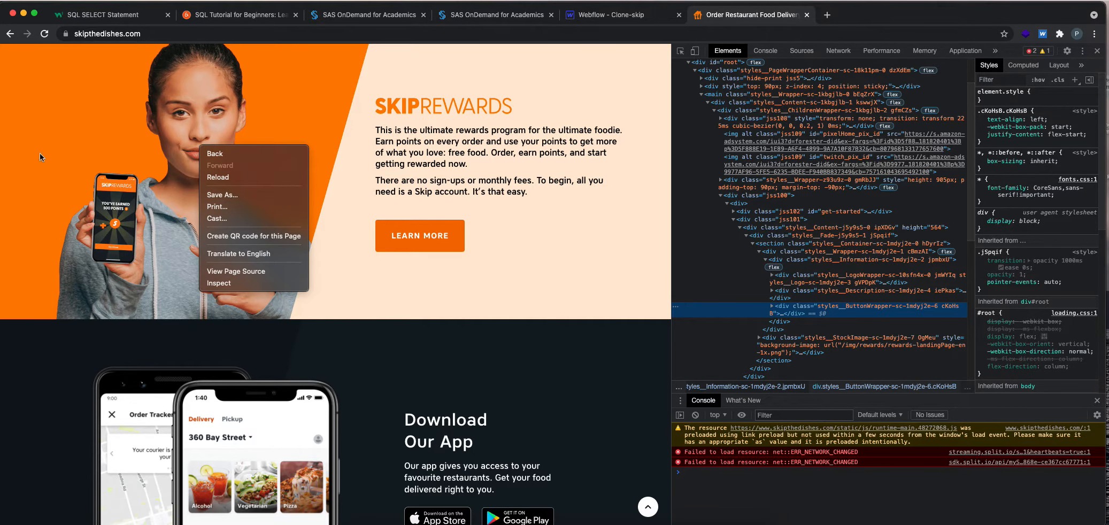
{"action": "left_click", "coordinate": [1100, 54]}
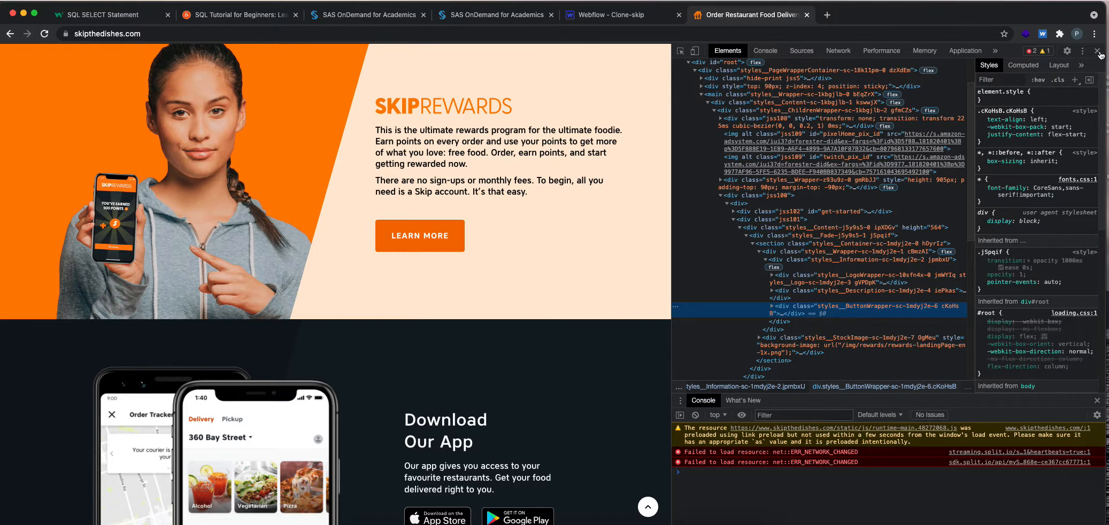
Search Google for "skip the dishes rewards images" in a new browser tab and show all image results.
{"action": "left_click", "coordinate": [826, 15]}
{"action": "type", "text": "ski"}
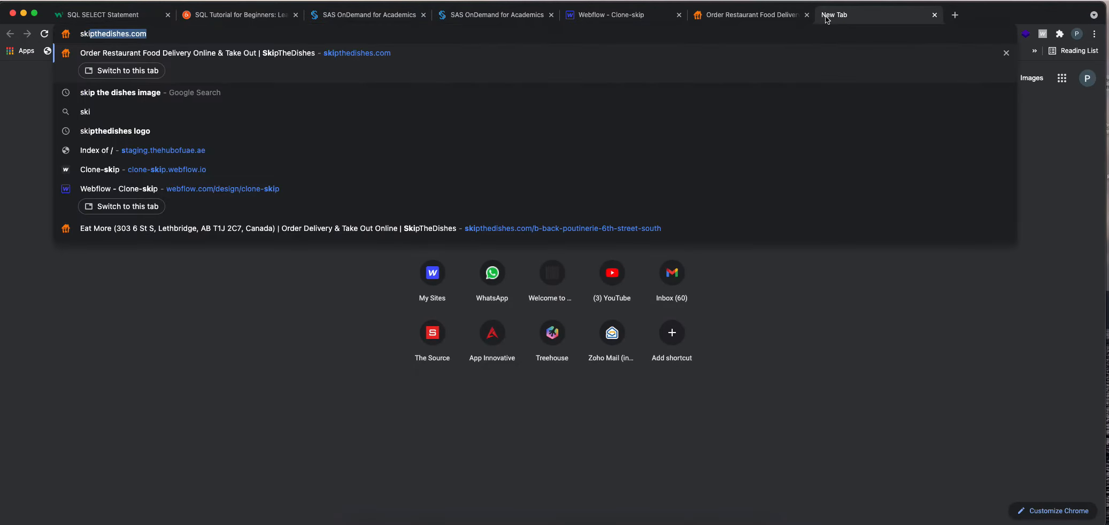
{"action": "type", "text": "p the dishes rewards images"}
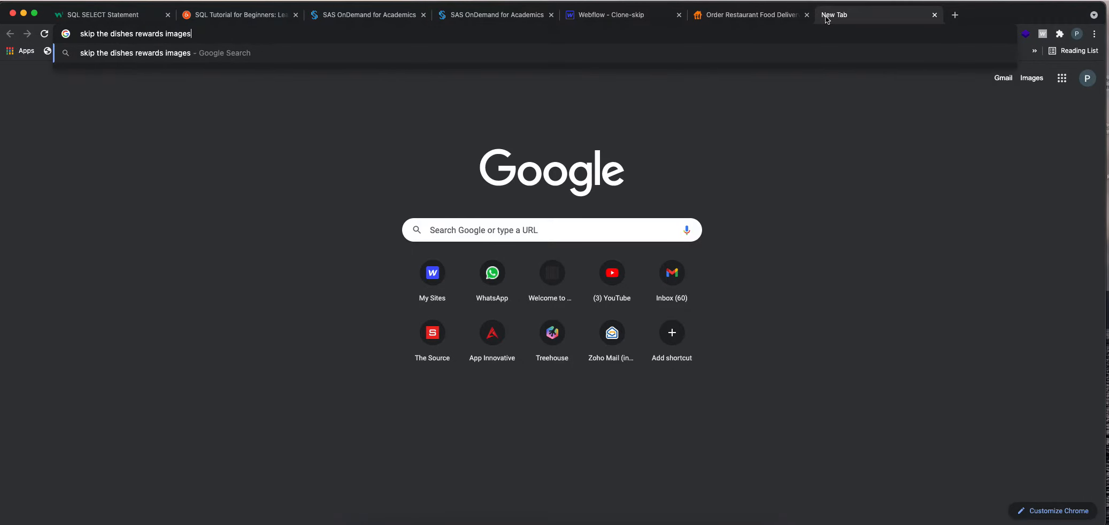
{"action": "key", "text": "Return"}
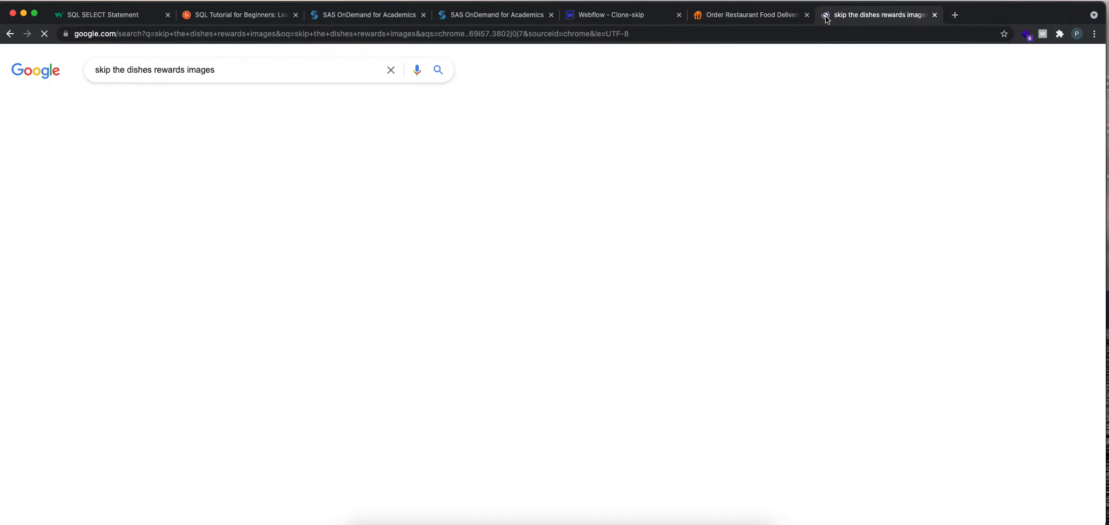
{"action": "scroll", "coordinate": [480, 306], "scroll_direction": "down", "scroll_amount": 5}
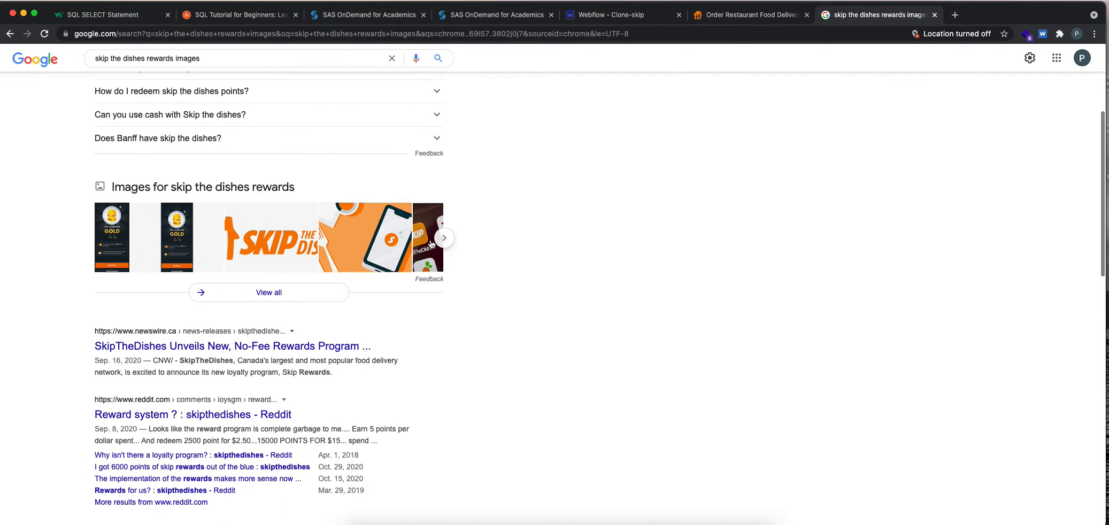
{"action": "left_click", "coordinate": [283, 292]}
Find the orange-and-peach banner of the woman holding a phone among the image results and open it in its own browser tab.
{"action": "scroll", "coordinate": [284, 294], "scroll_direction": "down", "scroll_amount": 5}
{"action": "scroll", "coordinate": [282, 294], "scroll_direction": "up", "scroll_amount": 5}
{"action": "scroll", "coordinate": [258, 289], "scroll_direction": "down", "scroll_amount": 10}
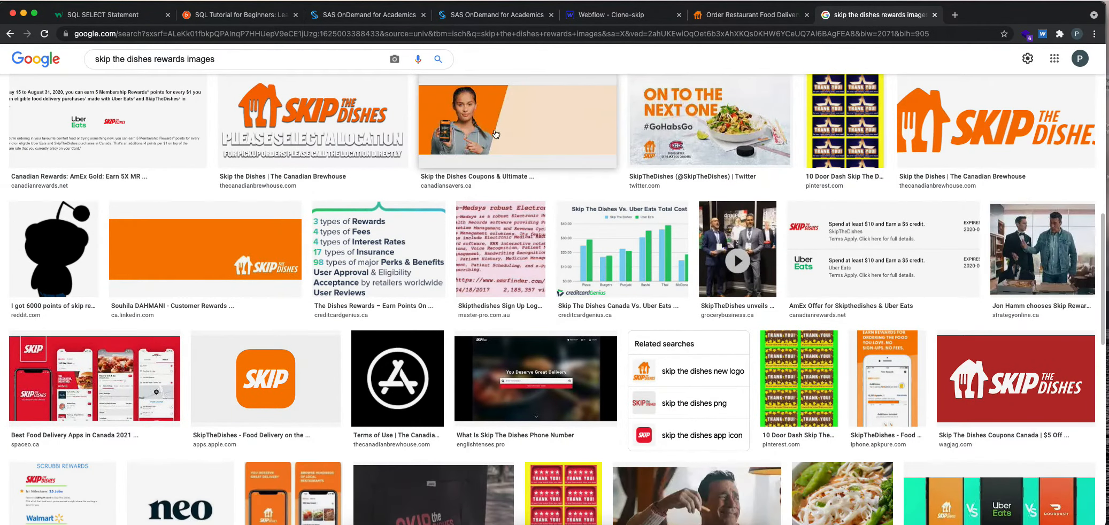
{"action": "left_click", "coordinate": [496, 134]}
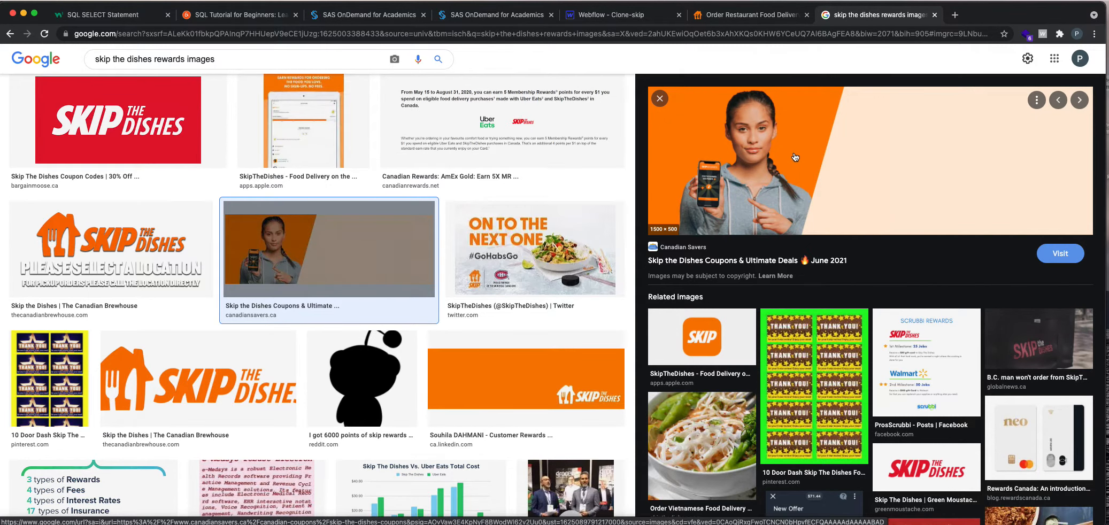
{"action": "scroll", "coordinate": [375, 257], "scroll_direction": "down", "scroll_amount": 20}
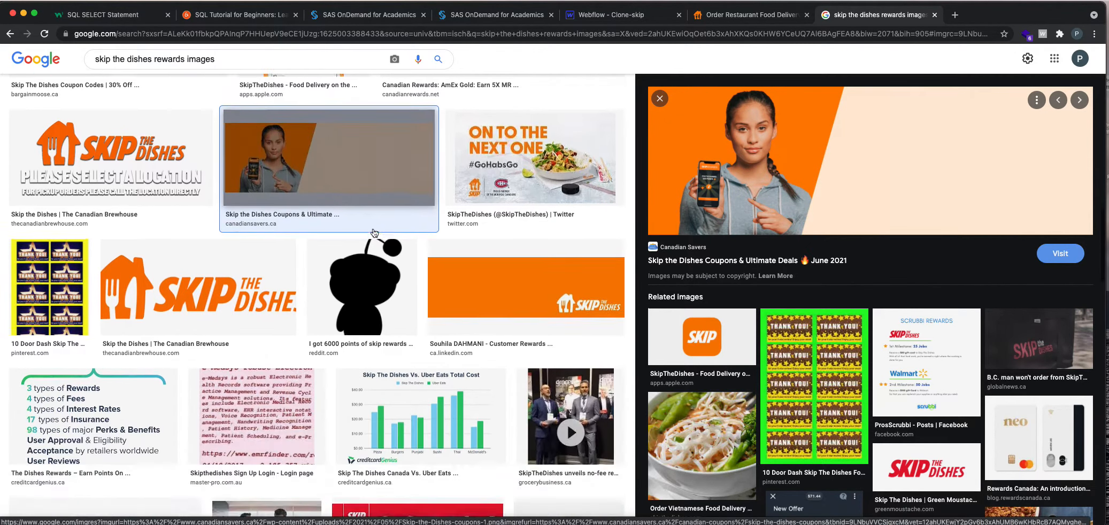
{"action": "scroll", "coordinate": [376, 258], "scroll_direction": "down", "scroll_amount": 15}
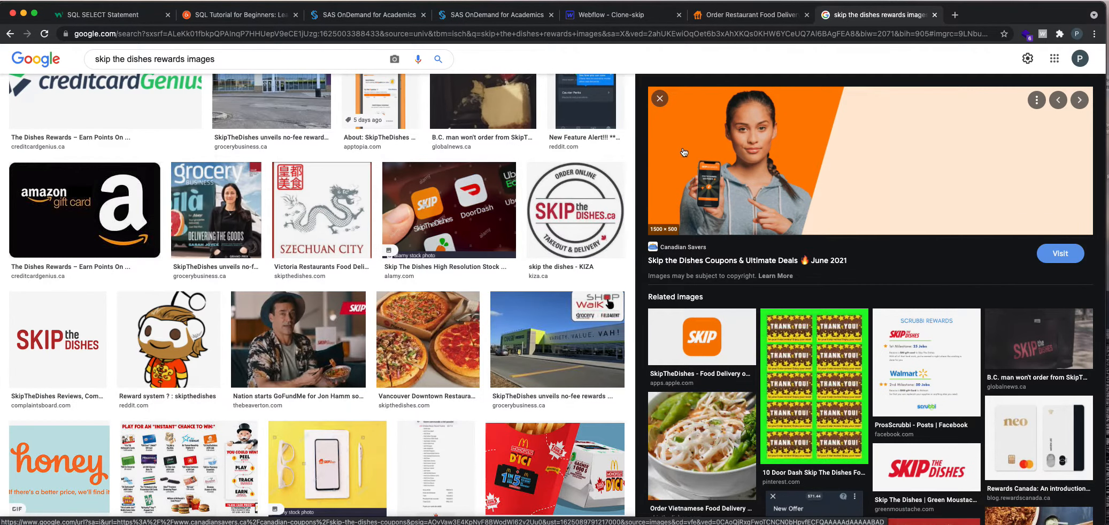
{"action": "right_click", "coordinate": [756, 147]}
{"action": "left_click", "coordinate": [804, 242]}
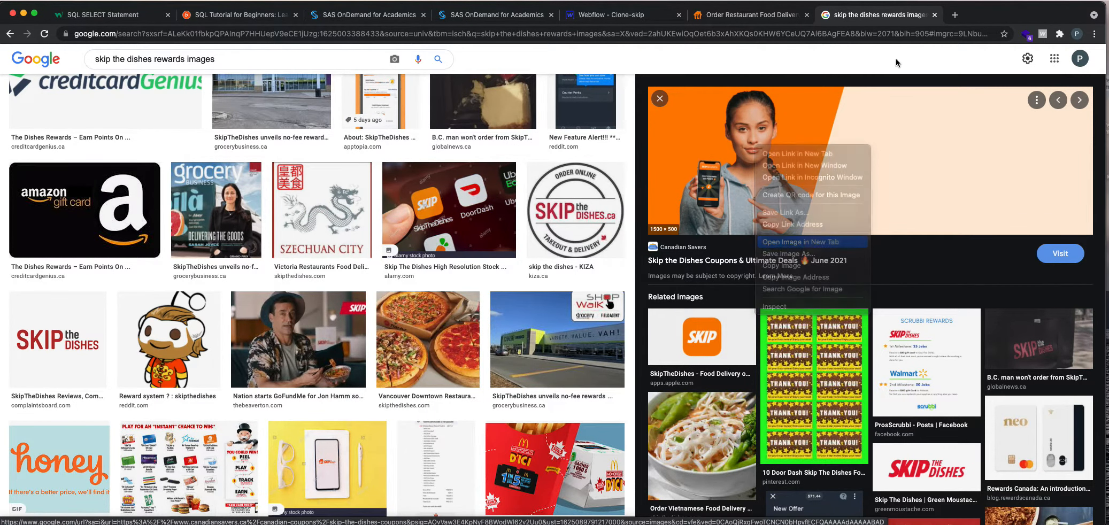
{"action": "left_click", "coordinate": [960, 16]}
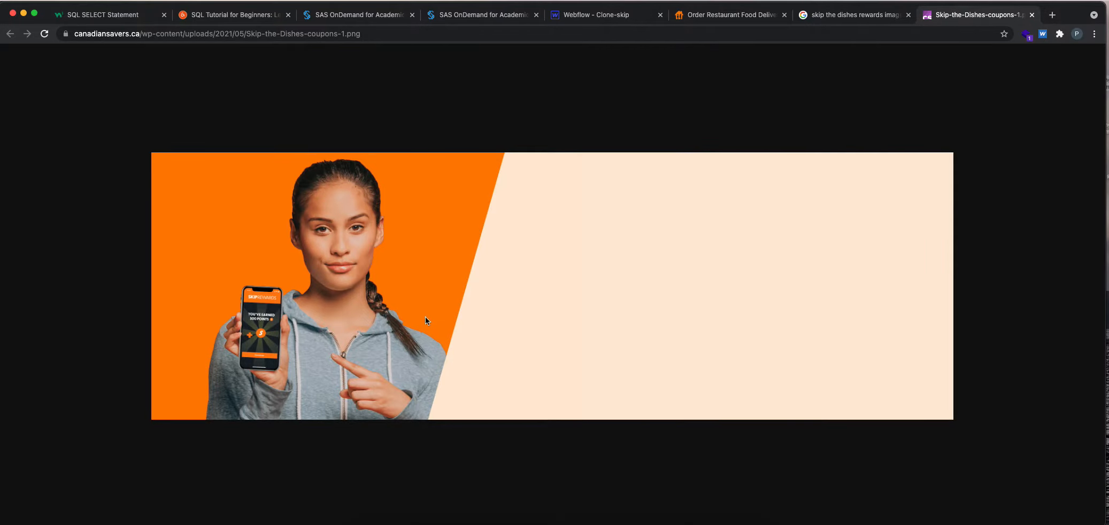
Save the banner image to the Desktop as a PNG named rewards-image, and close its browser tab.
{"action": "right_click", "coordinate": [443, 282]}
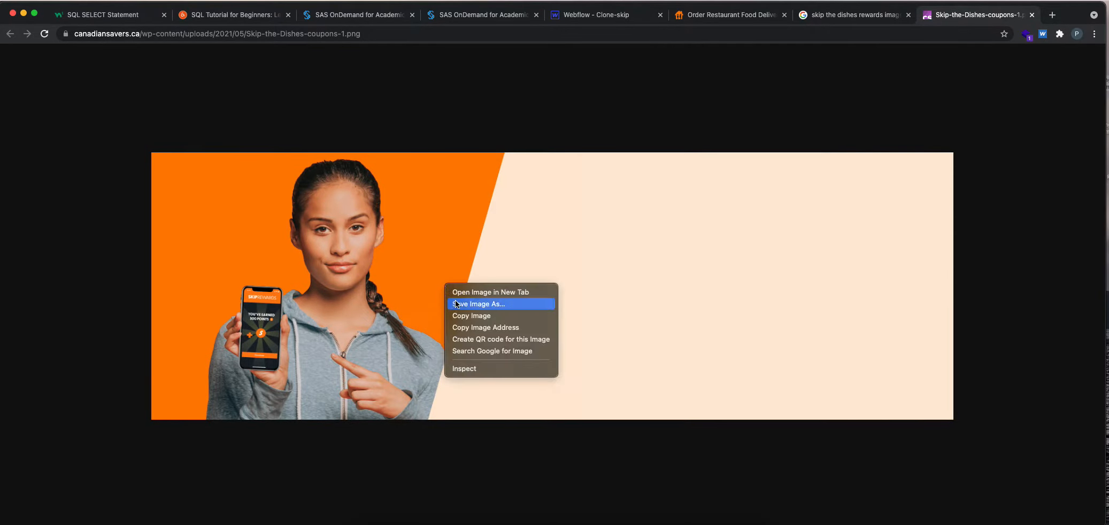
{"action": "left_click", "coordinate": [465, 300]}
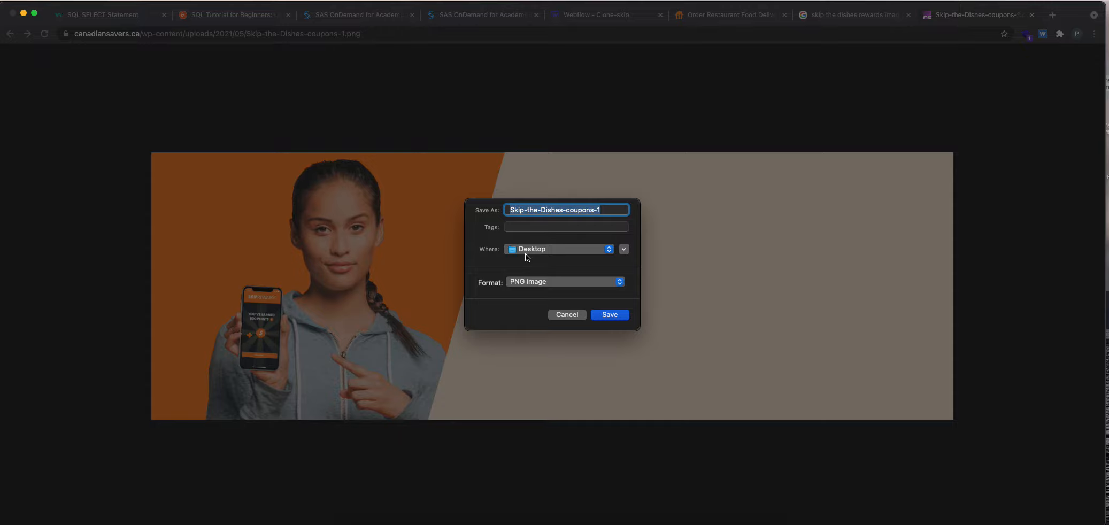
{"action": "type", "text": "rewards"}
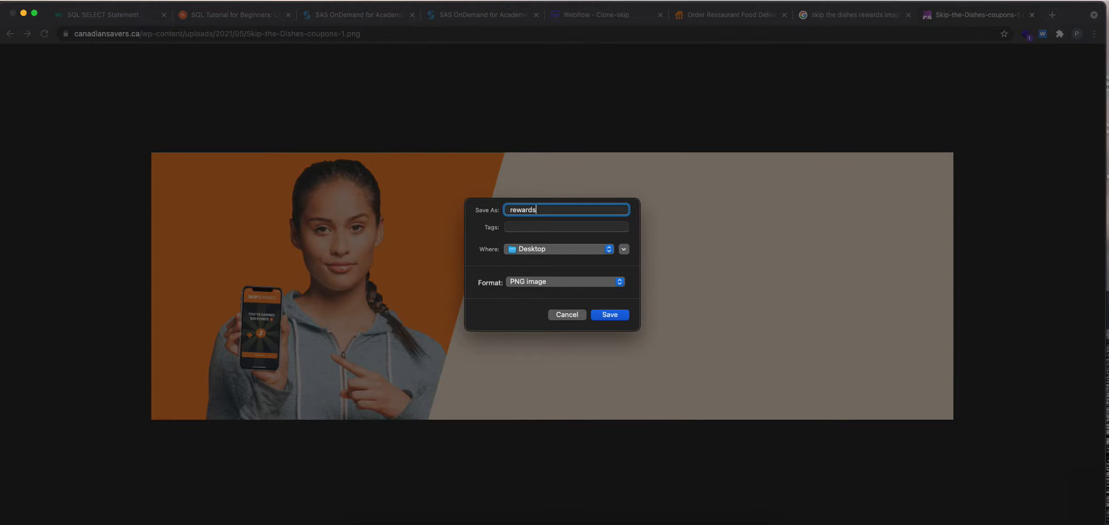
{"action": "type", "text": "-image"}
{"action": "key", "text": "Return"}
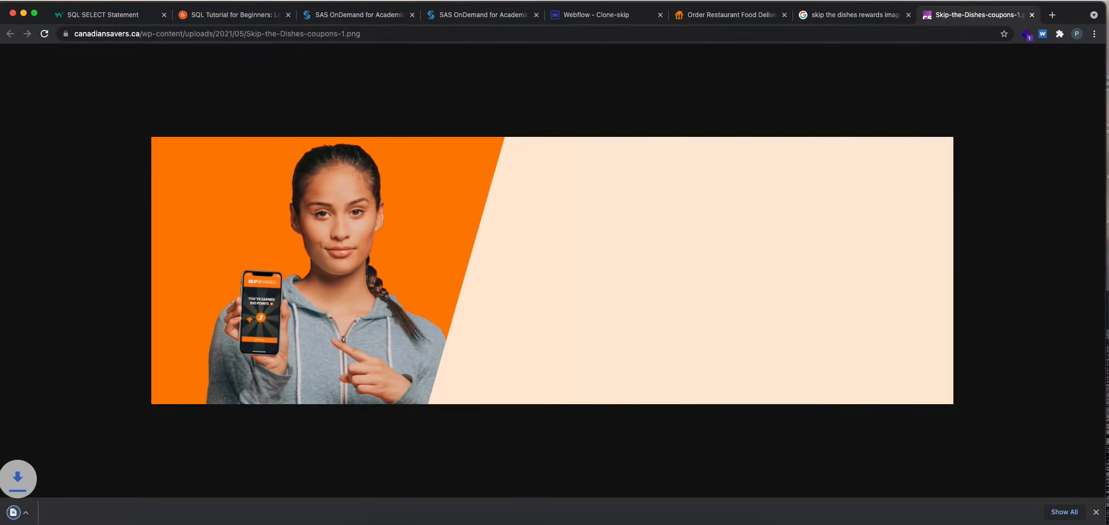
{"action": "key", "text": "ctrl+w"}
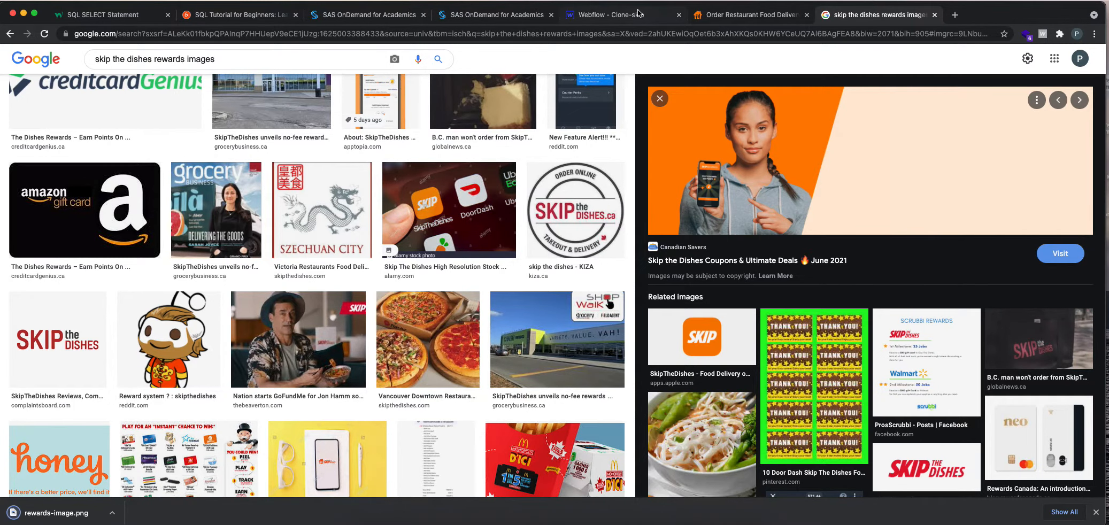
Return to the Webflow project, collapse the slider section's tree, and delete the Columns element from the rewards section.
{"action": "left_click", "coordinate": [635, 13]}
{"action": "left_click", "coordinate": [74, 187]}
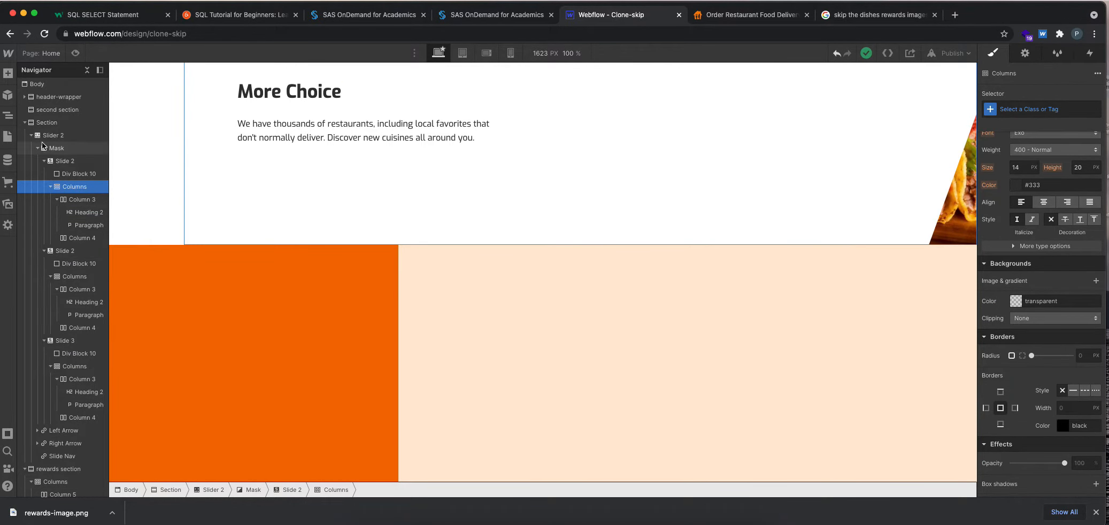
{"action": "left_click", "coordinate": [25, 123]}
{"action": "left_click", "coordinate": [53, 136]}
{"action": "left_click", "coordinate": [49, 149]}
{"action": "key", "text": "Delete"}
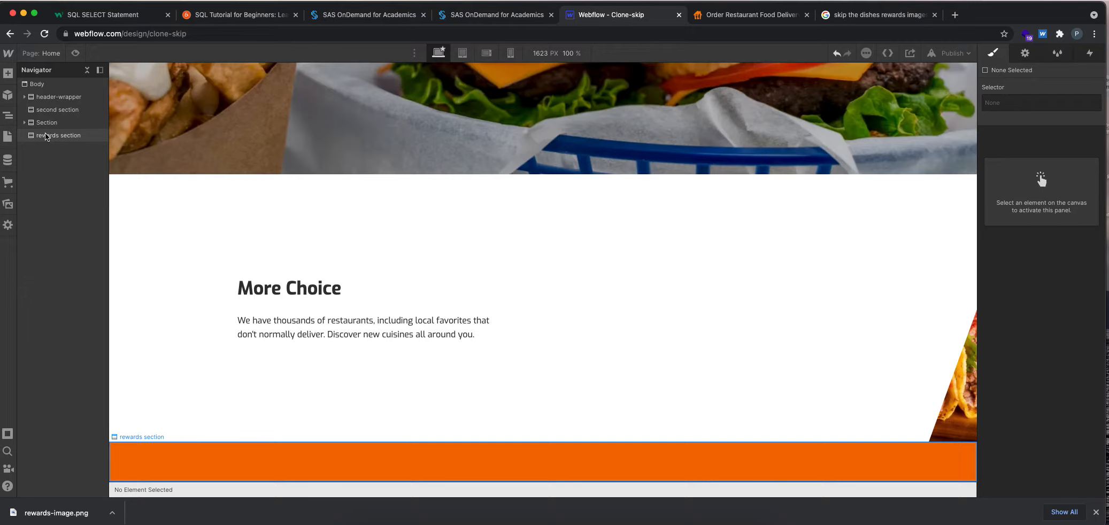
Set the rewards section's height to 500 px.
{"action": "left_click", "coordinate": [339, 455]}
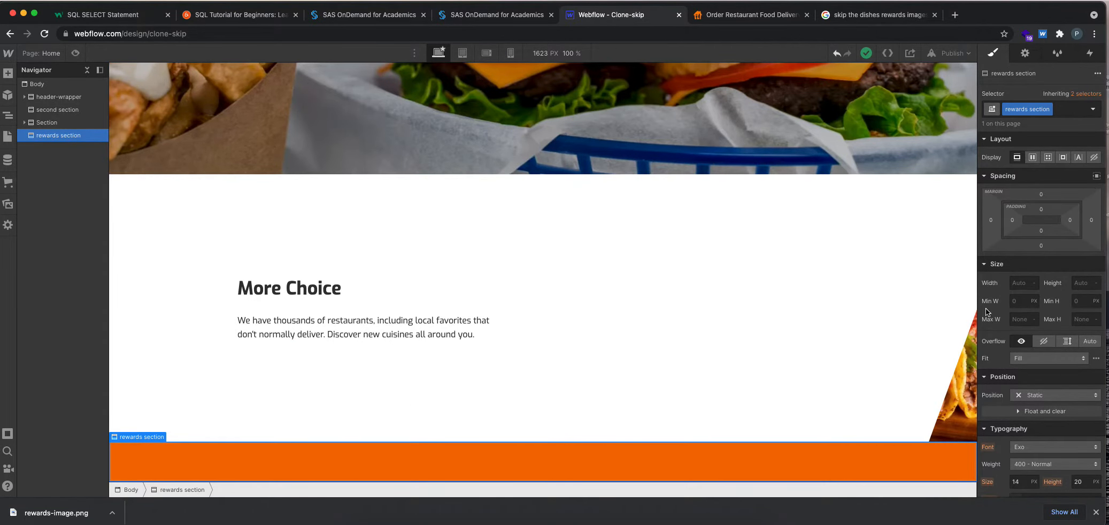
{"action": "scroll", "coordinate": [987, 311], "scroll_direction": "down", "scroll_amount": 5}
{"action": "scroll", "coordinate": [1010, 317], "scroll_direction": "up", "scroll_amount": 5}
{"action": "left_click", "coordinate": [1087, 282]}
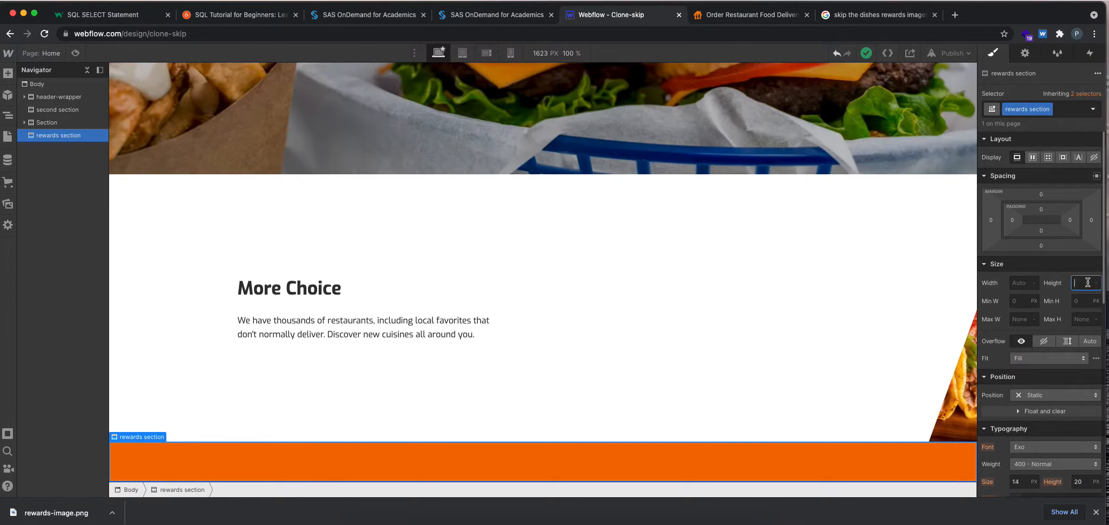
{"action": "type", "text": "500"}
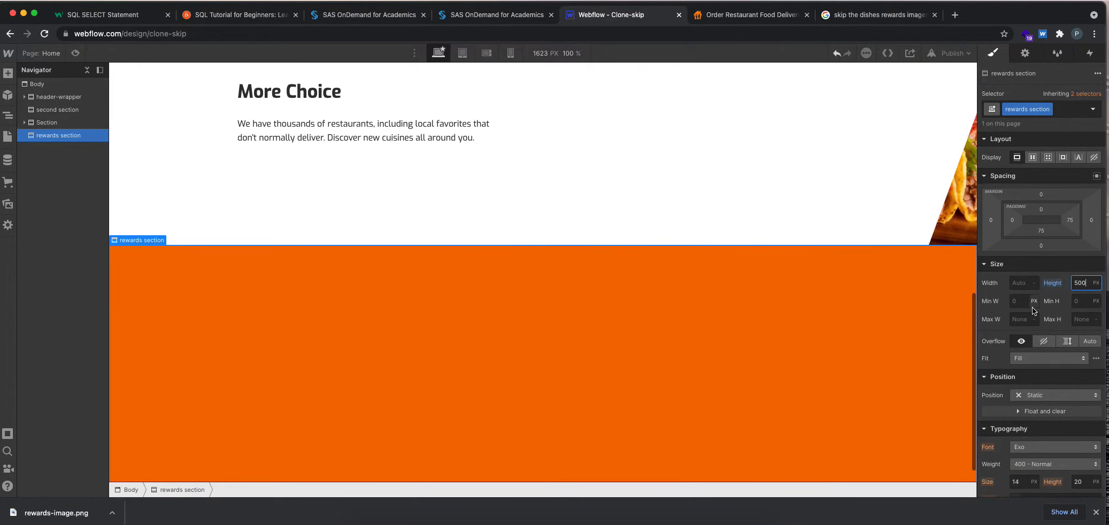
Add a background image to the rewards section, uploading rewards-image.png from the Desktop.
{"action": "scroll", "coordinate": [1035, 315], "scroll_direction": "down", "scroll_amount": 5}
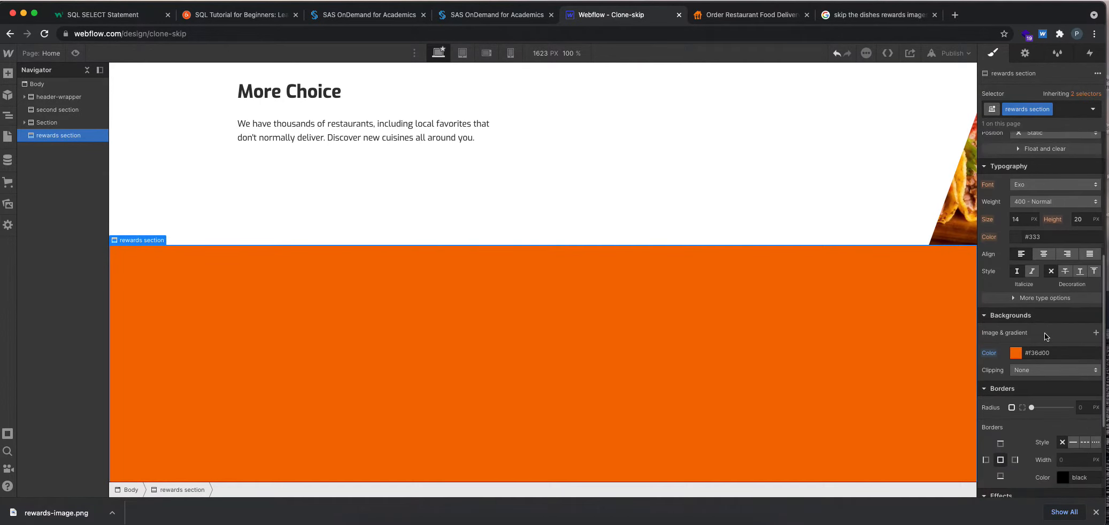
{"action": "left_click", "coordinate": [1094, 334]}
{"action": "left_click", "coordinate": [1051, 199]}
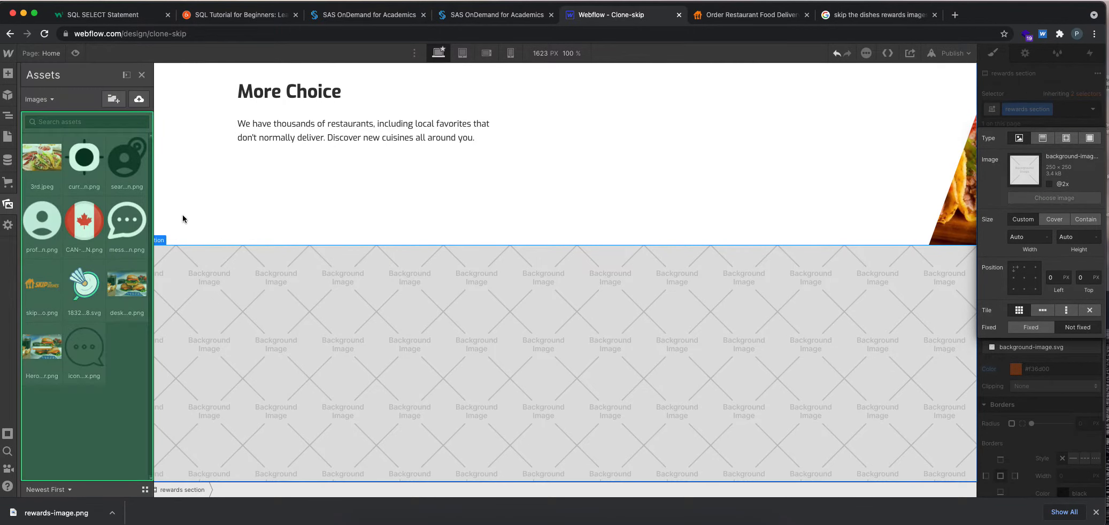
{"action": "left_click", "coordinate": [139, 100]}
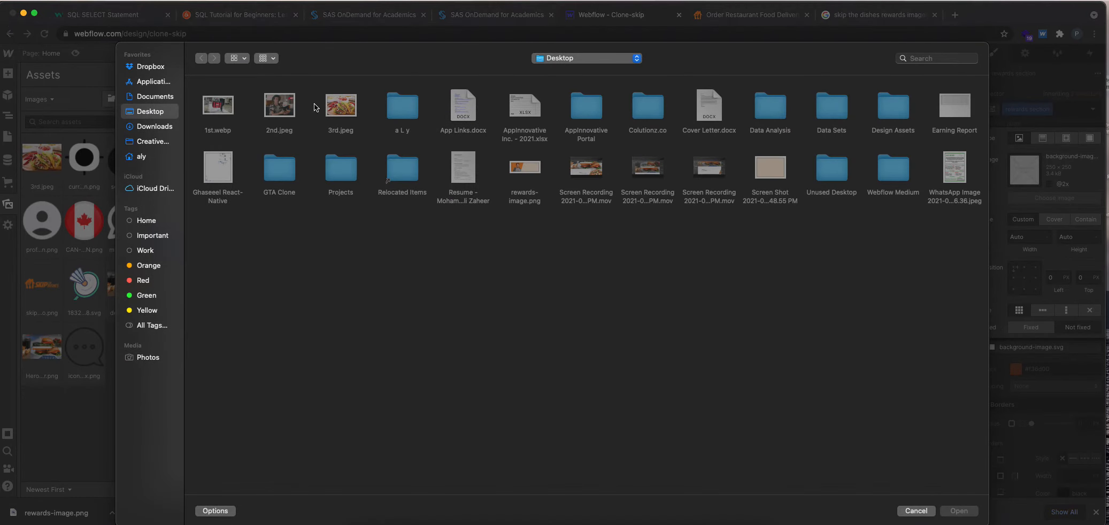
{"action": "double_click", "coordinate": [530, 170]}
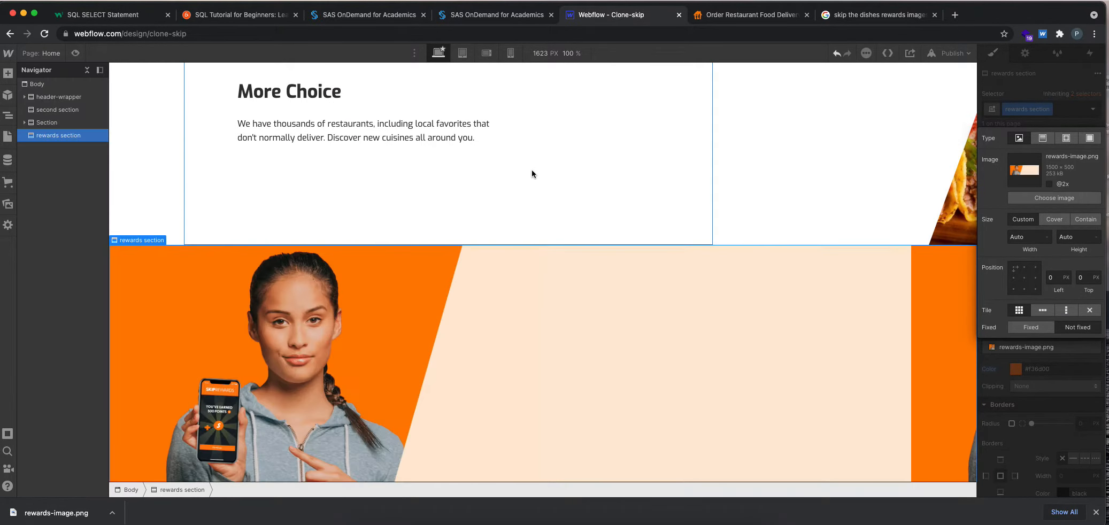
Set the rewards background image to Cover, centre its position, and leave it as Not fixed.
{"action": "scroll", "coordinate": [537, 274], "scroll_direction": "down", "scroll_amount": 1}
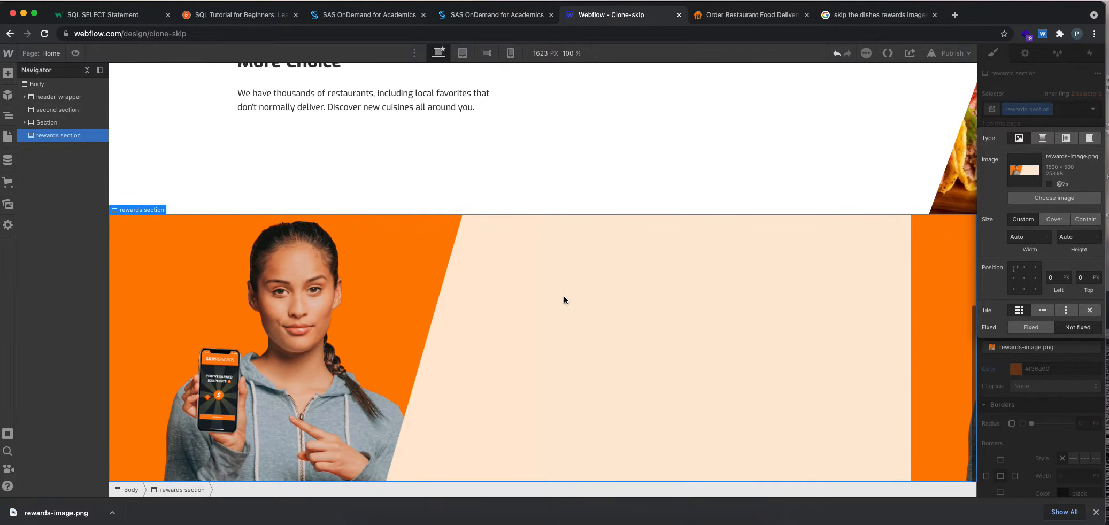
{"action": "left_click", "coordinate": [1054, 219]}
{"action": "left_click", "coordinate": [1023, 279]}
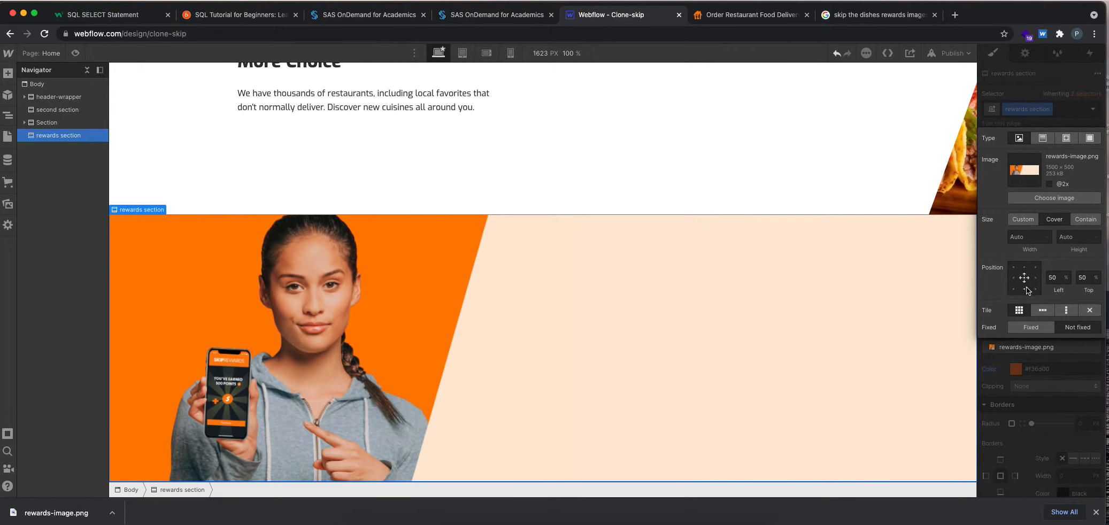
{"action": "left_click", "coordinate": [1031, 327]}
{"action": "left_click", "coordinate": [1068, 328]}
Preview the page to check how the rewards section's background displays.
{"action": "left_click", "coordinate": [75, 53]}
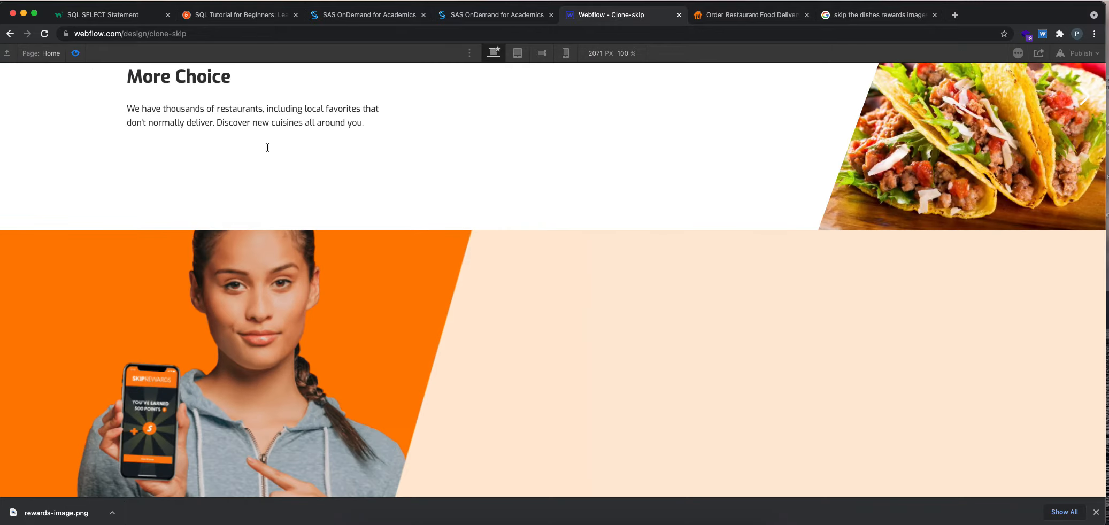
{"action": "scroll", "coordinate": [725, 366], "scroll_direction": "up", "scroll_amount": 10}
{"action": "scroll", "coordinate": [728, 362], "scroll_direction": "down", "scroll_amount": 10}
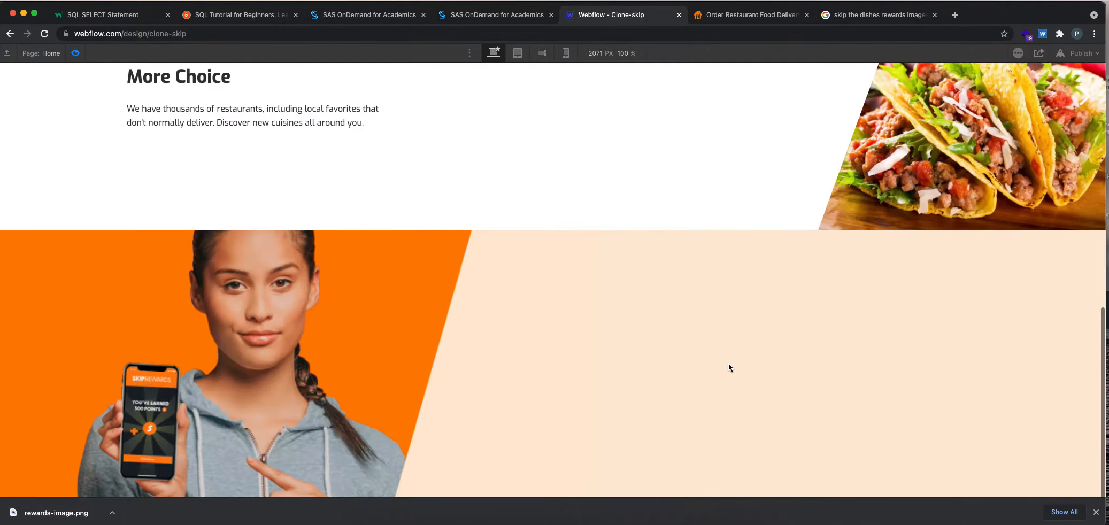
Switch to the skipthedishes.com page, close its developer tools, and examine the full-width SkipRewards section.
{"action": "left_click", "coordinate": [756, 18]}
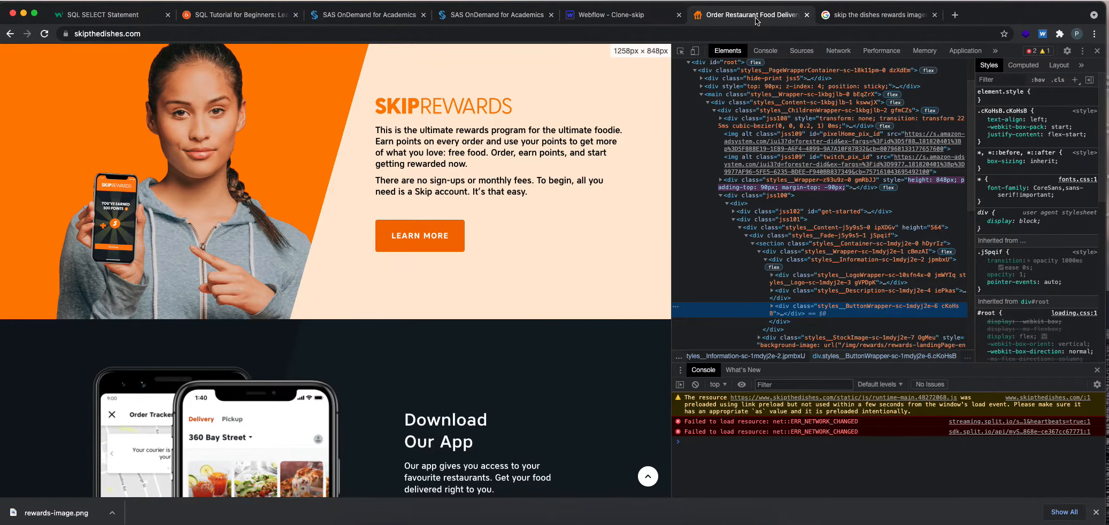
{"action": "left_click", "coordinate": [1098, 53]}
{"action": "scroll", "coordinate": [624, 219], "scroll_direction": "up", "scroll_amount": 5}
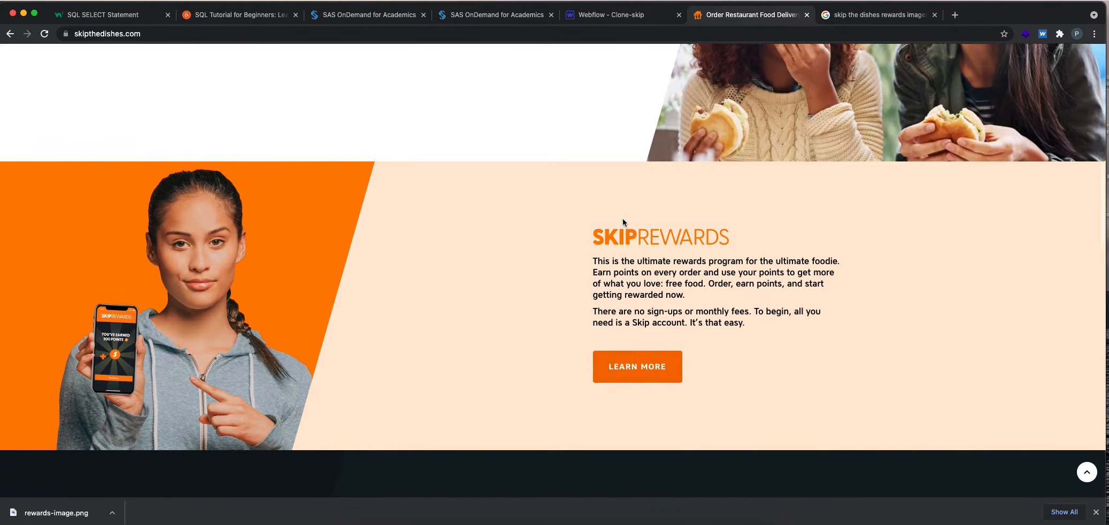
{"action": "scroll", "coordinate": [623, 219], "scroll_direction": "down", "scroll_amount": 3}
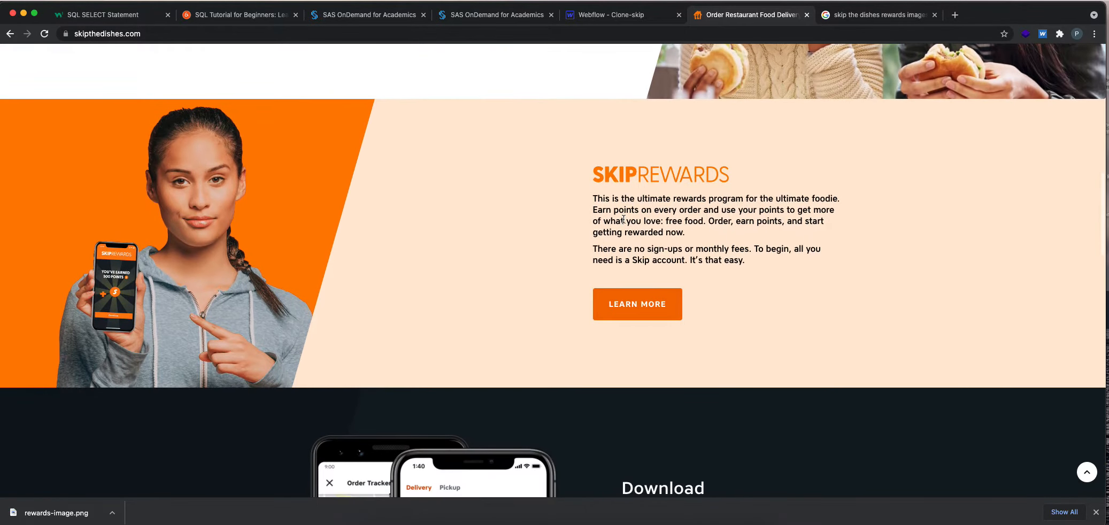
Return to the Webflow project, dismiss the browser's download bar, and exit preview mode.
{"action": "left_click", "coordinate": [583, 17]}
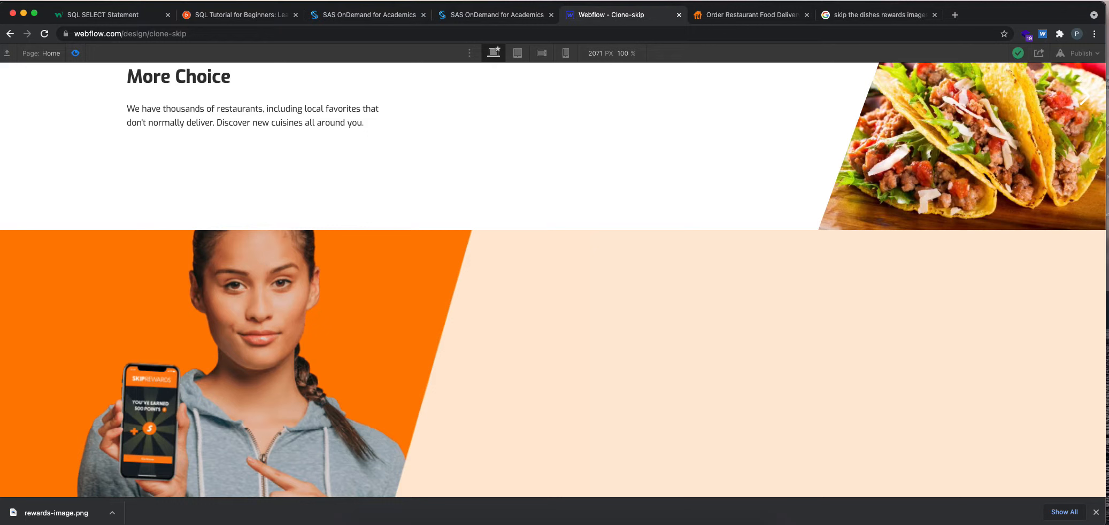
{"action": "left_click", "coordinate": [1096, 512]}
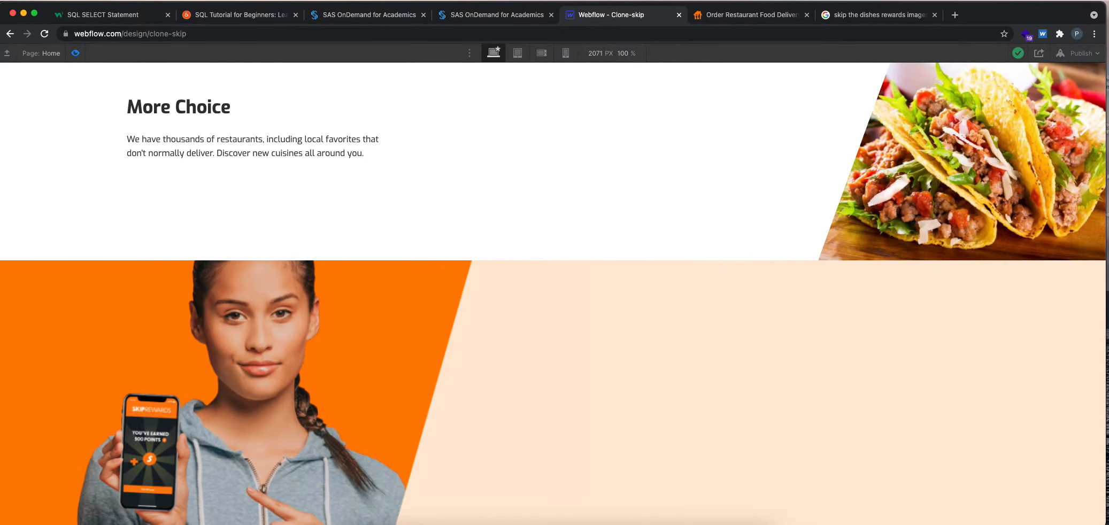
{"action": "left_click", "coordinate": [75, 49]}
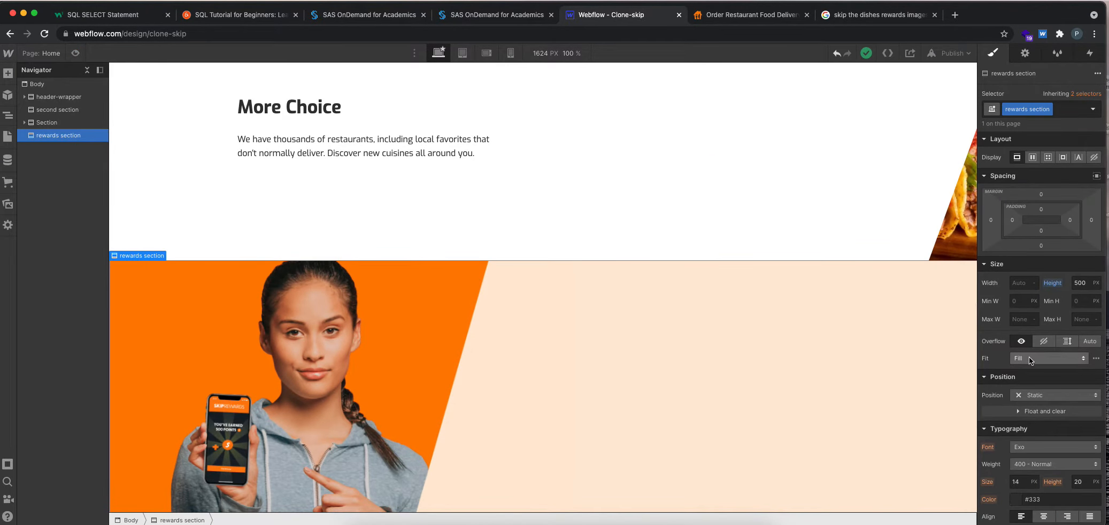
{"action": "scroll", "coordinate": [1034, 359], "scroll_direction": "down", "scroll_amount": 5}
{"action": "left_click", "coordinate": [1035, 273]}
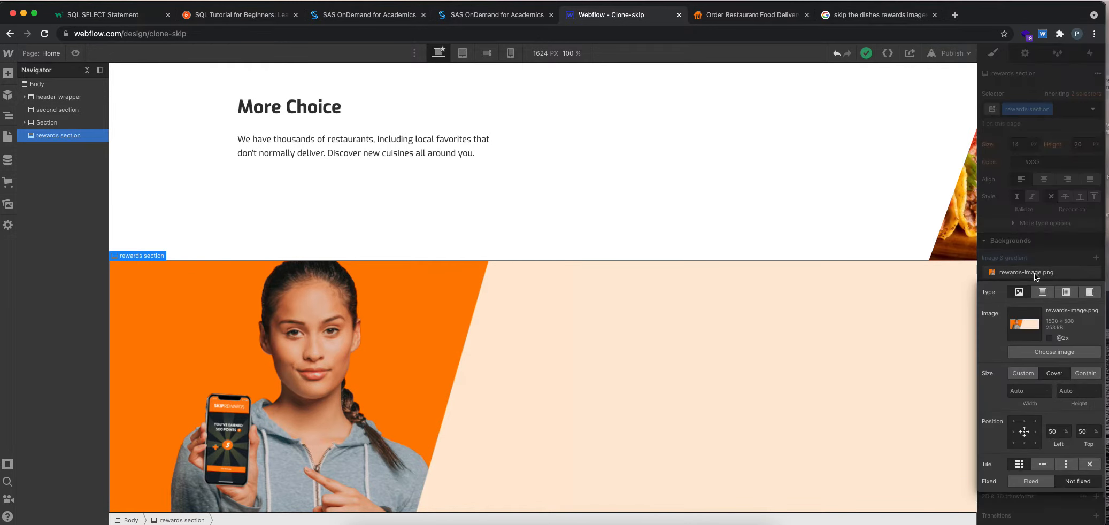
{"action": "left_click", "coordinate": [1048, 338]}
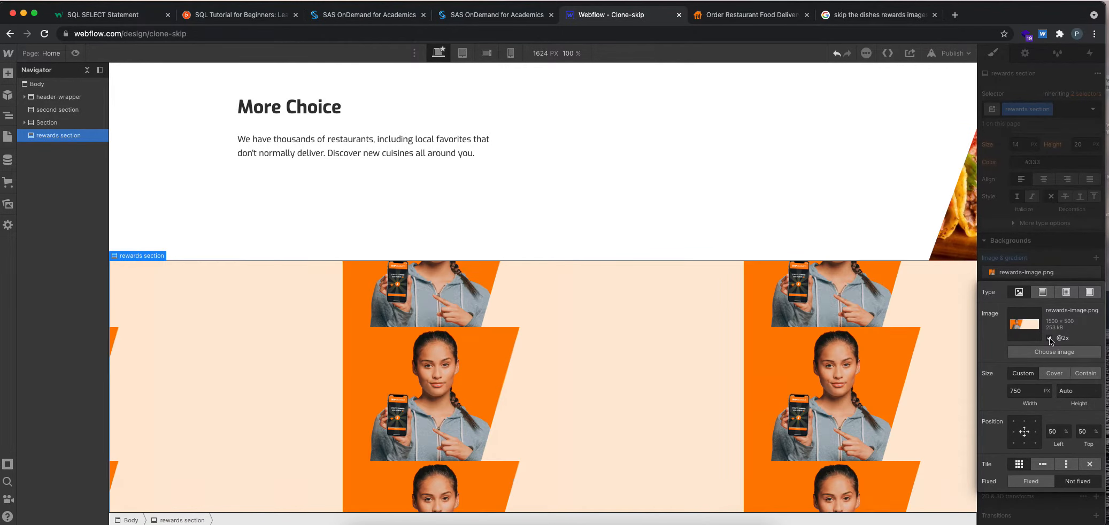
{"action": "left_click", "coordinate": [1049, 338]}
{"action": "left_click", "coordinate": [1053, 373]}
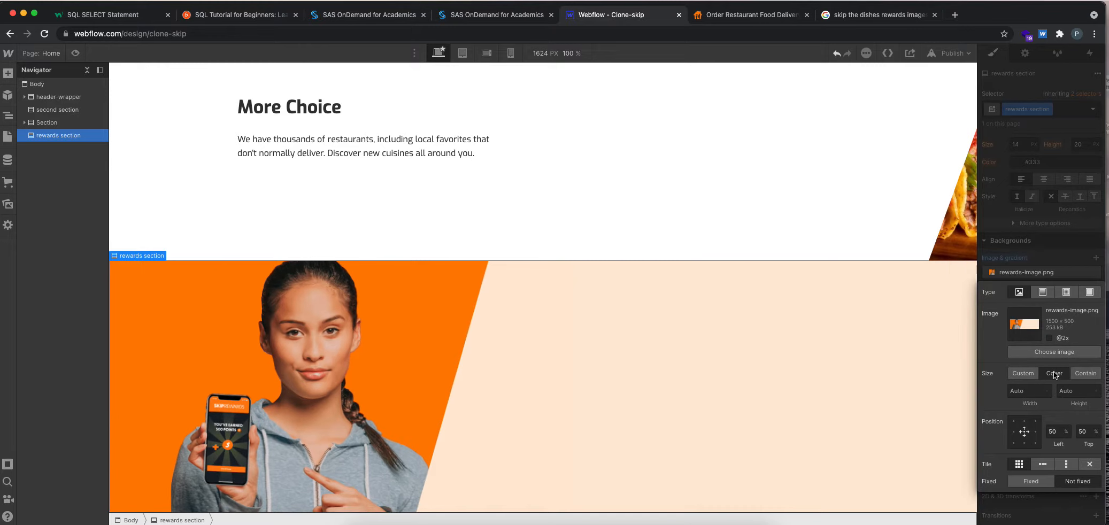
{"action": "left_click", "coordinate": [1080, 374]}
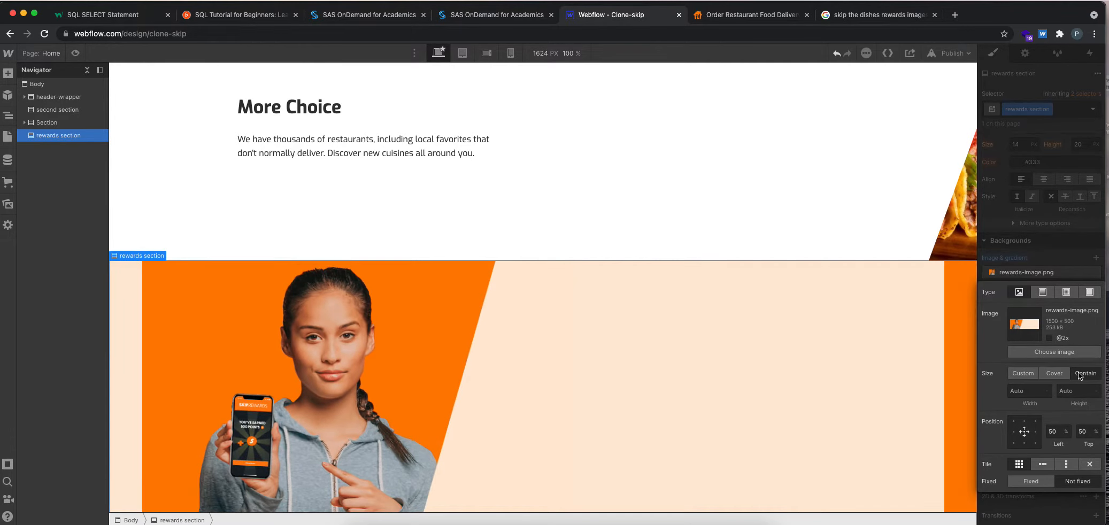
{"action": "left_click", "coordinate": [1050, 370]}
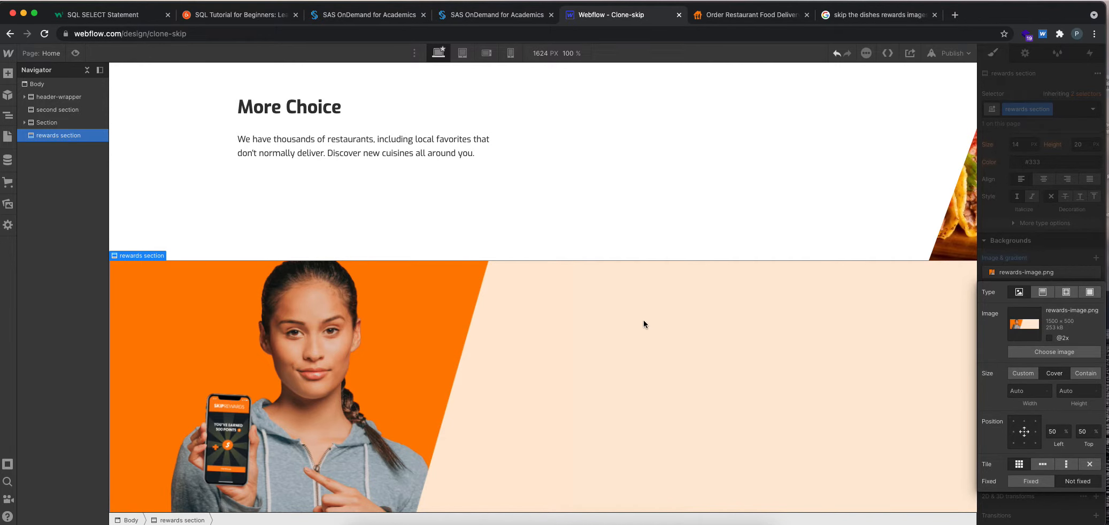
Compare the rewards section with the SkipRewards text and button layout on skipthedishes.com, and return to Webflow.
{"action": "left_click", "coordinate": [574, 232]}
{"action": "scroll", "coordinate": [654, 350], "scroll_direction": "down", "scroll_amount": 1}
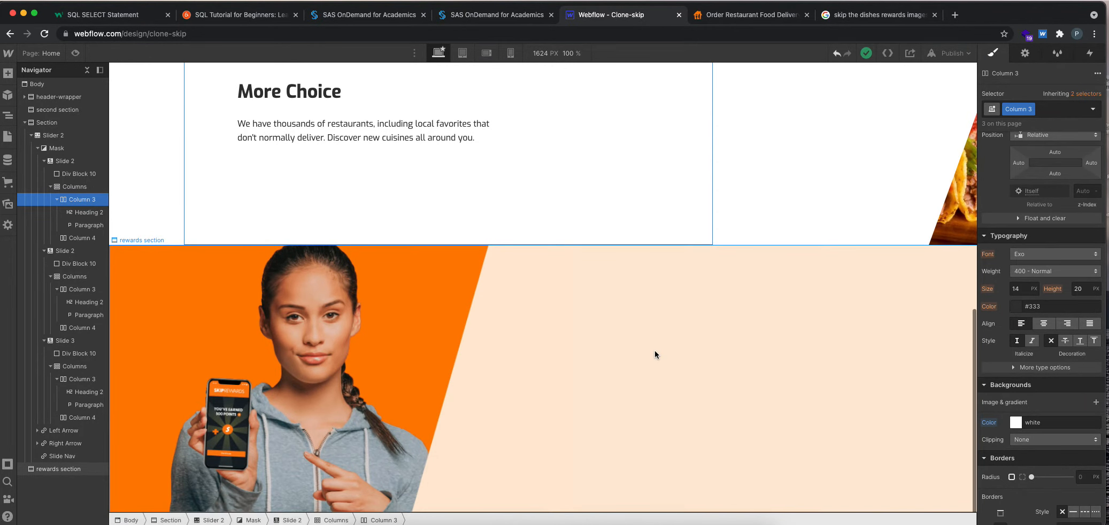
{"action": "left_click", "coordinate": [727, 16]}
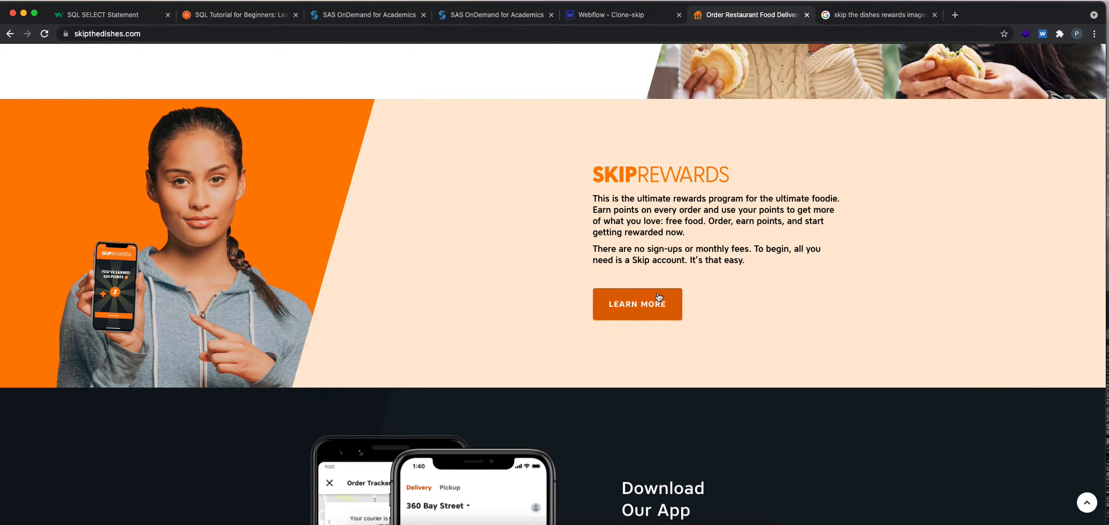
{"action": "left_click", "coordinate": [593, 18]}
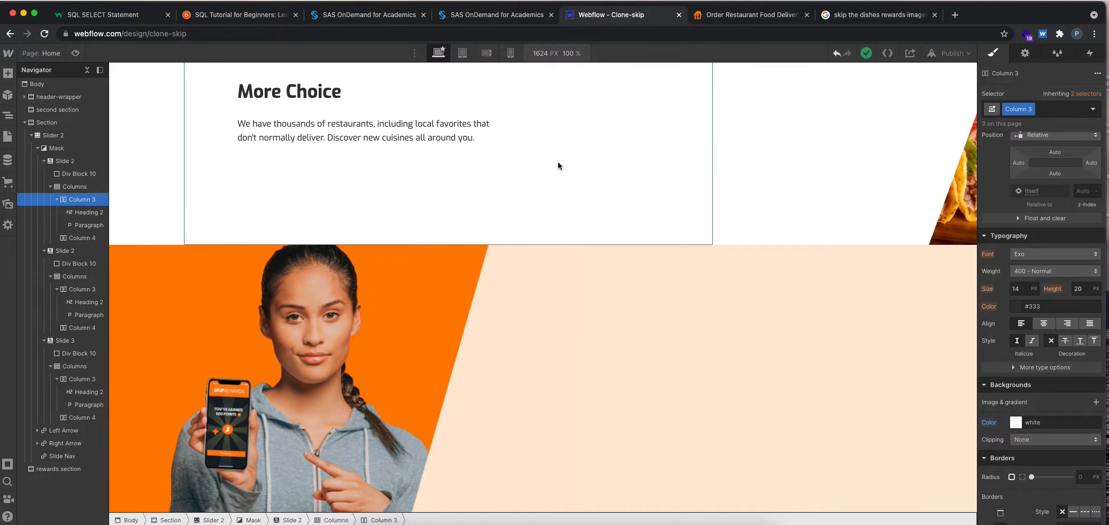
Add a Div Block inside the rewards section, using the skipthedishes.com layout as reference.
{"action": "left_click", "coordinate": [580, 335]}
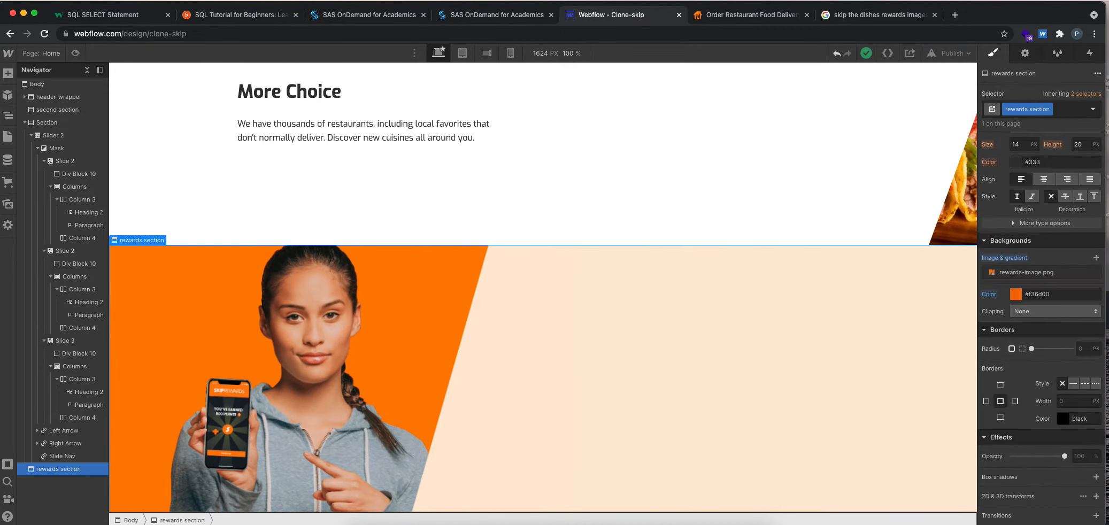
{"action": "left_click", "coordinate": [7, 73]}
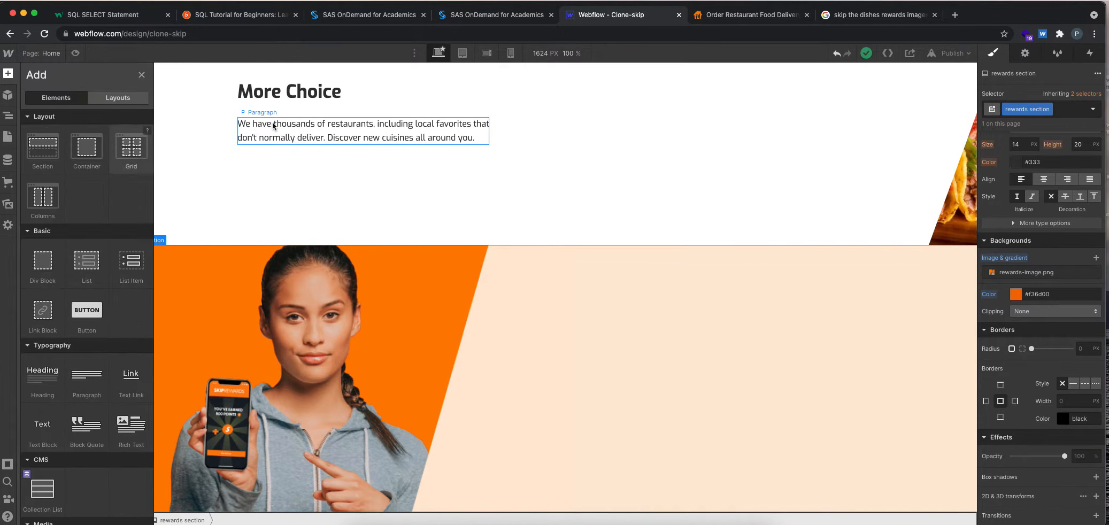
{"action": "left_click", "coordinate": [560, 384]}
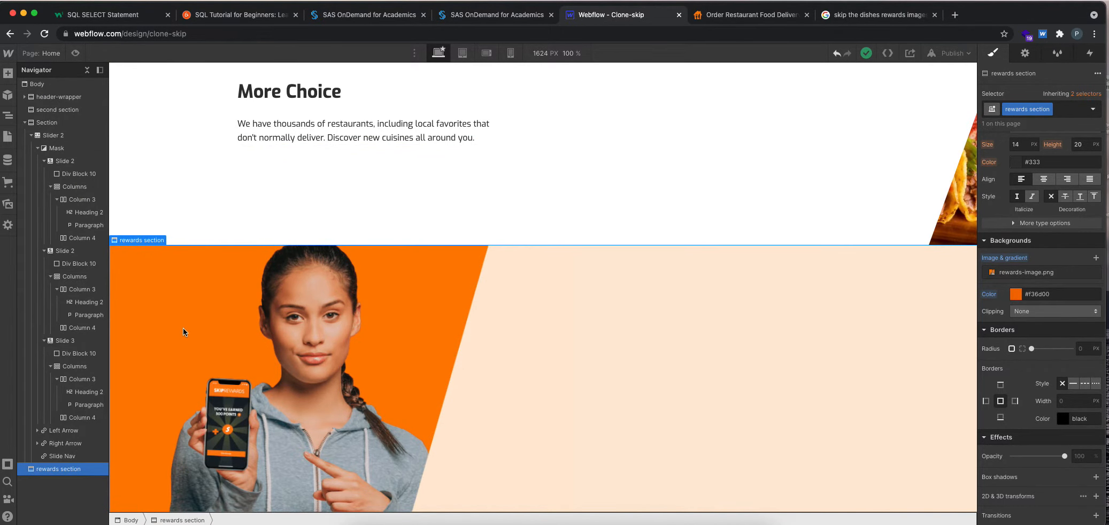
{"action": "left_click", "coordinate": [744, 18]}
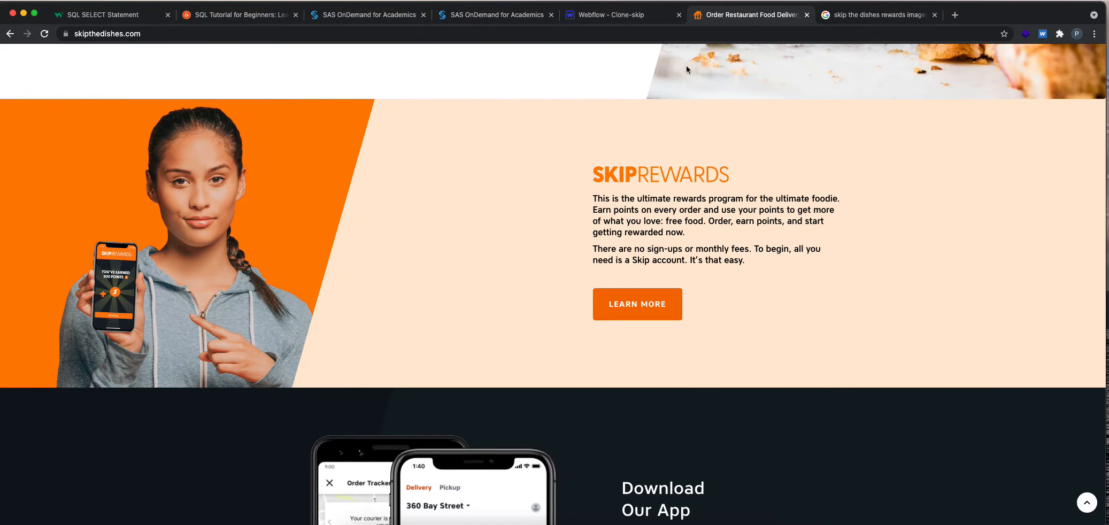
{"action": "left_click", "coordinate": [627, 14]}
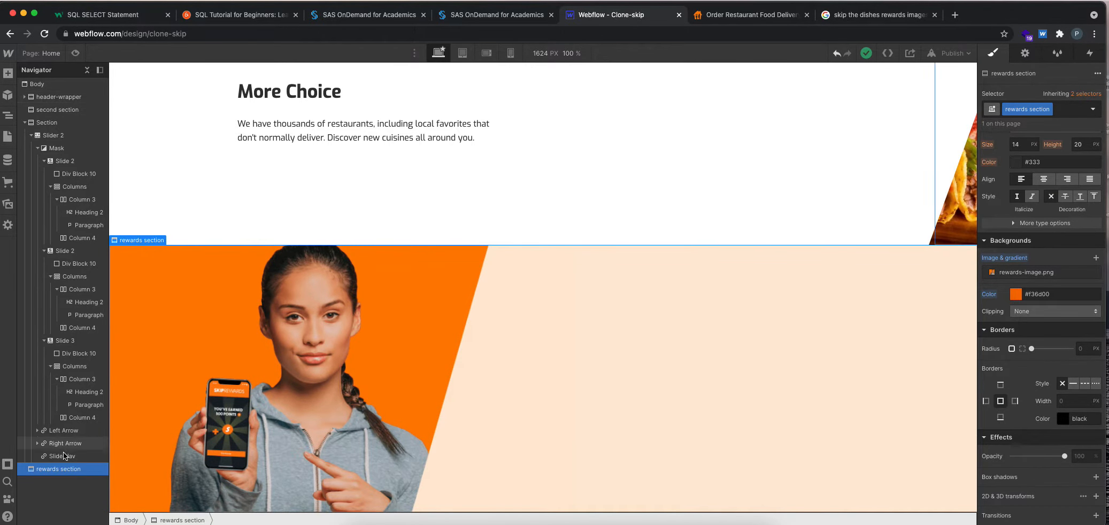
{"action": "left_click", "coordinate": [5, 74]}
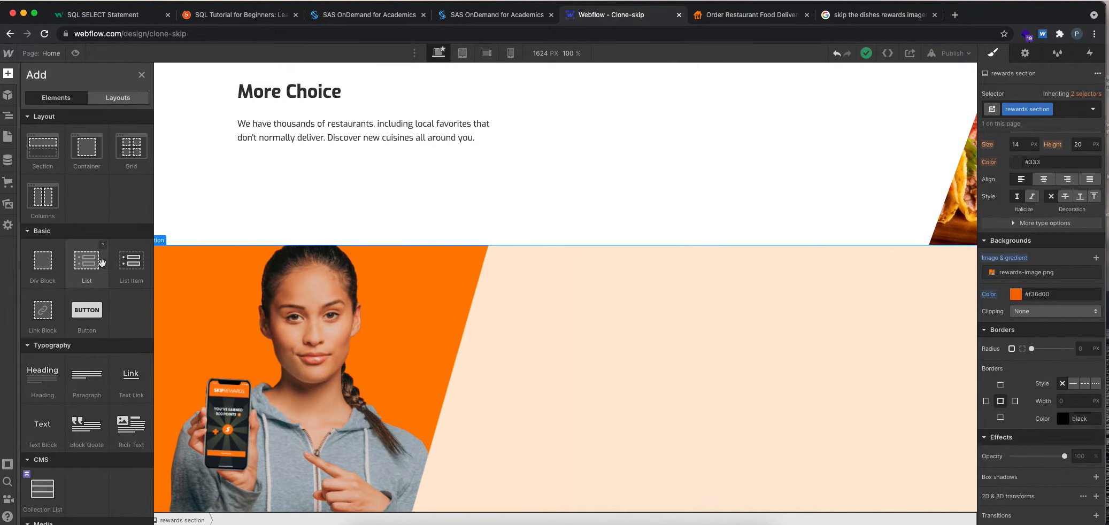
{"action": "left_click", "coordinate": [58, 270]}
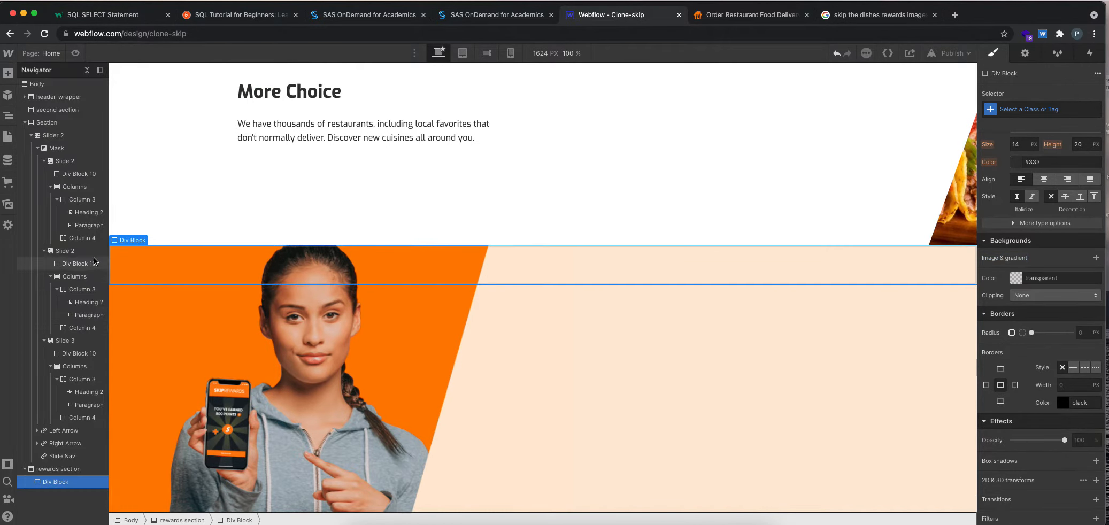
Set the rewards section to a horizontal flex layout with its content justified to the end.
{"action": "left_click", "coordinate": [54, 469]}
{"action": "scroll", "coordinate": [1022, 172], "scroll_direction": "up", "scroll_amount": 6}
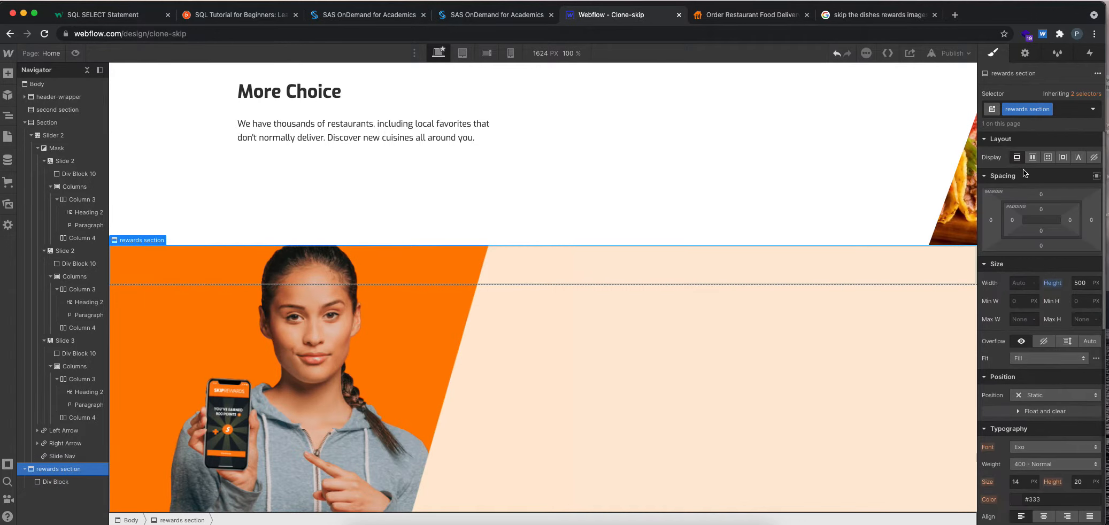
{"action": "left_click", "coordinate": [1032, 158]}
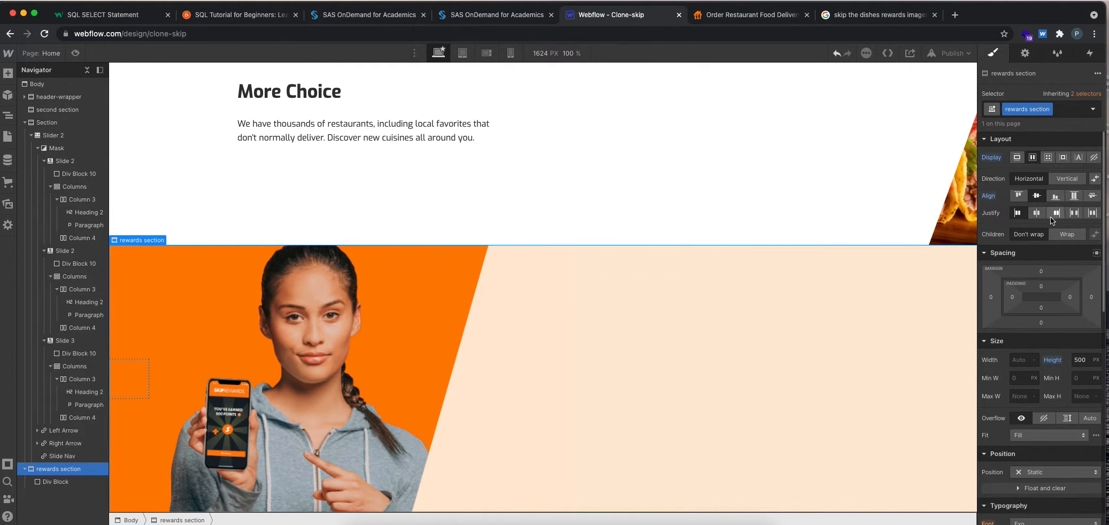
{"action": "left_click", "coordinate": [1055, 214]}
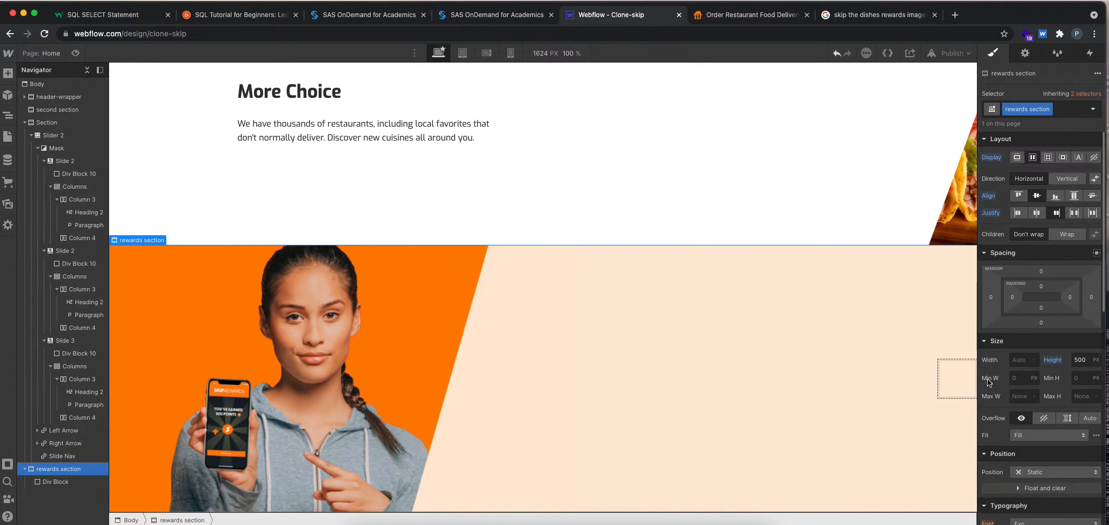
Set the rewards section's new div block to a height of 500 px and a width of 600 px.
{"action": "left_click", "coordinate": [961, 380]}
{"action": "left_click", "coordinate": [1081, 370]}
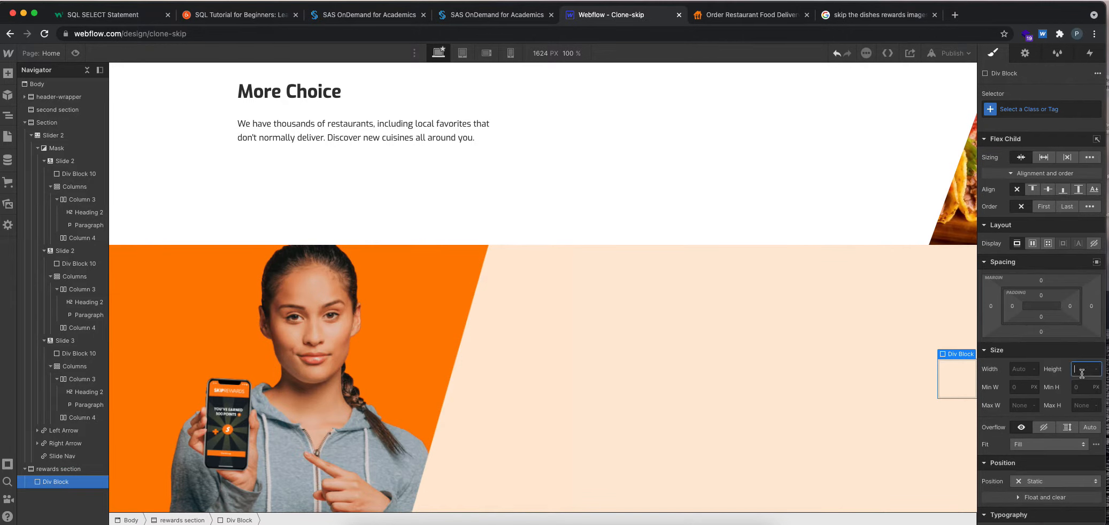
{"action": "key", "text": "Return"}
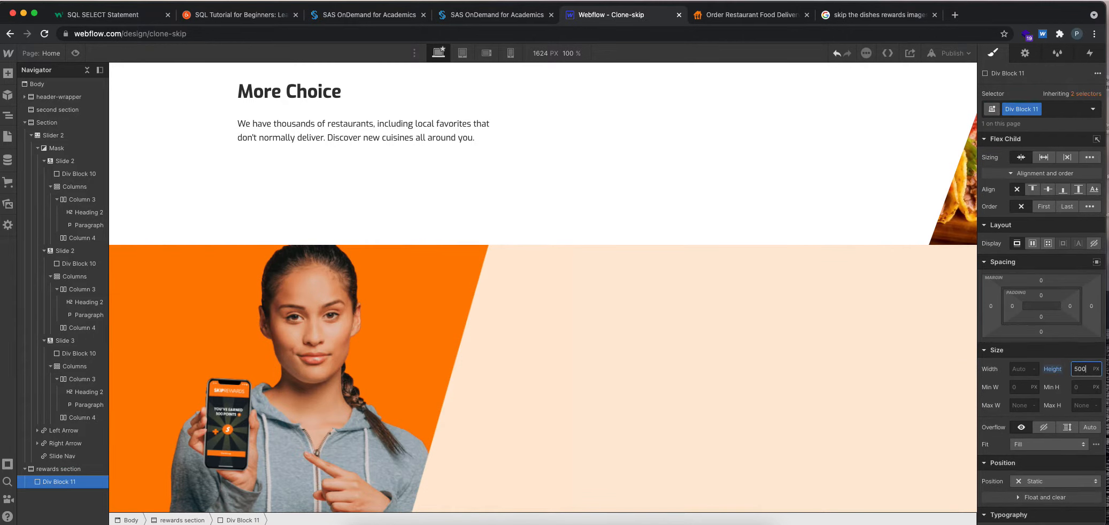
{"action": "left_click", "coordinate": [1015, 370]}
{"action": "type", "text": "600"}
{"action": "key", "text": "Return"}
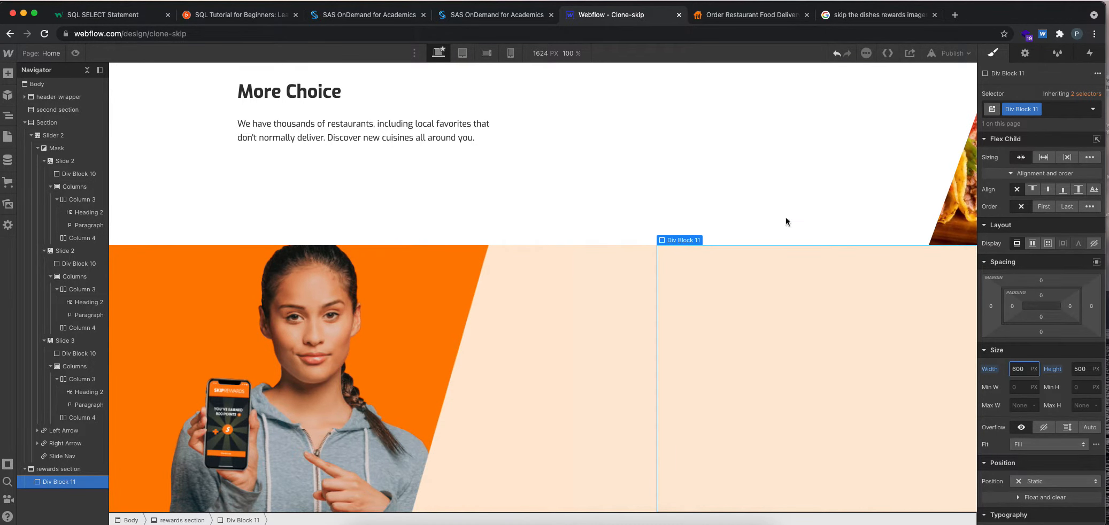
Set the rewards section's div block width to 700 px, using the skipthedishes.com layout as reference.
{"action": "left_click", "coordinate": [748, 14]}
{"action": "left_click", "coordinate": [652, 18]}
{"action": "type", "text": "79"}
{"action": "type", "text": "0"}
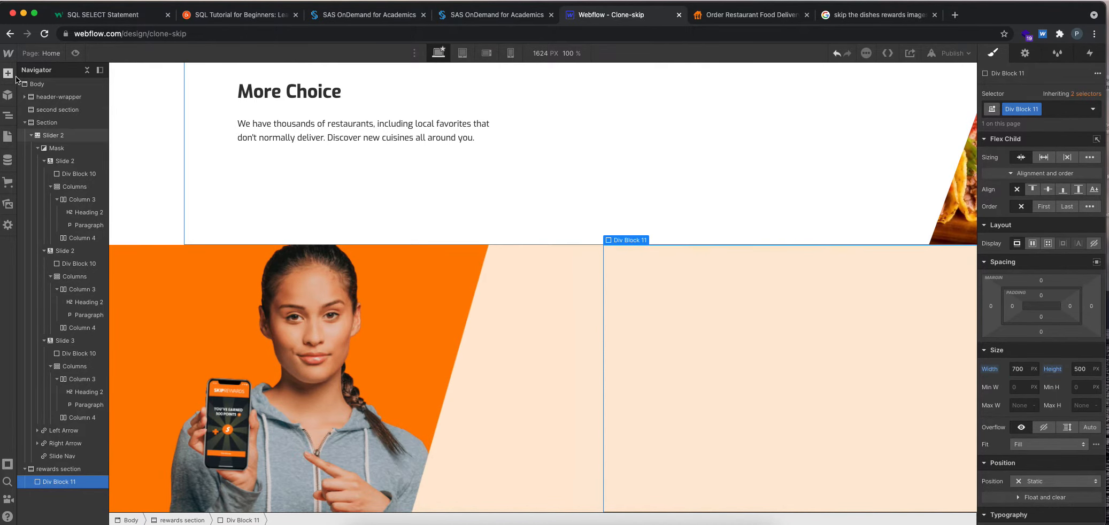
Add an H2 heading reading "SKIPREWARDS" inside the rewards section's div block, checking the wording against skipthedishes.com.
{"action": "left_click", "coordinate": [8, 73]}
{"action": "left_click_drag", "start_coordinate": [45, 368], "coordinate": [642, 264]}
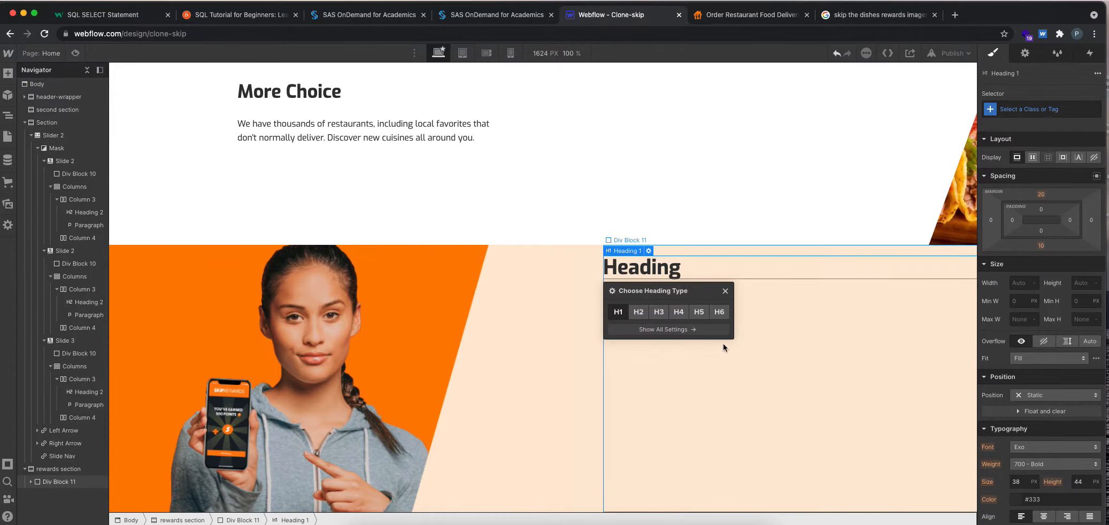
{"action": "double_click", "coordinate": [654, 259]}
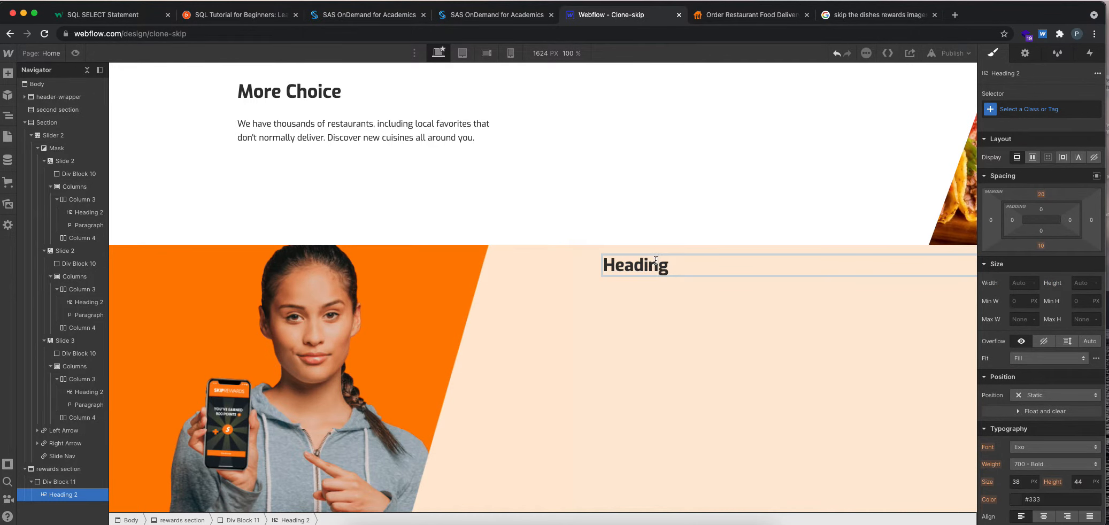
{"action": "type", "text": "SKIP THE D"}
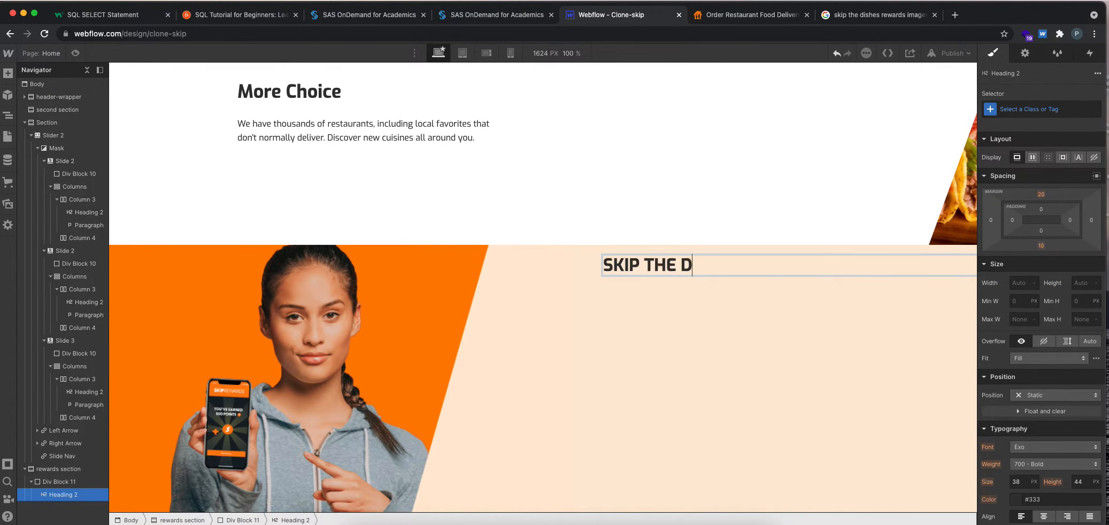
{"action": "type", "text": "ISHEs"}
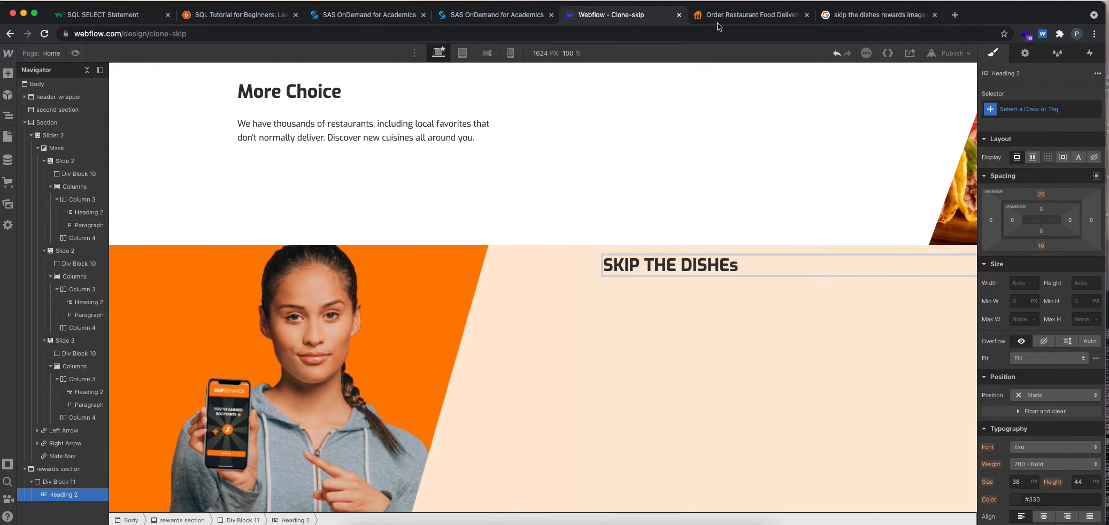
{"action": "key", "text": "ctrl+Tab"}
{"action": "left_click", "coordinate": [655, 16]}
{"action": "left_click_drag", "start_coordinate": [740, 266], "coordinate": [643, 261]}
{"action": "type", "text": "REWARDS"}
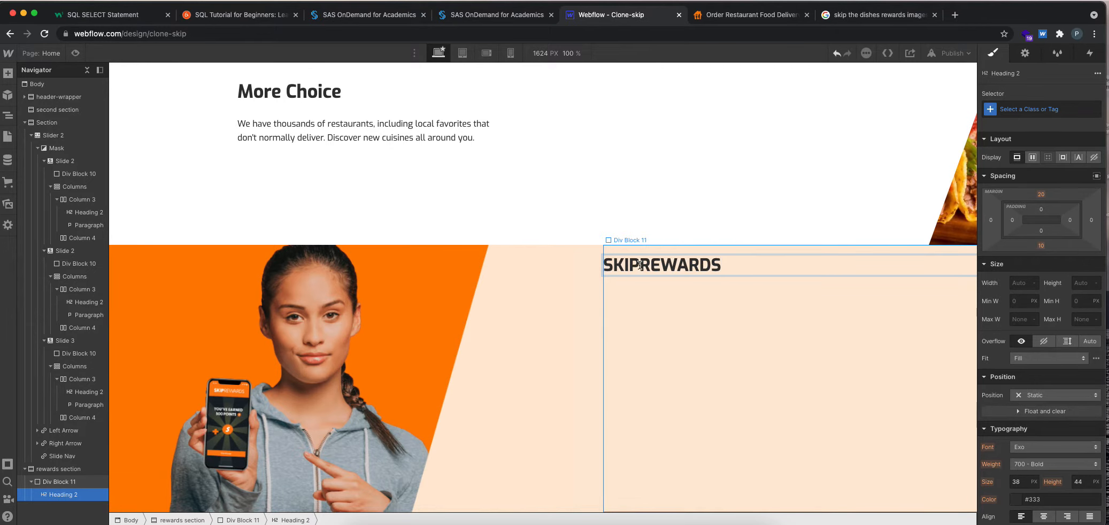
Set the SKIPREWARDS heading's font weight to 400 - Normal.
{"action": "left_click_drag", "start_coordinate": [641, 266], "coordinate": [602, 266]}
{"action": "left_click", "coordinate": [685, 280]}
{"action": "left_click", "coordinate": [640, 264]}
{"action": "double_click", "coordinate": [639, 264]}
{"action": "left_click_drag", "start_coordinate": [727, 266], "coordinate": [589, 258]}
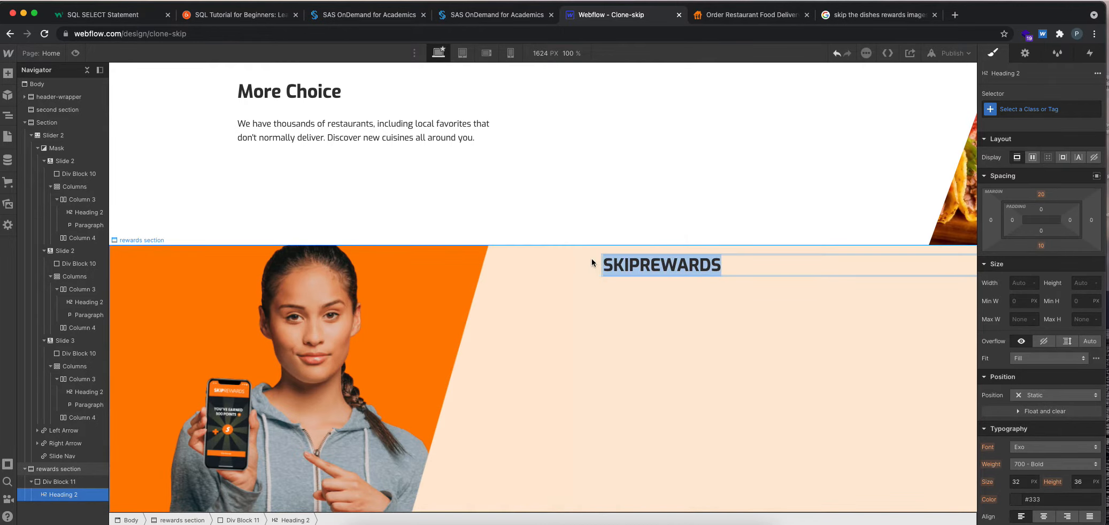
{"action": "scroll", "coordinate": [1047, 432], "scroll_direction": "down", "scroll_amount": 1}
{"action": "left_click", "coordinate": [1045, 440]}
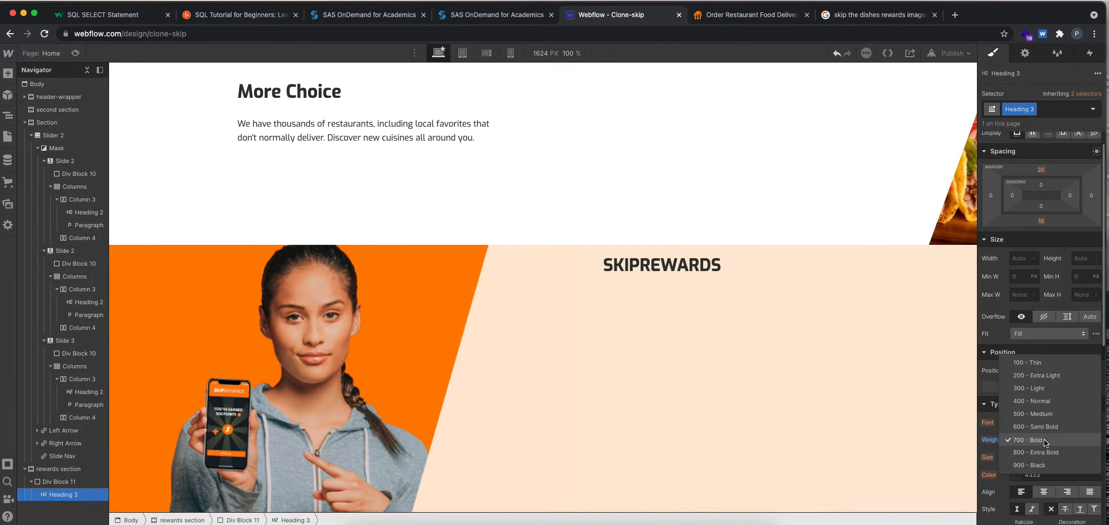
{"action": "left_click", "coordinate": [1031, 400]}
Inspect the SKIPREWARDS logo's markup and styles on skipthedishes.com, and return to Webflow.
{"action": "left_click", "coordinate": [714, 18]}
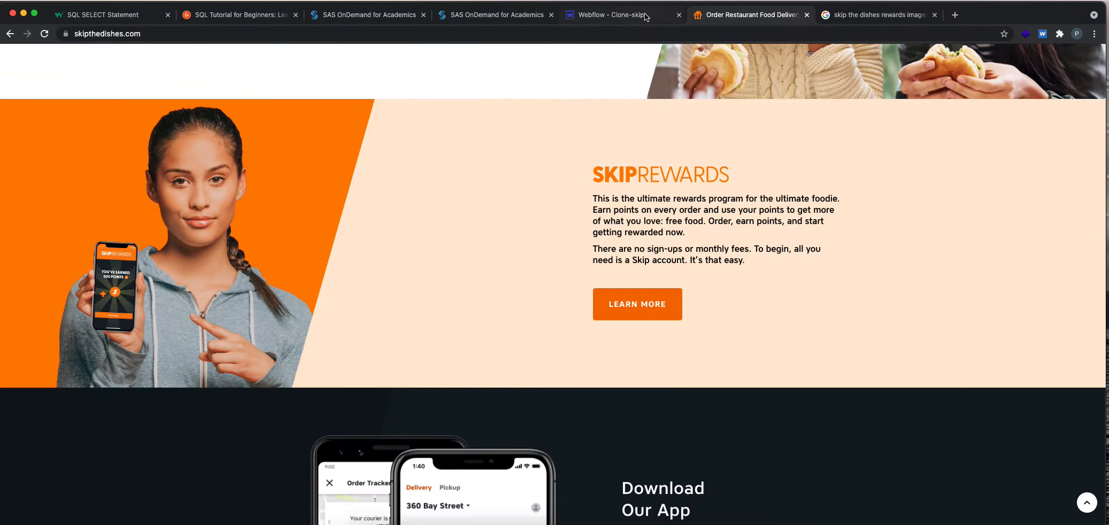
{"action": "right_click", "coordinate": [614, 173]}
{"action": "left_click", "coordinate": [640, 312]}
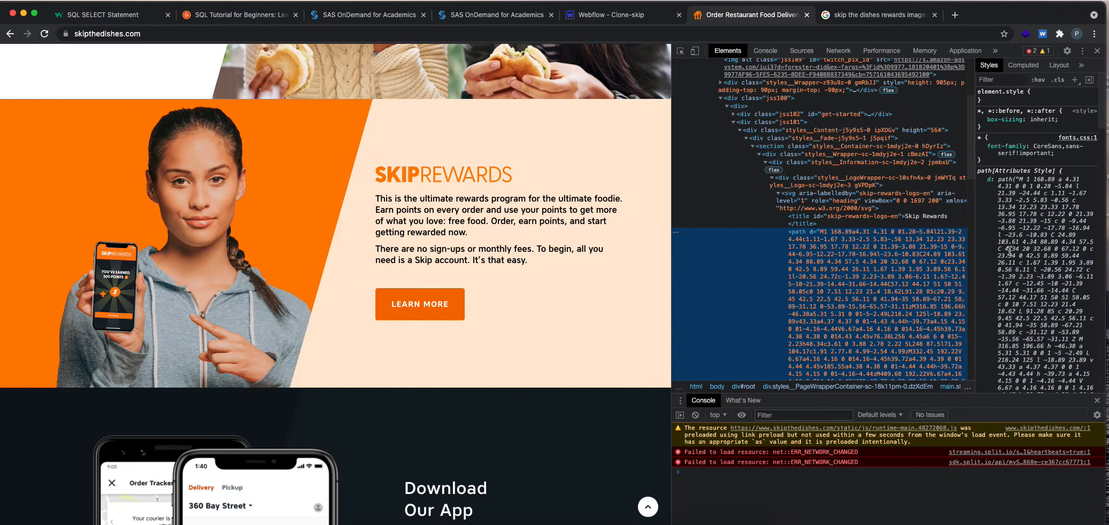
{"action": "left_click", "coordinate": [813, 222]}
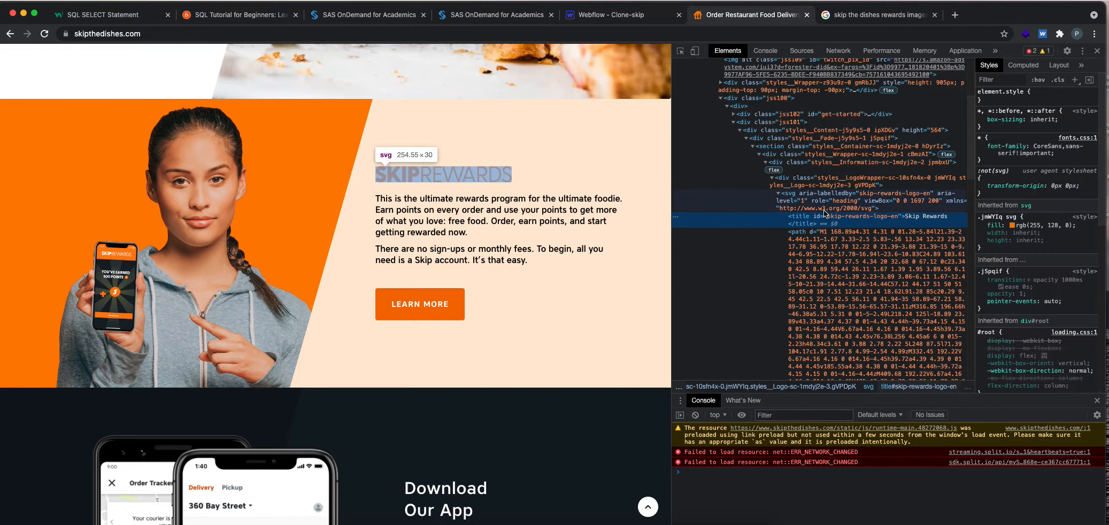
{"action": "left_click", "coordinate": [818, 193]}
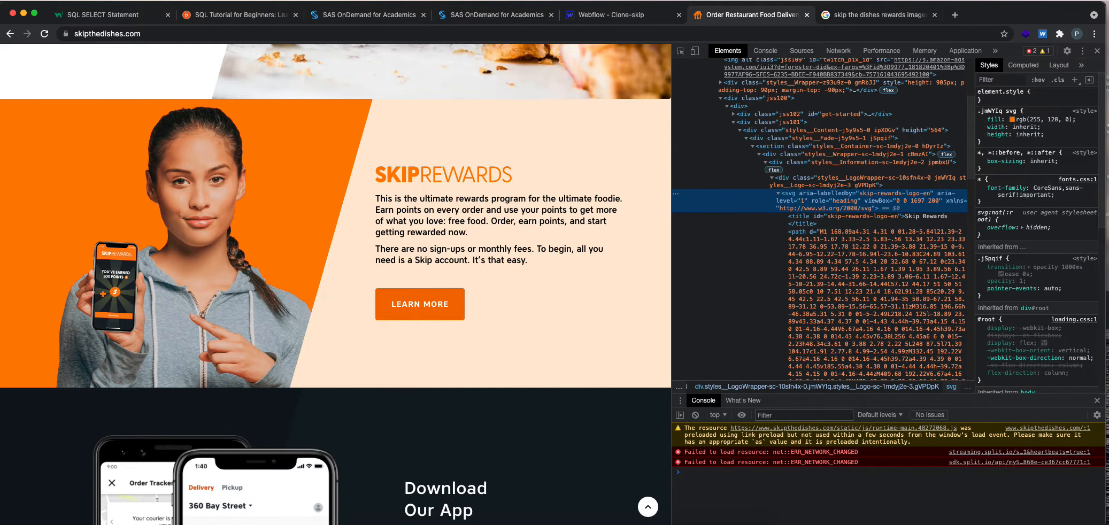
{"action": "left_click", "coordinate": [982, 135]}
{"action": "left_click", "coordinate": [982, 135]}
{"action": "left_click", "coordinate": [982, 135]}
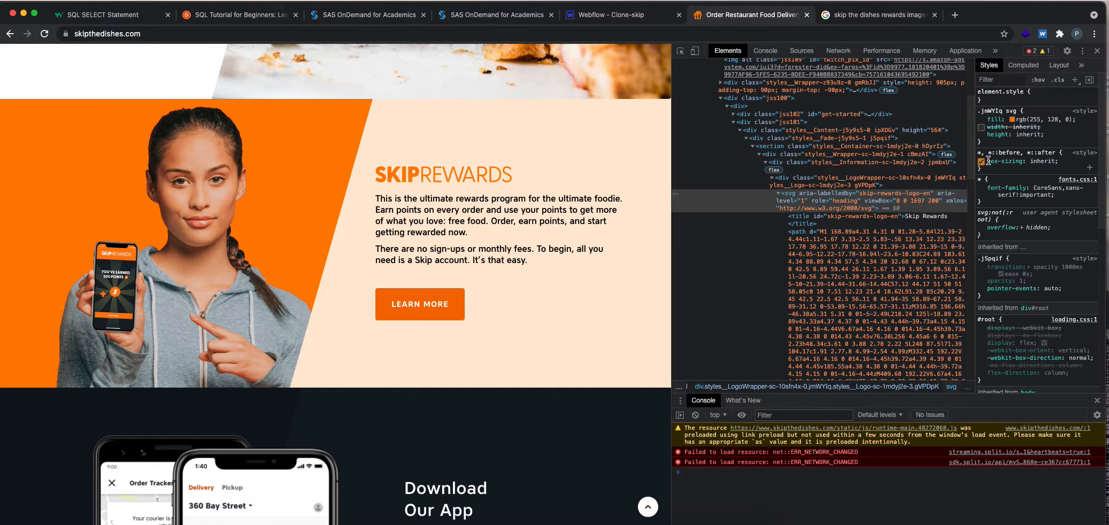
{"action": "scroll", "coordinate": [988, 160], "scroll_direction": "down", "scroll_amount": 5}
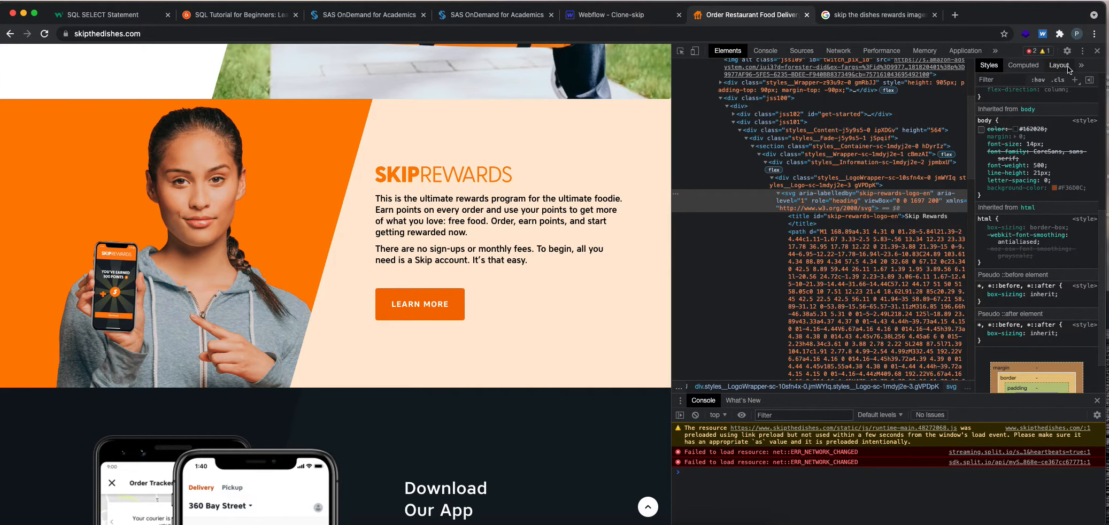
{"action": "left_click", "coordinate": [1097, 51]}
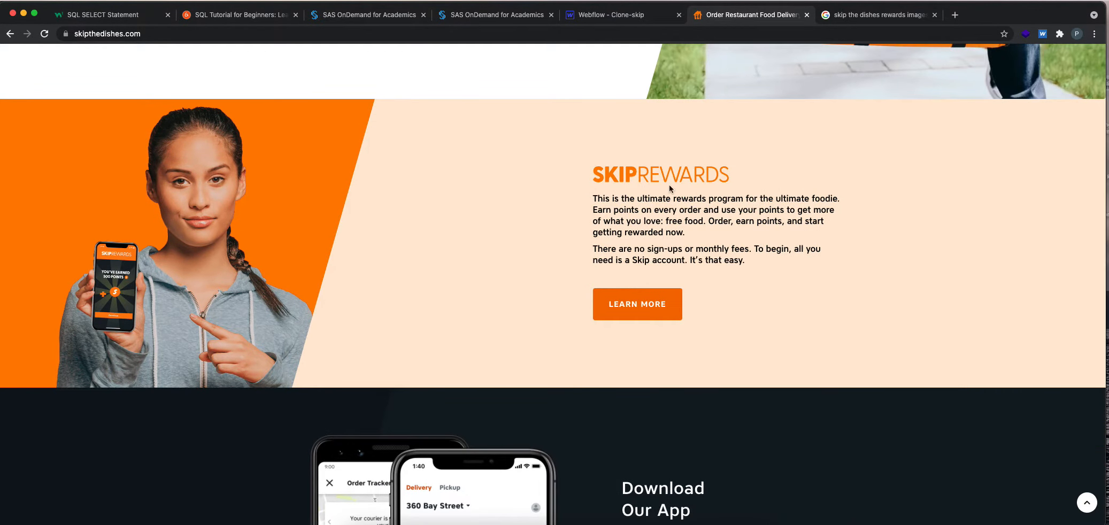
{"action": "left_click", "coordinate": [637, 10]}
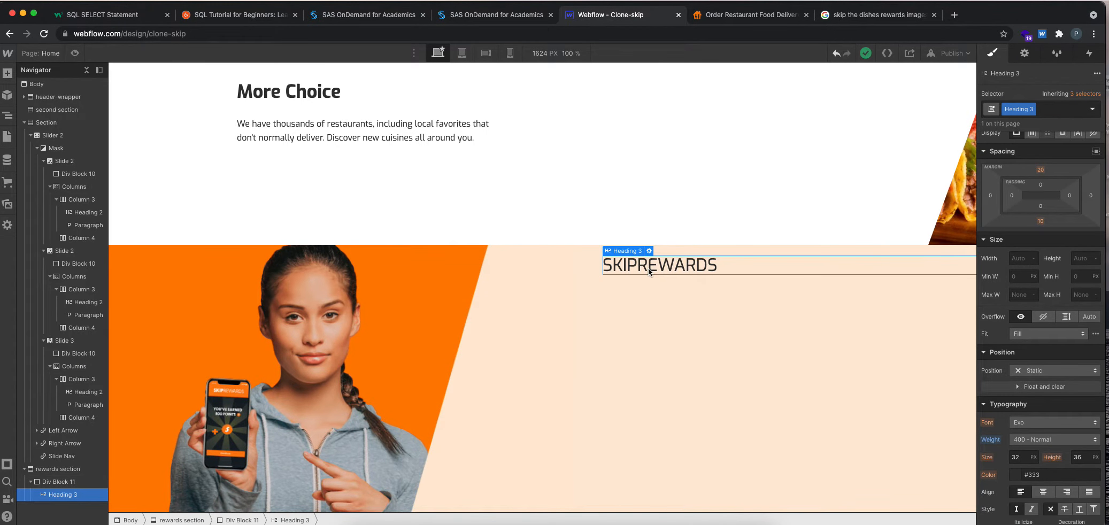
Wrap "SKIP" in the rewards heading in a text span with the font weight 800 - Extra Bold.
{"action": "double_click", "coordinate": [648, 268]}
{"action": "left_click_drag", "start_coordinate": [638, 266], "coordinate": [583, 265]}
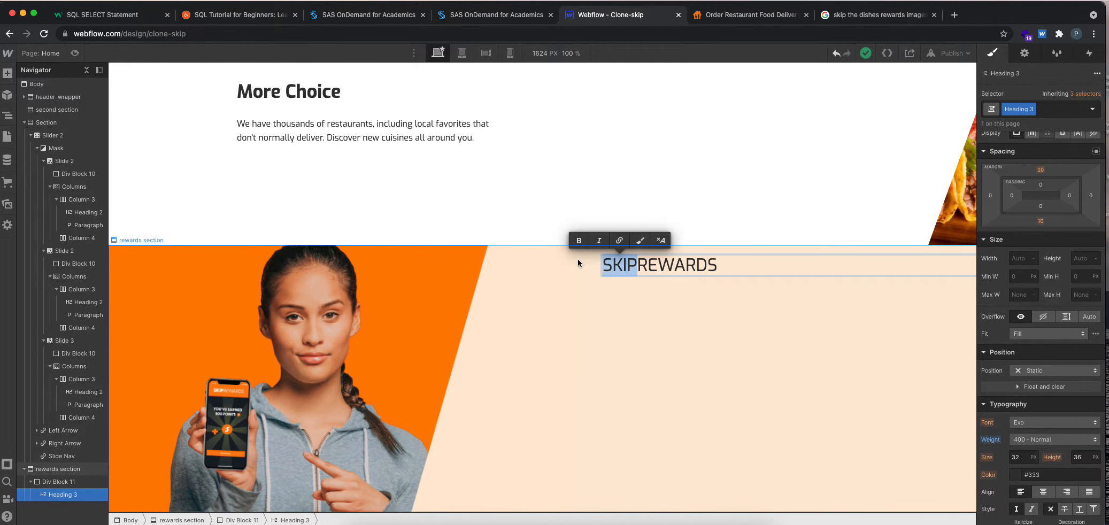
{"action": "left_click", "coordinate": [641, 240]}
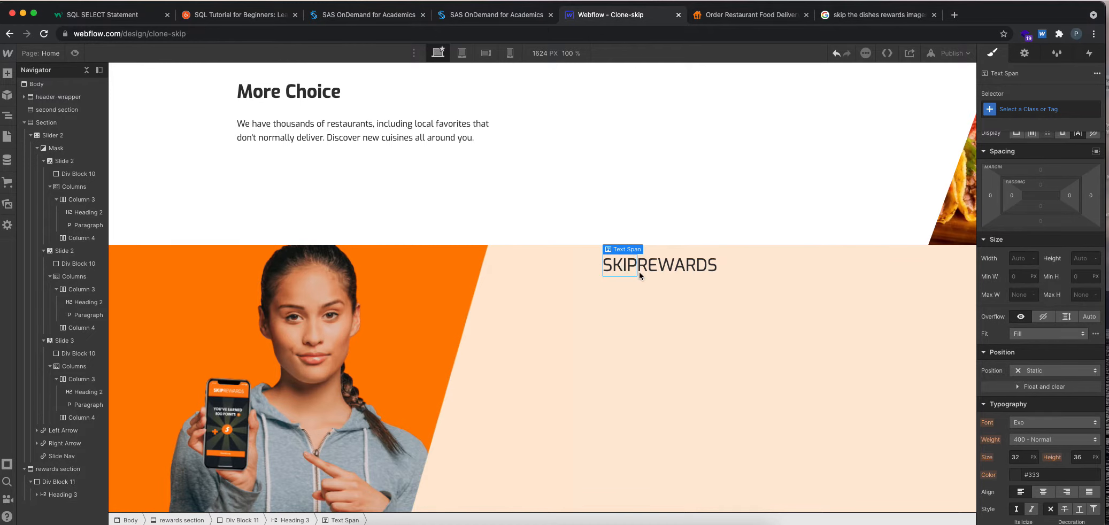
{"action": "scroll", "coordinate": [1032, 369], "scroll_direction": "down", "scroll_amount": 2}
{"action": "left_click", "coordinate": [1031, 401]}
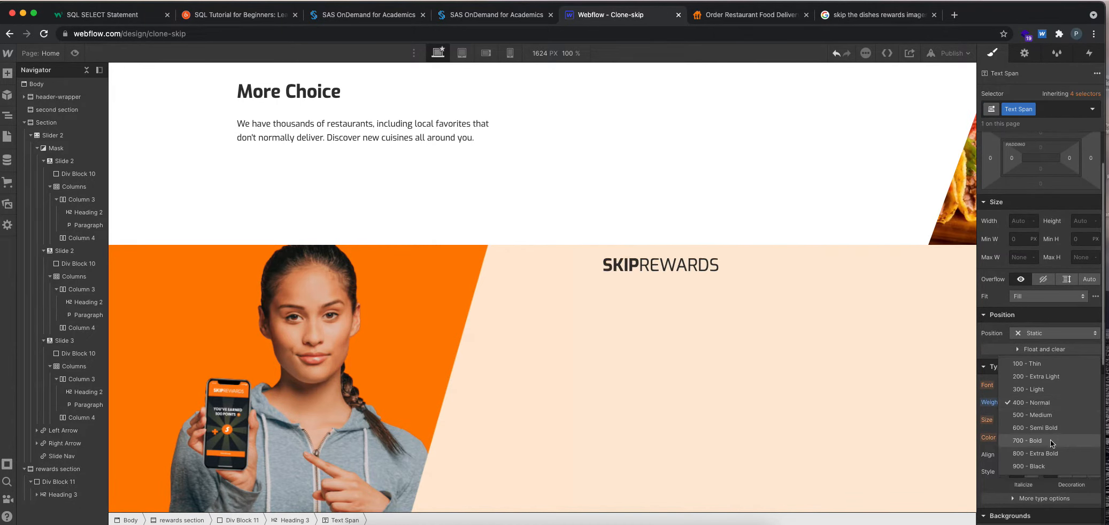
{"action": "left_click", "coordinate": [1050, 453]}
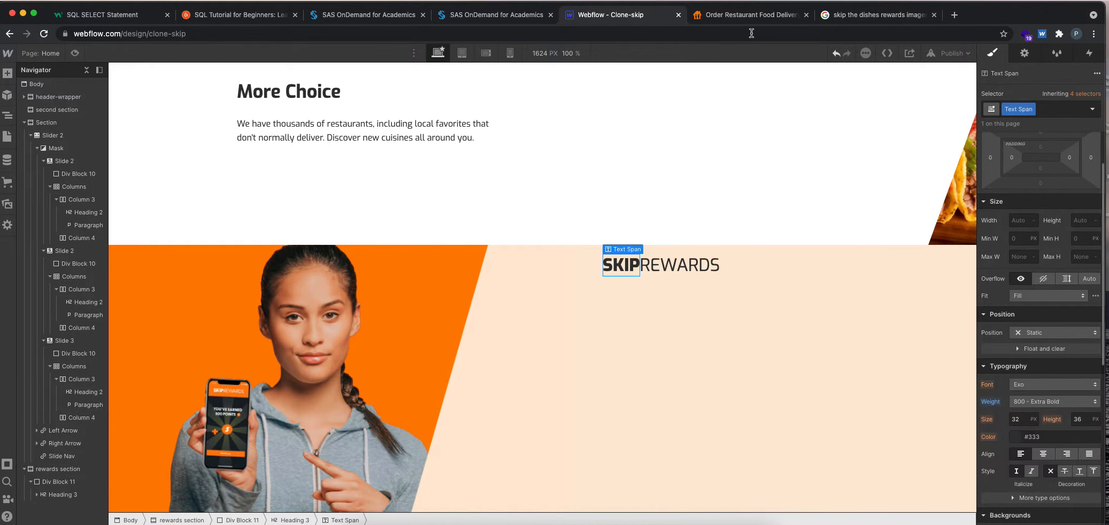
Compare the heading with skipthedishes.com and color the whole SKIPREWARDS heading with the orange sampled from the banner image.
{"action": "left_click", "coordinate": [731, 19]}
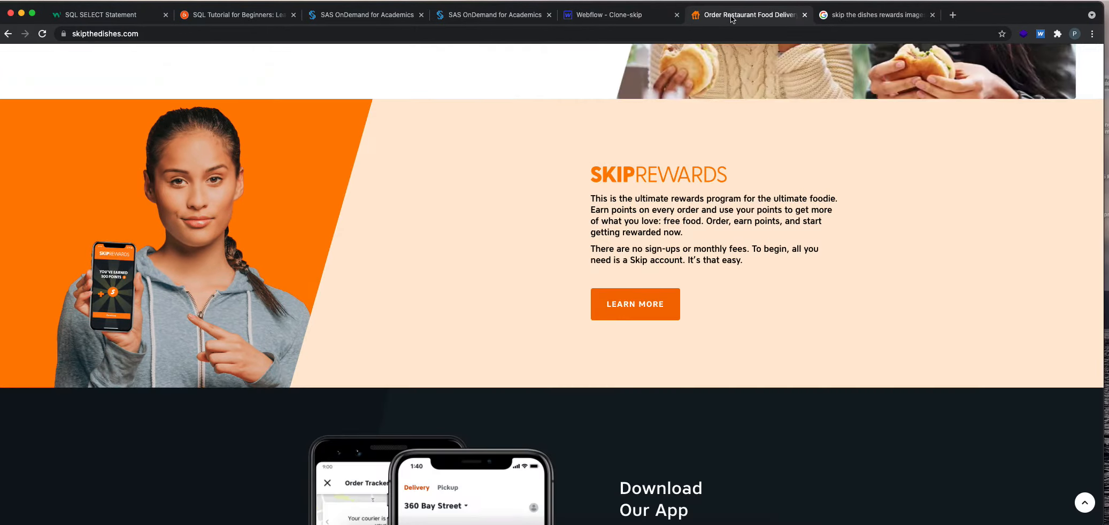
{"action": "left_click", "coordinate": [639, 18]}
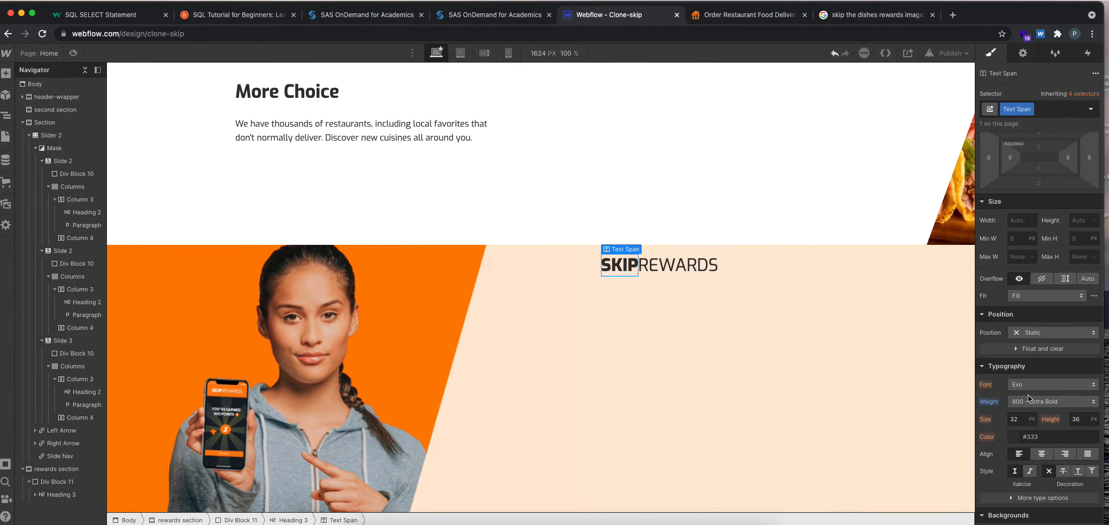
{"action": "left_click", "coordinate": [714, 270]}
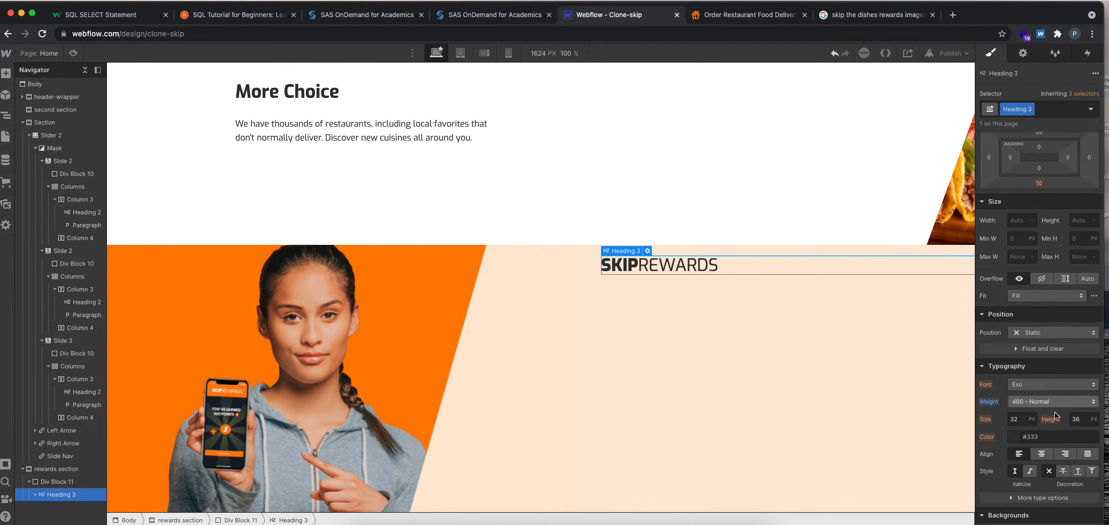
{"action": "left_click", "coordinate": [1016, 443]}
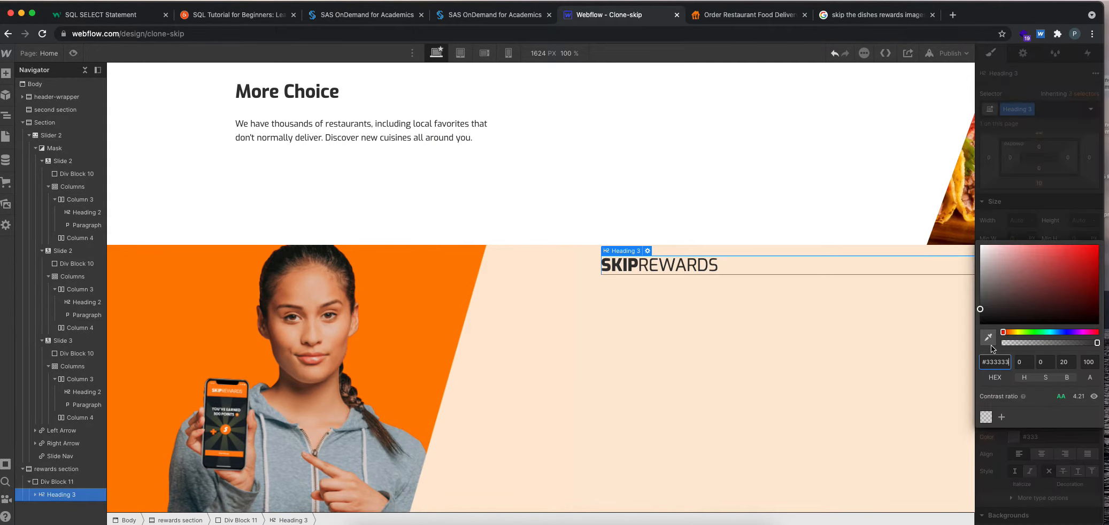
{"action": "left_click", "coordinate": [988, 337]}
{"action": "left_click", "coordinate": [428, 306]}
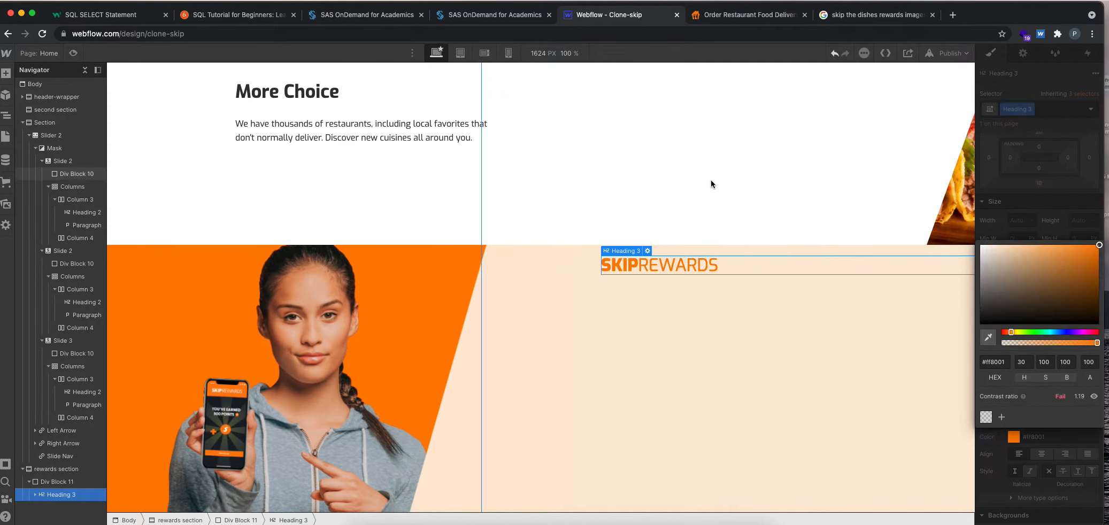
Give the heading's div block a horizontal flex layout with its content aligned to the center and justified to the start.
{"action": "left_click", "coordinate": [720, 388]}
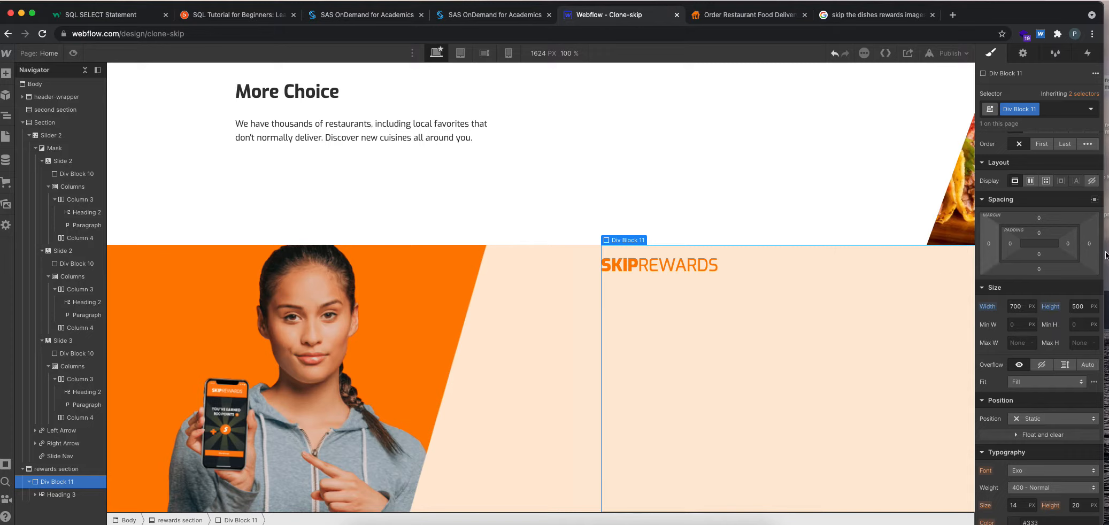
{"action": "left_click", "coordinate": [1035, 180]}
{"action": "left_click", "coordinate": [1036, 218]}
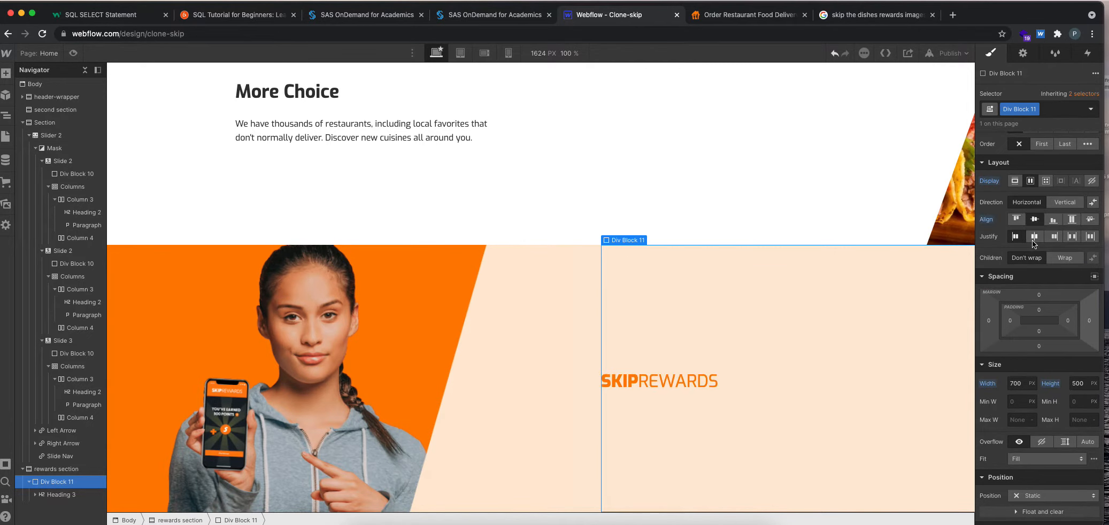
{"action": "left_click", "coordinate": [1032, 239]}
{"action": "left_click", "coordinate": [1017, 235]}
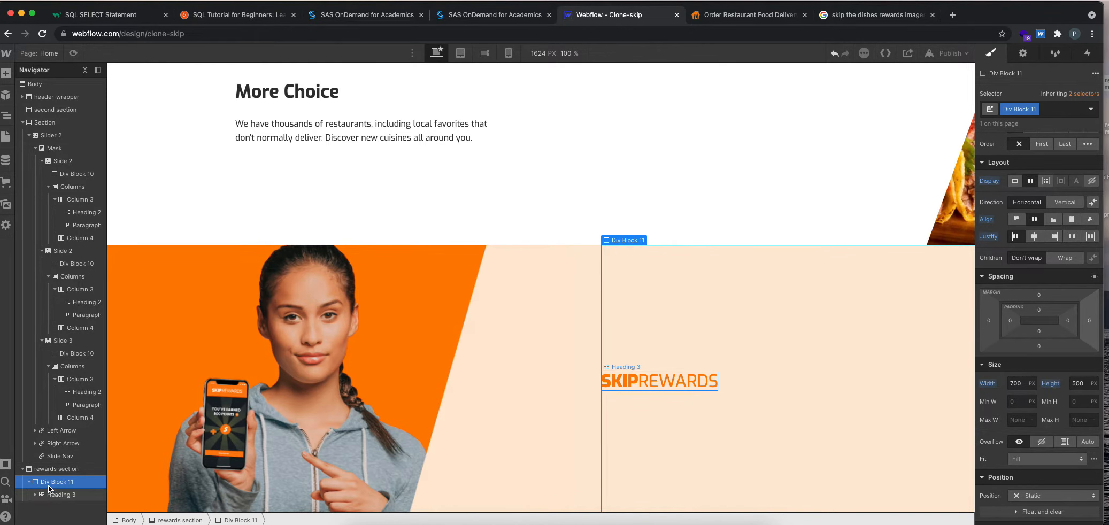
Add a paragraph to the rewards div block and replace its placeholder with the SkipRewards description copied from skipthedishes.com.
{"action": "left_click", "coordinate": [6, 74]}
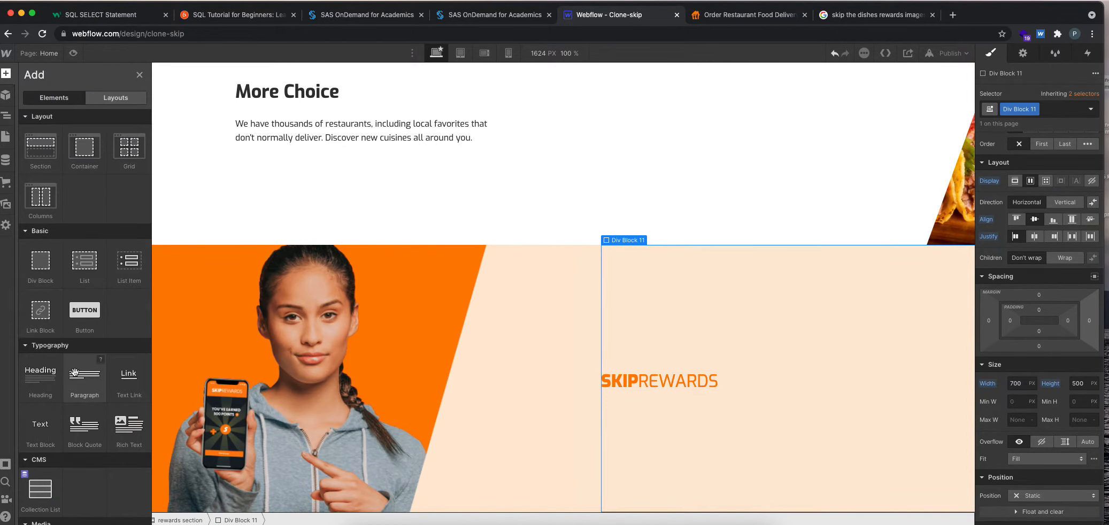
{"action": "left_click", "coordinate": [736, 15]}
{"action": "left_click_drag", "start_coordinate": [752, 262], "coordinate": [588, 198]}
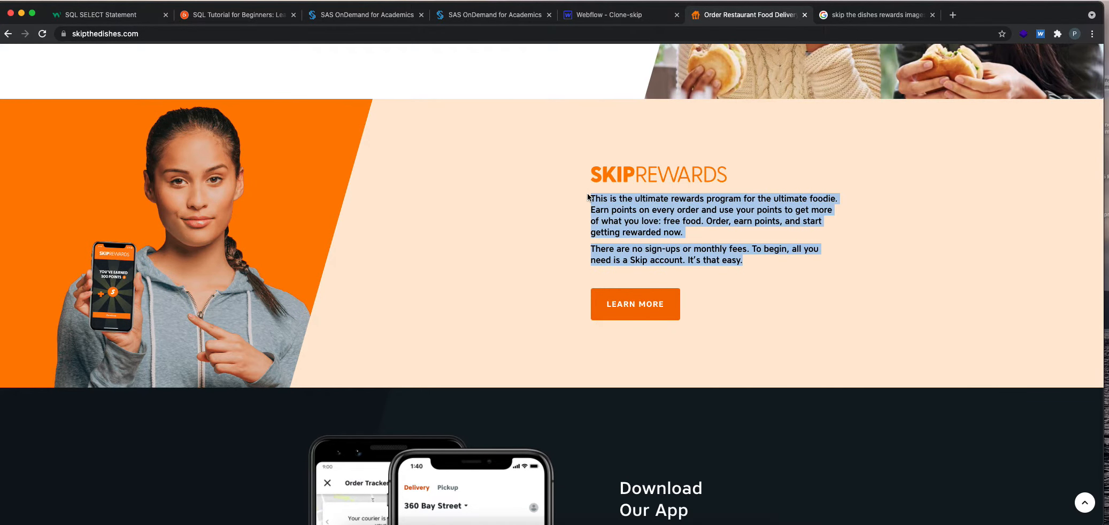
{"action": "left_click", "coordinate": [612, 15]}
{"action": "double_click", "coordinate": [768, 370]}
{"action": "key", "text": "ctrl+a"}
{"action": "type", "text": "This is the ultimate rewards program for the ultimate foodie. Earn points on every order and use your points to get more of what you love: free food. Order, earn points, and start getting rewarded now.There are no sign-ups or monthly fees. To begin, all you need is a Skip account. It’s that easy."}
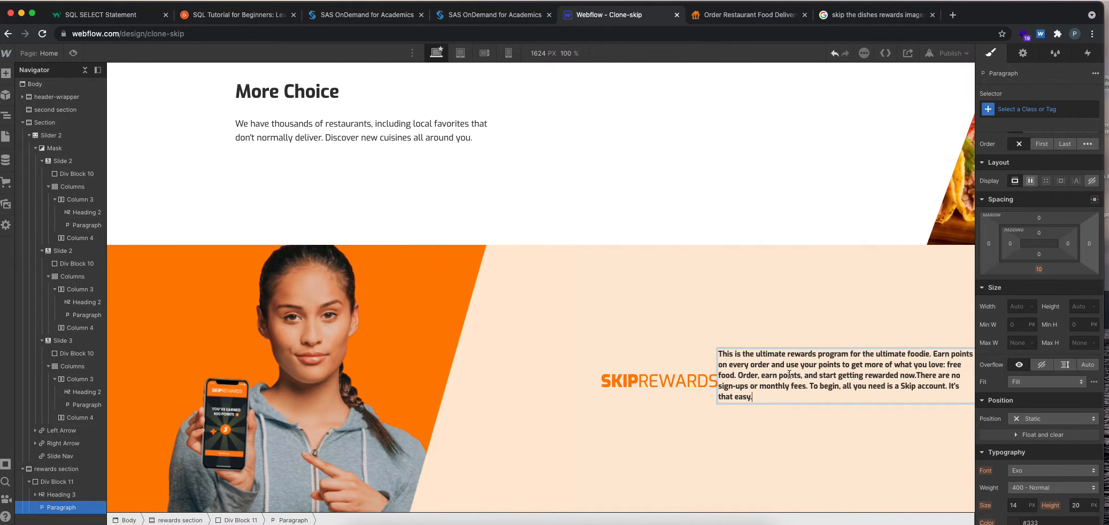
Delete the text from "There are no sign-ups" to "that easy." from the rewards paragraph, using skipthedishes.com as reference.
{"action": "left_click", "coordinate": [705, 14]}
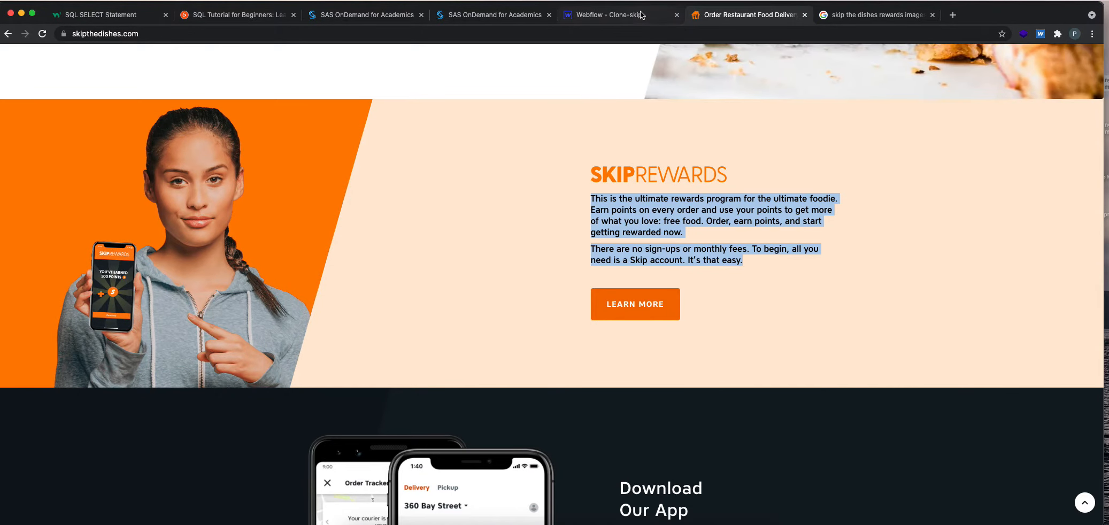
{"action": "left_click", "coordinate": [651, 15]}
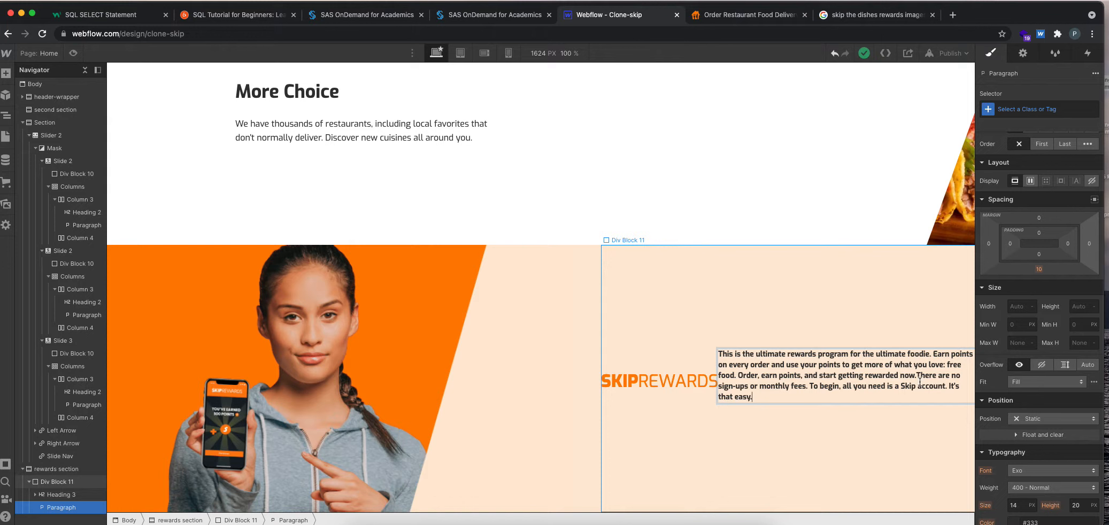
{"action": "left_click_drag", "start_coordinate": [918, 378], "coordinate": [922, 399]}
{"action": "key", "text": "super+c"}
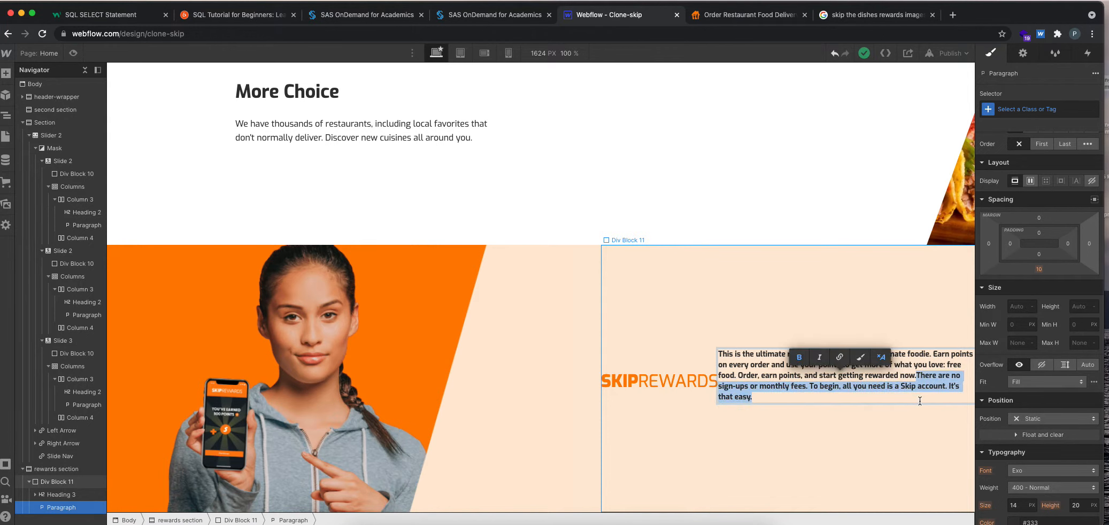
{"action": "key", "text": "BackSpace"}
{"action": "left_click", "coordinate": [734, 422]}
{"action": "left_click", "coordinate": [768, 376]}
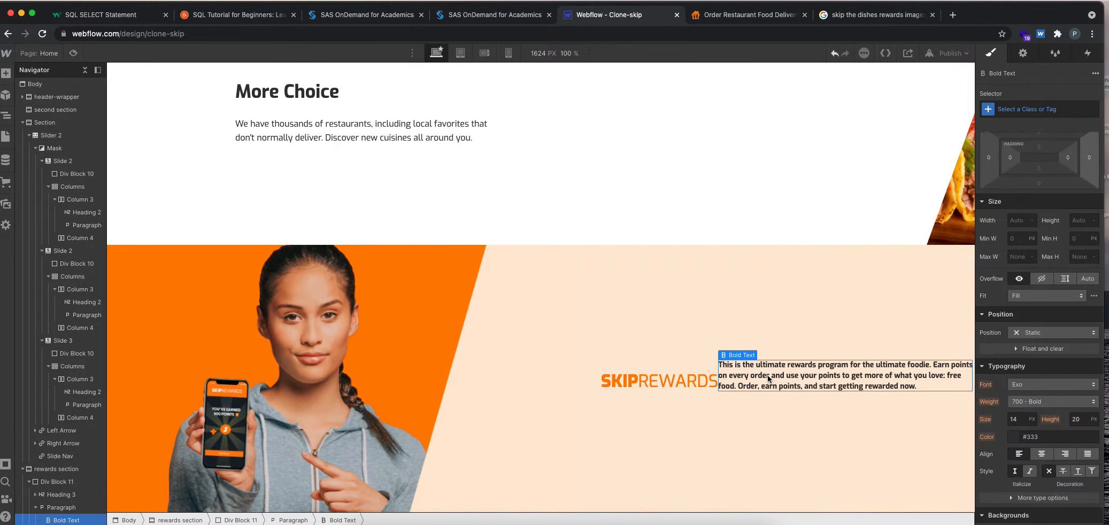
Duplicate the rewards paragraph and replace the copy's text with the "There are no sign-ups or monthly fees" passage copied from skipthedishes.com.
{"action": "key", "text": "ctrl+d"}
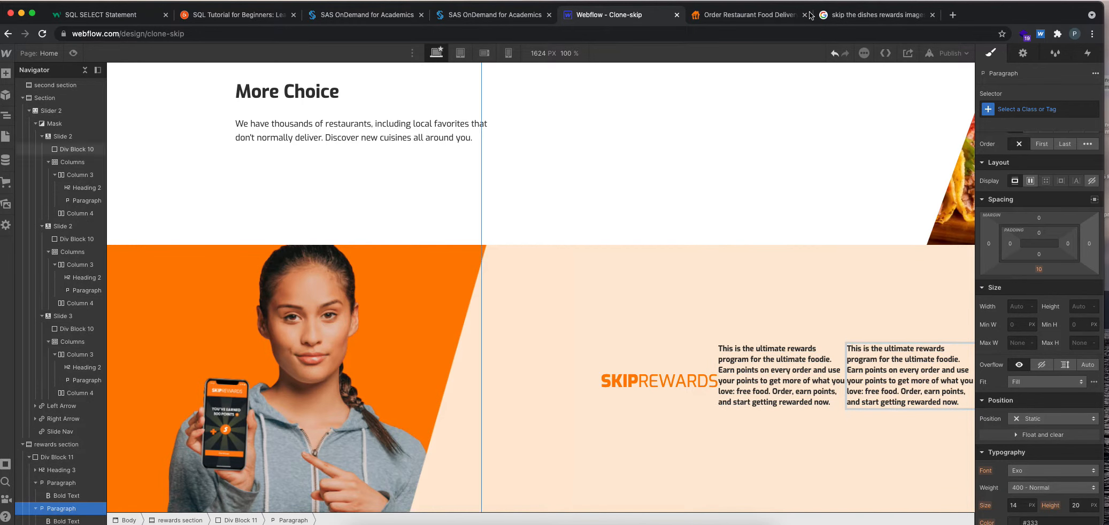
{"action": "left_click", "coordinate": [748, 15]}
{"action": "left_click_drag", "start_coordinate": [744, 260], "coordinate": [602, 248]}
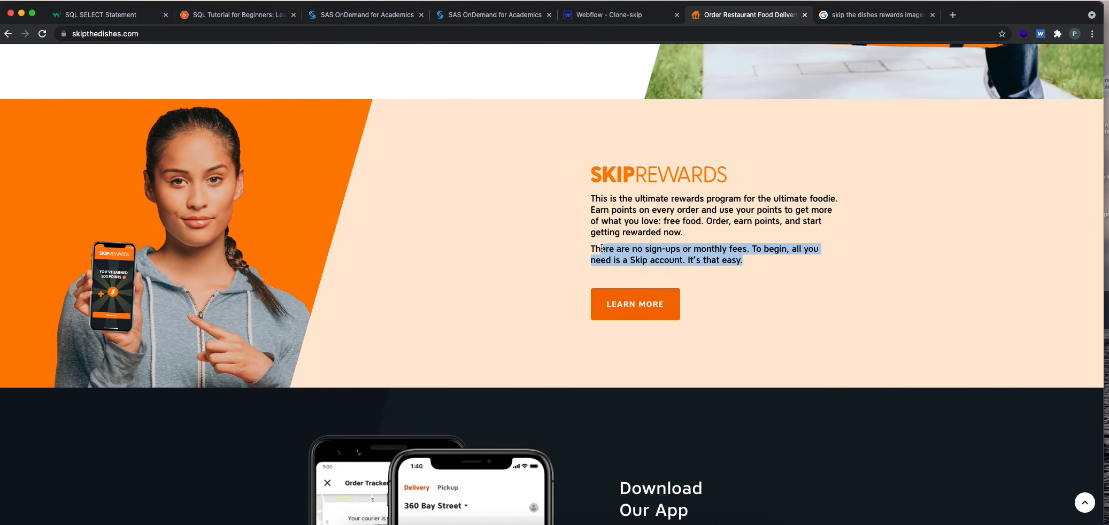
{"action": "left_click", "coordinate": [648, 14]}
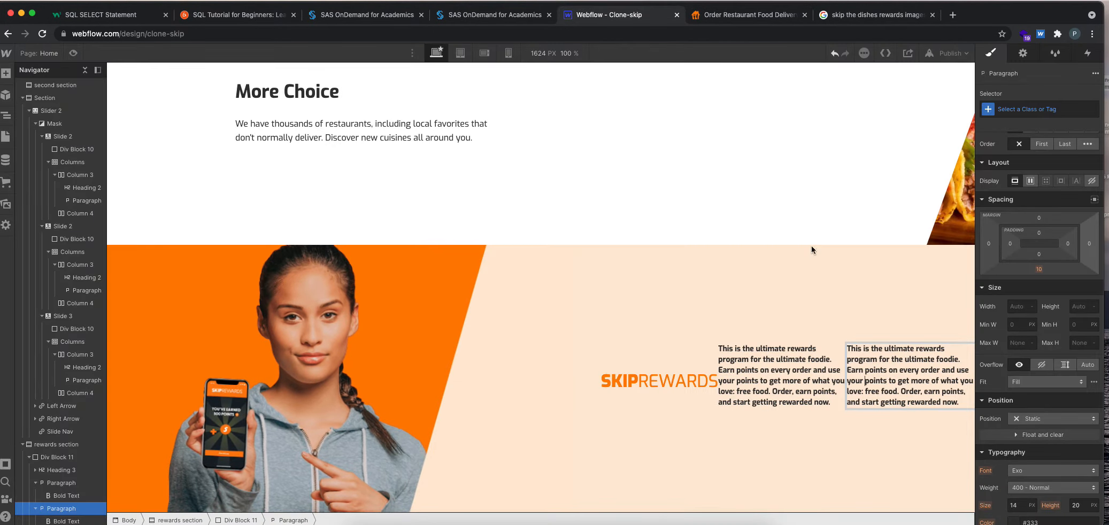
{"action": "triple_click", "coordinate": [891, 392]}
{"action": "key", "text": "super+v"}
Change the rewards div block's flex direction to vertical, with its children aligned to the start and justified to the center.
{"action": "left_click", "coordinate": [844, 445]}
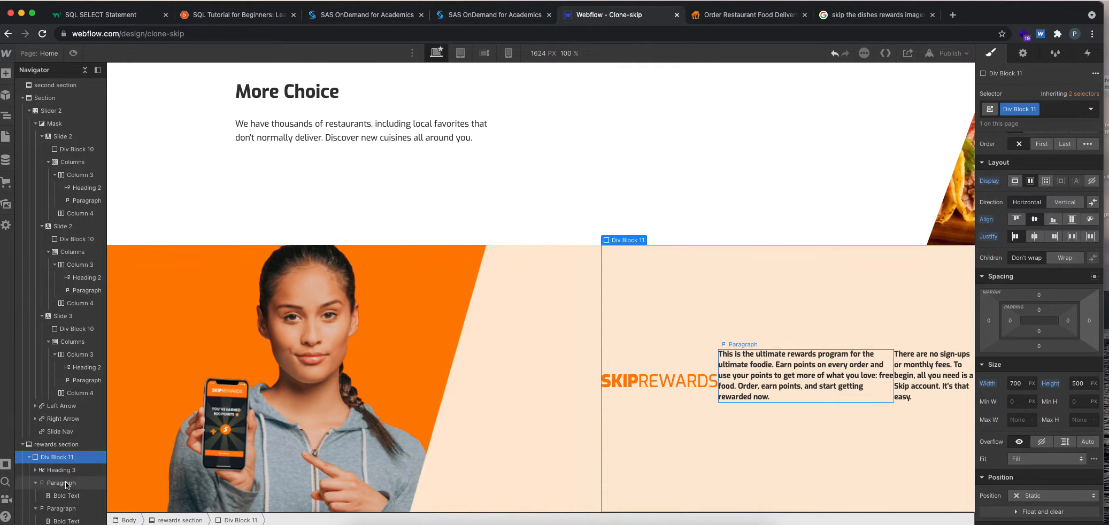
{"action": "left_click", "coordinate": [1062, 201]}
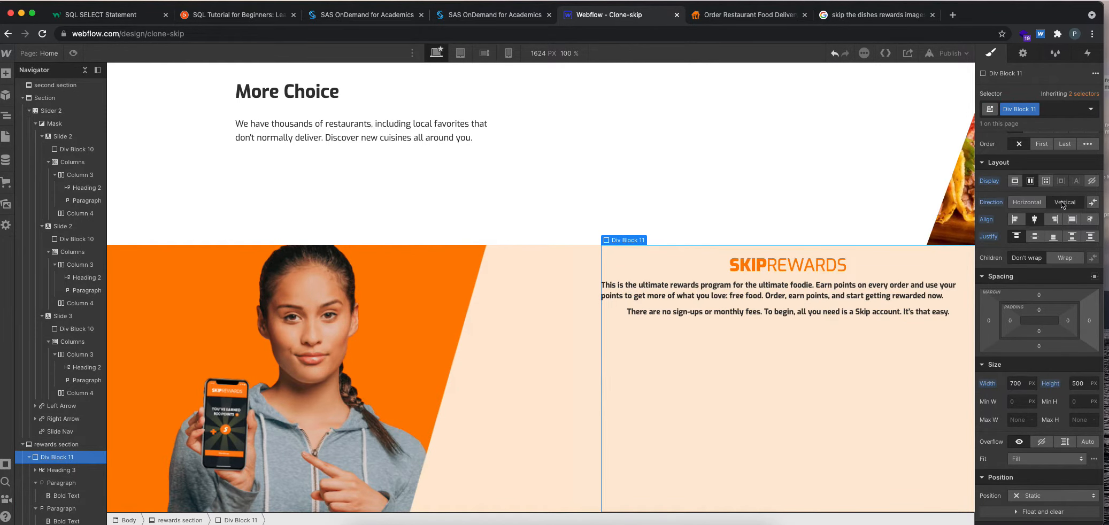
{"action": "left_click", "coordinate": [1014, 220]}
{"action": "left_click", "coordinate": [1034, 236]}
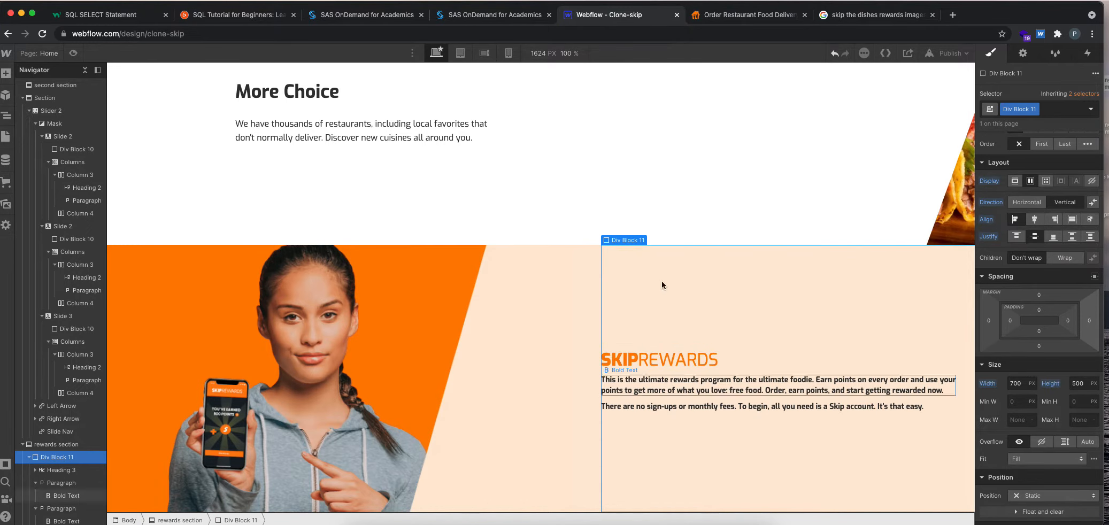
Compare the section with skipthedishes.com and add a button to the rewards div block below the second paragraph.
{"action": "left_click", "coordinate": [738, 13]}
{"action": "left_click", "coordinate": [790, 283]}
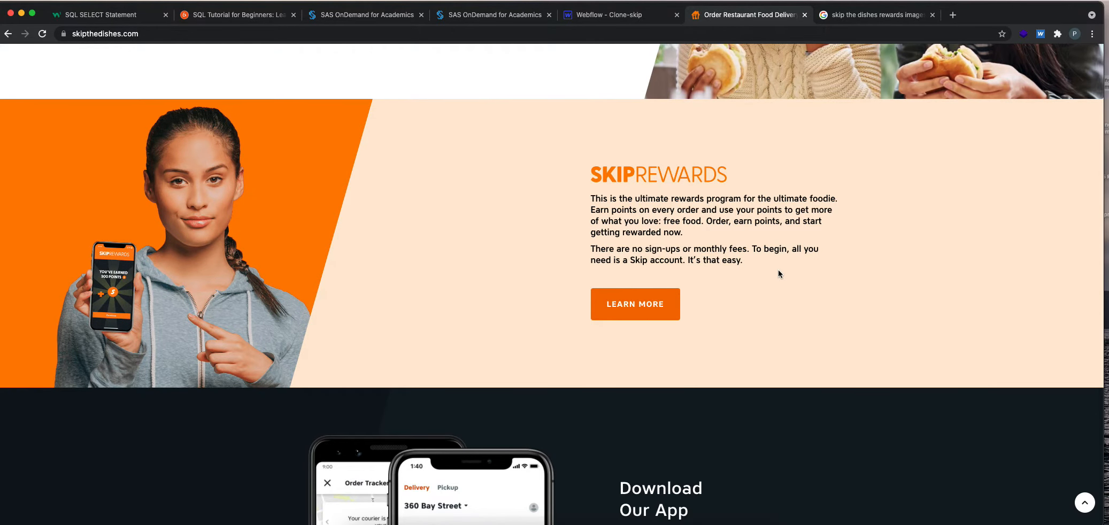
{"action": "left_click", "coordinate": [626, 20]}
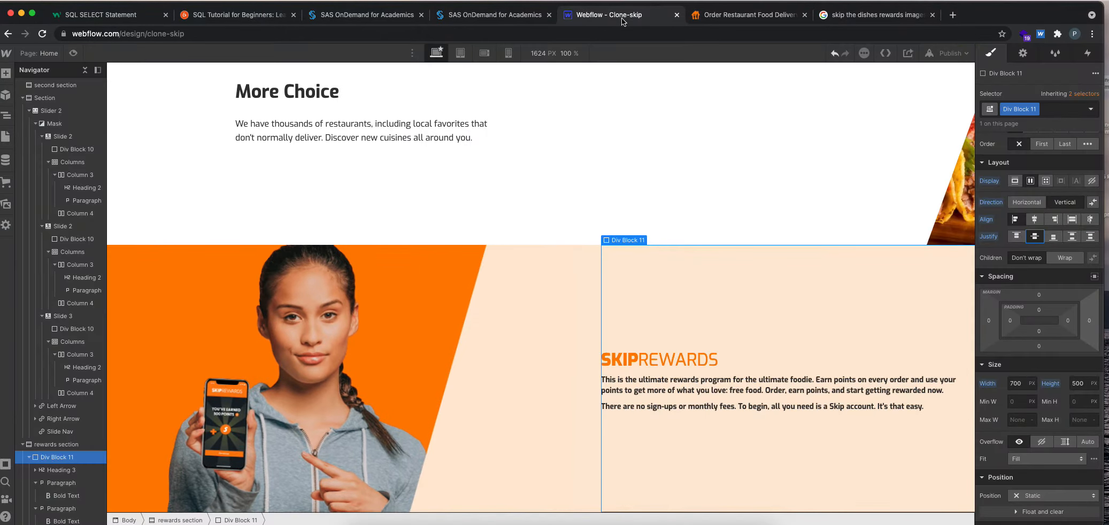
{"action": "left_click", "coordinate": [35, 483]}
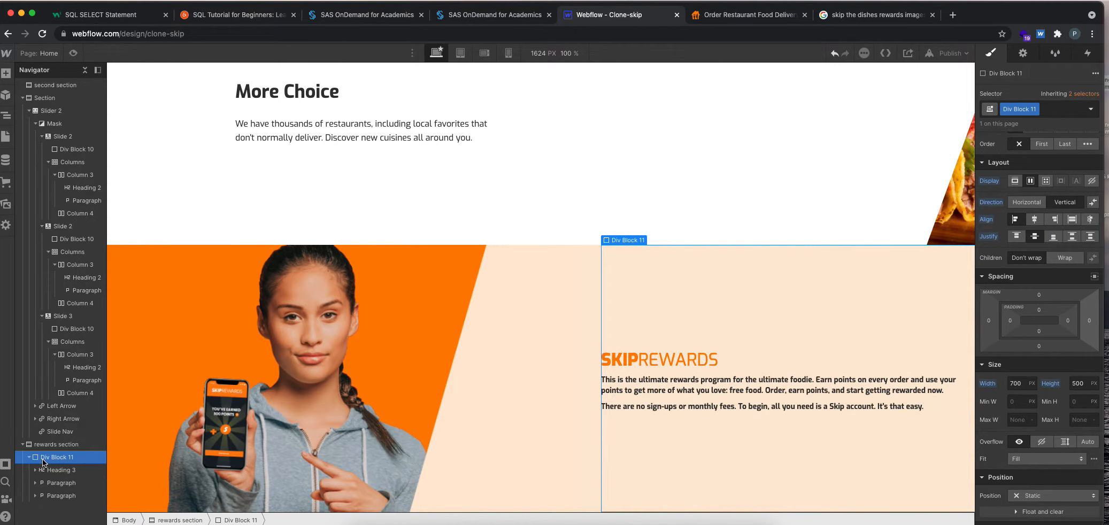
{"action": "left_click", "coordinate": [6, 73]}
{"action": "left_click_drag", "start_coordinate": [89, 305], "coordinate": [628, 417]}
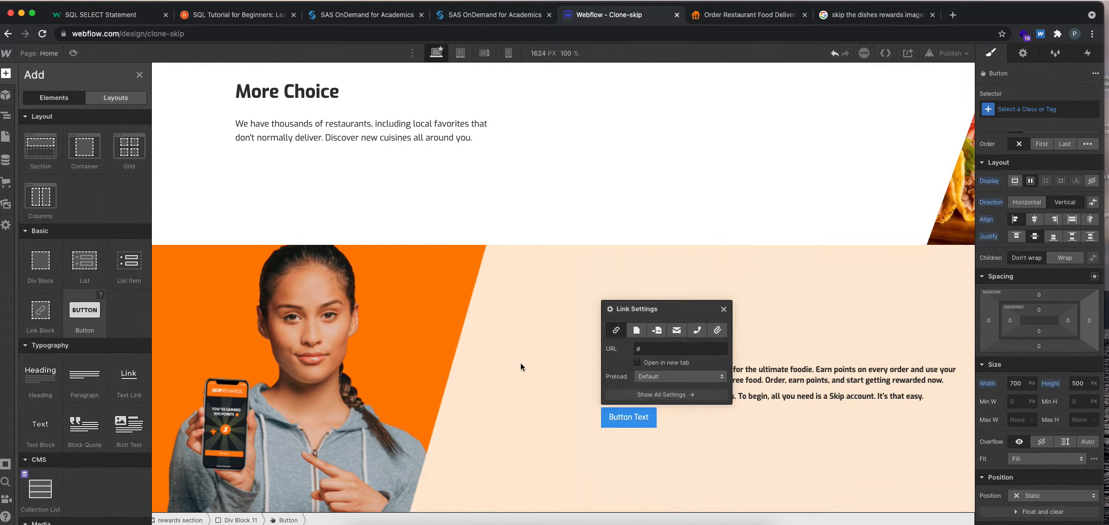
Check the LEARN MORE button on skipthedishes.com and set the new button's background to the orange #FF8001 sampled from the banner image.
{"action": "left_click", "coordinate": [751, 17]}
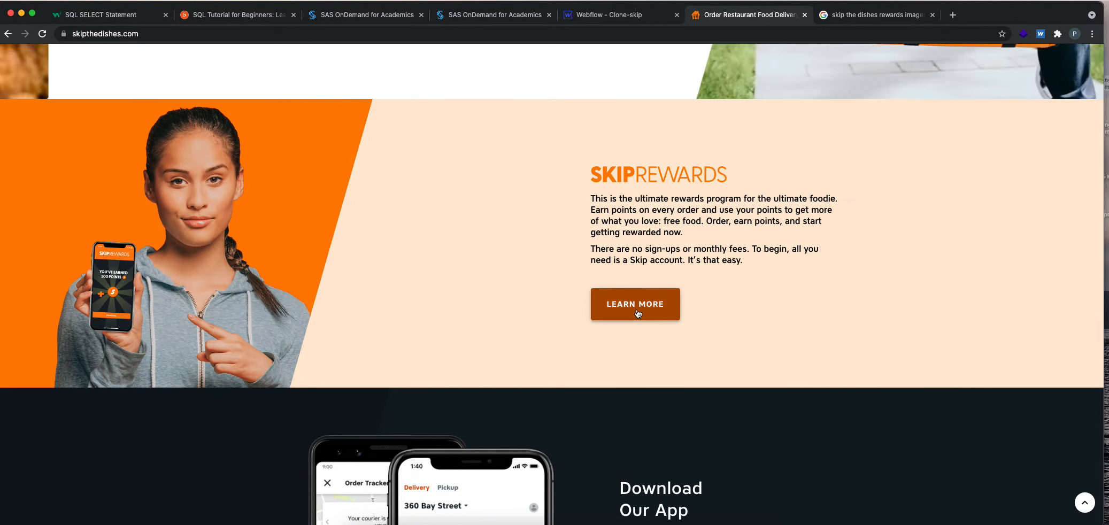
{"action": "left_click", "coordinate": [620, 15]}
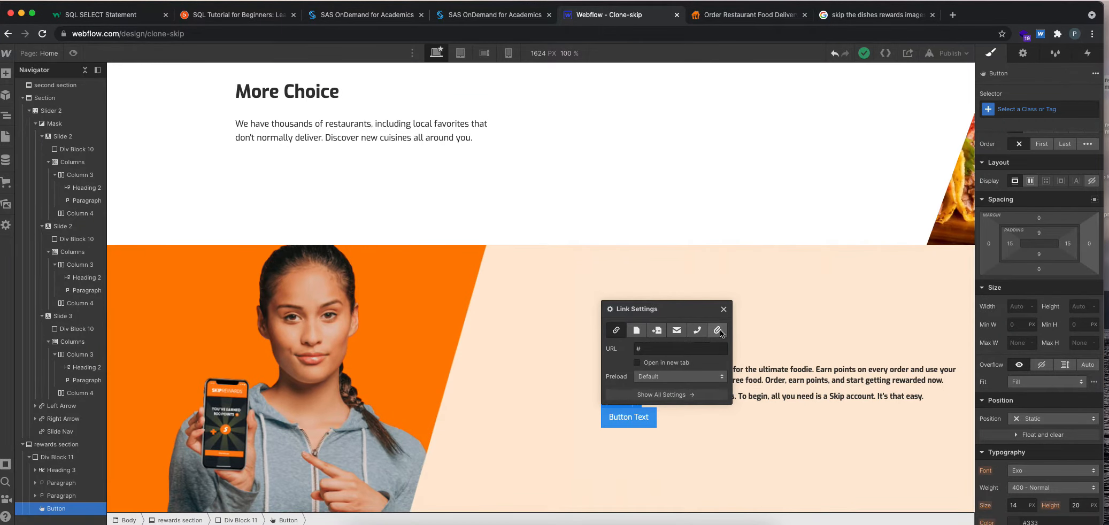
{"action": "scroll", "coordinate": [1013, 387], "scroll_direction": "down", "scroll_amount": 6}
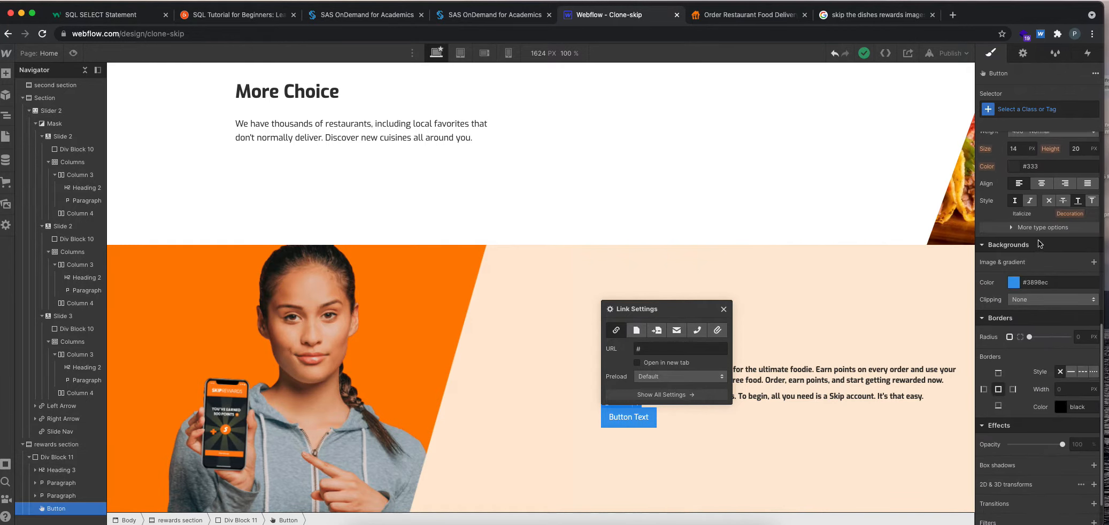
{"action": "left_click", "coordinate": [1014, 282]}
{"action": "left_click", "coordinate": [988, 388]}
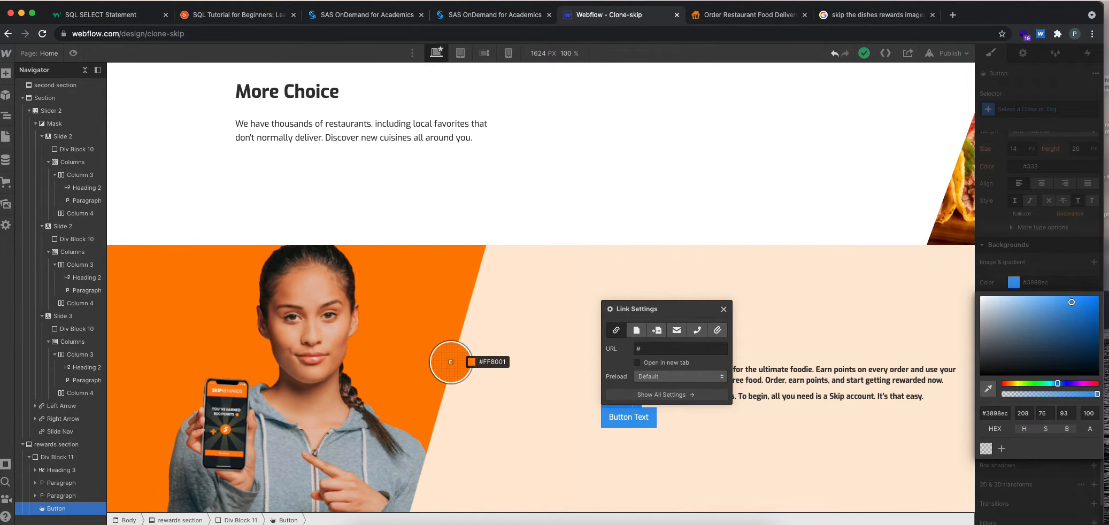
{"action": "left_click", "coordinate": [385, 339]}
{"action": "left_click", "coordinate": [658, 475]}
Inspect the LEARN MORE button's styles on skipthedishes.com with the developer tools, and return to the Webflow project.
{"action": "left_click", "coordinate": [732, 19]}
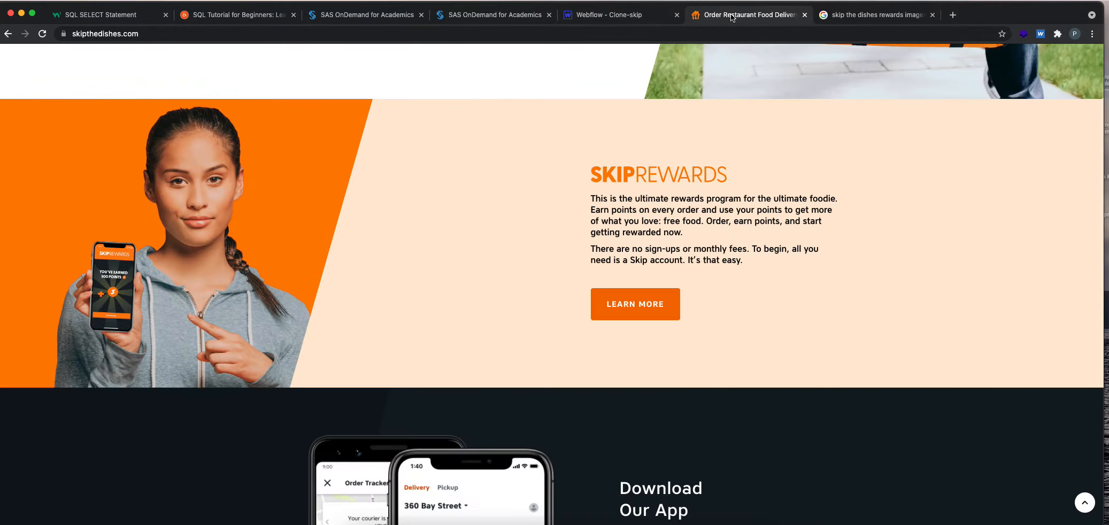
{"action": "right_click", "coordinate": [671, 303]}
{"action": "left_click", "coordinate": [683, 377]}
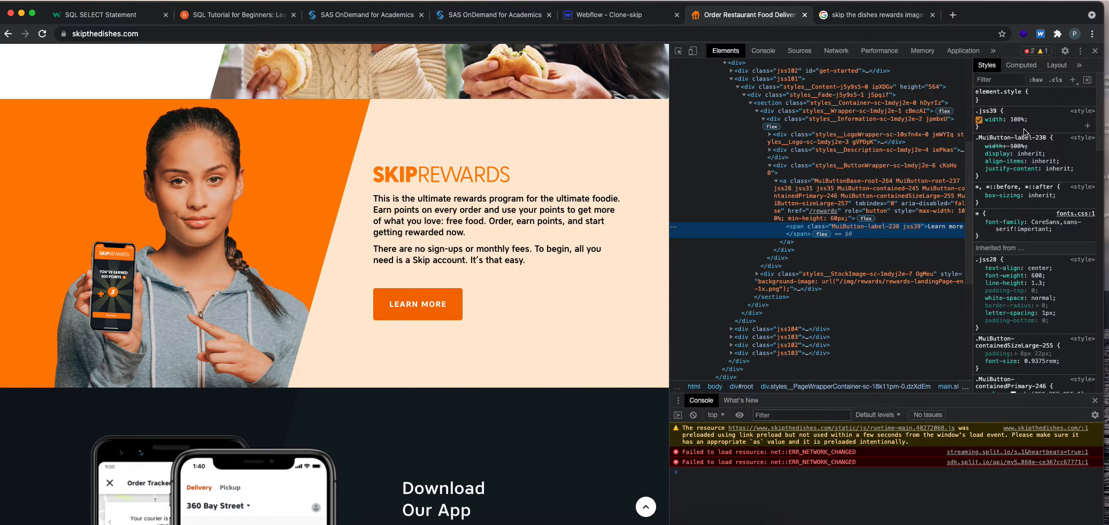
{"action": "right_click", "coordinate": [426, 303]}
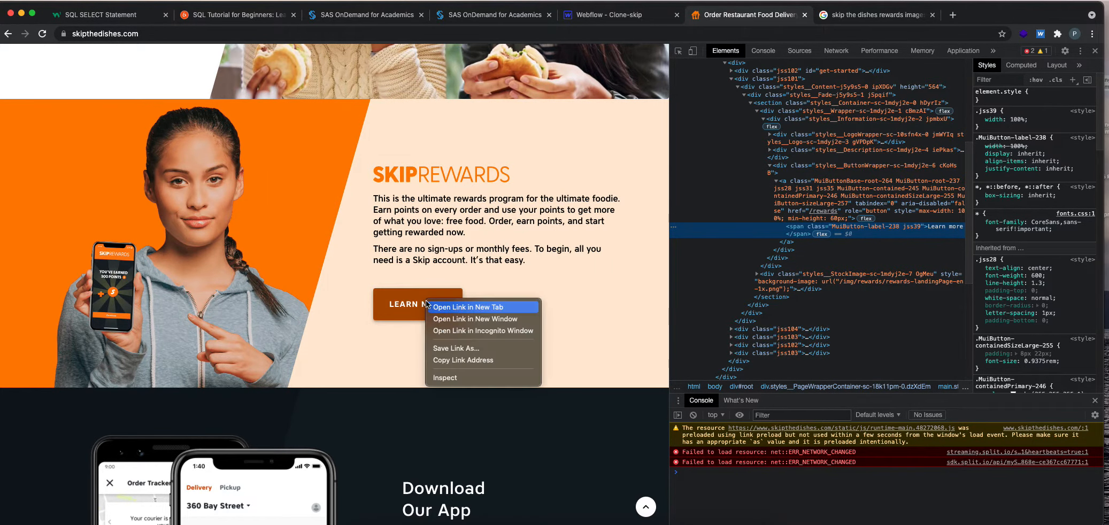
{"action": "left_click", "coordinate": [452, 377]}
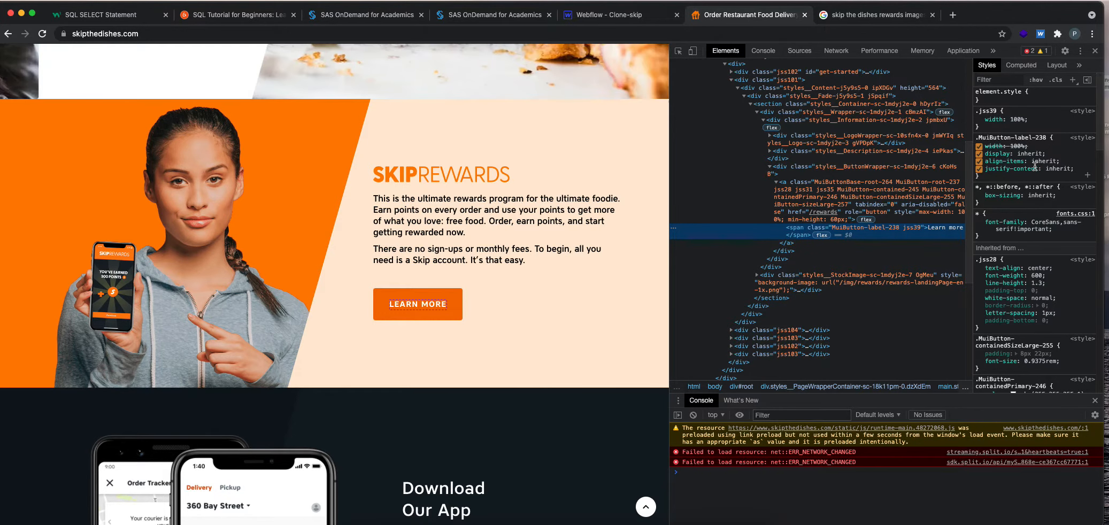
{"action": "left_click", "coordinate": [623, 15]}
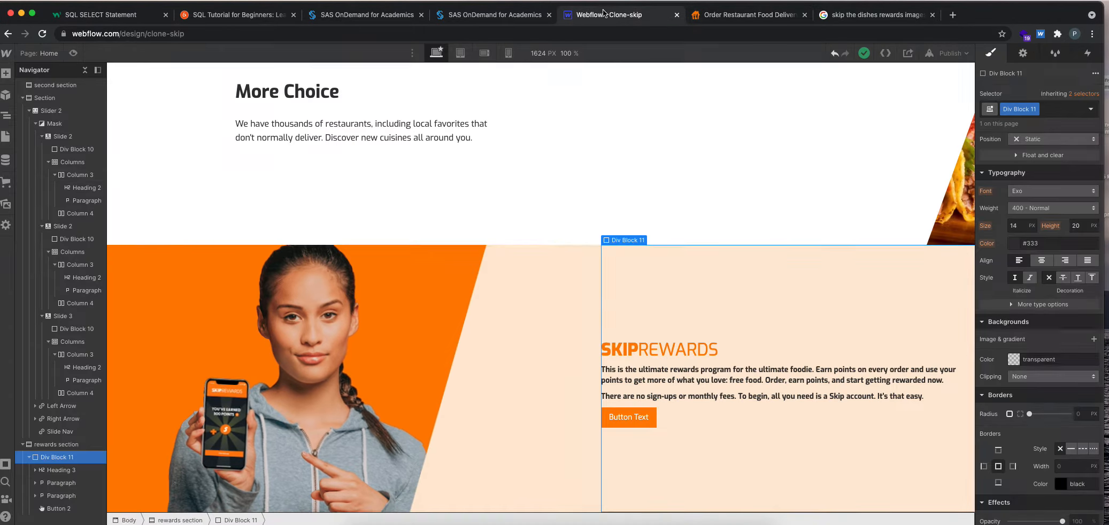
Set the font size of the orange rewards button to 20 px.
{"action": "left_click", "coordinate": [643, 421]}
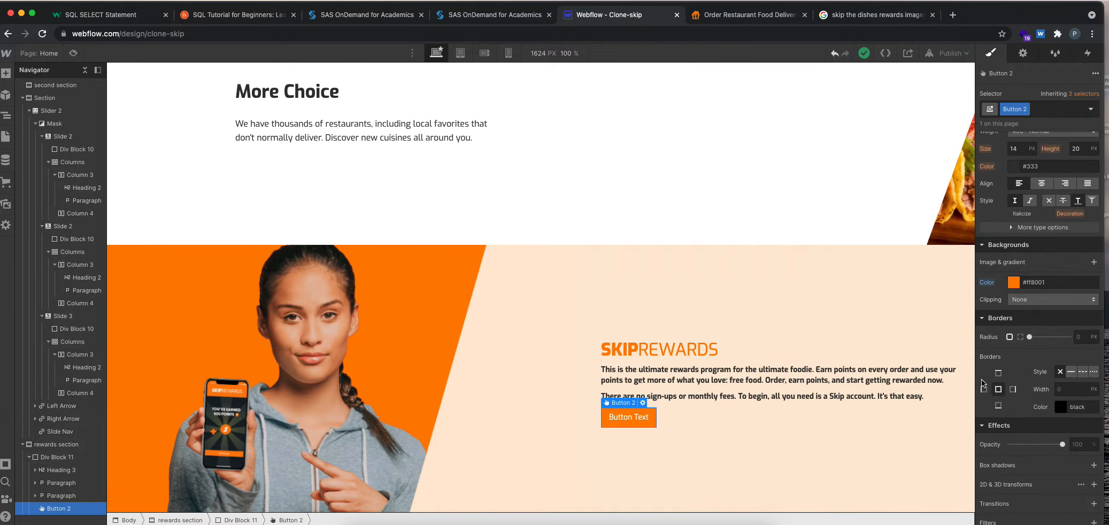
{"action": "left_click", "coordinate": [1015, 151]}
{"action": "type", "text": "20"}
Set the rewards button's top and bottom padding to 15 px.
{"action": "scroll", "coordinate": [1049, 207], "scroll_direction": "up", "scroll_amount": 8}
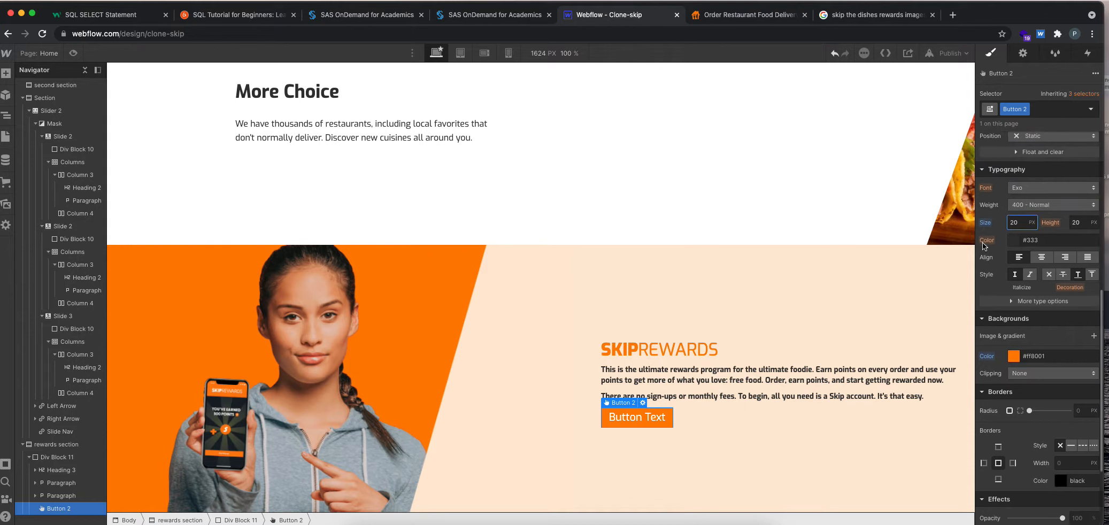
{"action": "scroll", "coordinate": [1049, 241], "scroll_direction": "up", "scroll_amount": 5}
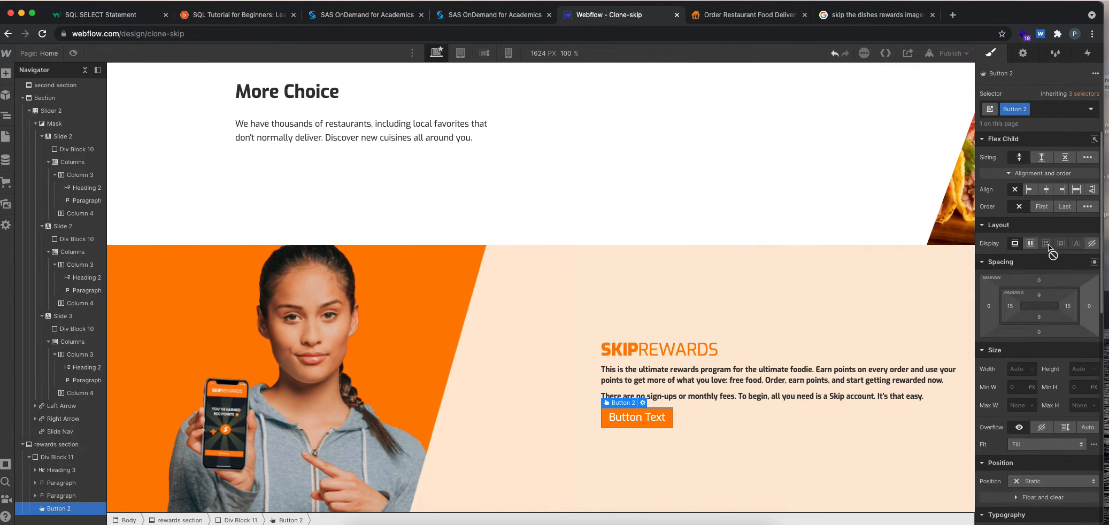
{"action": "left_click", "coordinate": [1039, 293]}
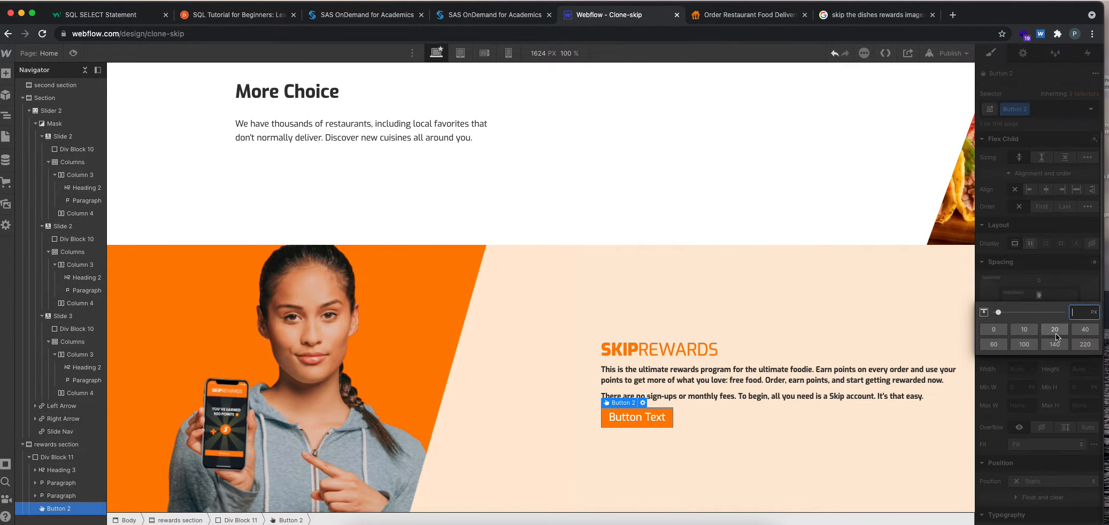
{"action": "left_click", "coordinate": [1025, 330]}
{"action": "left_click", "coordinate": [1079, 313]}
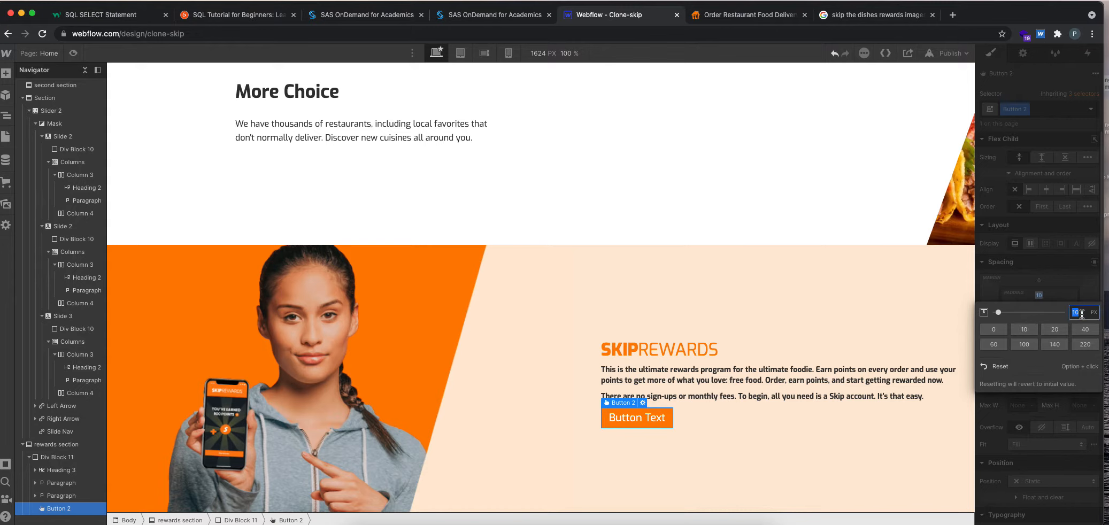
{"action": "type", "text": "15"}
{"action": "key", "text": "Return"}
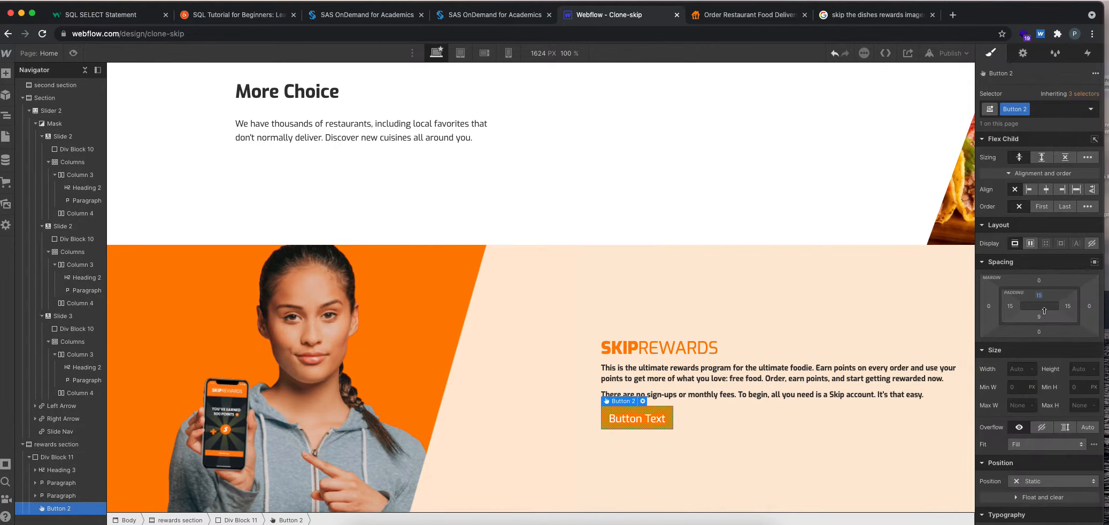
{"action": "left_click", "coordinate": [1039, 316]}
{"action": "type", "text": "1"}
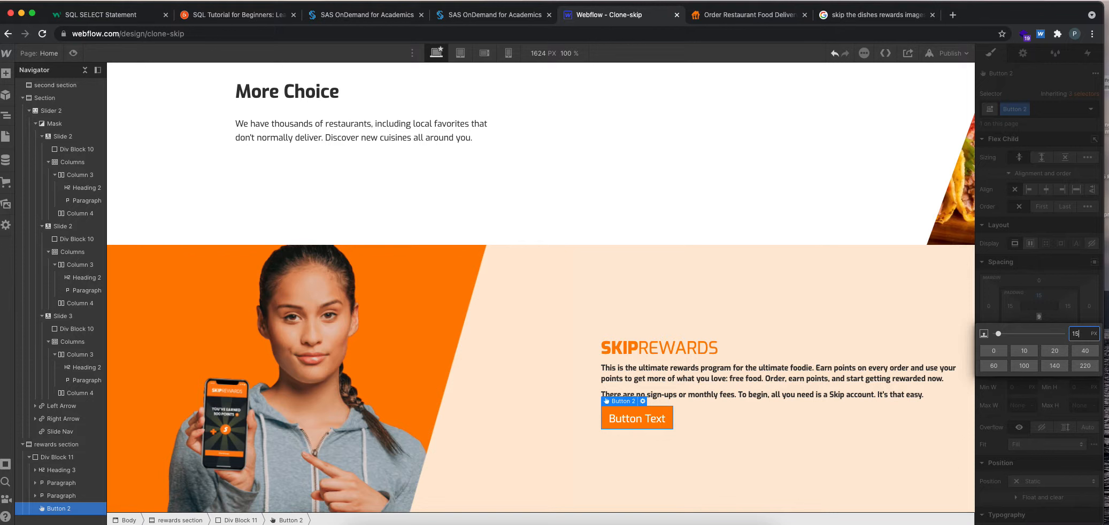
{"action": "type", "text": "5"}
{"action": "key", "text": "Return"}
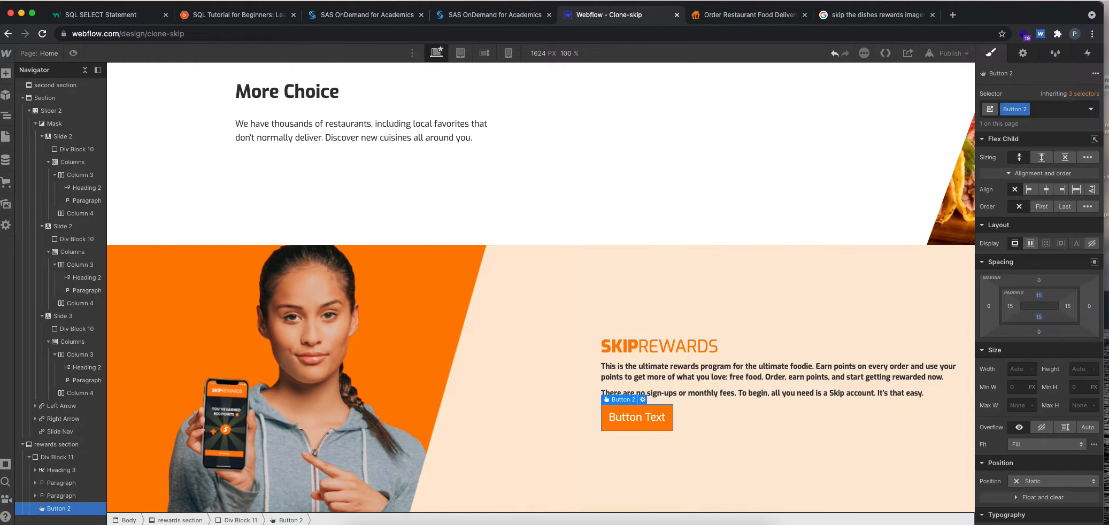
Check the original button on skipthedishes.com and set the rewards button's left and right padding to 20 px.
{"action": "left_click", "coordinate": [741, 12]}
{"action": "left_click", "coordinate": [631, 15]}
{"action": "left_click", "coordinate": [1010, 306]}
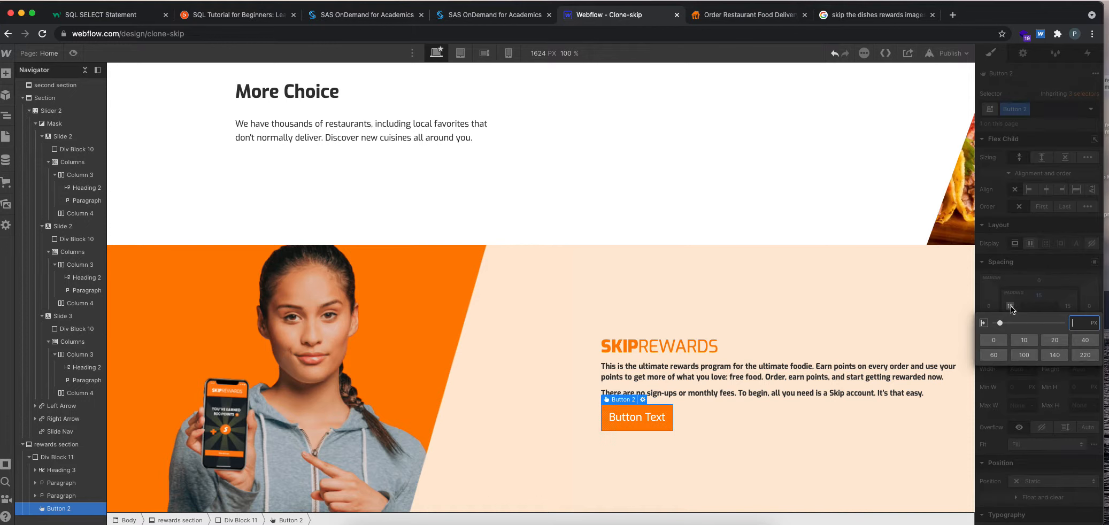
{"action": "type", "text": "20"}
{"action": "key", "text": "Return"}
{"action": "left_click", "coordinate": [1071, 305]}
{"action": "left_click", "coordinate": [1055, 340]}
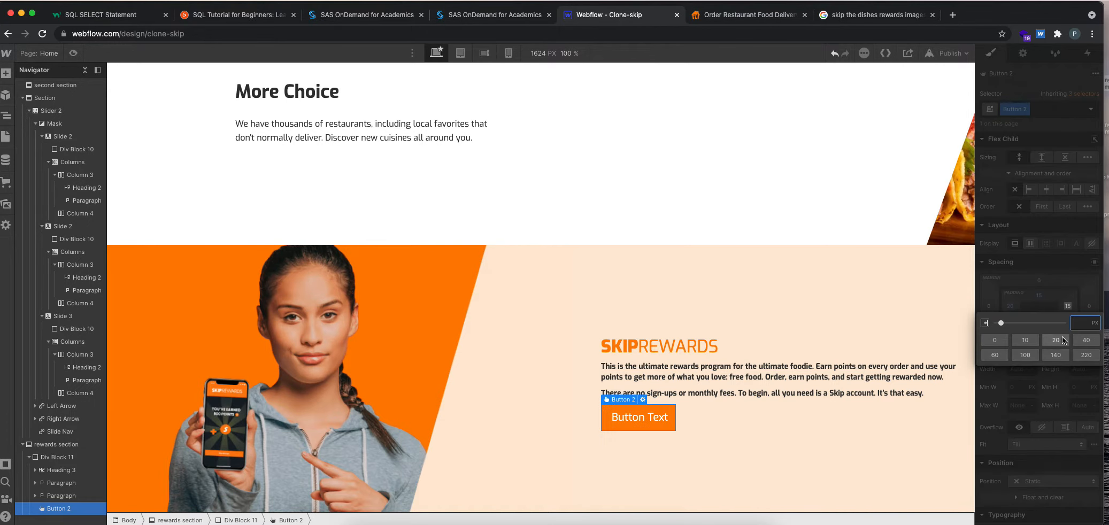
{"action": "left_click", "coordinate": [1023, 433]}
Set the rewards button's font size to 16 px.
{"action": "scroll", "coordinate": [1027, 431], "scroll_direction": "down", "scroll_amount": 5}
{"action": "left_click", "coordinate": [1022, 344]}
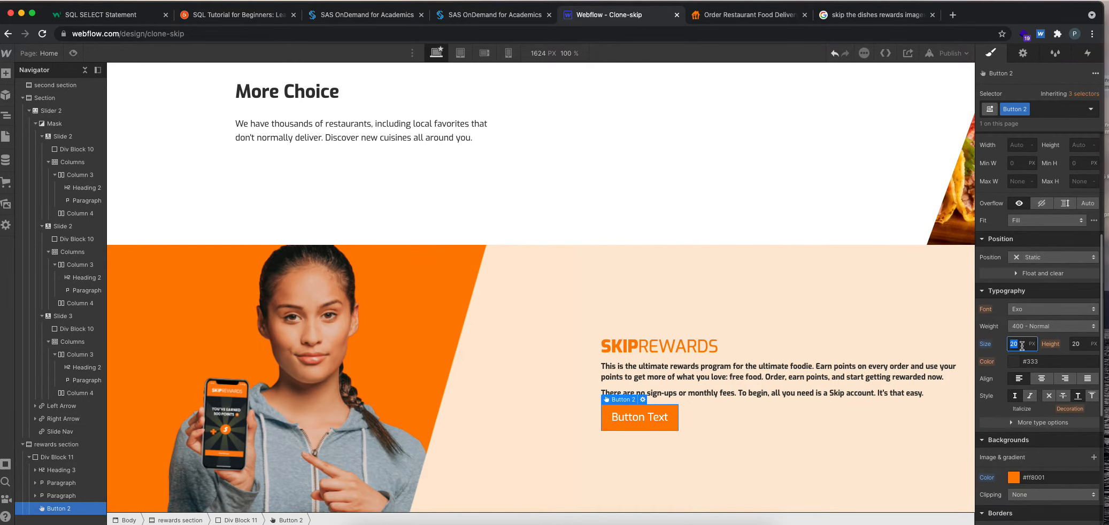
{"action": "type", "text": "16"}
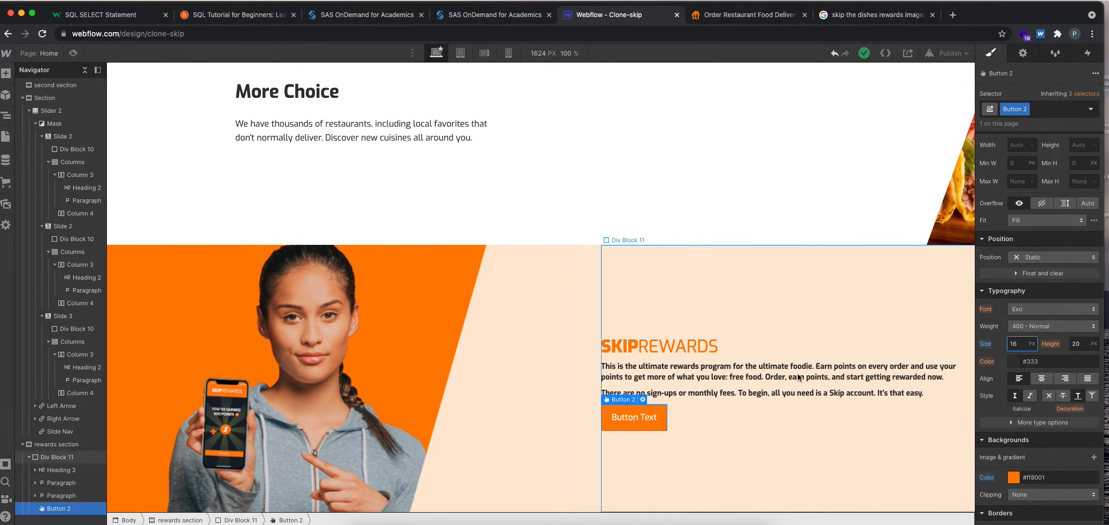
{"action": "left_click", "coordinate": [723, 455]}
Set the rewards button's left and right padding to 30 px.
{"action": "left_click", "coordinate": [661, 426]}
{"action": "scroll", "coordinate": [1029, 362], "scroll_direction": "up", "scroll_amount": 3}
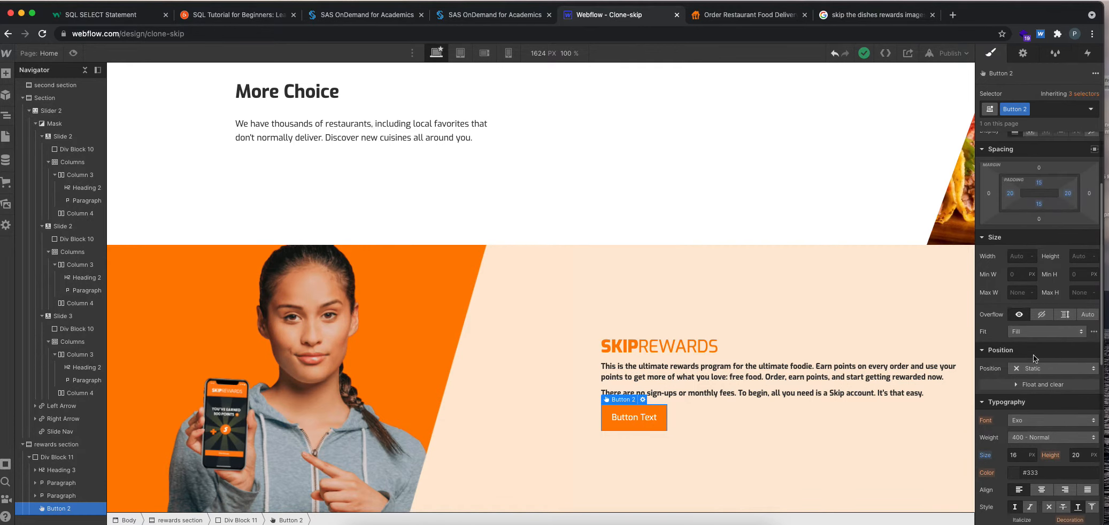
{"action": "left_click", "coordinate": [1010, 193]}
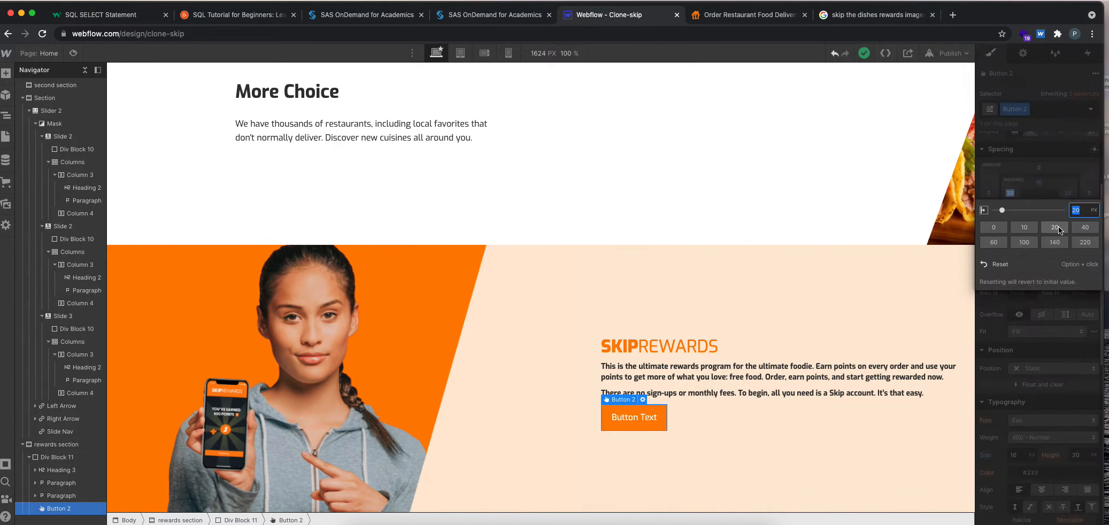
{"action": "type", "text": "30"}
{"action": "key", "text": "Return"}
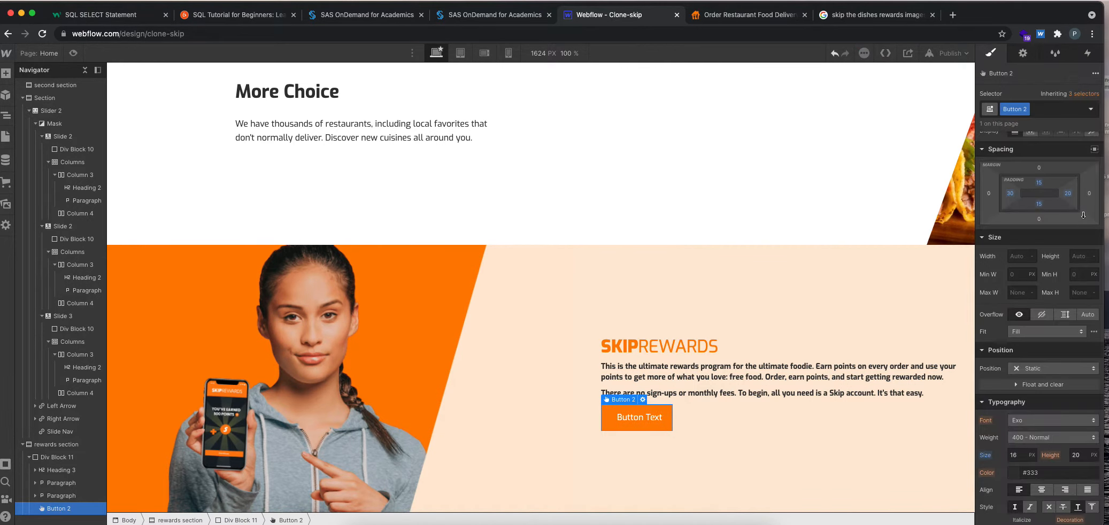
{"action": "left_click", "coordinate": [1068, 194]}
{"action": "type", "text": "30"}
{"action": "key", "text": "Return"}
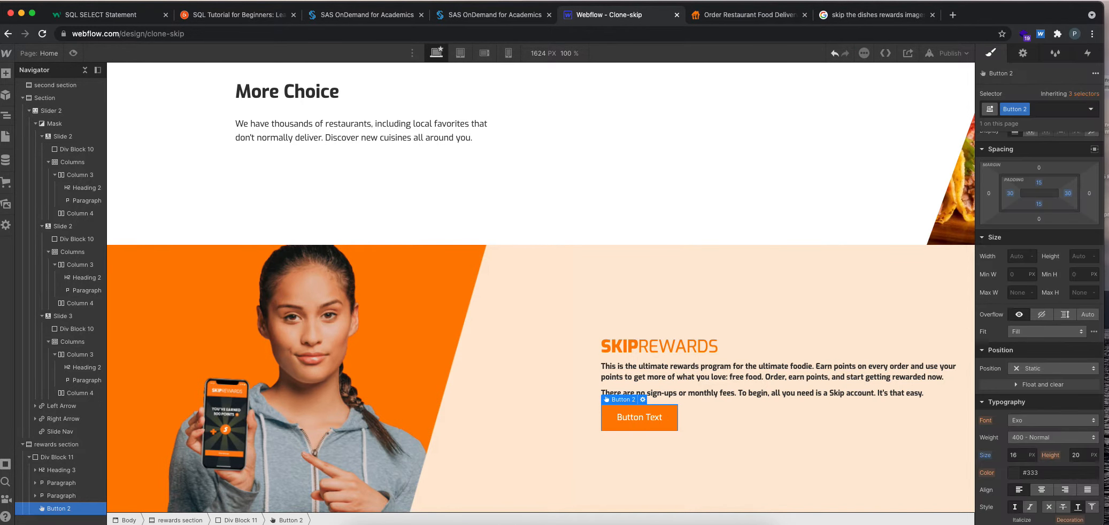
Check the original button on skipthedishes.com and change the rewards button's text in Webflow to LEARN MORE.
{"action": "left_click", "coordinate": [700, 18]}
{"action": "left_click", "coordinate": [631, 15]}
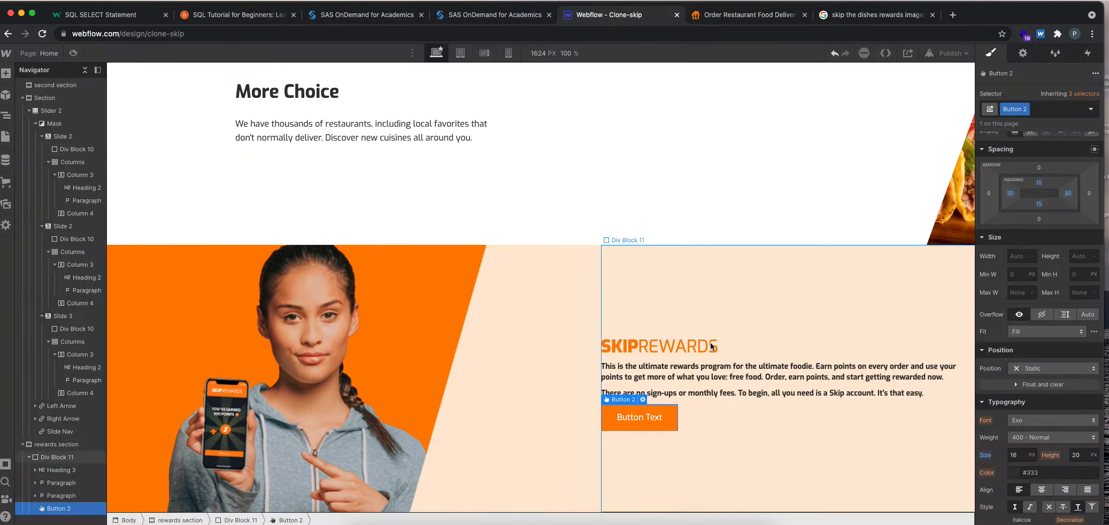
{"action": "double_click", "coordinate": [656, 422]}
{"action": "type", "text": "LEARN MORE"}
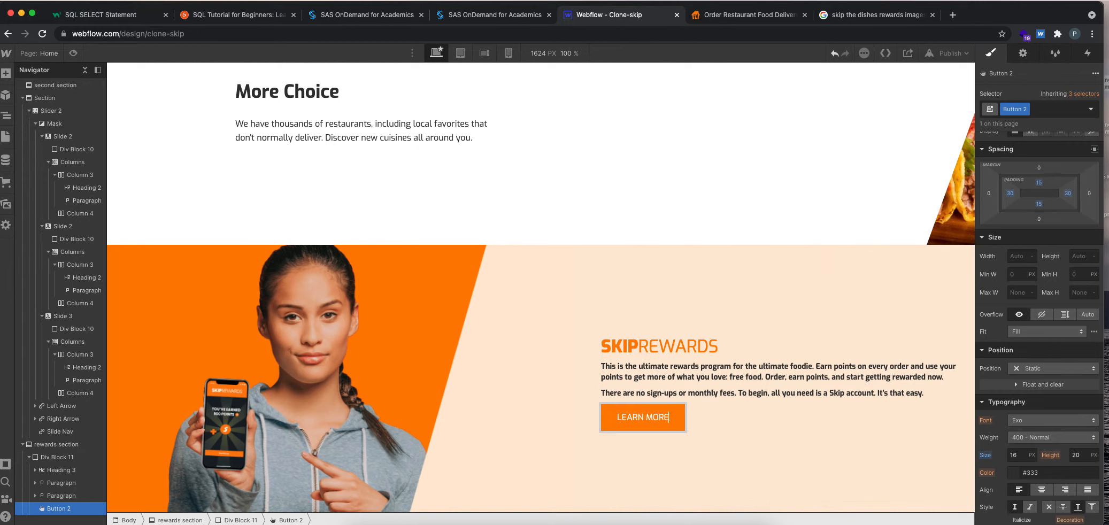
{"action": "left_click", "coordinate": [658, 433]}
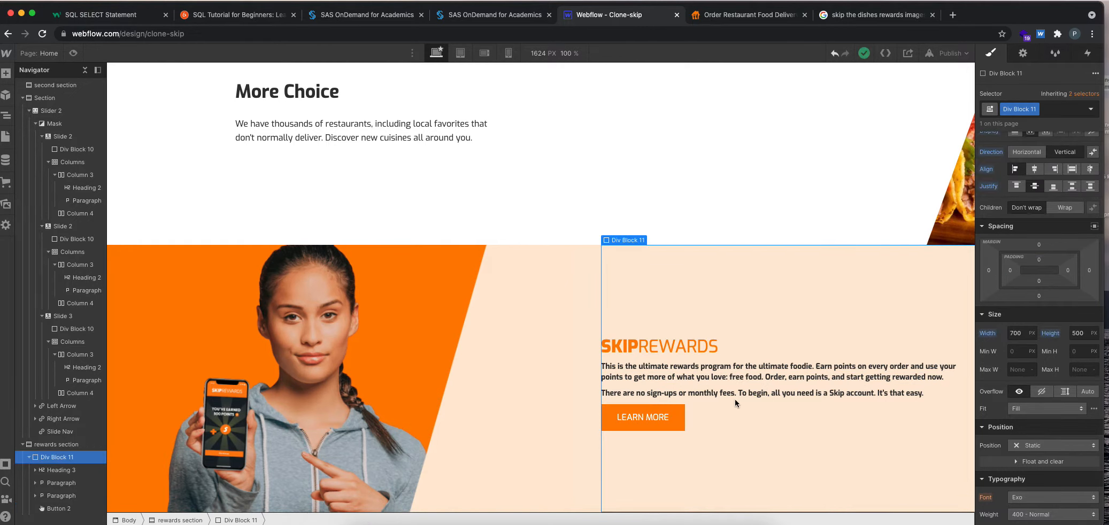
Close the developer tools on skipthedishes.com and set the SKIPREWARDS heading's font size to 45 px in Webflow.
{"action": "left_click", "coordinate": [731, 12]}
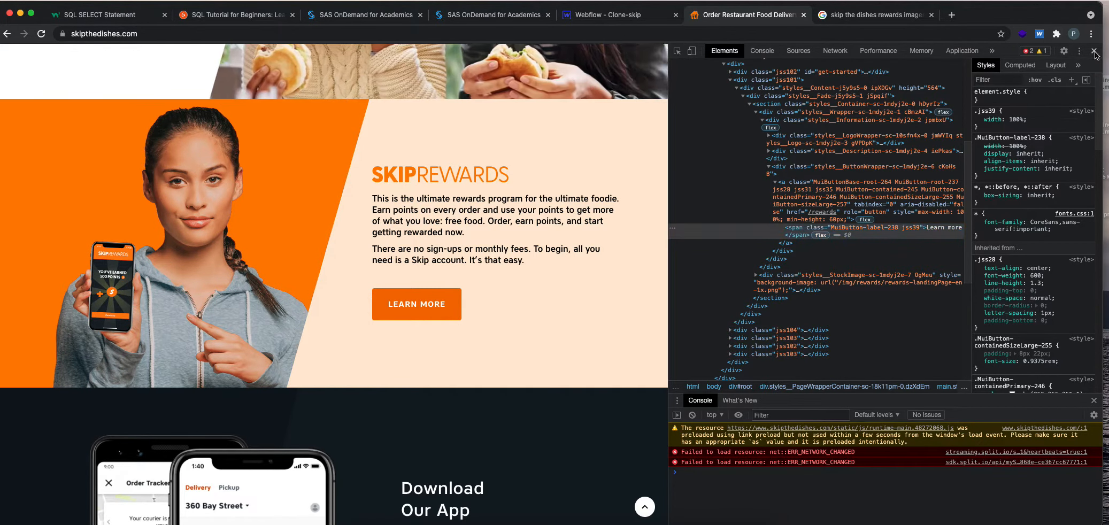
{"action": "key", "text": "super+alt+i"}
{"action": "left_click", "coordinate": [631, 14]}
{"action": "left_click", "coordinate": [645, 350]}
{"action": "scroll", "coordinate": [1025, 396], "scroll_direction": "down", "scroll_amount": 3}
{"action": "left_click", "coordinate": [1020, 393]}
{"action": "type", "text": "45"}
{"action": "key", "text": "Return"}
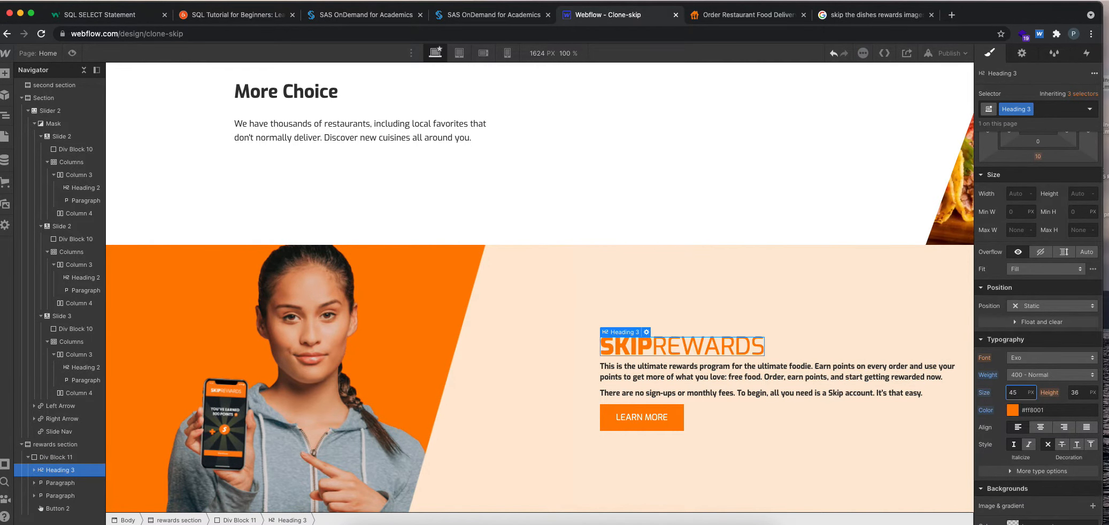
Set the font size of the bold text in both rewards paragraphs to 16 px.
{"action": "left_click", "coordinate": [784, 378]}
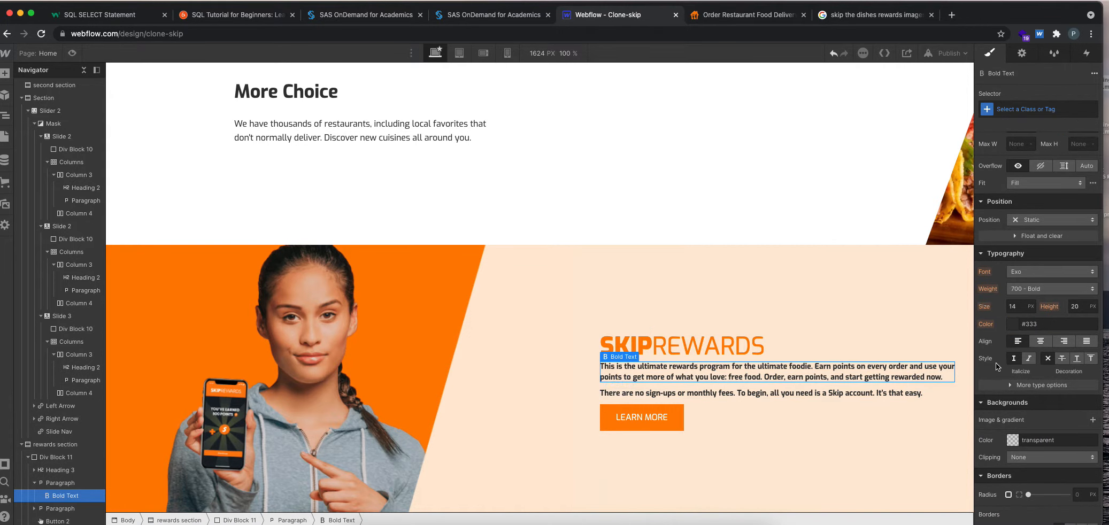
{"action": "left_click", "coordinate": [1016, 309]}
{"action": "key", "text": "Return"}
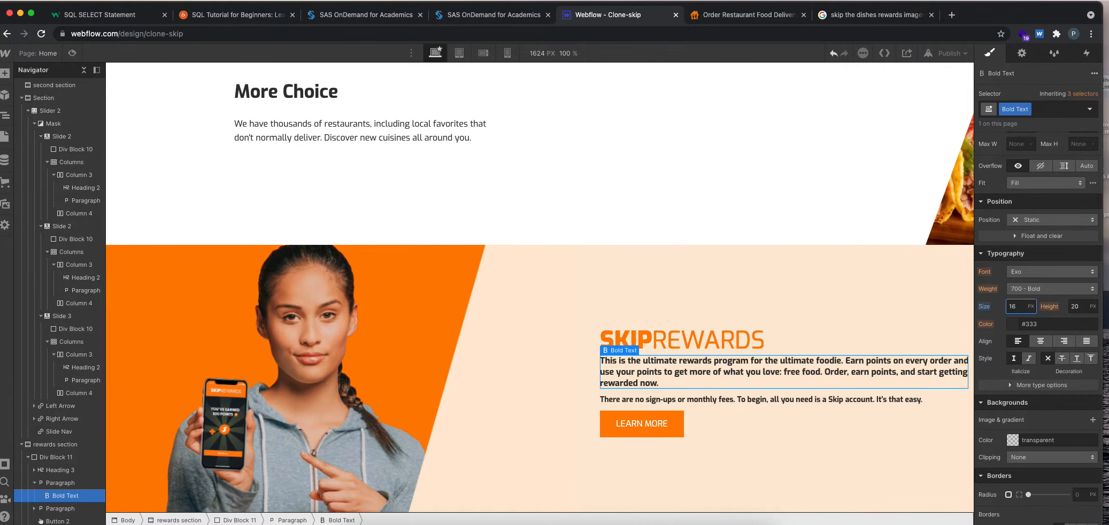
{"action": "left_click", "coordinate": [781, 399]}
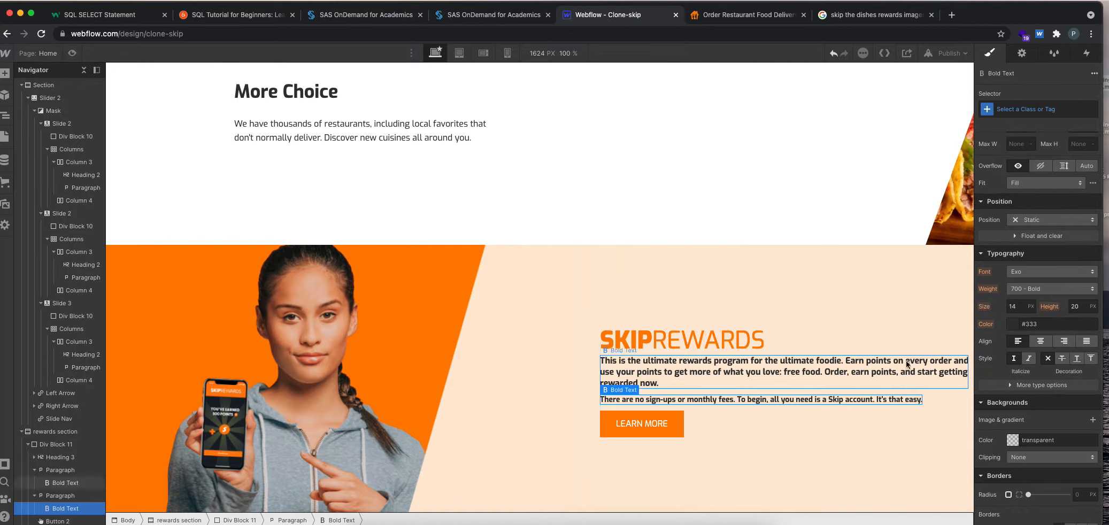
{"action": "left_click", "coordinate": [1023, 306]}
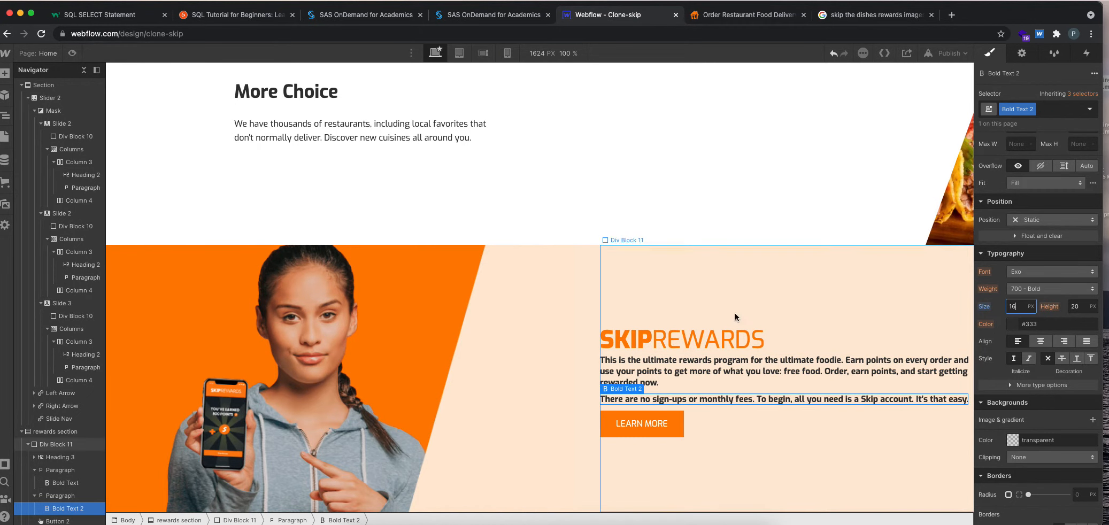
Set the right padding of the div block holding the rewards text to 100 px.
{"action": "left_click", "coordinate": [753, 306]}
{"action": "scroll", "coordinate": [1079, 190], "scroll_direction": "up", "scroll_amount": 1}
{"action": "scroll", "coordinate": [1079, 191], "scroll_direction": "up", "scroll_amount": 2}
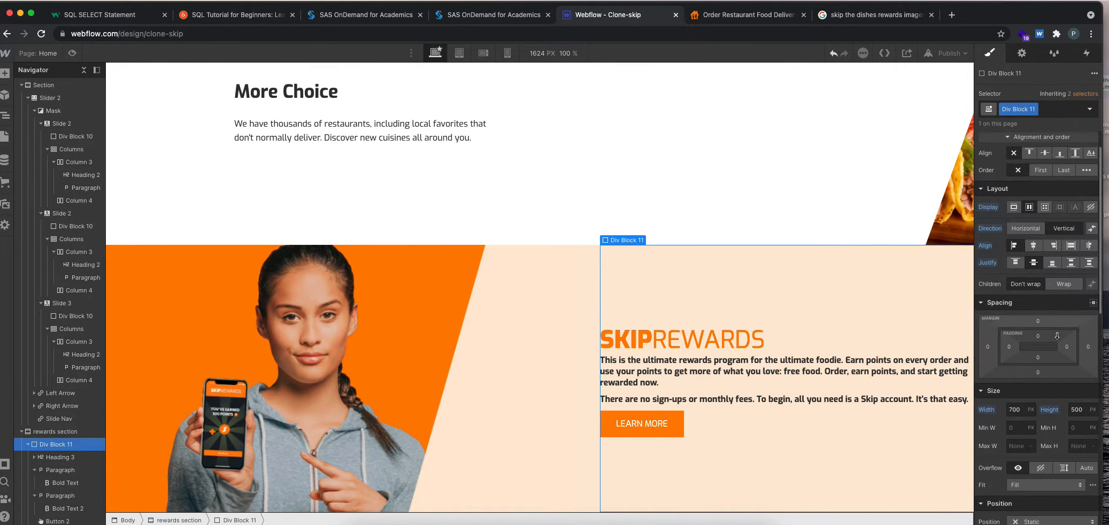
{"action": "left_click", "coordinate": [1066, 345]}
{"action": "left_click", "coordinate": [1084, 381]}
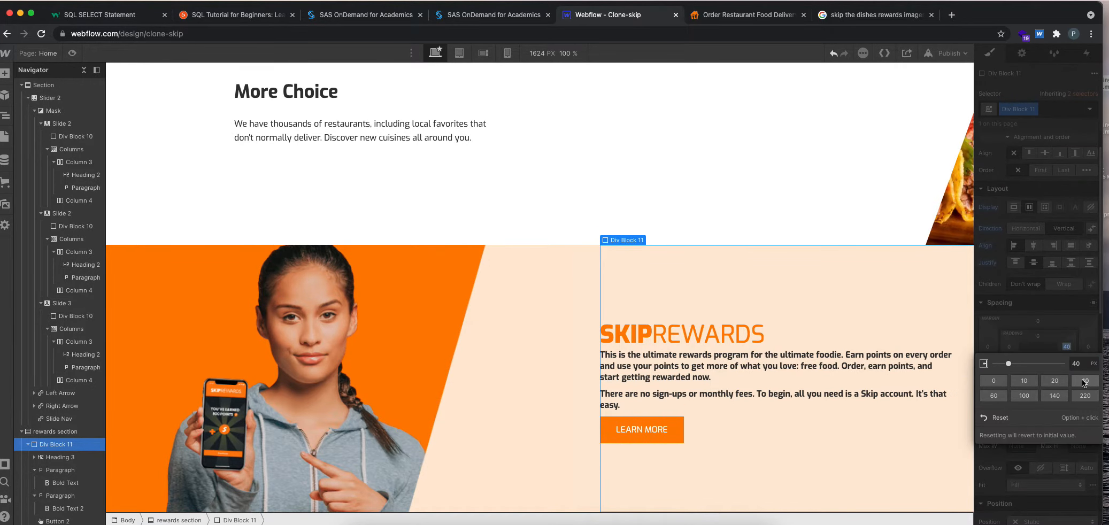
{"action": "left_click", "coordinate": [1017, 395]}
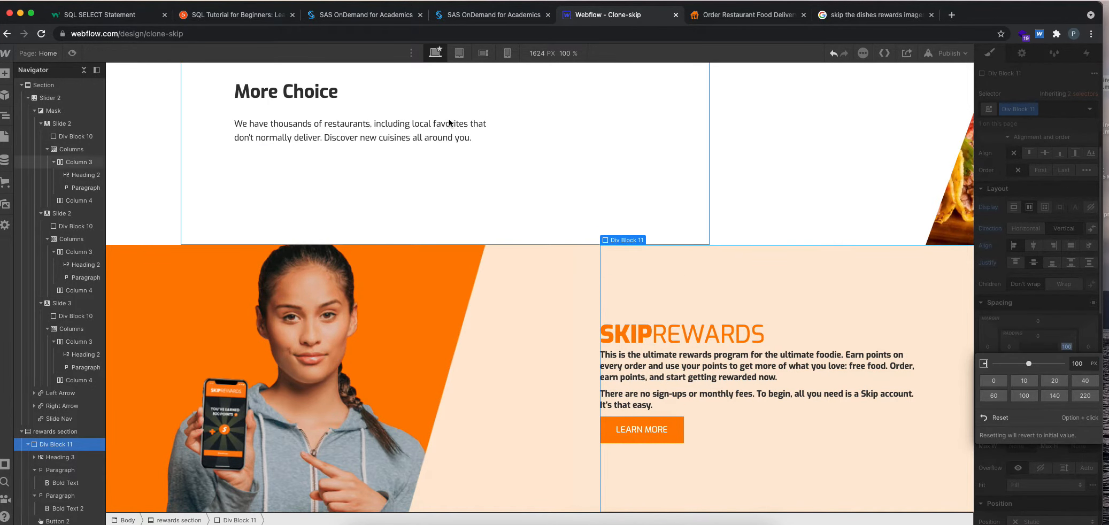
Preview the page against skipthedishes.com and set the rewards text div block's right padding to 140 px.
{"action": "left_click", "coordinate": [74, 55]}
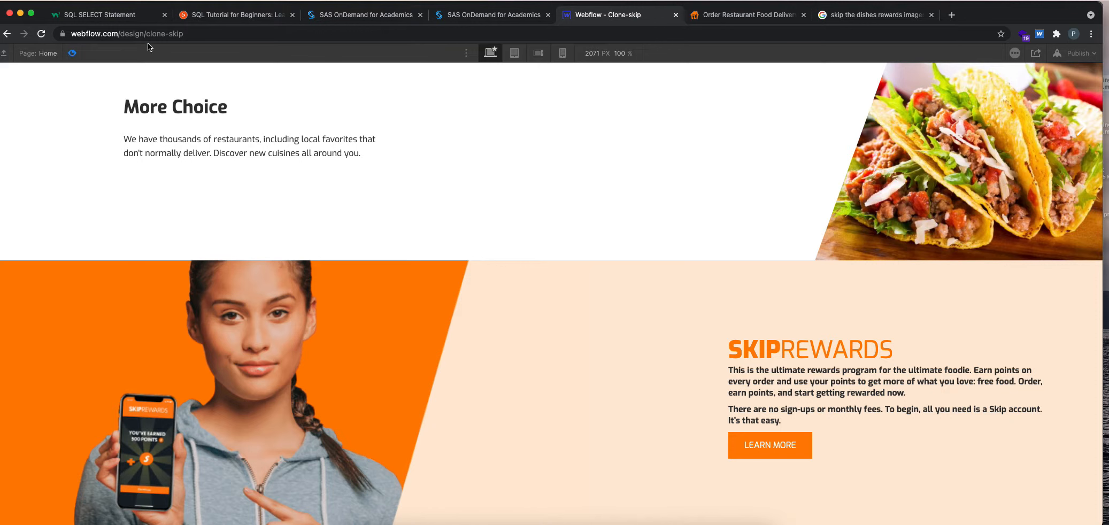
{"action": "left_click", "coordinate": [719, 17]}
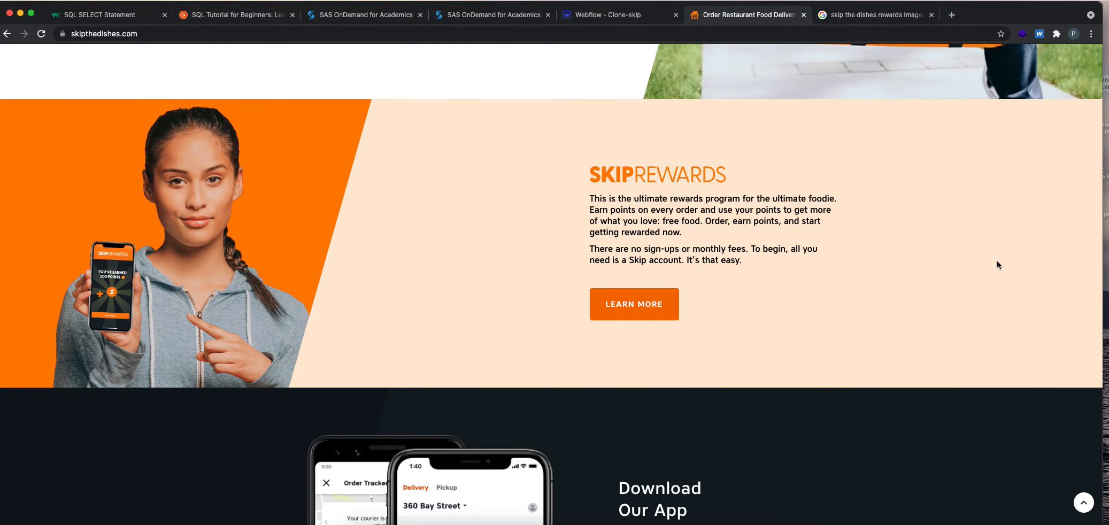
{"action": "left_click", "coordinate": [599, 16]}
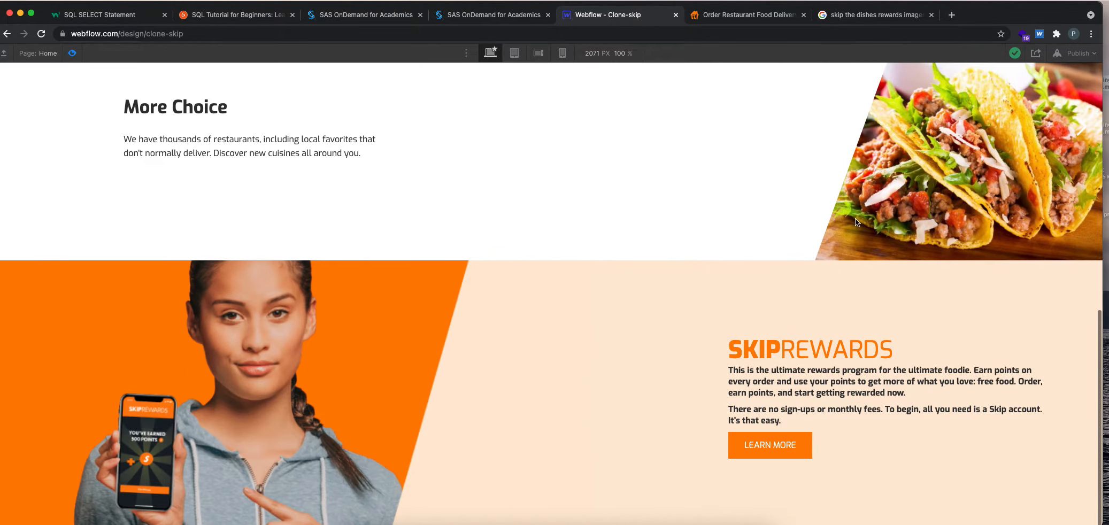
{"action": "left_click", "coordinate": [732, 16]}
{"action": "left_click", "coordinate": [623, 15]}
{"action": "key", "text": "super+shift+p"}
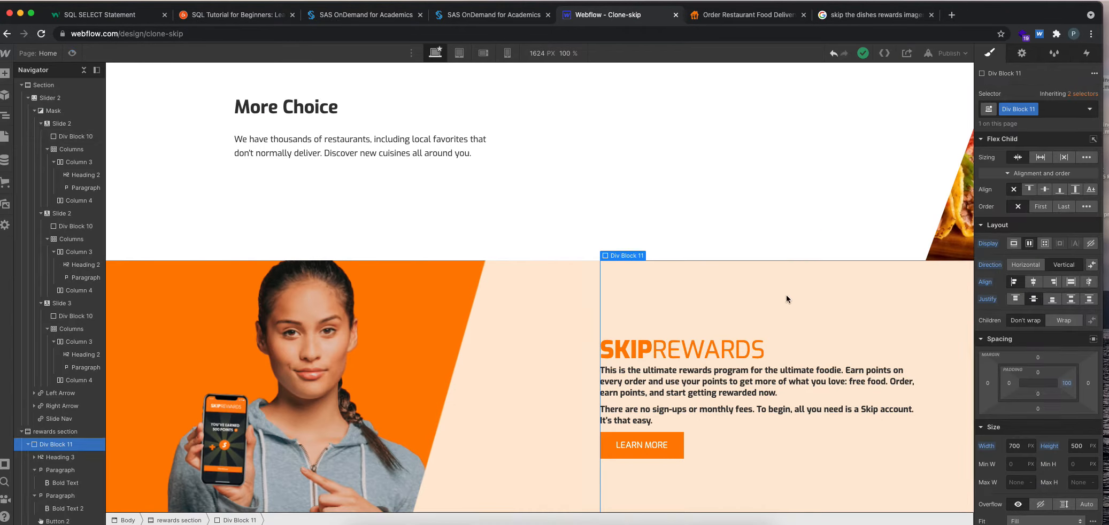
{"action": "left_click", "coordinate": [1067, 383]}
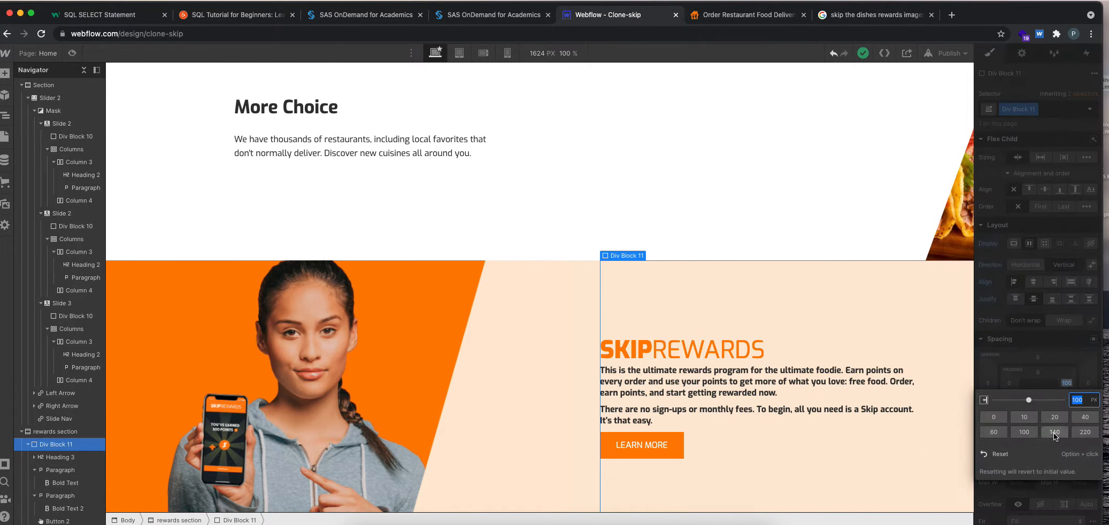
{"action": "left_click", "coordinate": [1054, 433]}
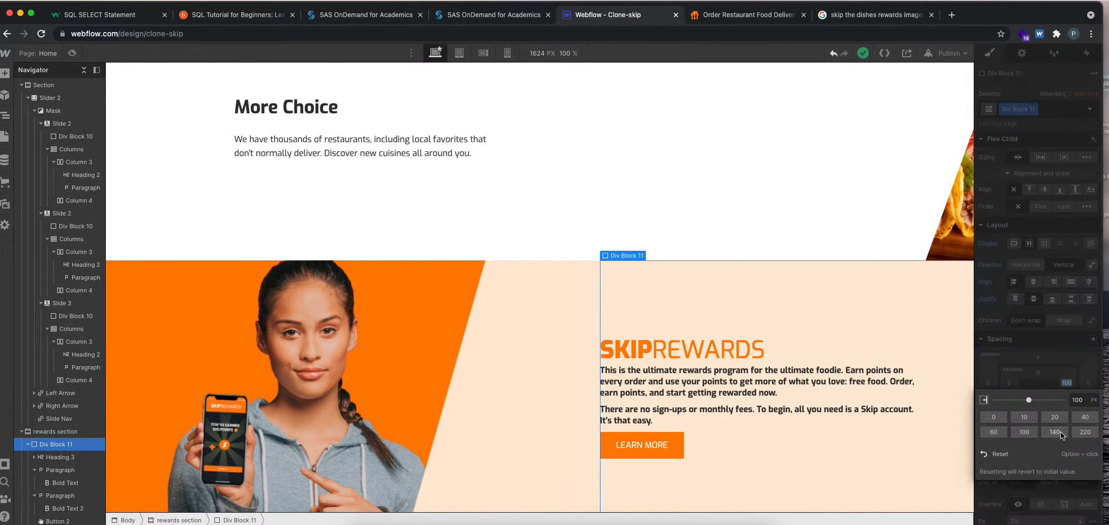
{"action": "left_click", "coordinate": [1024, 289]}
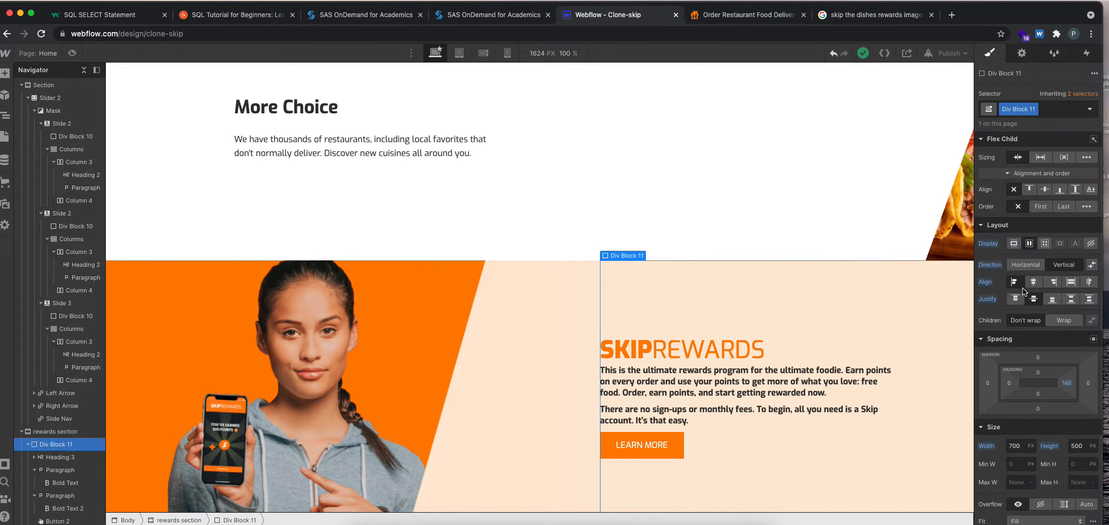
Set the rewards text div block's right margin to 100 px.
{"action": "left_click", "coordinate": [1090, 384]}
{"action": "left_click", "coordinate": [1023, 431]}
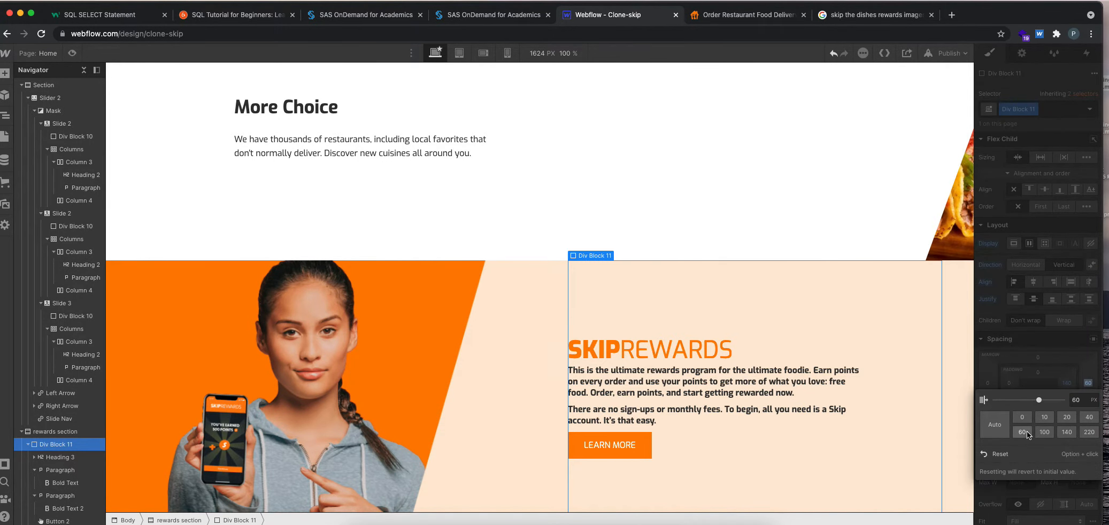
{"action": "left_click", "coordinate": [1044, 432]}
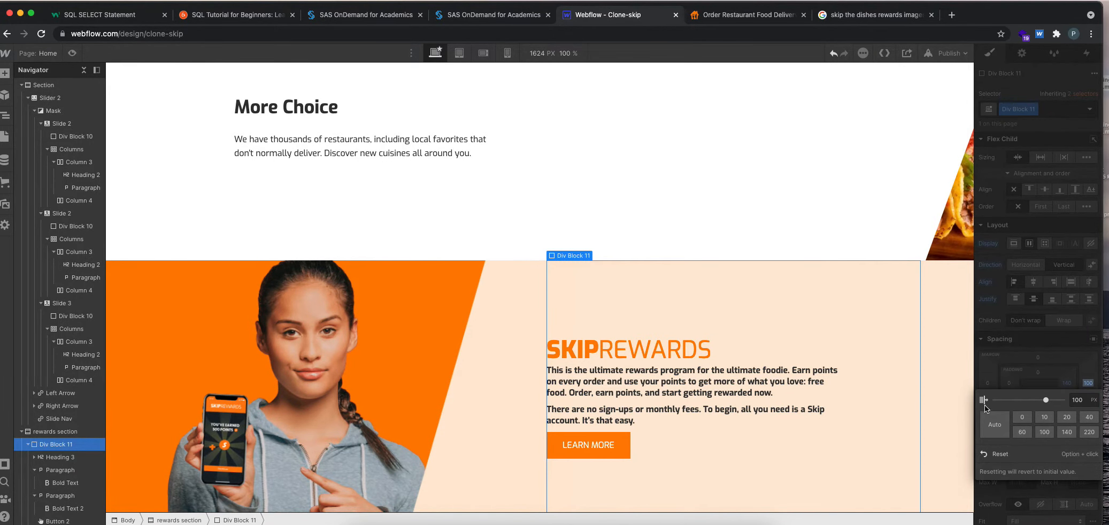
Preview the page and compare the rewards section's text position and styling with the original on skipthedishes.com.
{"action": "left_click", "coordinate": [73, 53]}
{"action": "left_click", "coordinate": [727, 19]}
{"action": "left_click", "coordinate": [642, 15]}
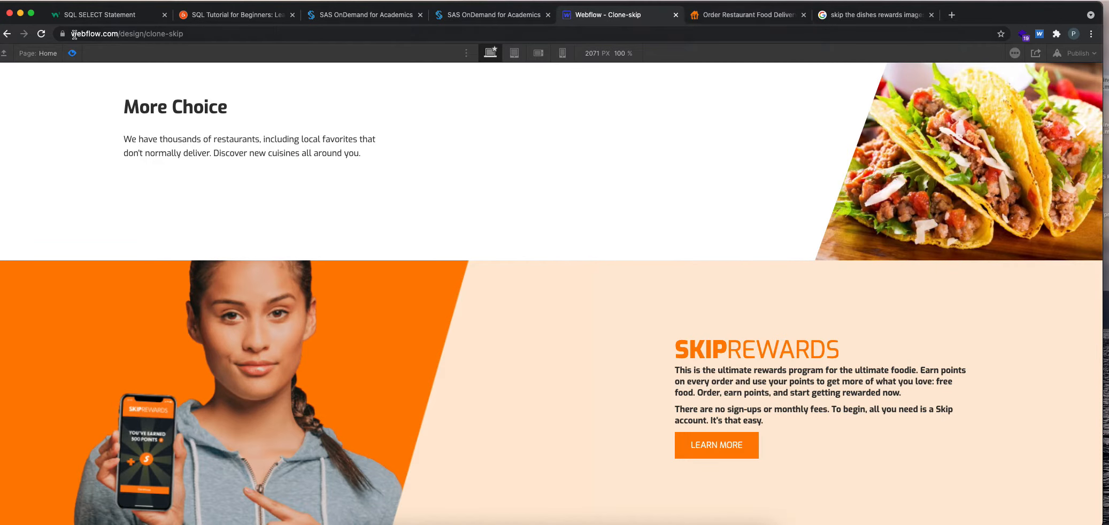
{"action": "left_click", "coordinate": [73, 52]}
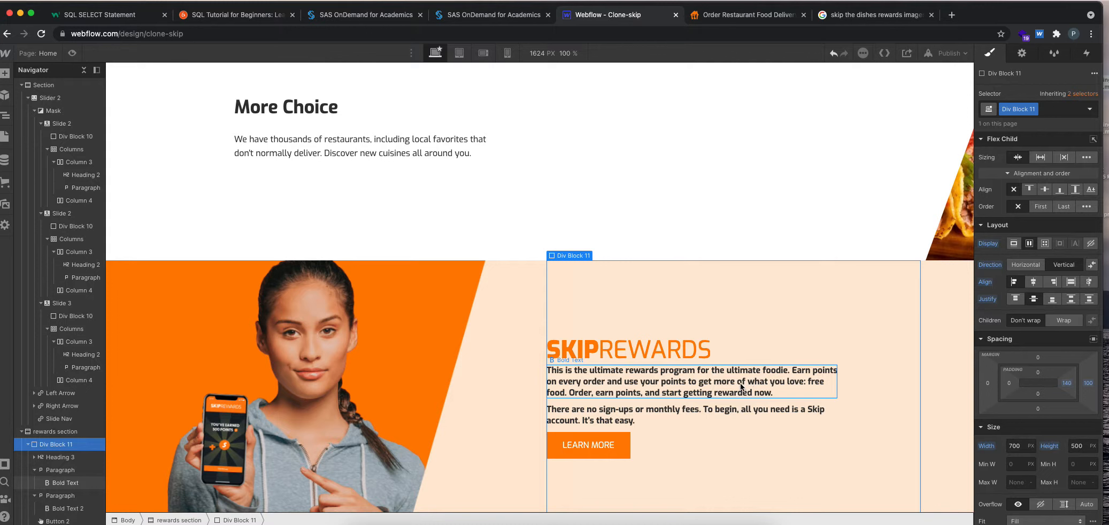
{"action": "left_click", "coordinate": [748, 15]}
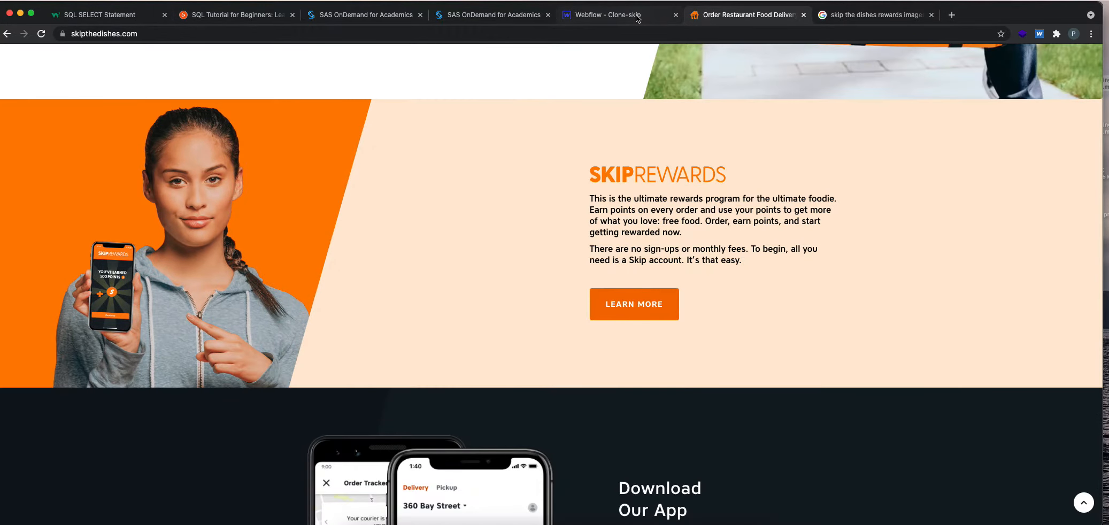
{"action": "left_click", "coordinate": [637, 16]}
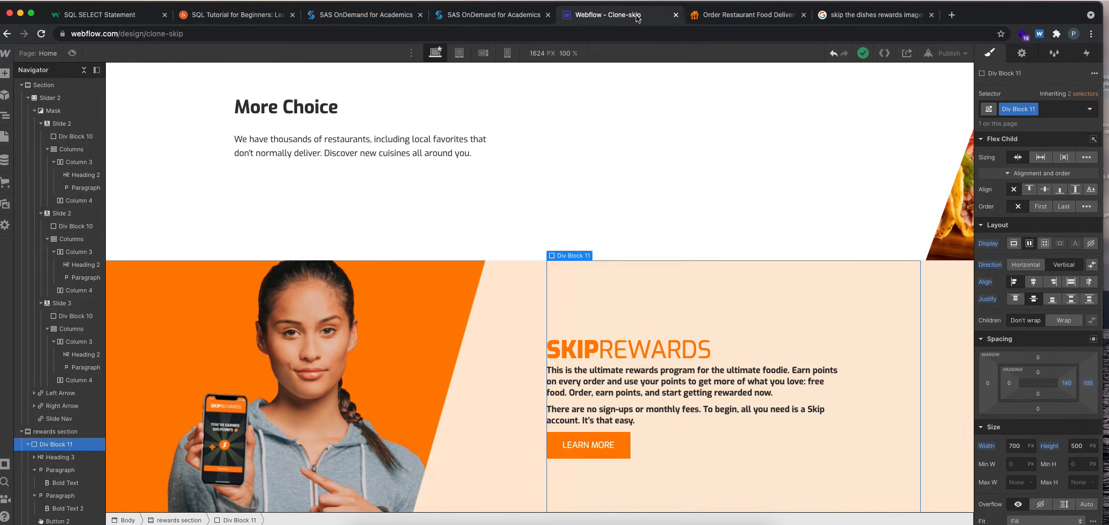
{"action": "left_click", "coordinate": [728, 20]}
{"action": "left_click", "coordinate": [632, 19]}
Set the font weight of the first rewards paragraph's bold text to 600 - Semi Bold.
{"action": "left_click", "coordinate": [647, 387]}
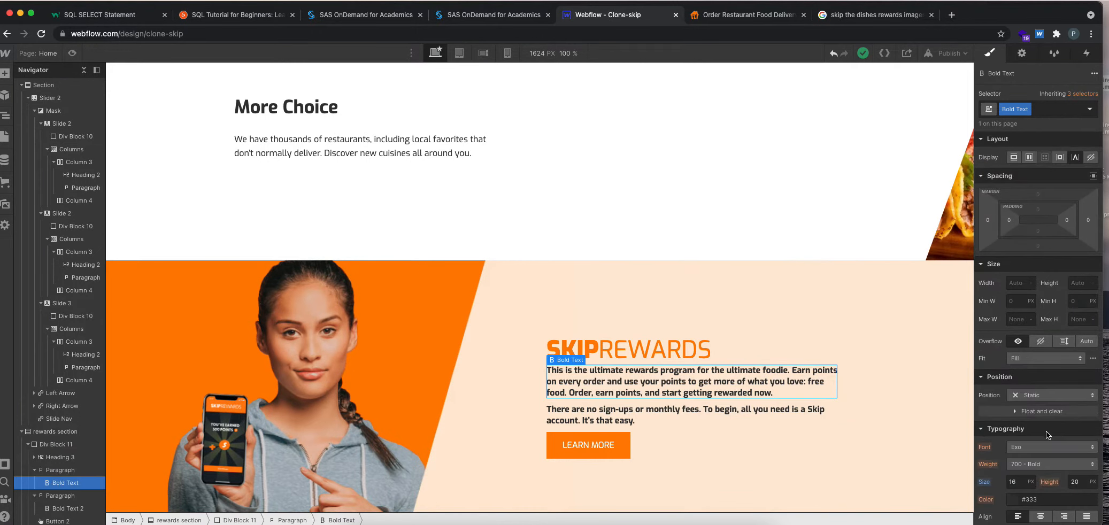
{"action": "scroll", "coordinate": [1046, 430], "scroll_direction": "down", "scroll_amount": 2}
{"action": "left_click", "coordinate": [1046, 410]}
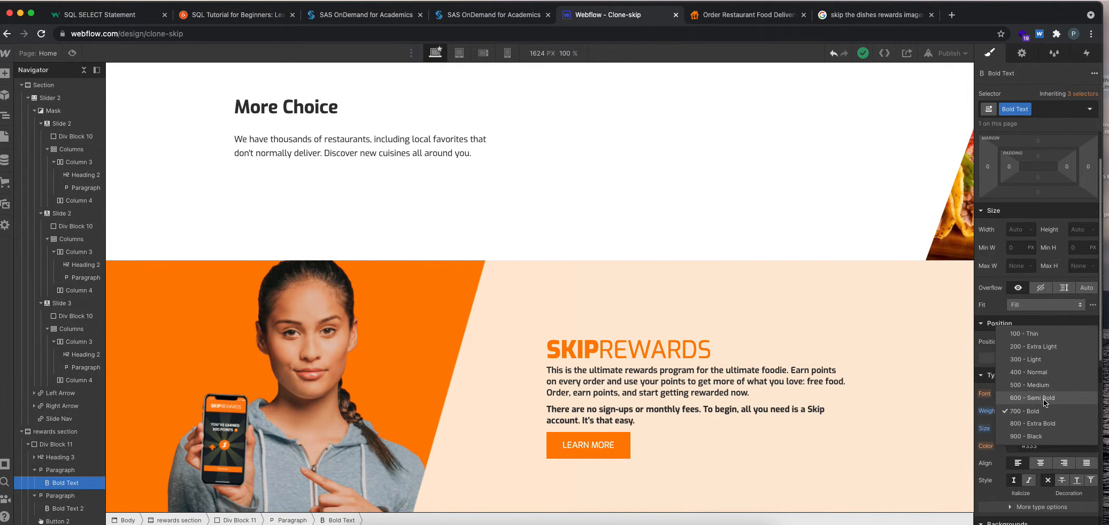
{"action": "left_click", "coordinate": [1043, 398]}
Change the font weight of the second rewards paragraph, leaving its position type as Static.
{"action": "left_click", "coordinate": [797, 416]}
{"action": "left_click", "coordinate": [1052, 432]}
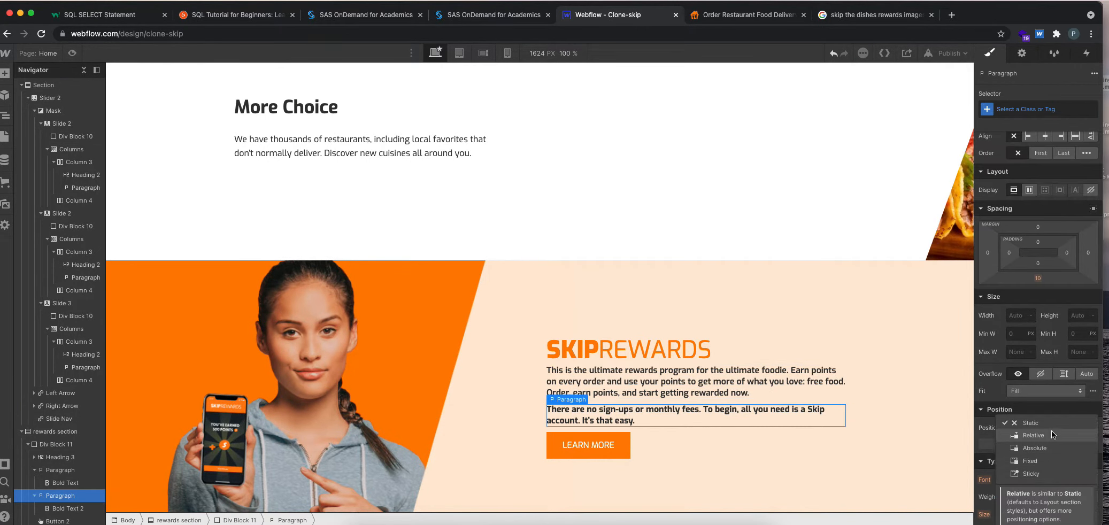
{"action": "left_click", "coordinate": [1046, 410]}
{"action": "left_click", "coordinate": [1038, 497]}
{"action": "left_click", "coordinate": [1036, 483]}
Set the first rewards paragraph's top margin to 20 px.
{"action": "left_click", "coordinate": [612, 383]}
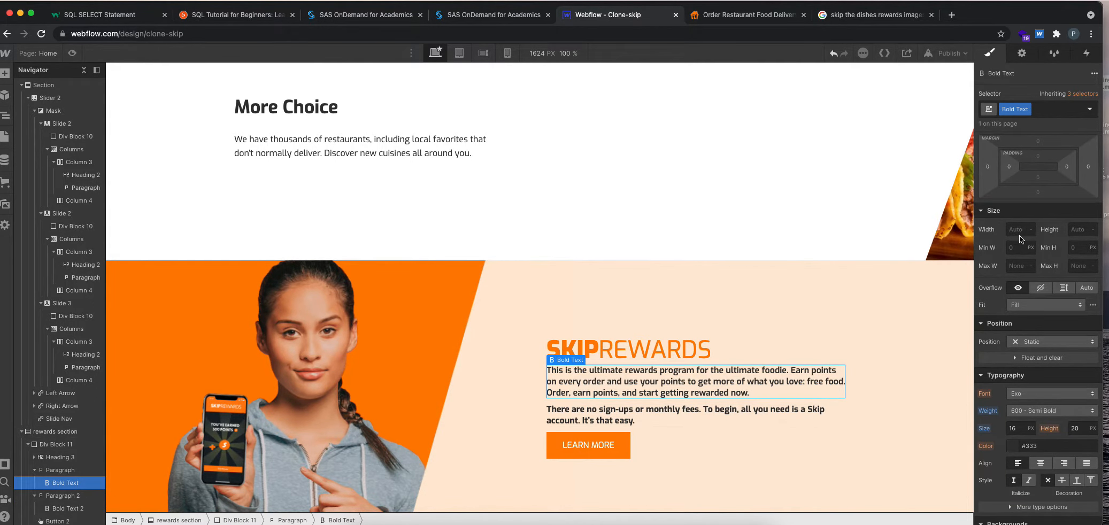
{"action": "scroll", "coordinate": [1039, 209], "scroll_direction": "up", "scroll_amount": 2}
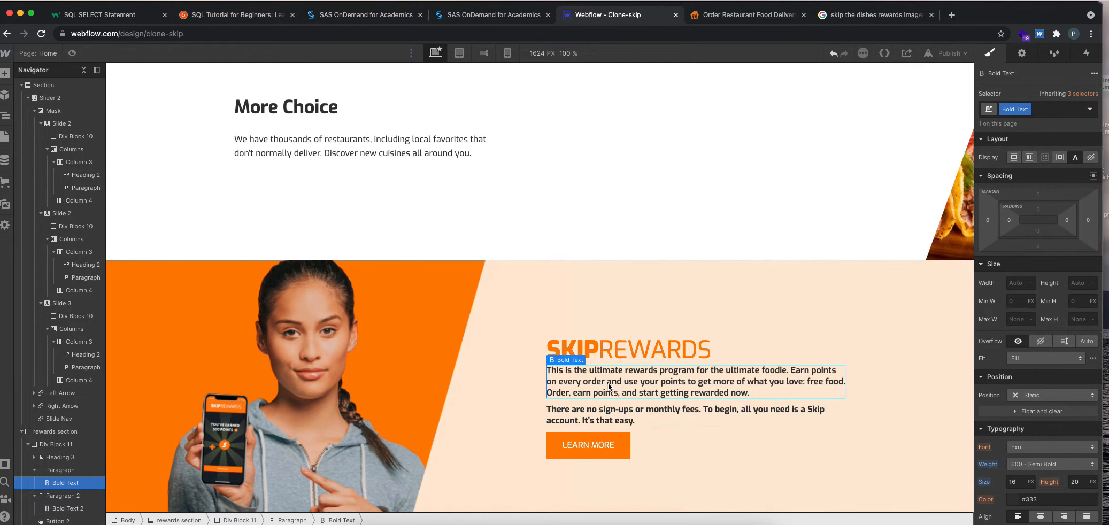
{"action": "left_click", "coordinate": [60, 470]}
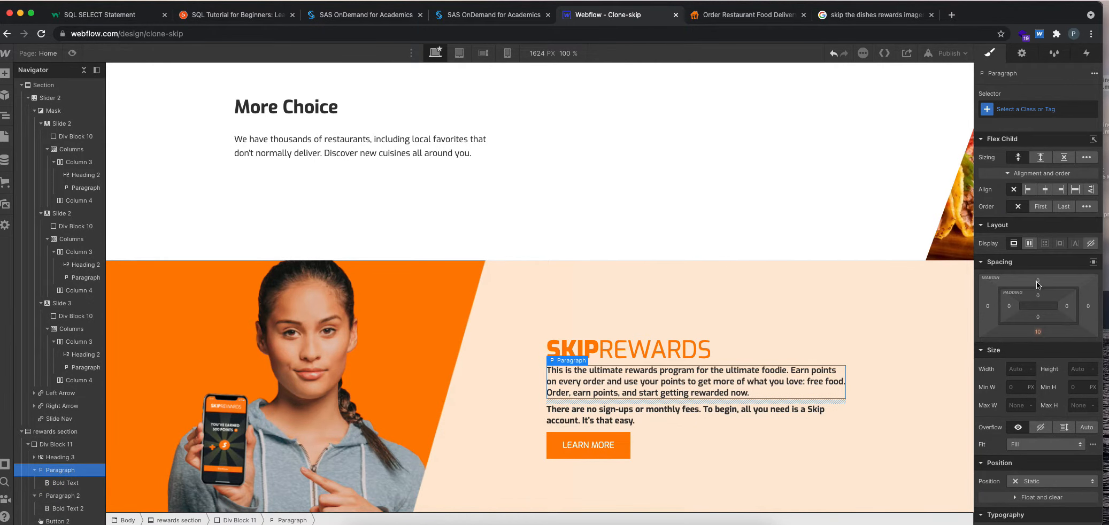
{"action": "left_click", "coordinate": [1038, 280]}
{"action": "left_click", "coordinate": [1066, 315]}
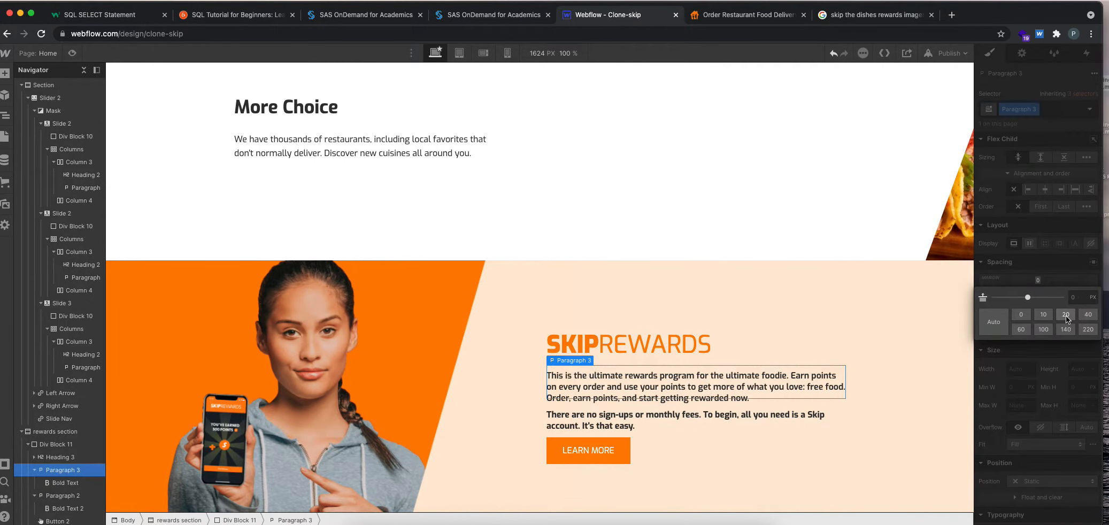
Set the second rewards paragraph's top margin to 20 px and compare the spacing with skipthedishes.com.
{"action": "left_click", "coordinate": [670, 413]}
{"action": "left_click", "coordinate": [73, 496]}
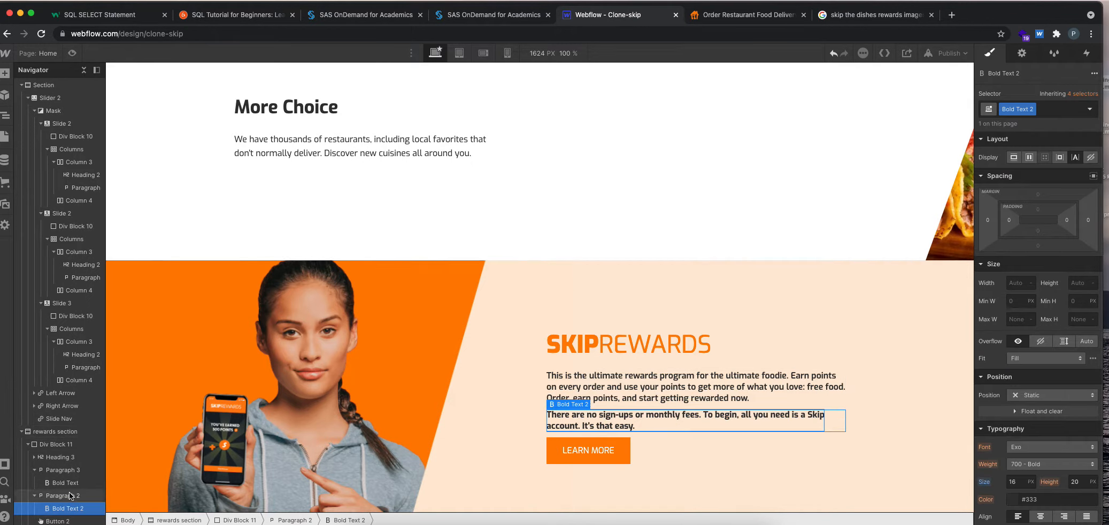
{"action": "left_click", "coordinate": [1037, 280]}
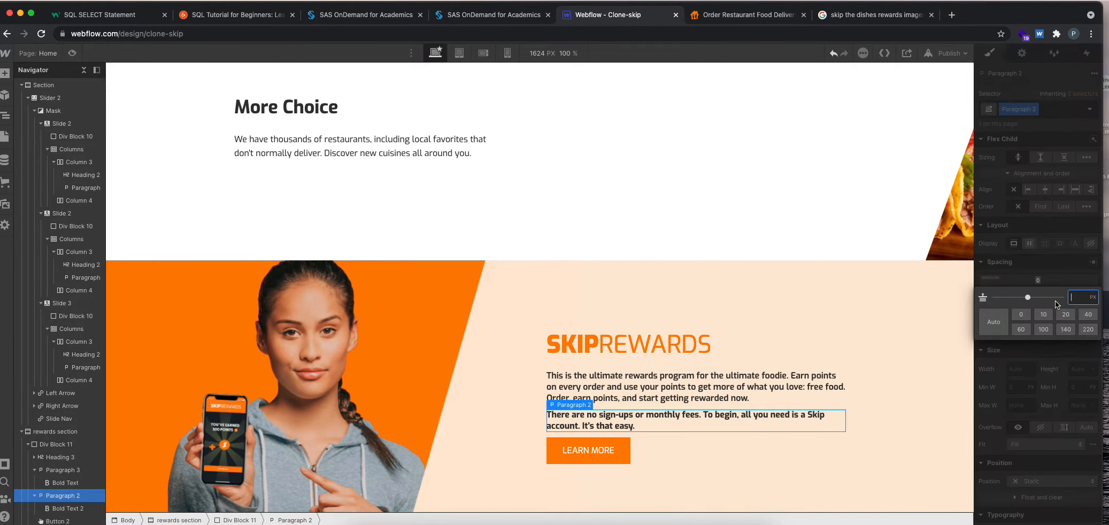
{"action": "left_click", "coordinate": [1065, 314]}
{"action": "left_click", "coordinate": [709, 17]}
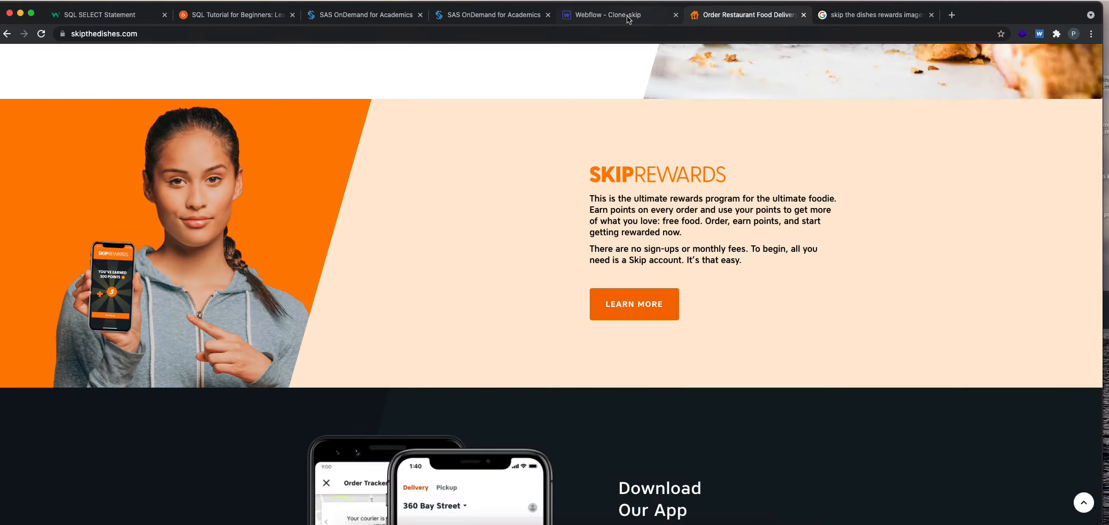
{"action": "left_click", "coordinate": [627, 17]}
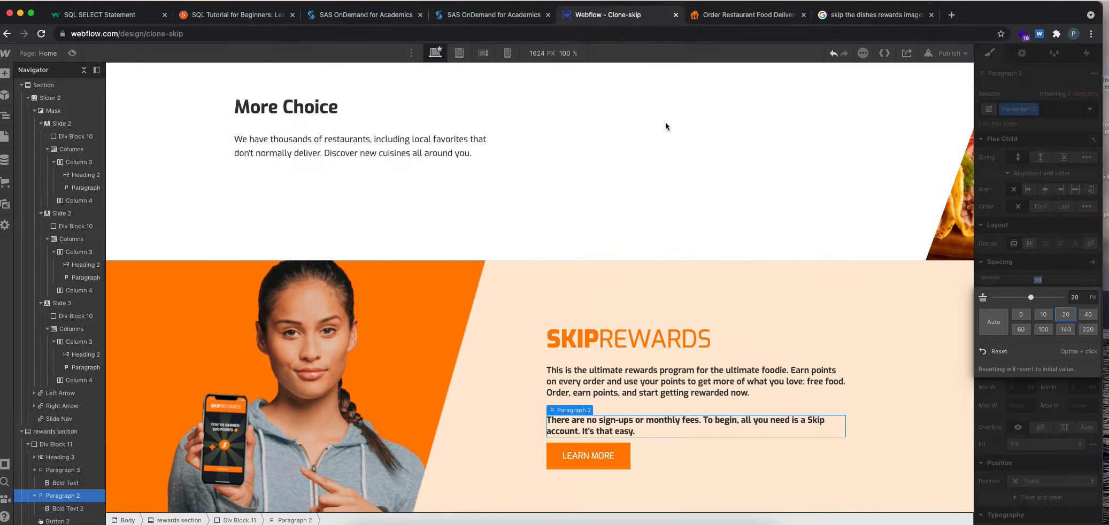
Set the top margin of both the second and the first rewards paragraph to 10 px.
{"action": "left_click", "coordinate": [1043, 314]}
{"action": "left_click", "coordinate": [63, 470]}
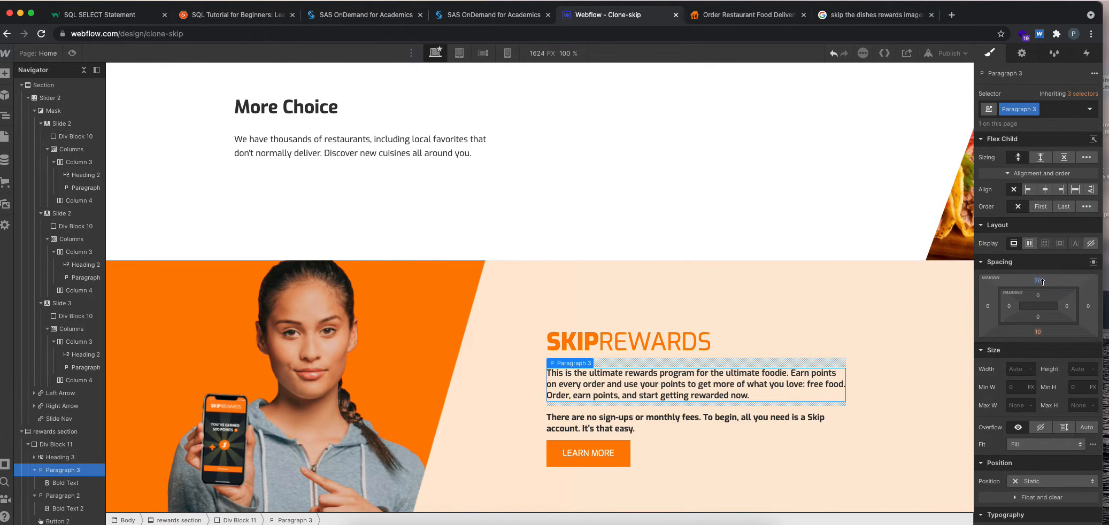
{"action": "left_click", "coordinate": [1042, 281]}
{"action": "left_click", "coordinate": [1043, 315]}
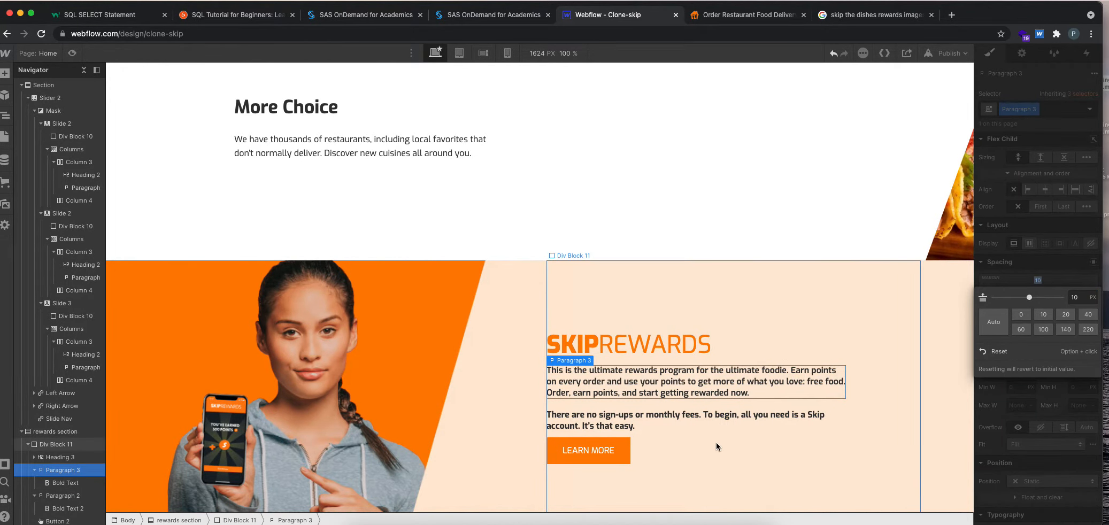
Set the LEARN MORE button's top margin to 20 px, preview the page and compare the spacing with skipthedishes.com.
{"action": "left_click", "coordinate": [619, 460]}
{"action": "left_click", "coordinate": [707, 16]}
{"action": "left_click", "coordinate": [613, 16]}
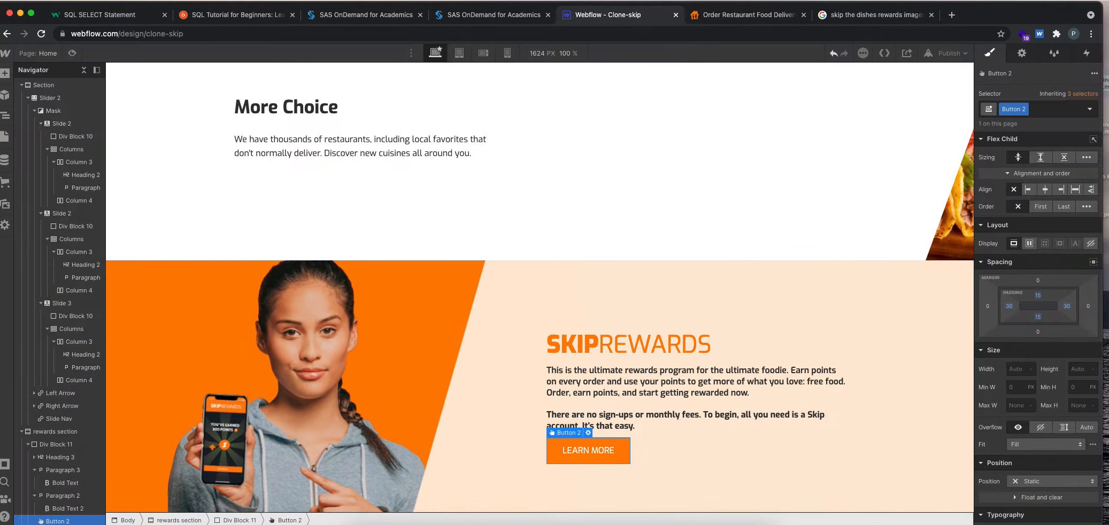
{"action": "left_click", "coordinate": [1039, 276]}
{"action": "left_click", "coordinate": [1053, 314]}
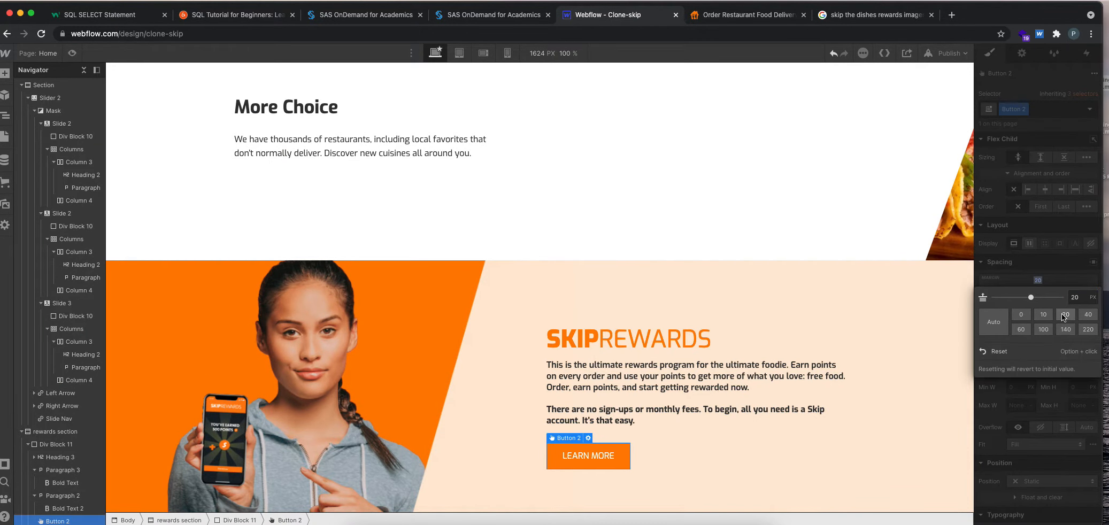
{"action": "left_click", "coordinate": [835, 477]}
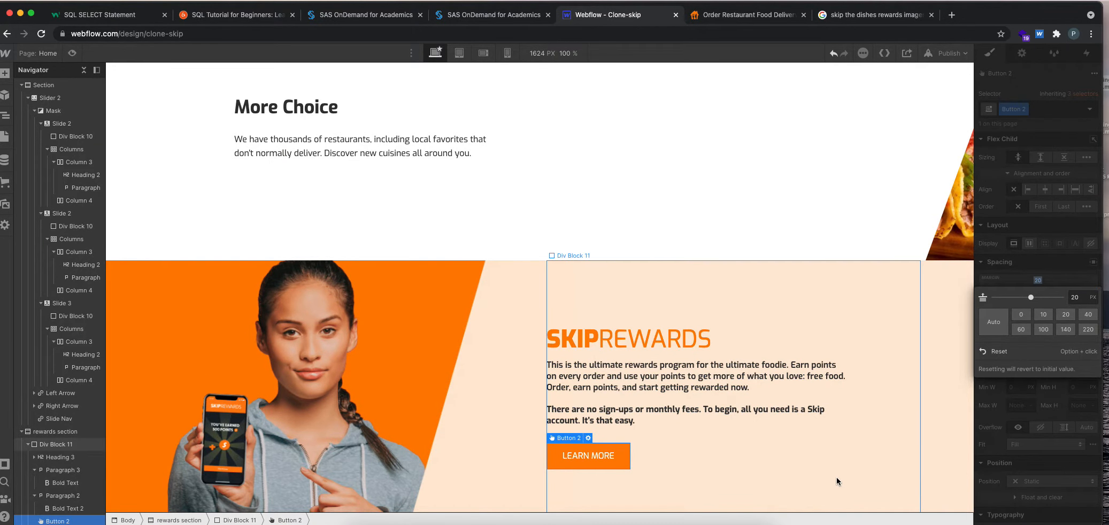
{"action": "left_click", "coordinate": [72, 54]}
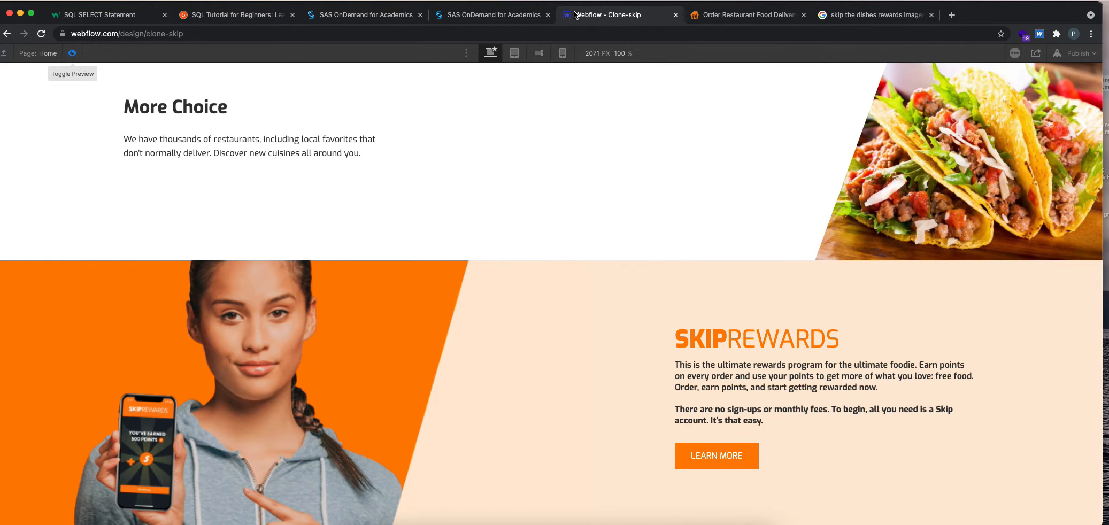
{"action": "left_click", "coordinate": [72, 54]}
{"action": "left_click", "coordinate": [748, 14]}
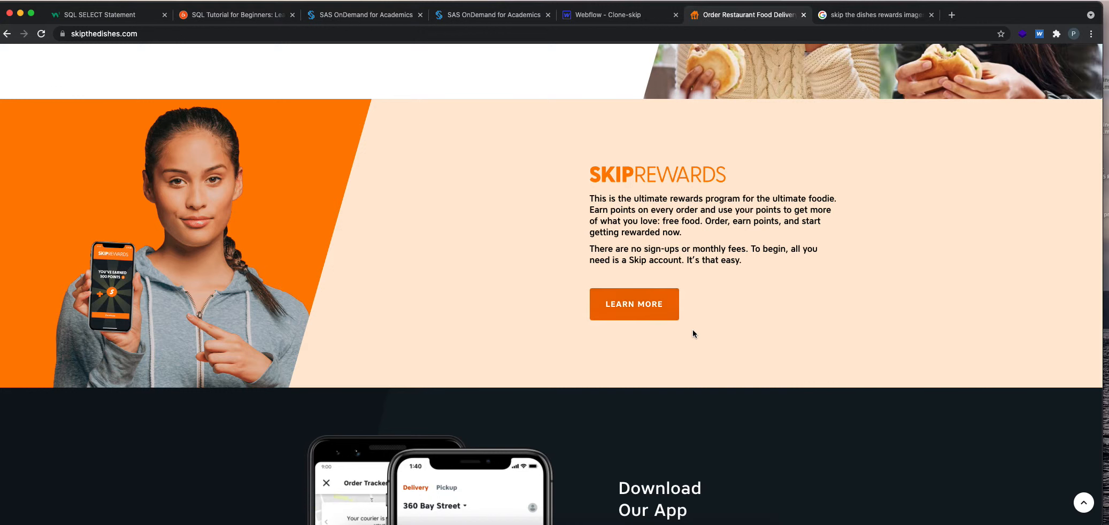
{"action": "left_click", "coordinate": [610, 22]}
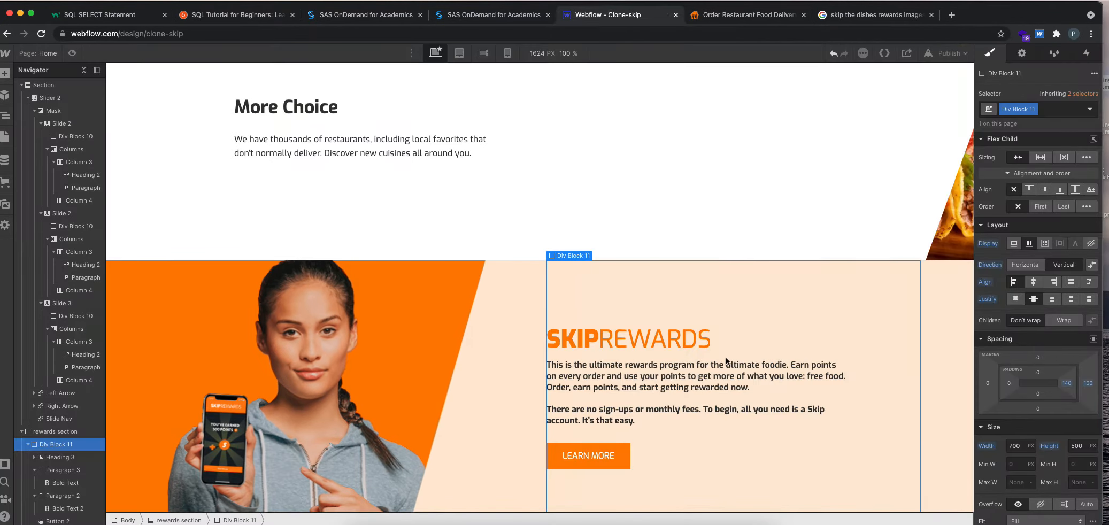
Set the LEARN MORE button's border radius to 5 px.
{"action": "left_click", "coordinate": [597, 455]}
{"action": "scroll", "coordinate": [1064, 414], "scroll_direction": "down", "scroll_amount": 7}
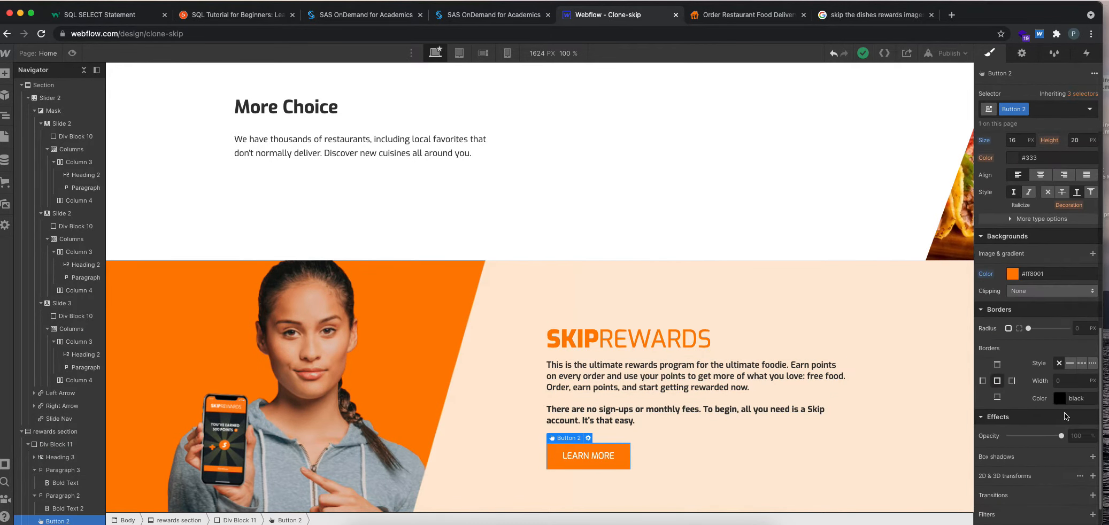
{"action": "left_click", "coordinate": [1082, 328]}
{"action": "type", "text": "5"}
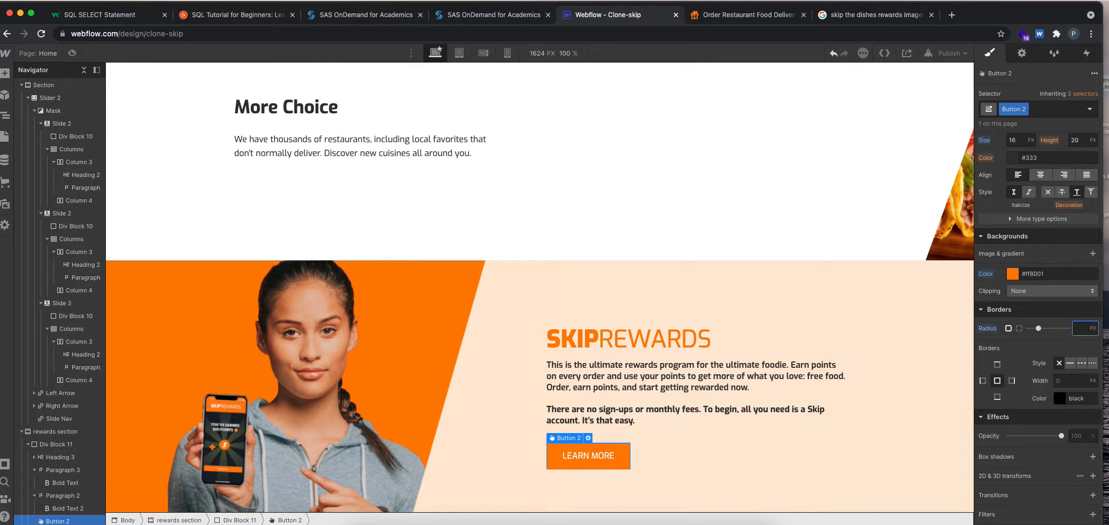
{"action": "left_click", "coordinate": [686, 431]}
{"action": "left_click", "coordinate": [627, 457]}
{"action": "left_click", "coordinate": [1082, 329]}
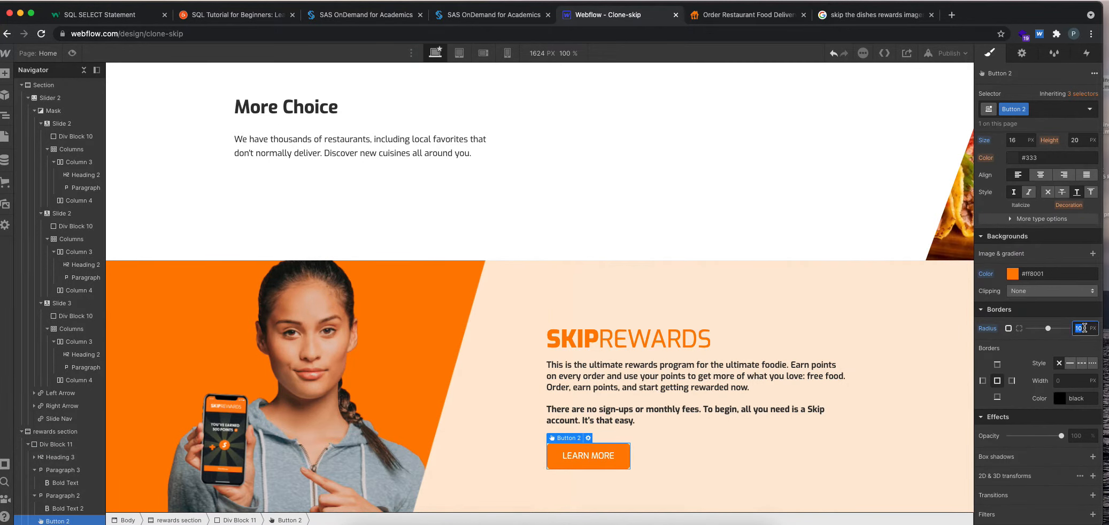
{"action": "left_click", "coordinate": [790, 455]}
Inspect the CSS styles of the LEARN MORE button on skipthedishes.com, including border radius, padding and colors.
{"action": "left_click", "coordinate": [755, 16]}
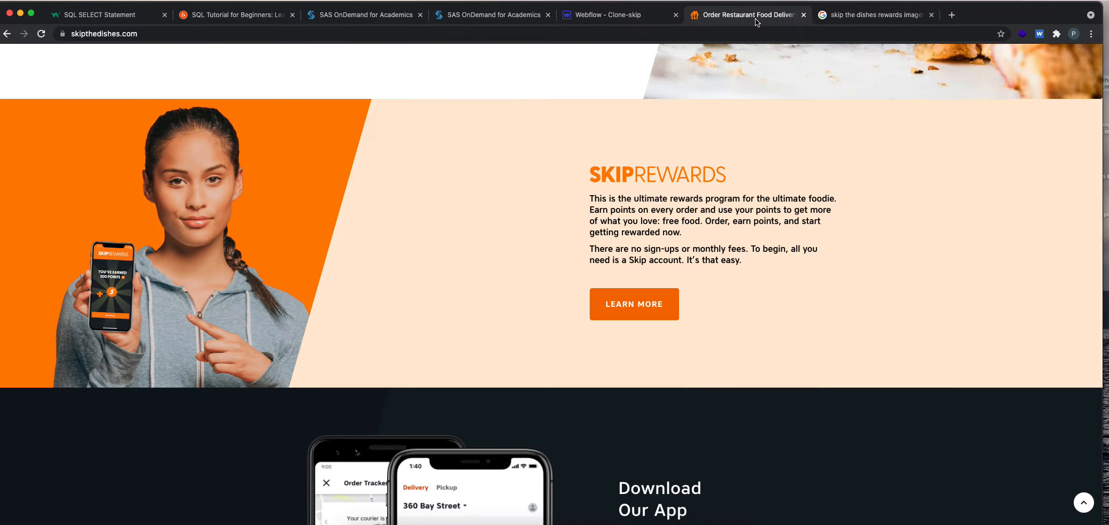
{"action": "right_click", "coordinate": [667, 309]}
{"action": "left_click", "coordinate": [685, 386]}
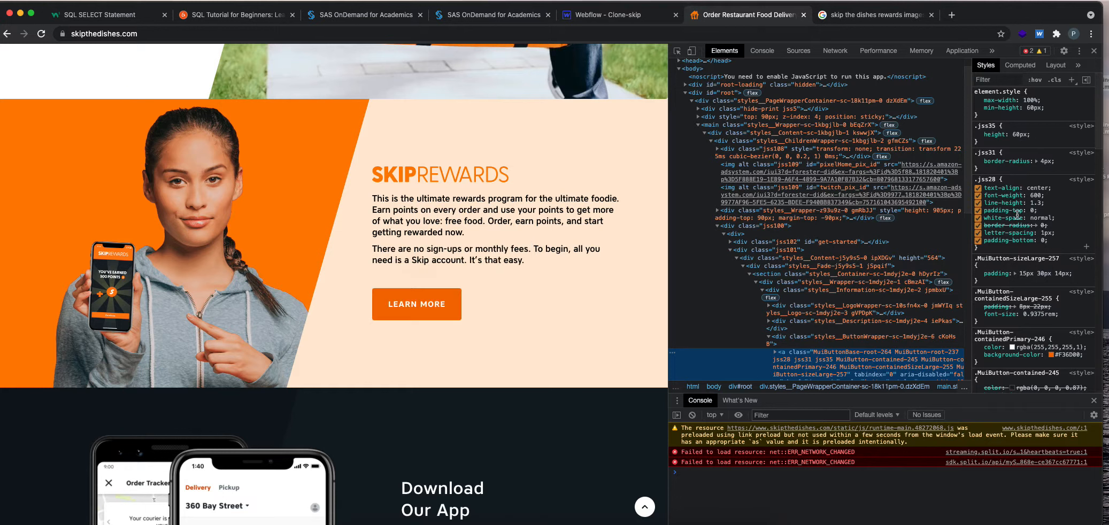
{"action": "scroll", "coordinate": [1037, 244], "scroll_direction": "down", "scroll_amount": 2}
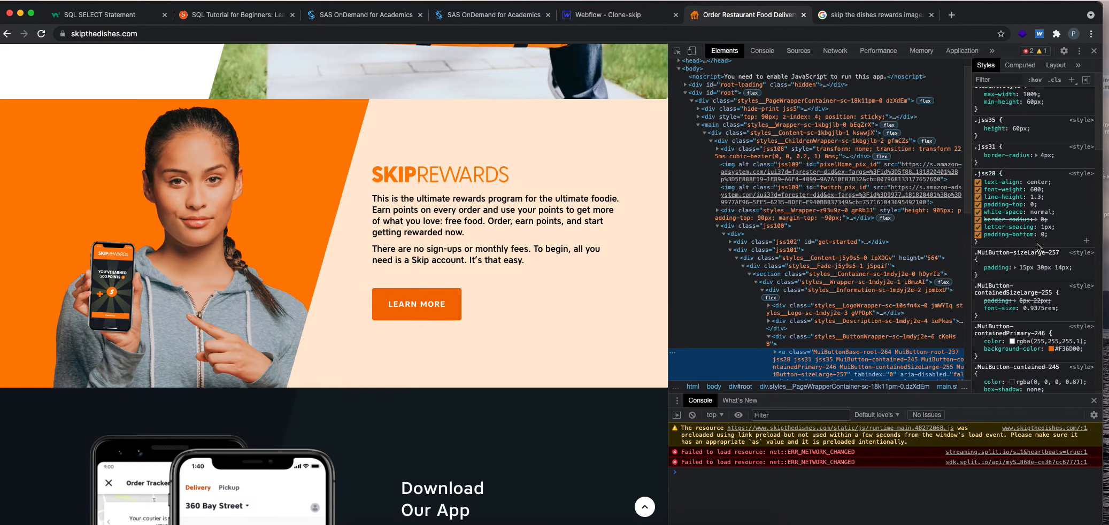
{"action": "scroll", "coordinate": [1038, 243], "scroll_direction": "down", "scroll_amount": 5}
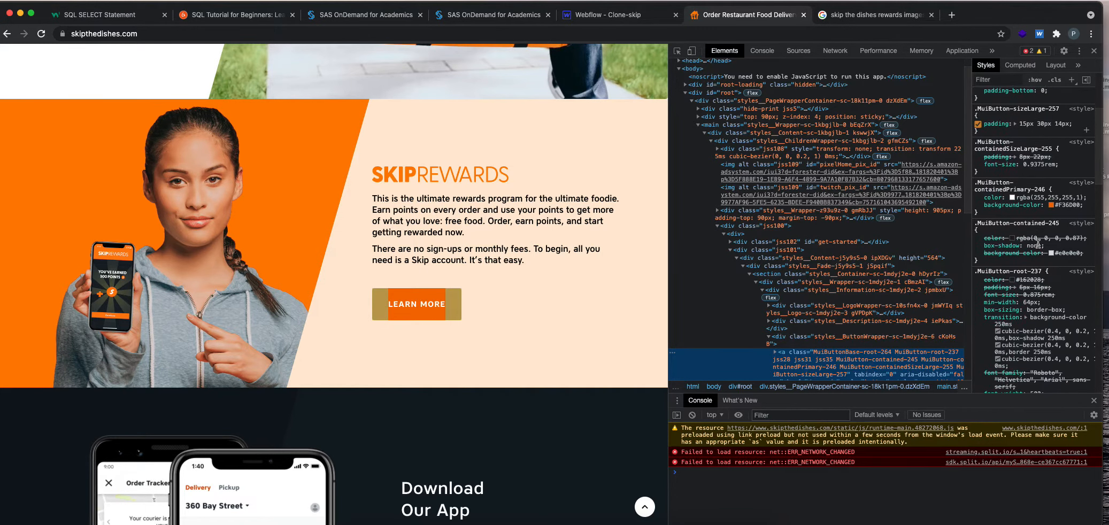
{"action": "scroll", "coordinate": [1015, 326], "scroll_direction": "down", "scroll_amount": 7}
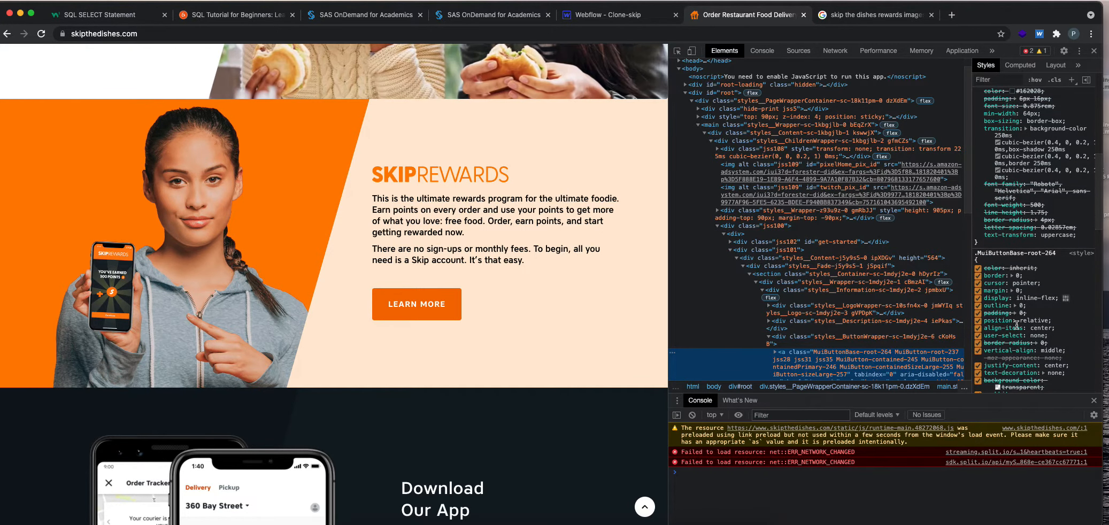
{"action": "scroll", "coordinate": [1037, 214], "scroll_direction": "down", "scroll_amount": 3}
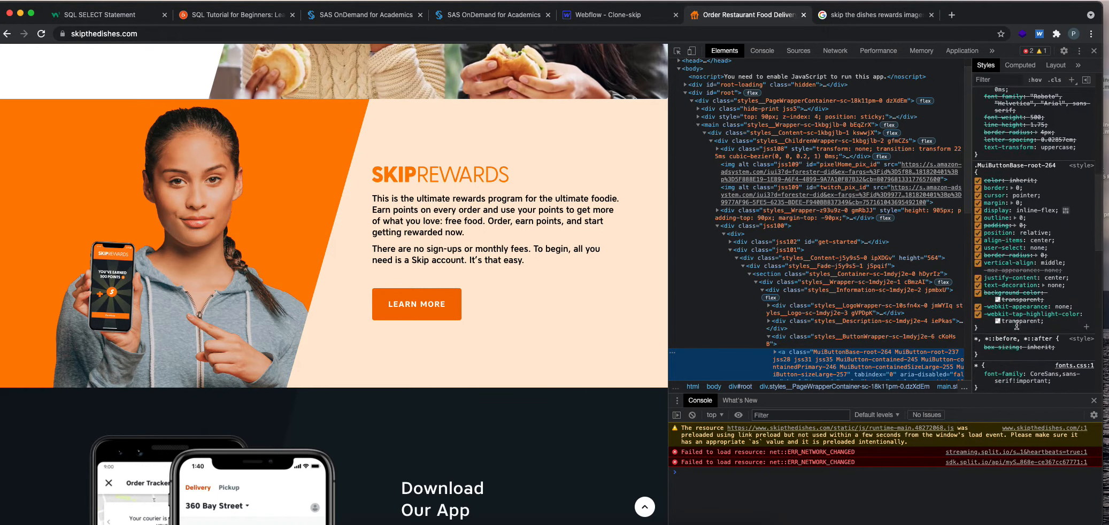
Back in the Webflow project, set the LEARN MORE button's border radius to 4 px.
{"action": "left_click", "coordinate": [652, 16]}
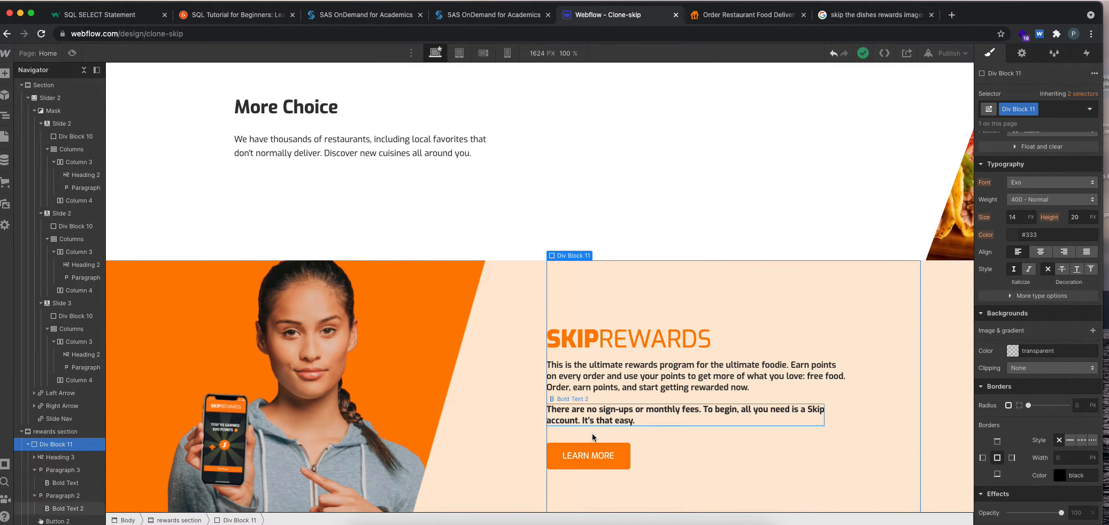
{"action": "left_click", "coordinate": [594, 459]}
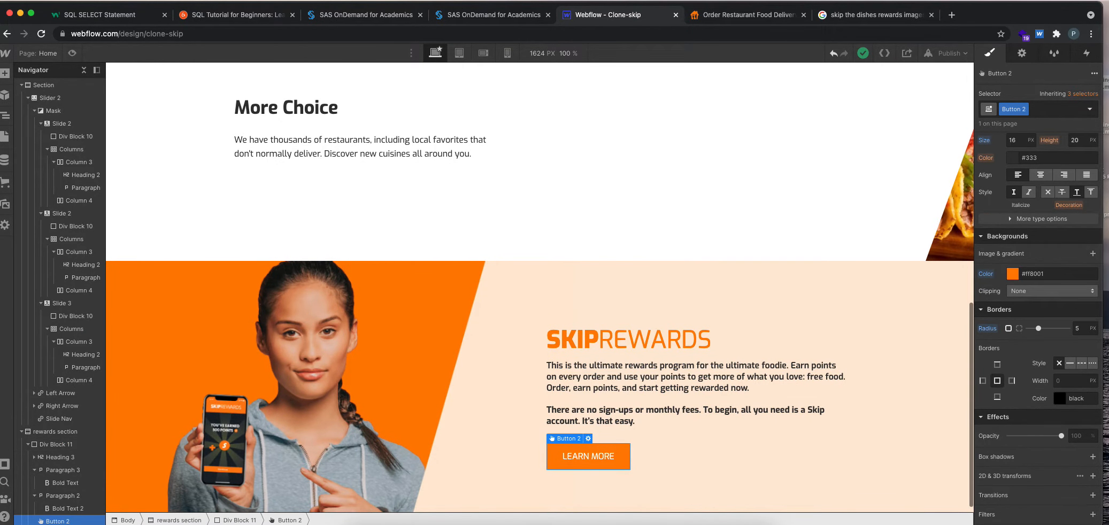
{"action": "left_click", "coordinate": [1083, 328]}
{"action": "type", "text": "4"}
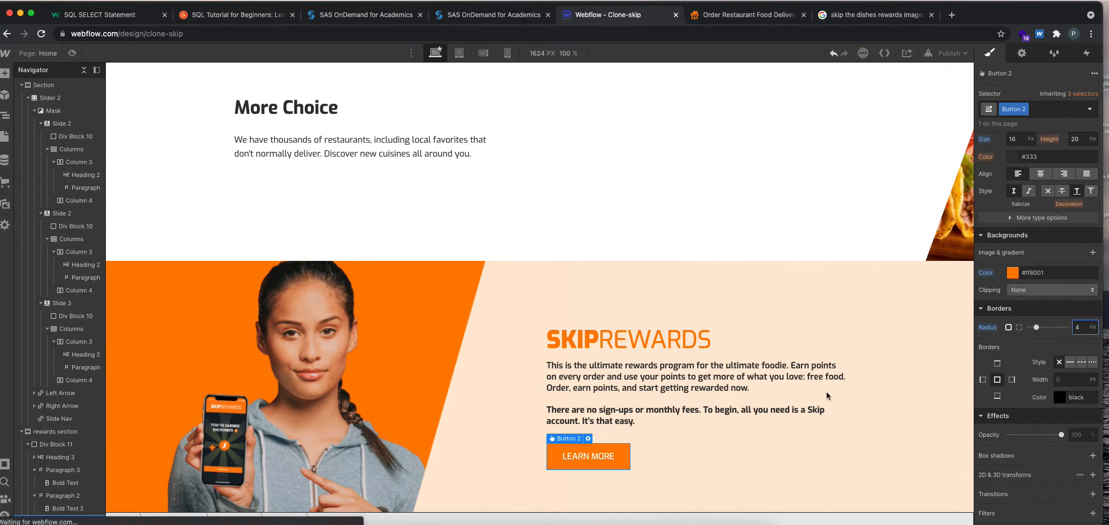
{"action": "left_click", "coordinate": [734, 427]}
Examine the LEARN MORE button's hover effect and style rules on skipthedishes.com, comparing them with the Webflow version.
{"action": "scroll", "coordinate": [615, 446], "scroll_direction": "down", "scroll_amount": 1}
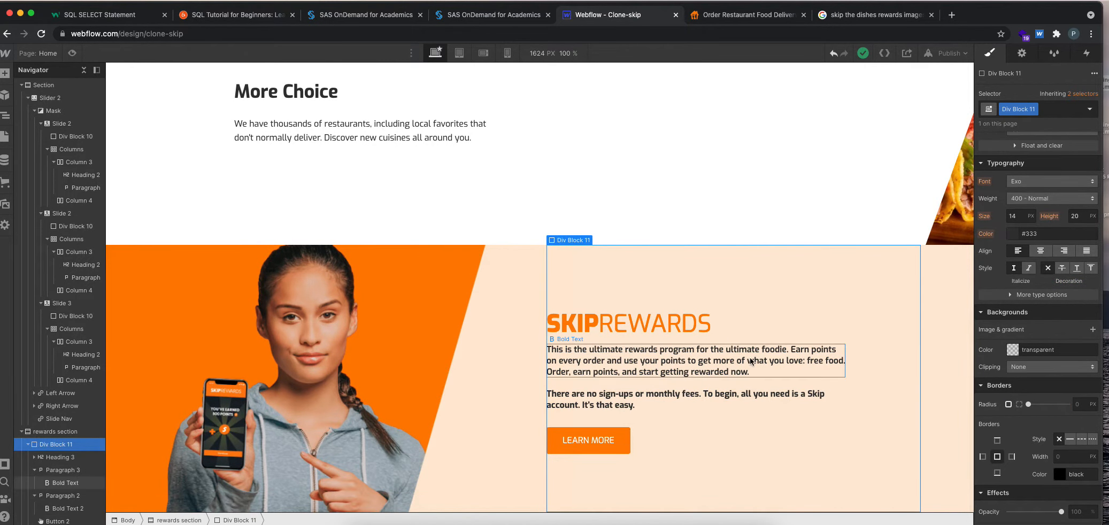
{"action": "left_click", "coordinate": [737, 16]}
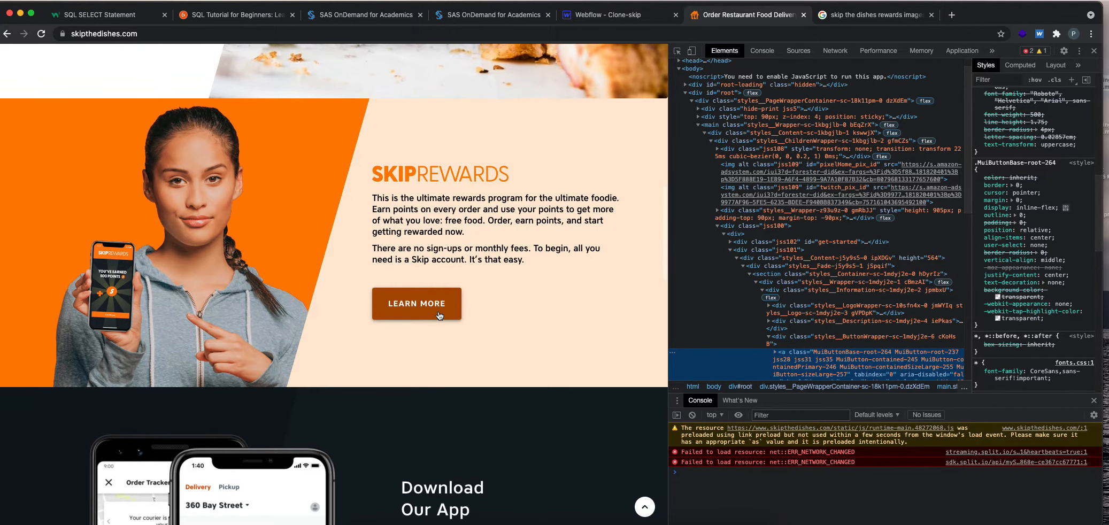
{"action": "scroll", "coordinate": [439, 316], "scroll_direction": "up", "scroll_amount": 1}
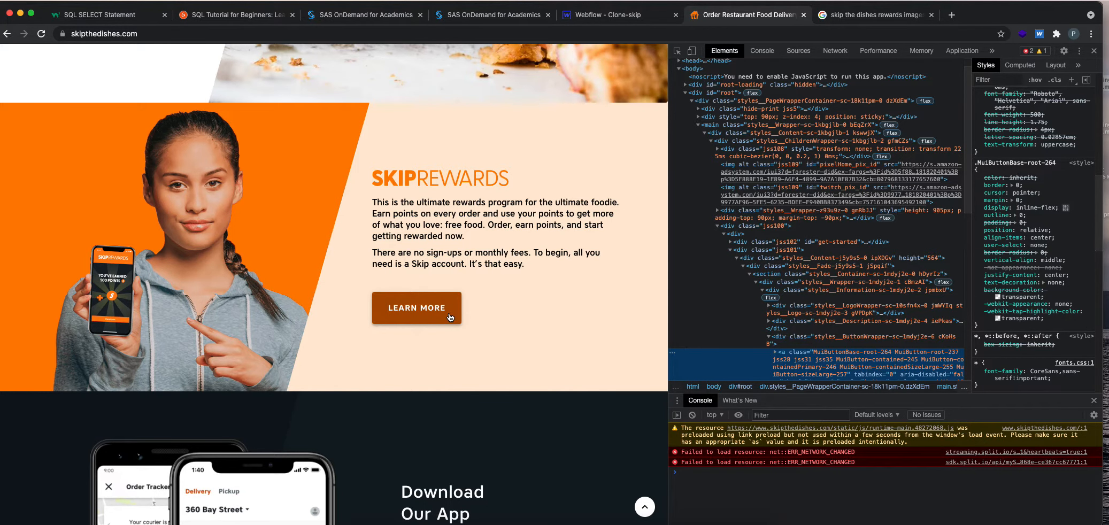
{"action": "left_click", "coordinate": [597, 17]}
{"action": "left_click", "coordinate": [748, 14]}
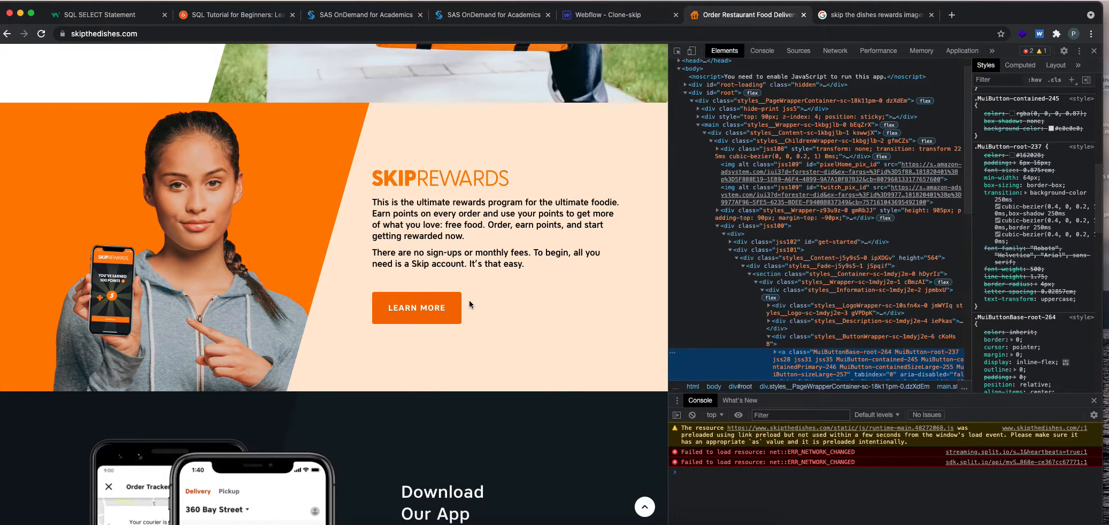
{"action": "left_click", "coordinate": [624, 18]}
Switch the LEARN MORE button's styling to the Hover state and adjust that state's opacity, ending at 100%.
{"action": "left_click", "coordinate": [620, 445]}
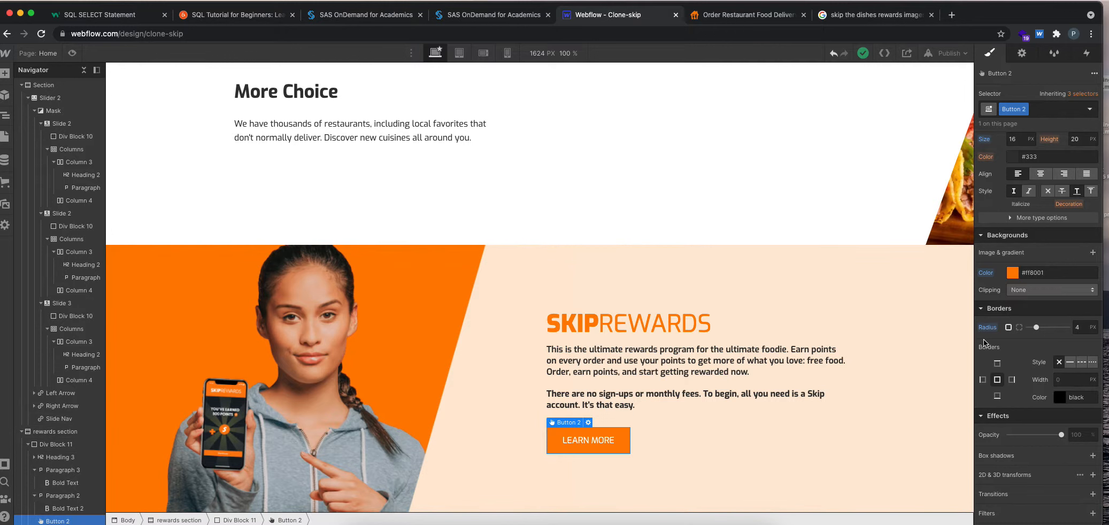
{"action": "scroll", "coordinate": [1000, 351], "scroll_direction": "up", "scroll_amount": 10}
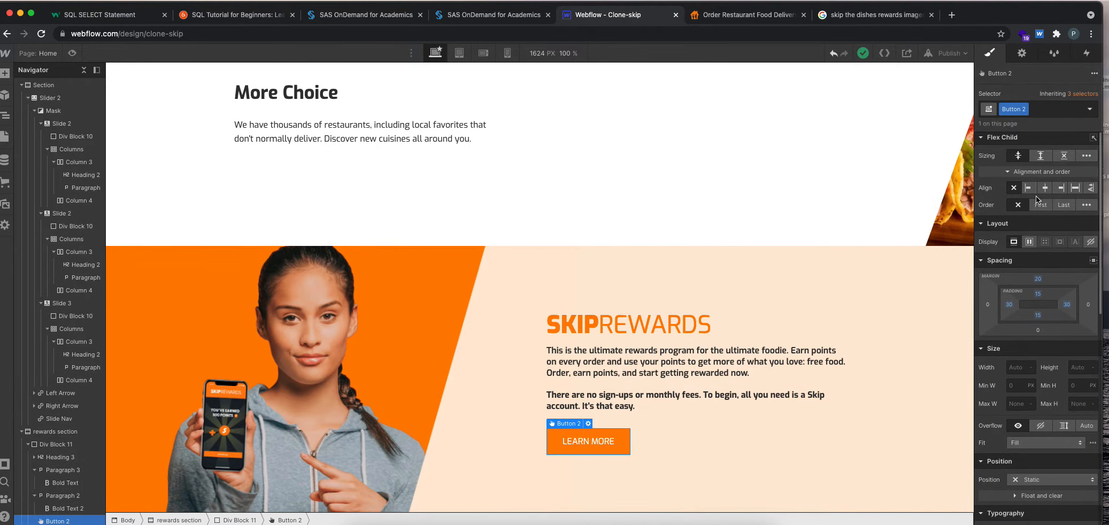
{"action": "left_click", "coordinate": [1092, 110]}
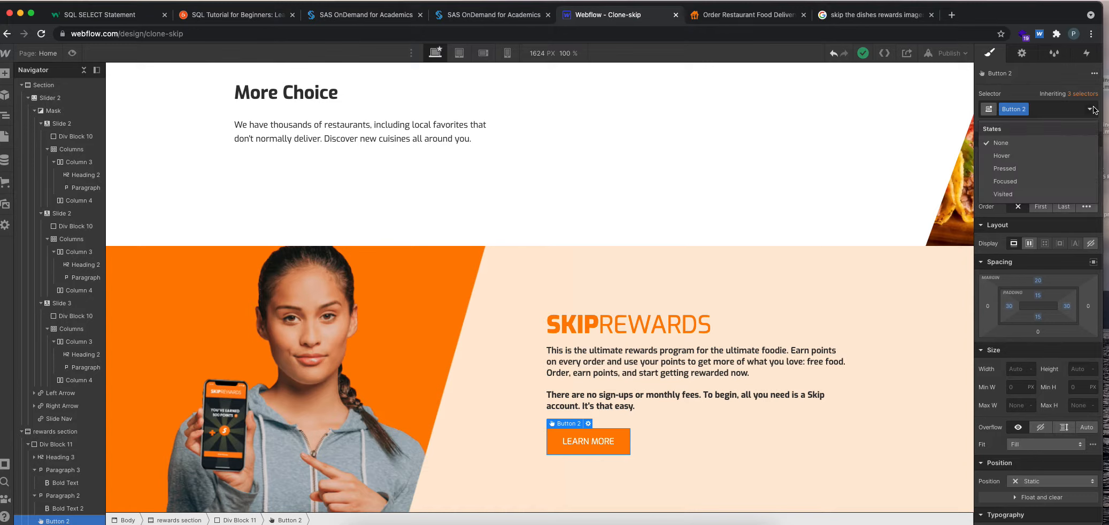
{"action": "left_click", "coordinate": [1029, 159]}
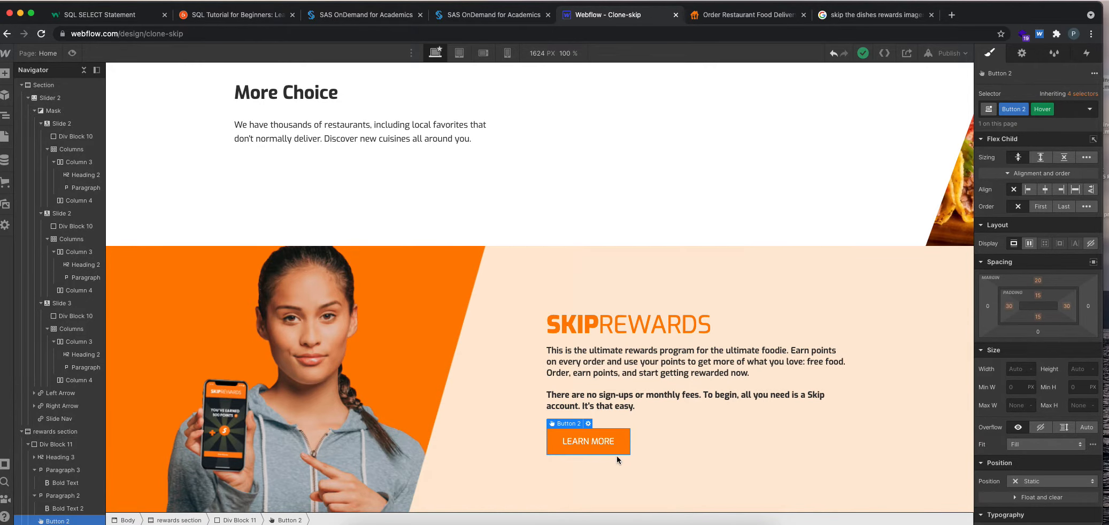
{"action": "left_click", "coordinate": [750, 199]}
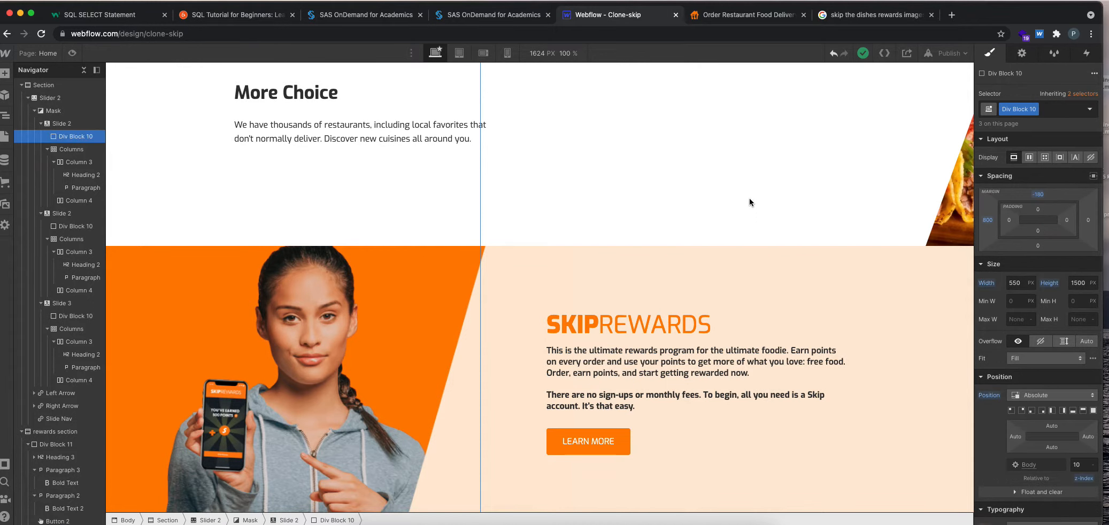
{"action": "left_click", "coordinate": [629, 440]}
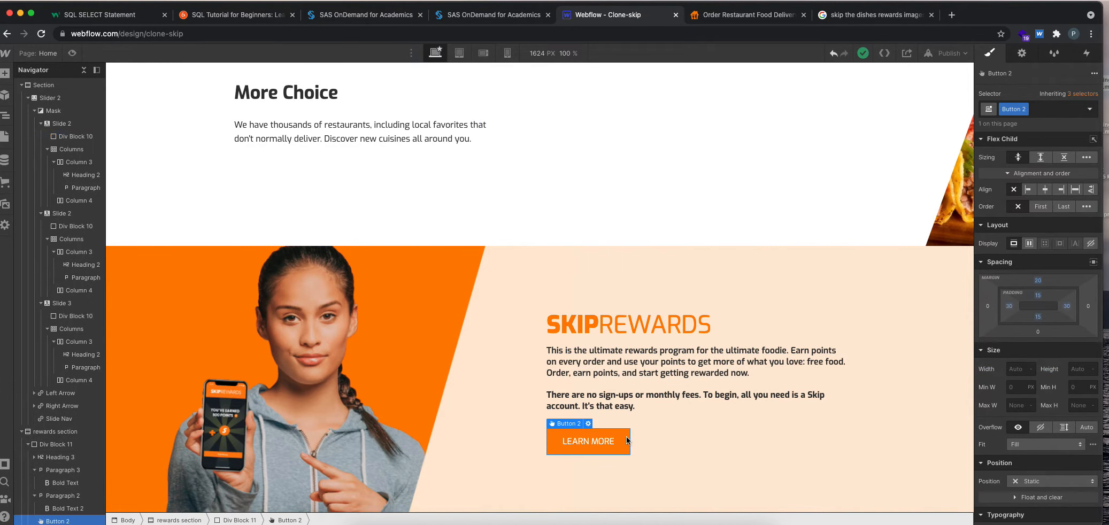
{"action": "left_click", "coordinate": [1089, 109]}
{"action": "left_click", "coordinate": [1015, 156]}
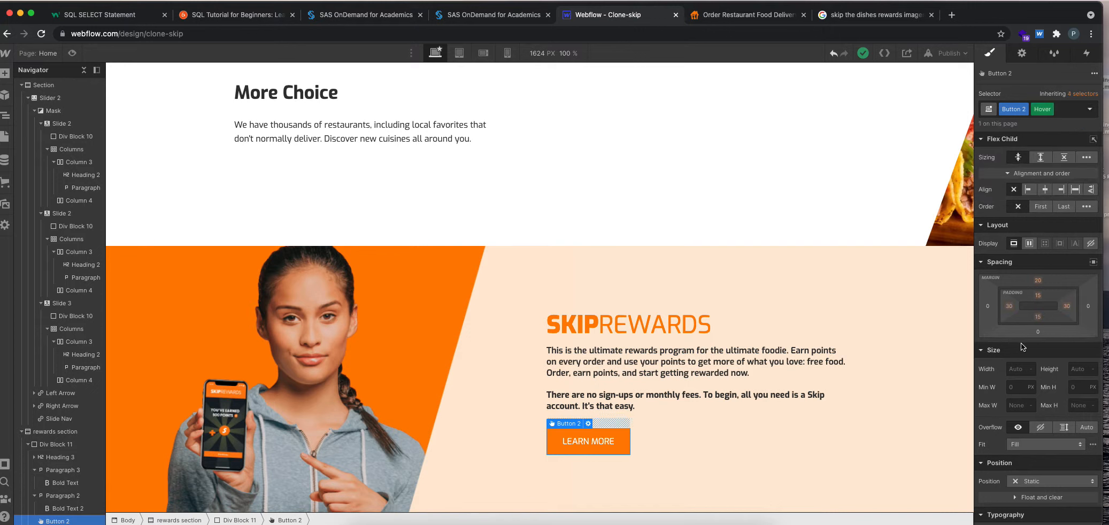
{"action": "scroll", "coordinate": [1020, 343], "scroll_direction": "down", "scroll_amount": 8}
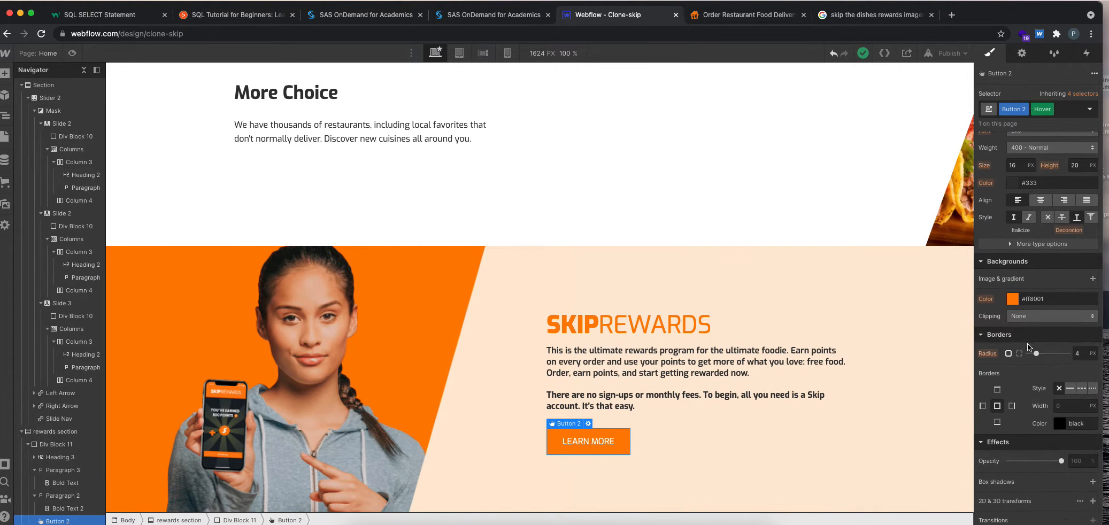
{"action": "scroll", "coordinate": [1028, 344], "scroll_direction": "down", "scroll_amount": 3}
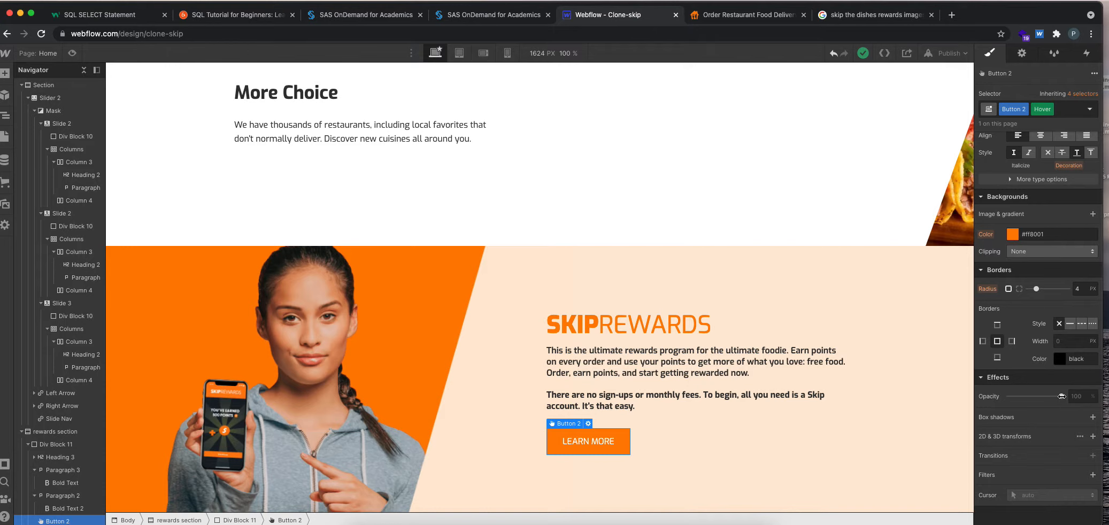
{"action": "mouse_move", "coordinate": [1061, 396]}
{"action": "left_mouse_down"}
{"action": "mouse_move", "coordinate": [1028, 396]}
{"action": "mouse_move", "coordinate": [1081, 396]}
{"action": "left_mouse_up"}
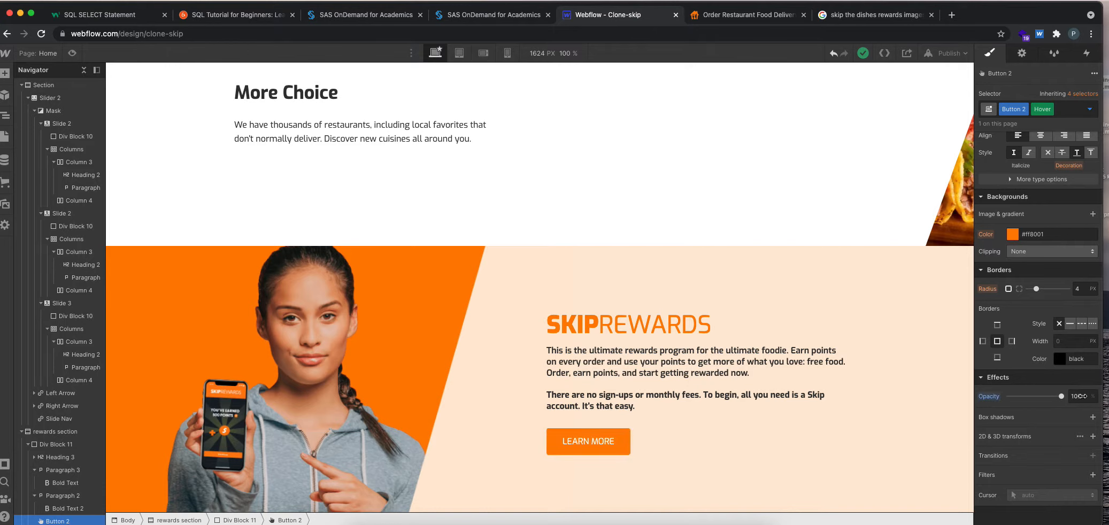
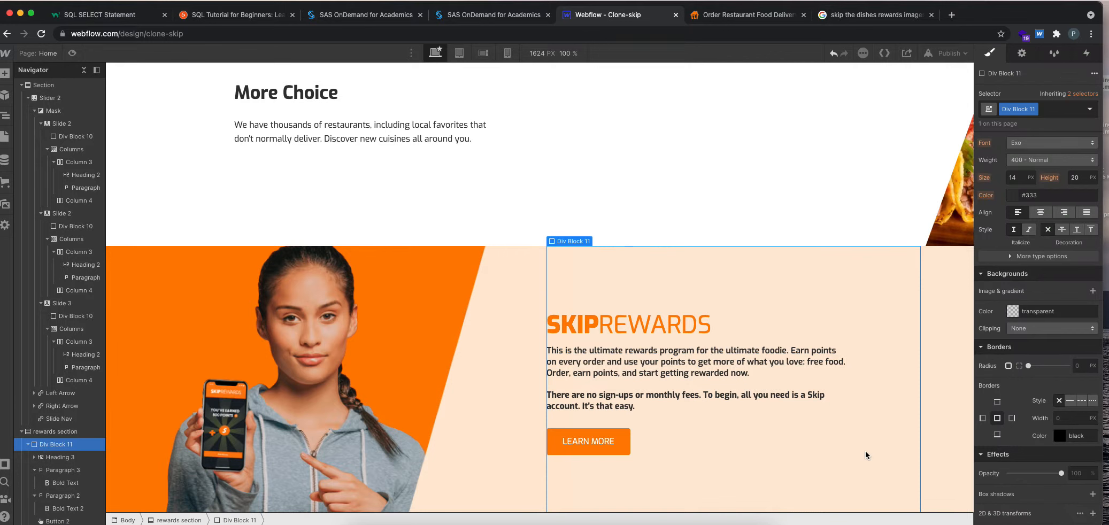
Preview the Webflow page and compare the LEARN MORE button's size and hover effect with the original on skipthedishes.com.
{"action": "left_click", "coordinate": [780, 205]}
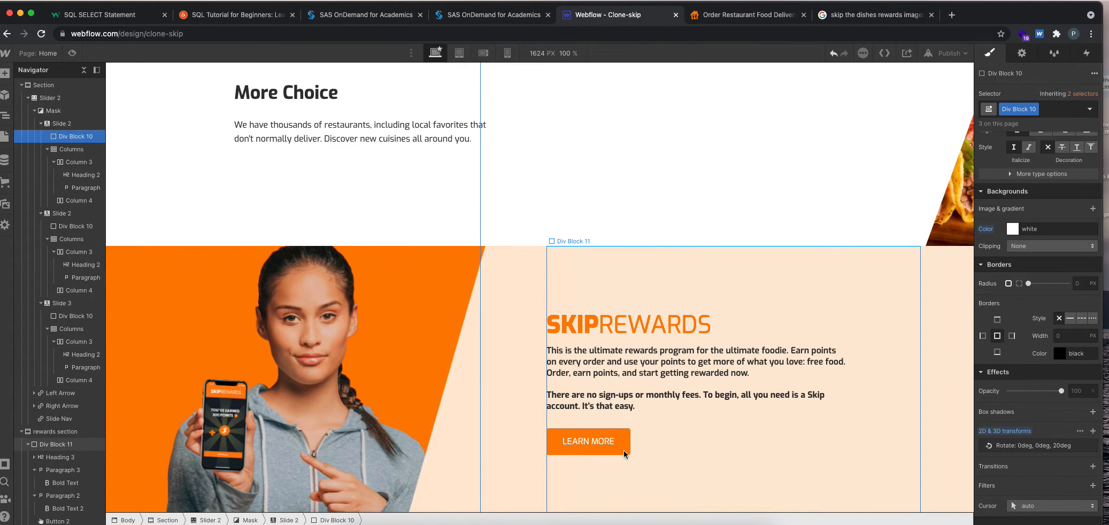
{"action": "left_click", "coordinate": [72, 54]}
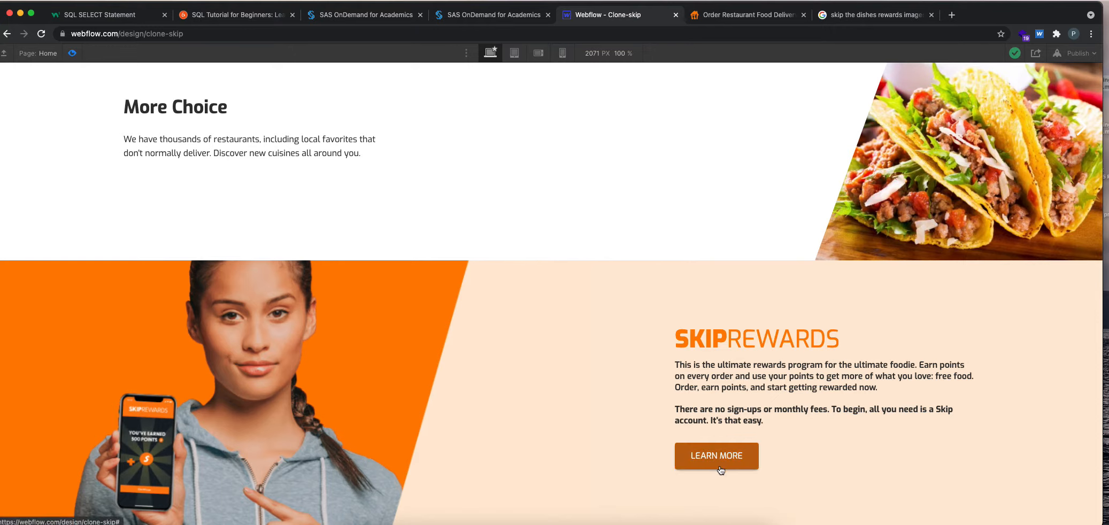
{"action": "left_click", "coordinate": [732, 22]}
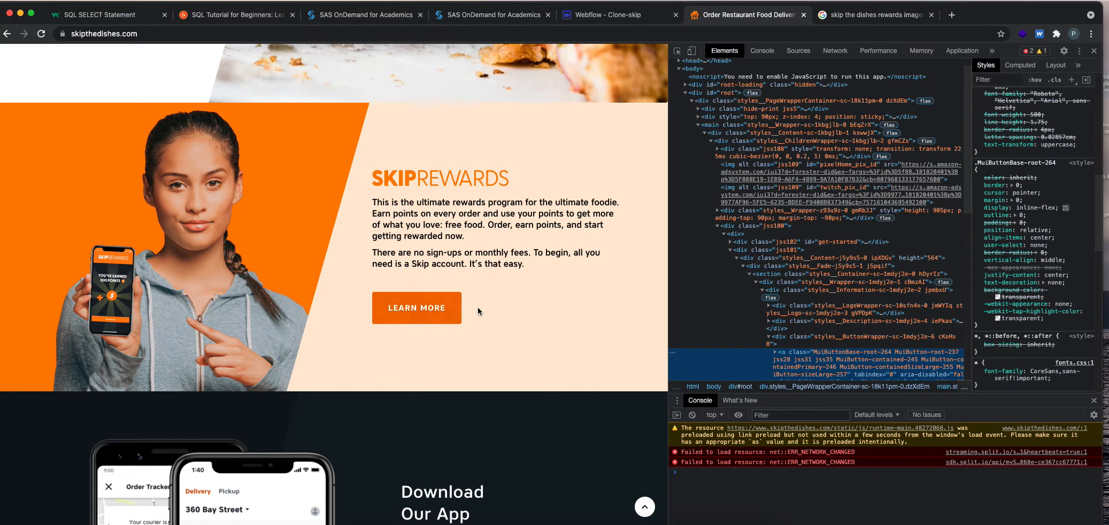
{"action": "left_click", "coordinate": [599, 17]}
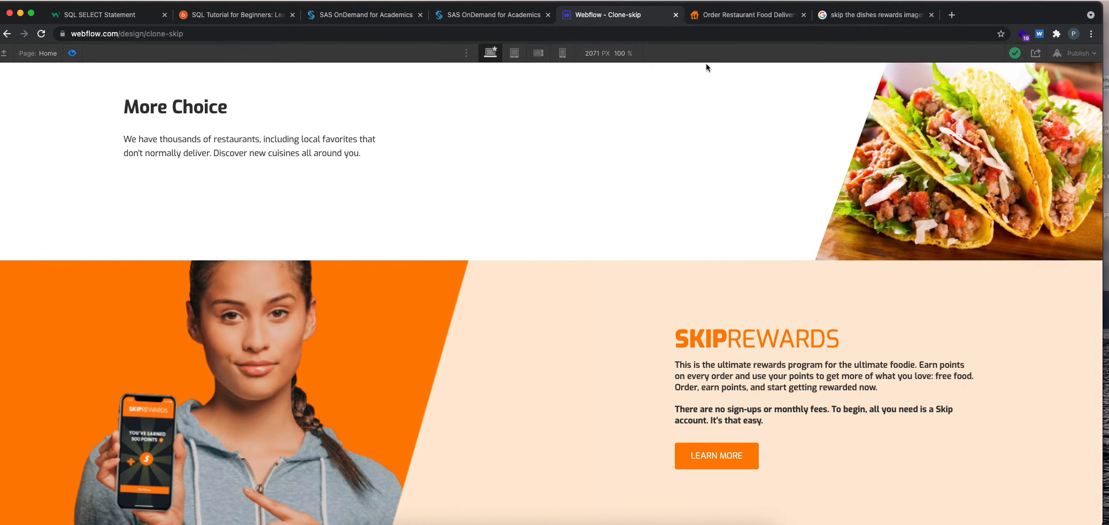
{"action": "left_click", "coordinate": [69, 51]}
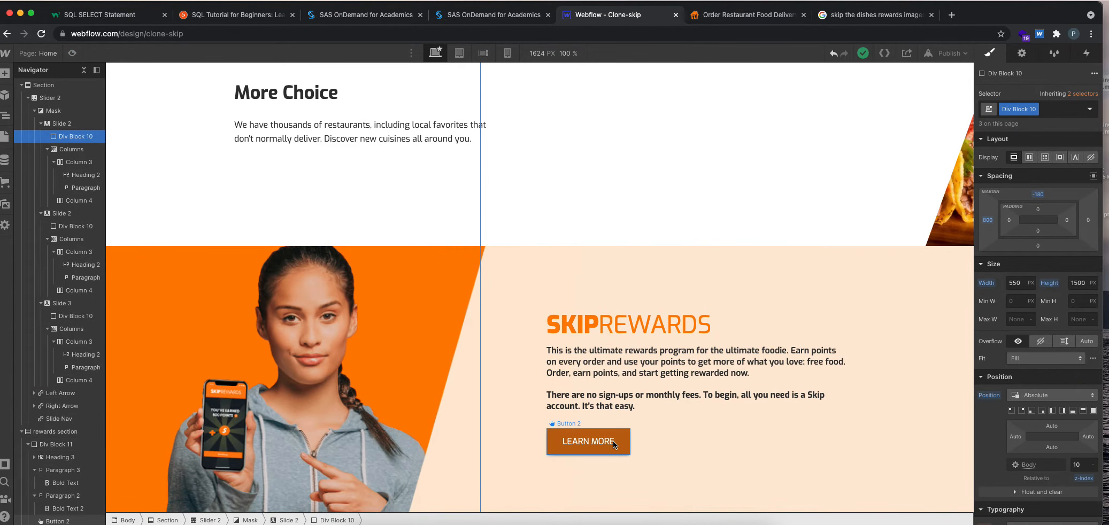
Set the LEARN MORE button's left and right padding to 40 px.
{"action": "left_click", "coordinate": [612, 441]}
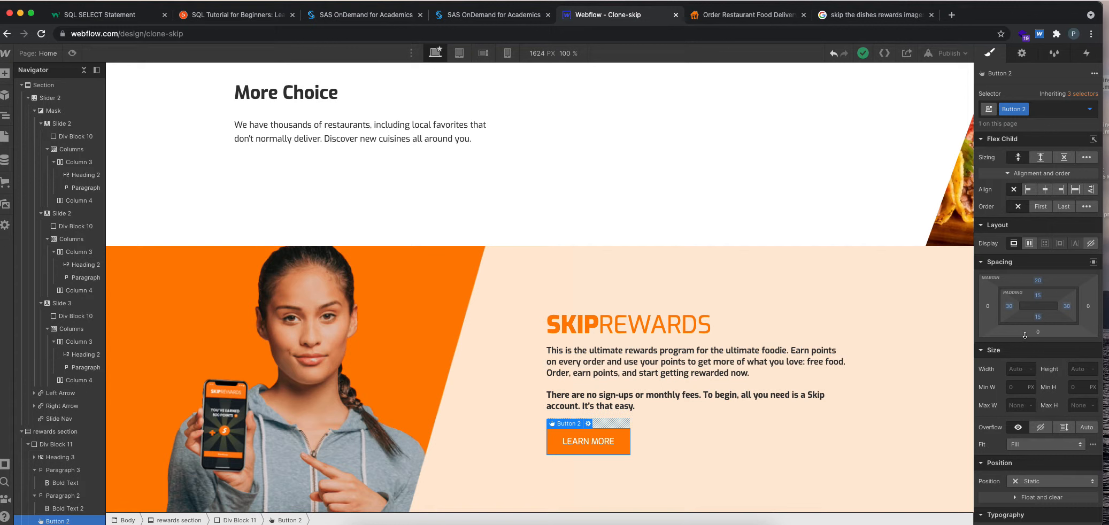
{"action": "left_click", "coordinate": [1010, 306]}
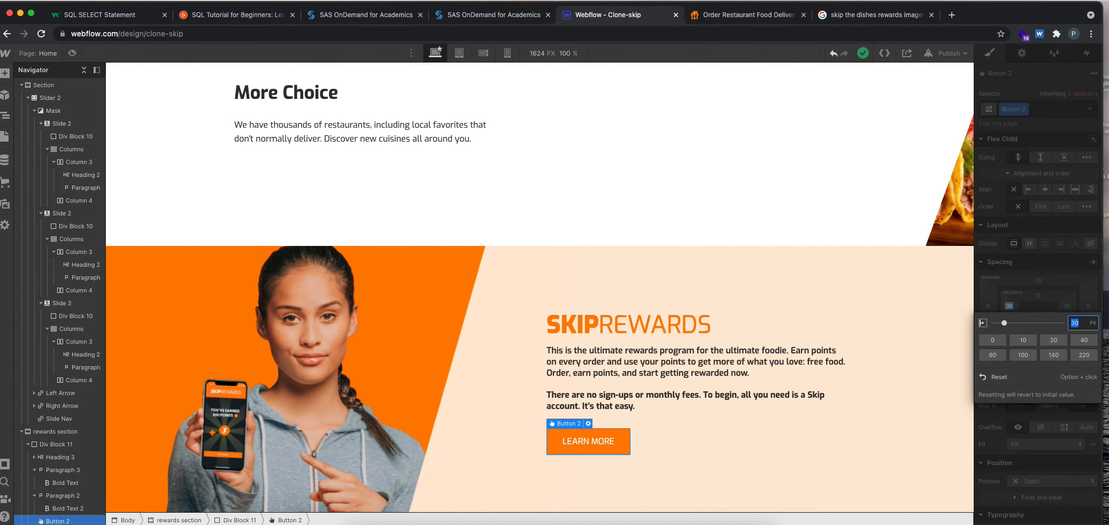
{"action": "type", "text": "40"}
{"action": "key", "text": "Return"}
{"action": "left_click", "coordinate": [1066, 306]}
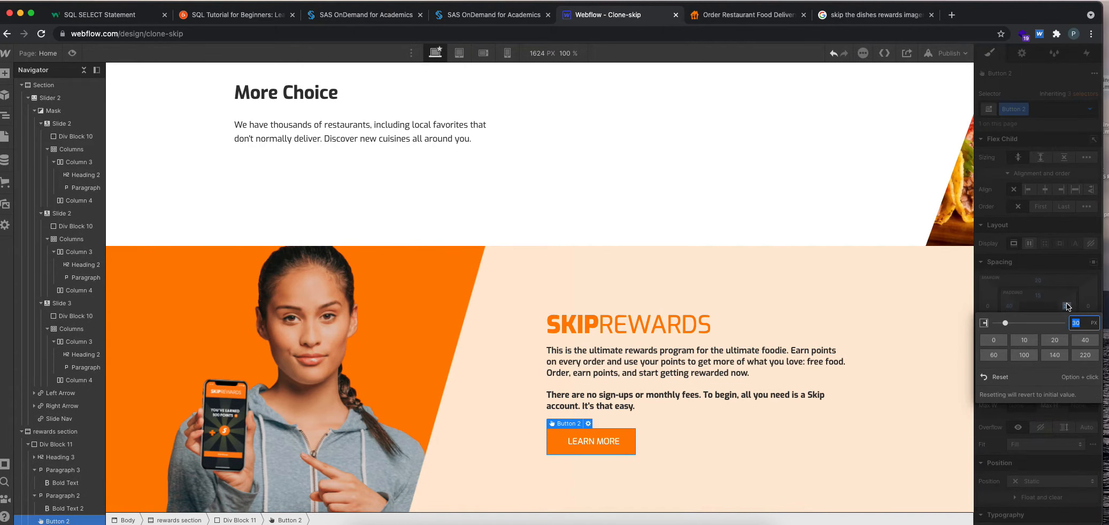
{"action": "type", "text": "40"}
{"action": "key", "text": "Return"}
Set the LEARN MORE button's top and bottom padding to 20 px.
{"action": "left_click", "coordinate": [1038, 296]}
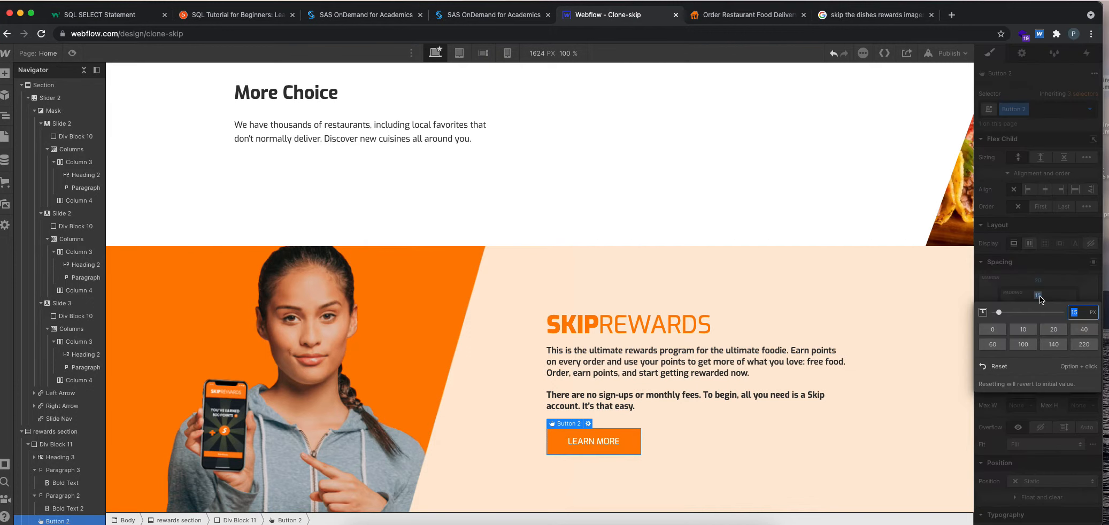
{"action": "type", "text": "20"}
{"action": "key", "text": "Return"}
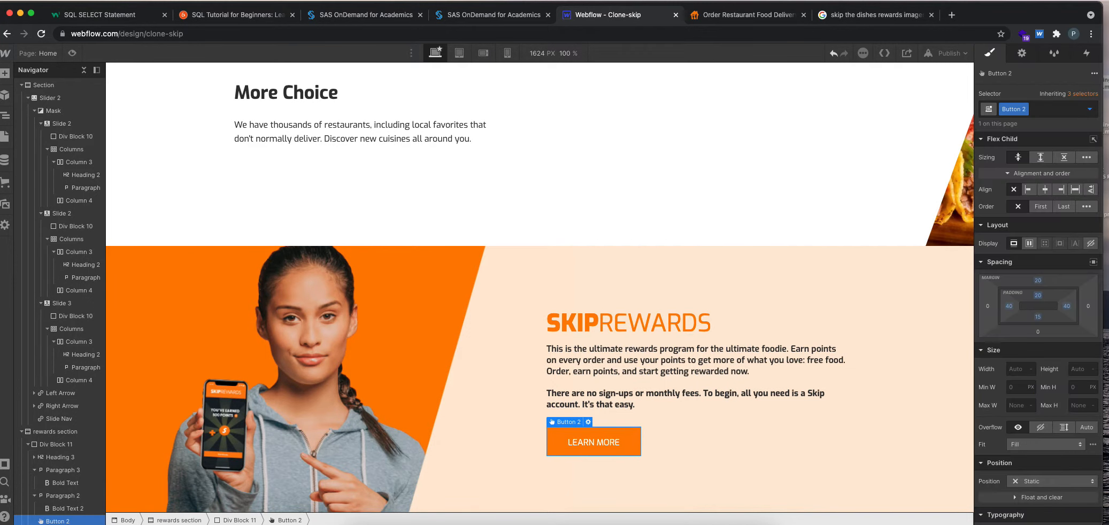
{"action": "left_click", "coordinate": [1037, 317]}
{"action": "type", "text": "20"}
{"action": "key", "text": "Return"}
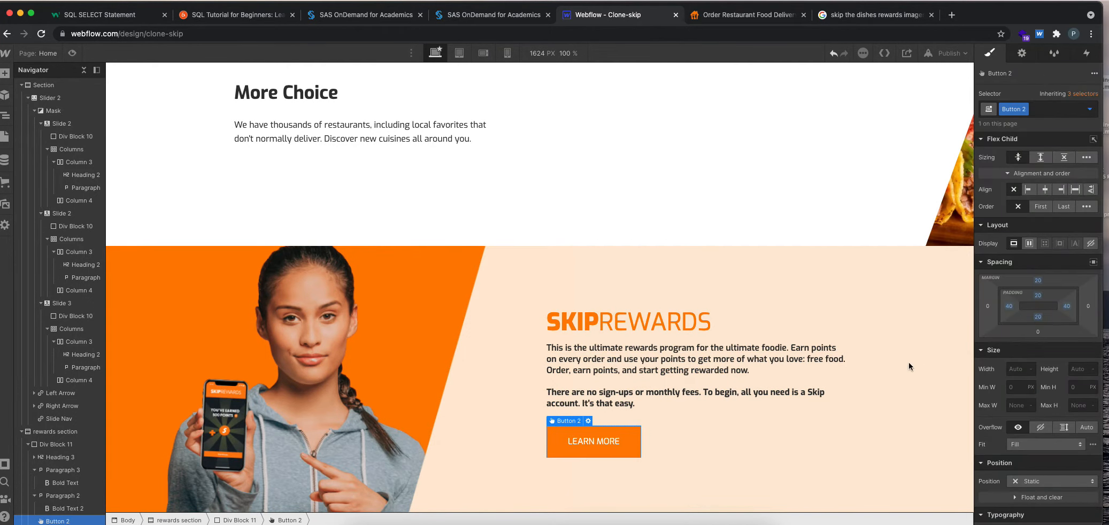
Preview the cloned page and review it from the hero section down to the SkipRewards section.
{"action": "left_click", "coordinate": [71, 53]}
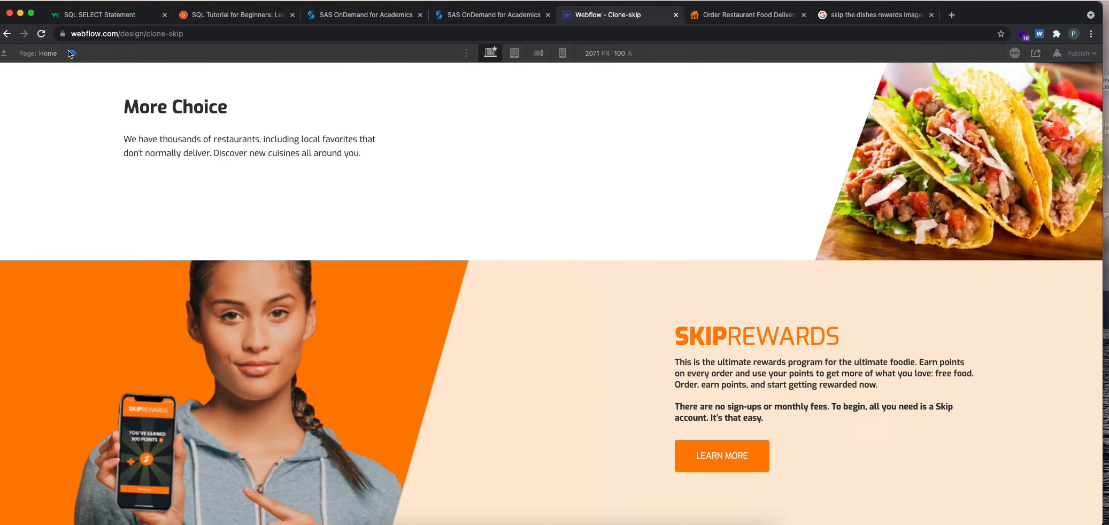
{"action": "scroll", "coordinate": [480, 308], "scroll_direction": "up", "scroll_amount": 3}
{"action": "scroll", "coordinate": [484, 307], "scroll_direction": "down", "scroll_amount": 3}
{"action": "scroll", "coordinate": [484, 307], "scroll_direction": "up", "scroll_amount": 10}
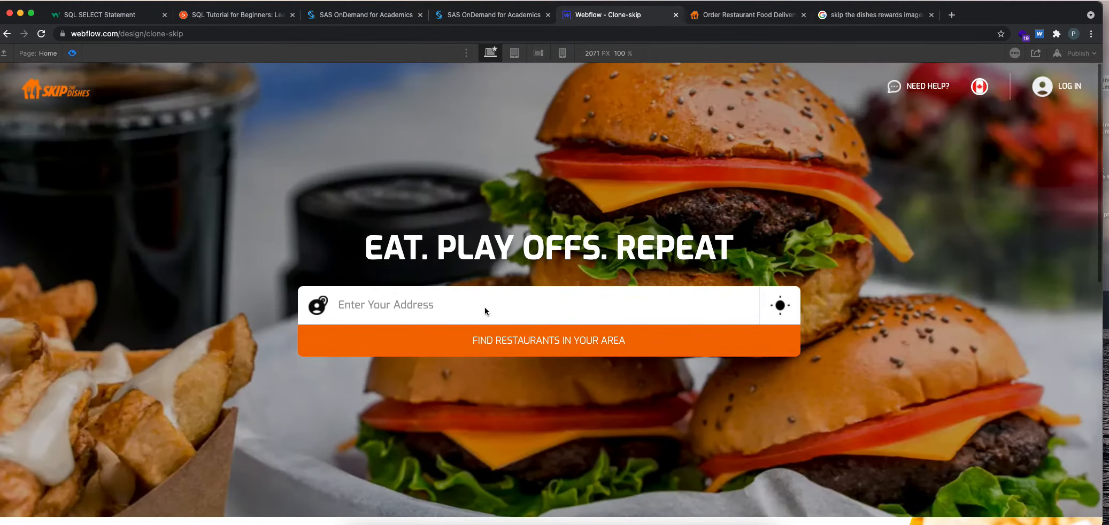
{"action": "scroll", "coordinate": [484, 307], "scroll_direction": "down", "scroll_amount": 8}
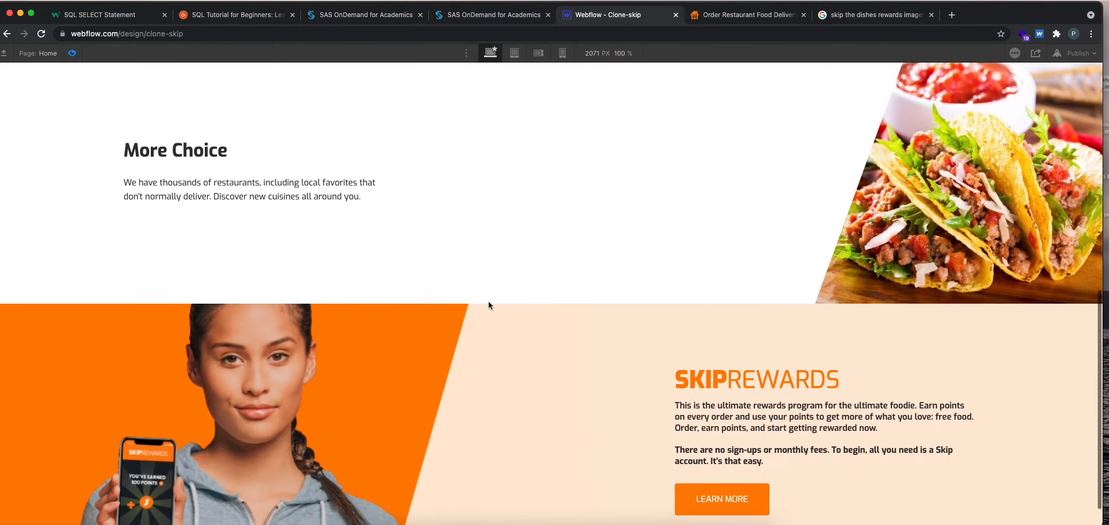
{"action": "scroll", "coordinate": [491, 302], "scroll_direction": "up", "scroll_amount": 10}
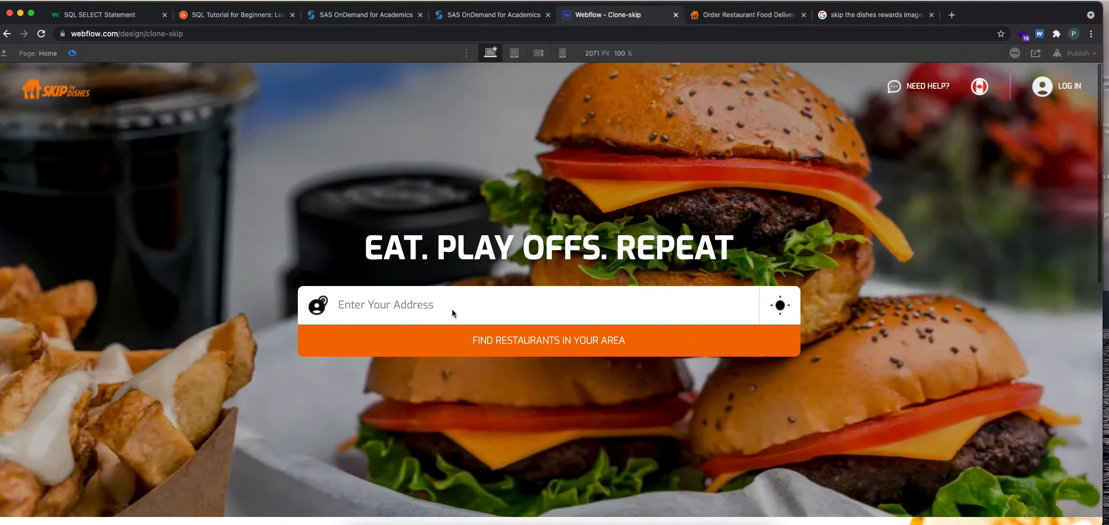
{"action": "left_click", "coordinate": [72, 55]}
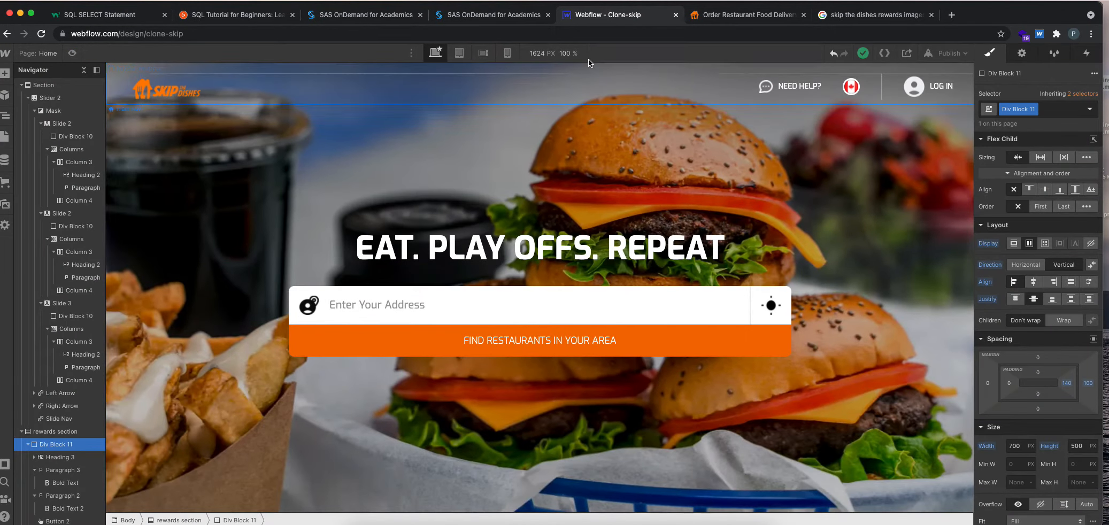
Switch to skipthedishes.com, close the developer tools and examine the Download Our App section.
{"action": "left_click", "coordinate": [743, 15]}
{"action": "scroll", "coordinate": [700, 257], "scroll_direction": "down", "scroll_amount": 5}
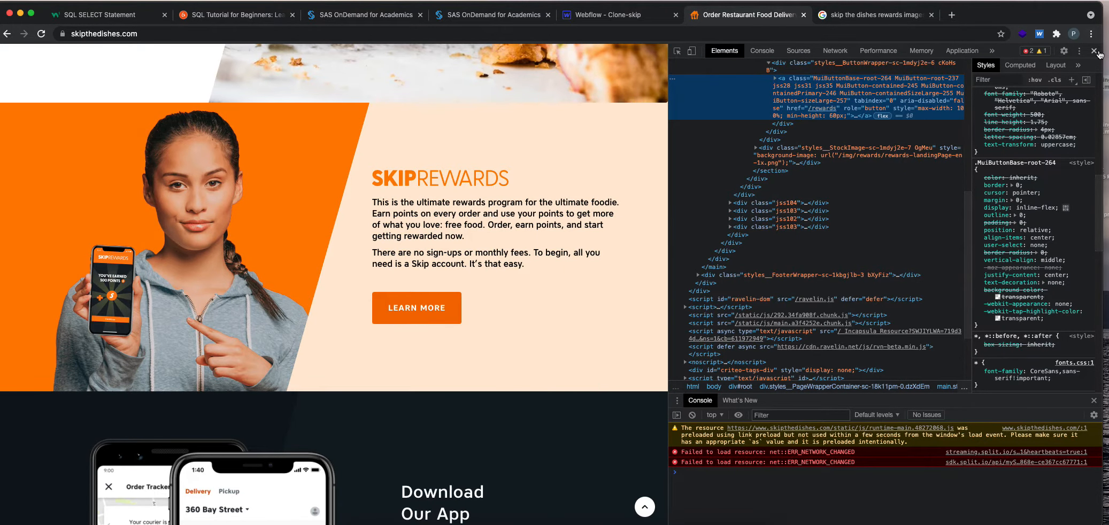
{"action": "left_click", "coordinate": [1094, 51]}
{"action": "scroll", "coordinate": [695, 303], "scroll_direction": "down", "scroll_amount": 7}
{"action": "scroll", "coordinate": [716, 300], "scroll_direction": "up", "scroll_amount": 1}
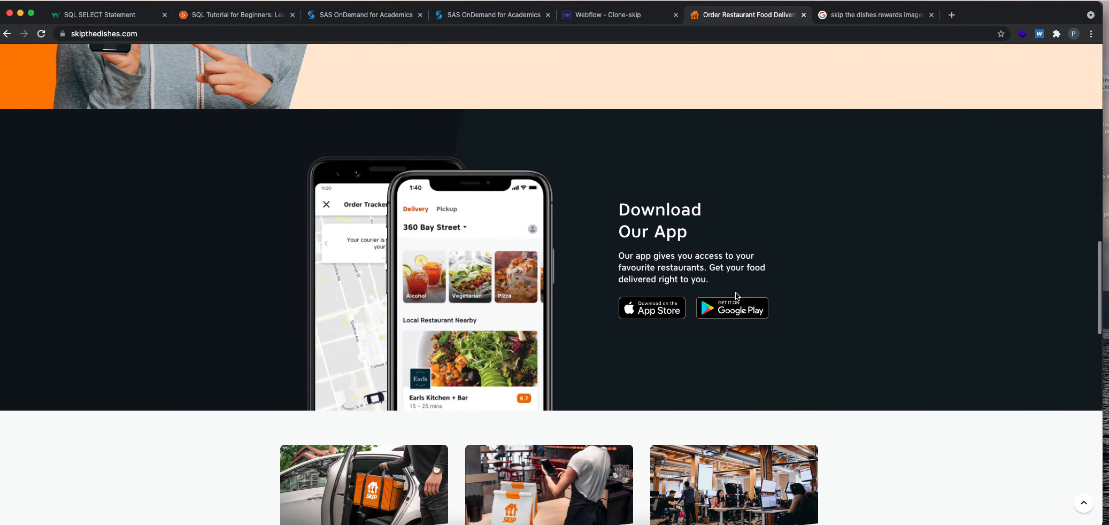
{"action": "right_click", "coordinate": [443, 208]}
{"action": "left_click", "coordinate": [501, 345]}
{"action": "right_click", "coordinate": [323, 169]}
{"action": "left_click", "coordinate": [775, 77]}
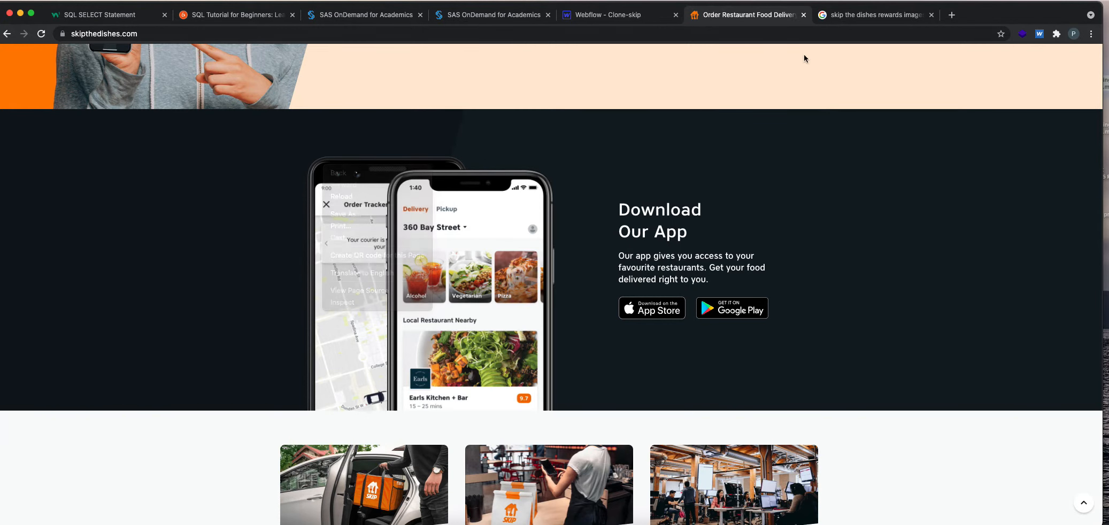
Switch to the Google Images results for Skip the Dishes rewards, close the enlarged image and look for a phone app picture.
{"action": "left_click", "coordinate": [852, 17]}
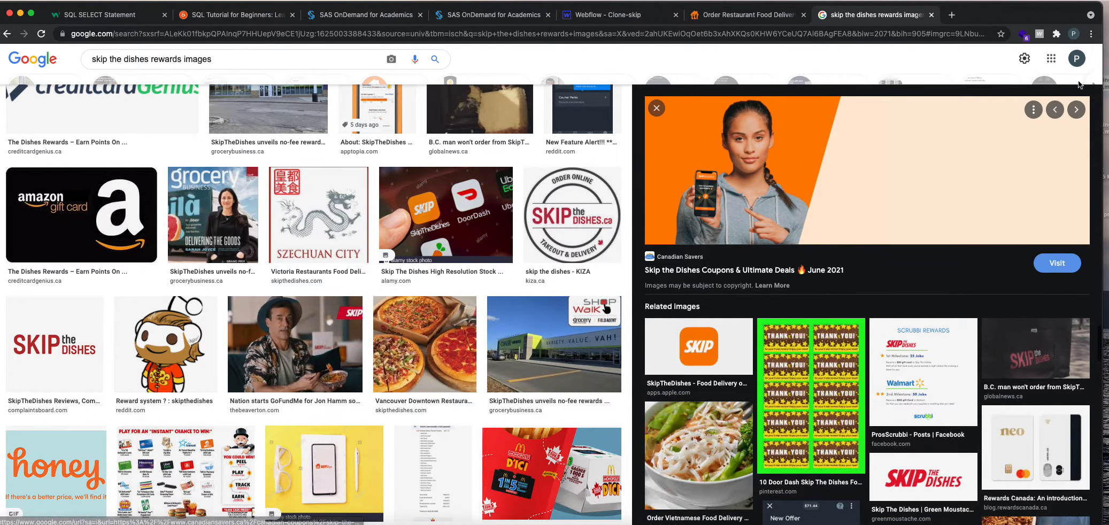
{"action": "left_click", "coordinate": [656, 108]}
{"action": "scroll", "coordinate": [483, 276], "scroll_direction": "down", "scroll_amount": 10}
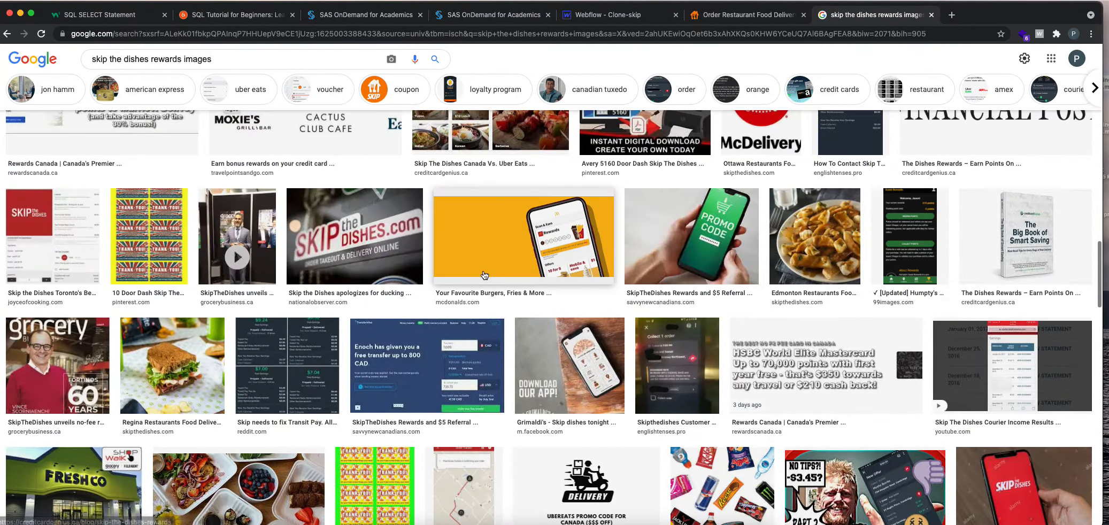
{"action": "scroll", "coordinate": [484, 275], "scroll_direction": "up", "scroll_amount": 2}
{"action": "scroll", "coordinate": [483, 275], "scroll_direction": "up", "scroll_amount": 10}
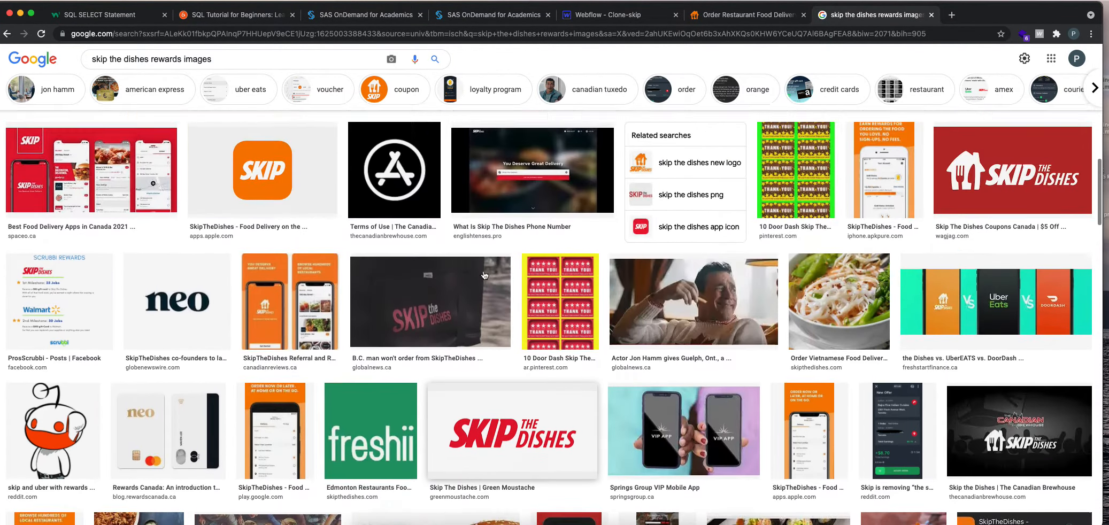
{"action": "scroll", "coordinate": [492, 278], "scroll_direction": "up", "scroll_amount": 5}
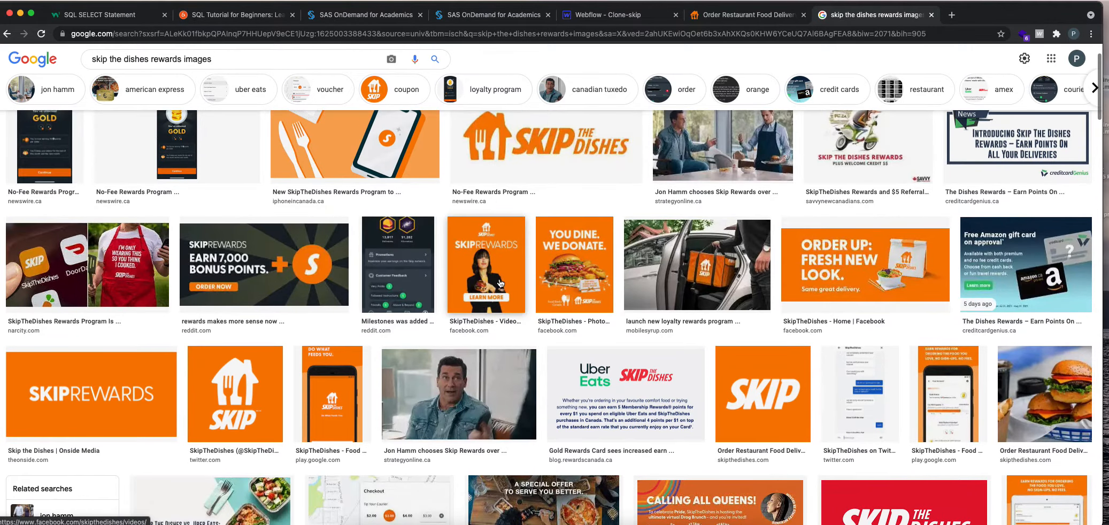
{"action": "scroll", "coordinate": [502, 267], "scroll_direction": "down", "scroll_amount": 3}
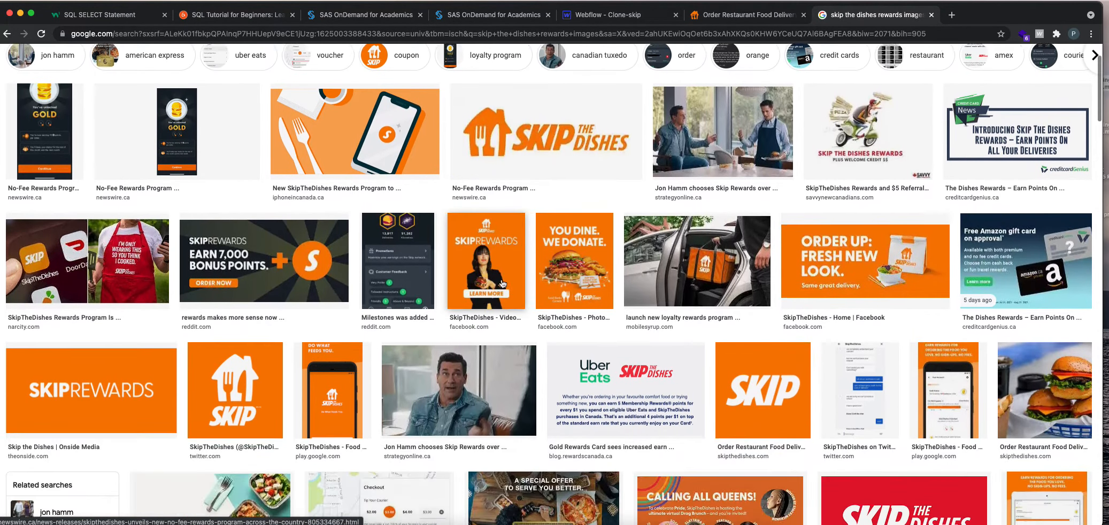
{"action": "scroll", "coordinate": [505, 117], "scroll_direction": "up", "scroll_amount": 1}
Search Google Images for "skip the dishes MOBILE APP IMAGES".
{"action": "left_click_drag", "start_coordinate": [214, 59], "coordinate": [153, 58]}
{"action": "type", "text": "MOBILE APP "}
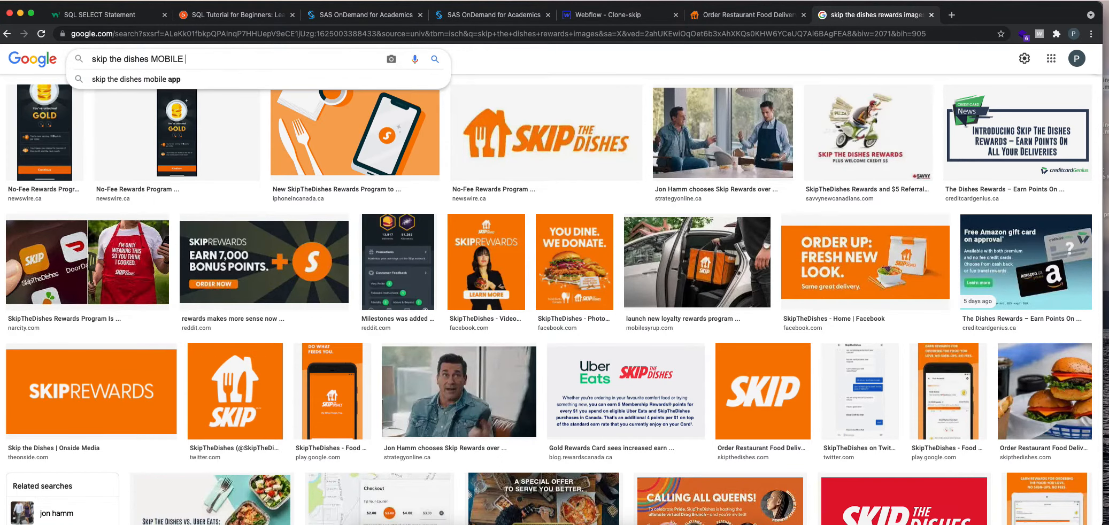
{"action": "type", "text": "IMAGES"}
{"action": "key", "text": "Return"}
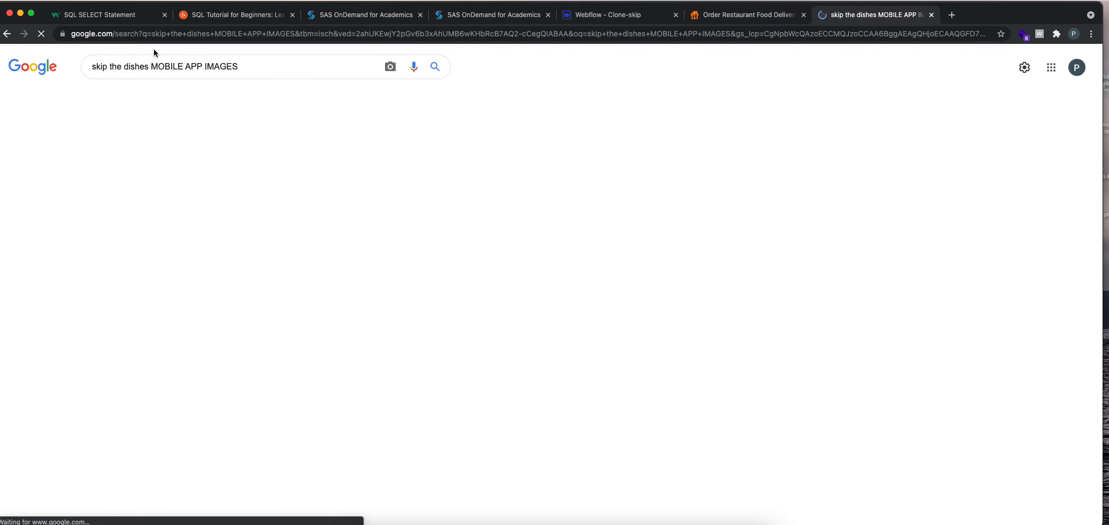
Look through the image results for a phone mockup matching the Download Our App section on skipthedishes.com.
{"action": "scroll", "coordinate": [463, 372], "scroll_direction": "down", "scroll_amount": 5}
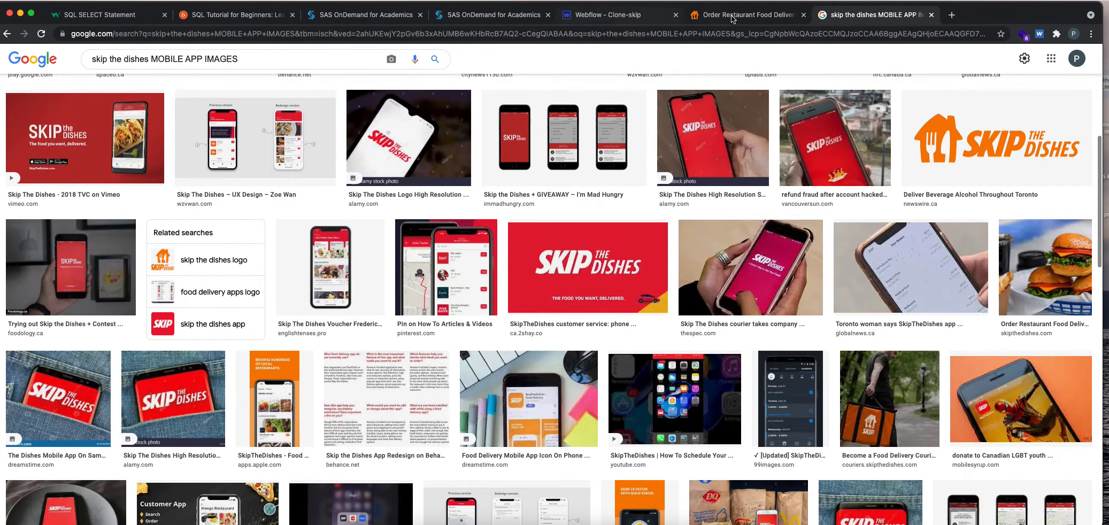
{"action": "left_click", "coordinate": [743, 15]}
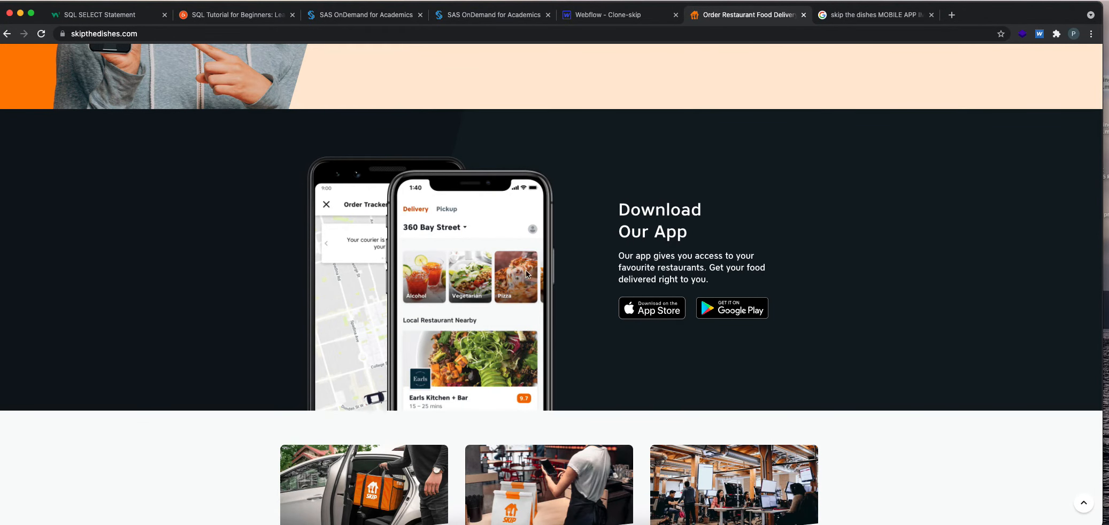
{"action": "left_click", "coordinate": [817, 17]}
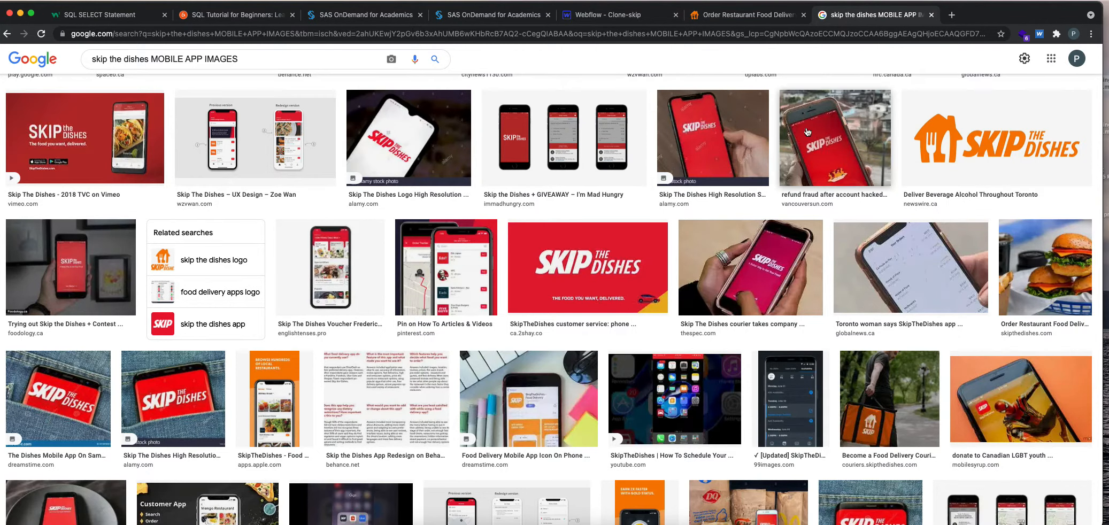
{"action": "scroll", "coordinate": [800, 475], "scroll_direction": "up", "scroll_amount": 2}
{"action": "scroll", "coordinate": [74, 343], "scroll_direction": "down", "scroll_amount": 3}
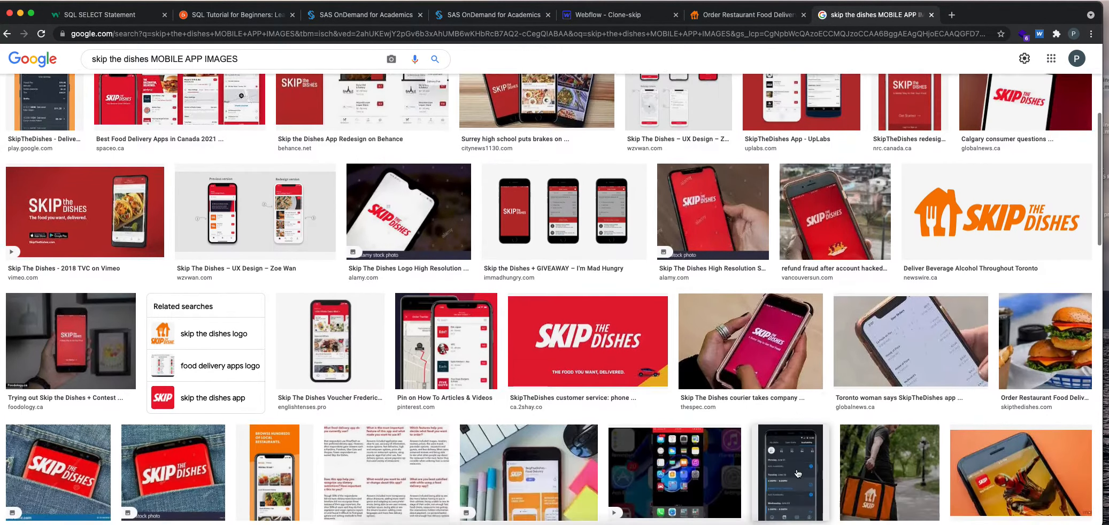
{"action": "scroll", "coordinate": [74, 344], "scroll_direction": "down", "scroll_amount": 5}
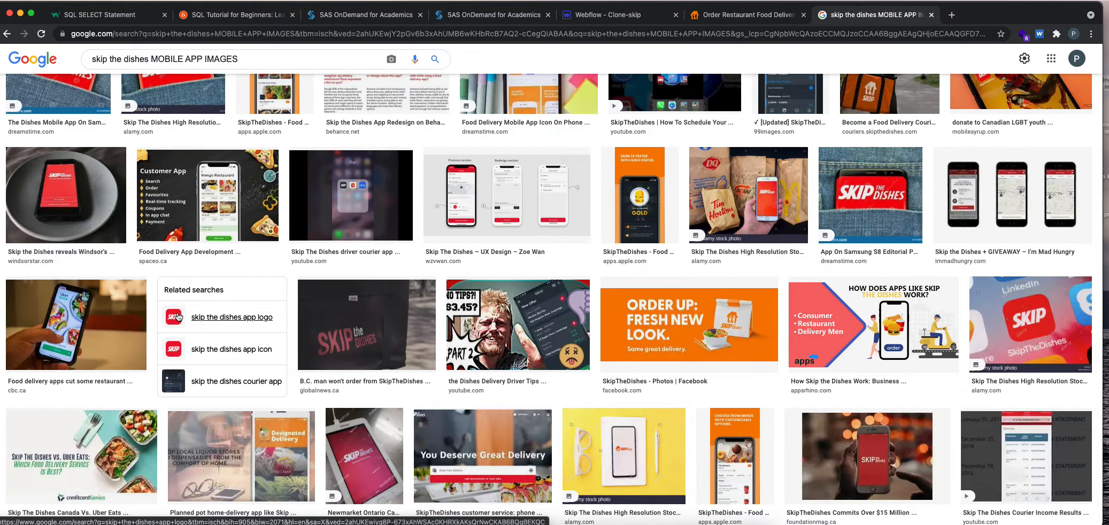
{"action": "scroll", "coordinate": [163, 315], "scroll_direction": "down", "scroll_amount": 5}
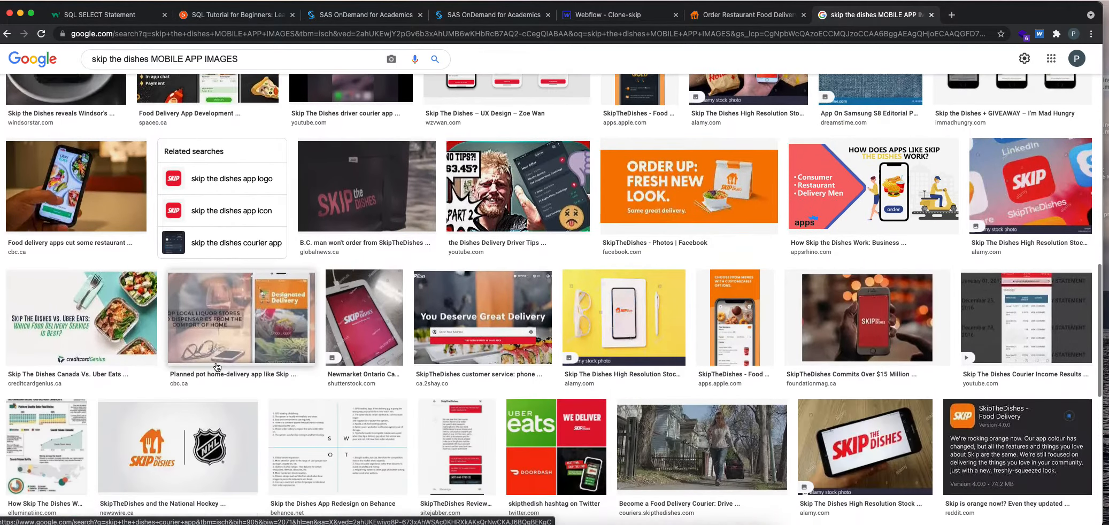
{"action": "scroll", "coordinate": [217, 367], "scroll_direction": "down", "scroll_amount": 2}
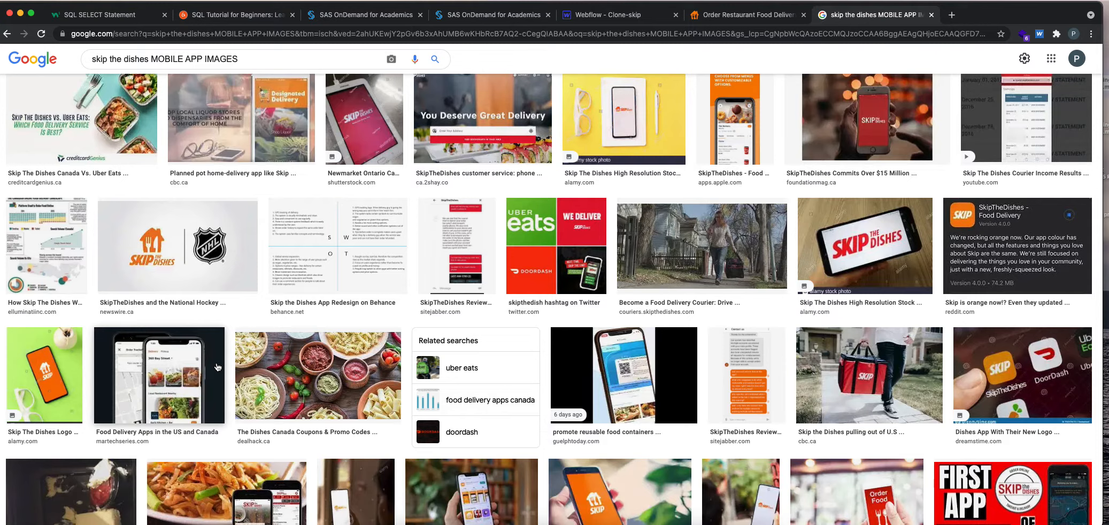
{"action": "scroll", "coordinate": [217, 367], "scroll_direction": "down", "scroll_amount": 3}
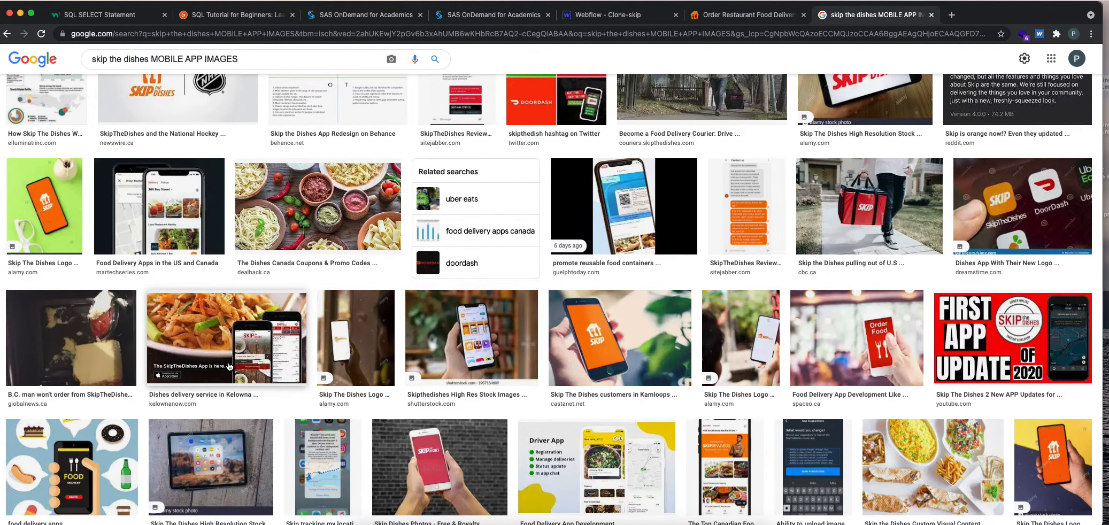
{"action": "scroll", "coordinate": [229, 366], "scroll_direction": "down", "scroll_amount": 7}
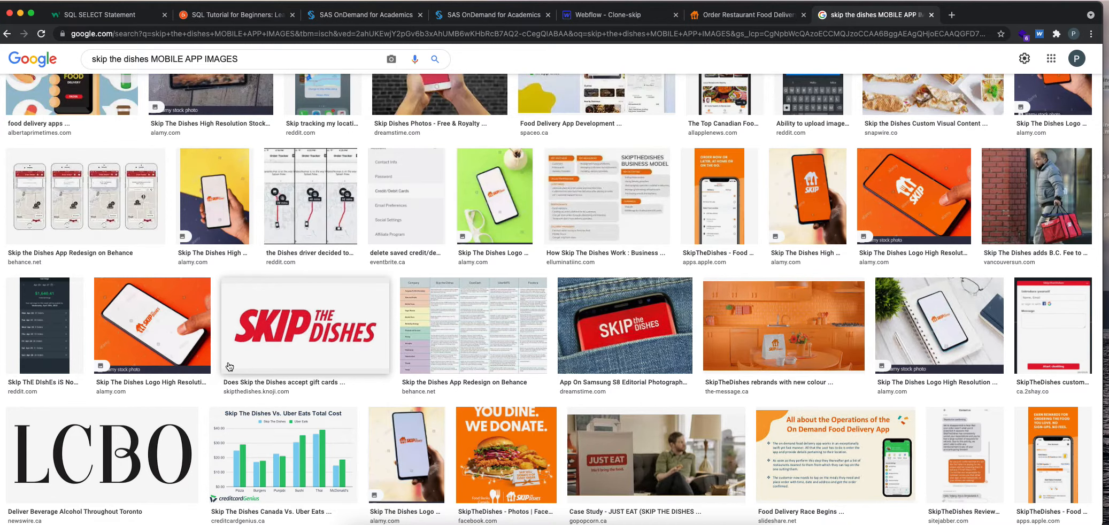
{"action": "scroll", "coordinate": [229, 367], "scroll_direction": "down", "scroll_amount": 20}
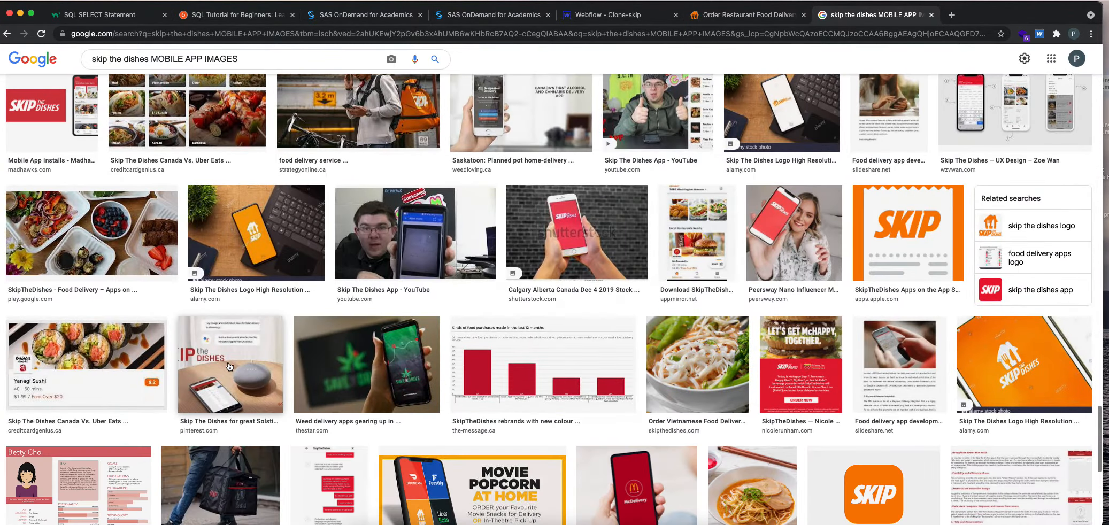
{"action": "scroll", "coordinate": [655, 379], "scroll_direction": "up", "scroll_amount": 15}
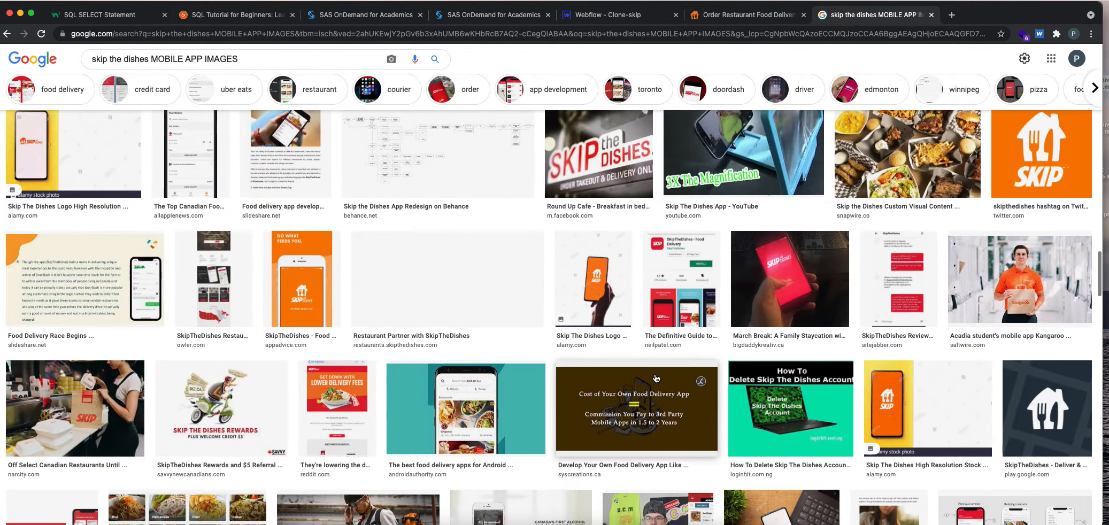
{"action": "scroll", "coordinate": [655, 379], "scroll_direction": "up", "scroll_amount": 10}
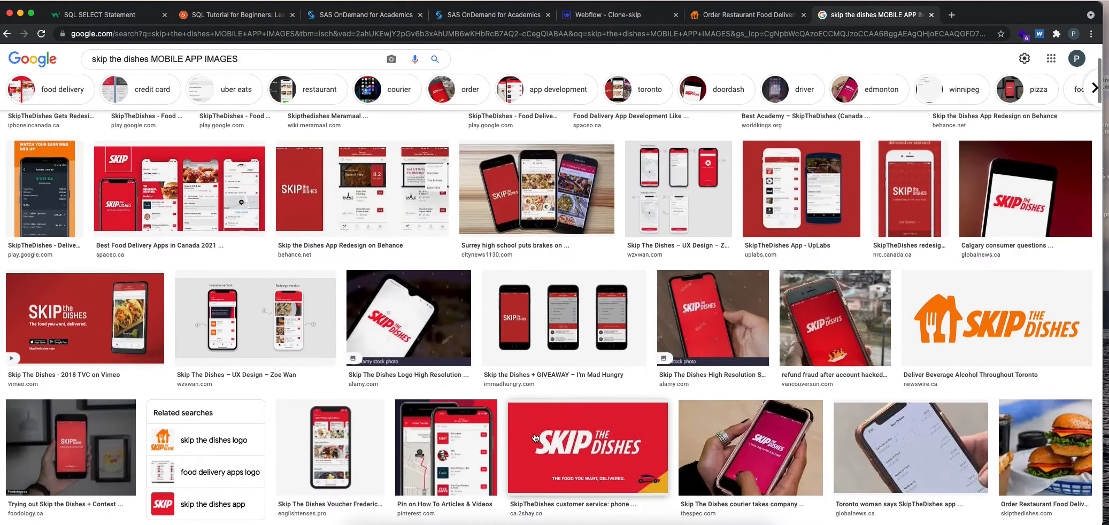
Switch to skipthedishes.com and capture a screenshot of the two overlapping phones in the Download Our App section.
{"action": "left_click", "coordinate": [746, 15]}
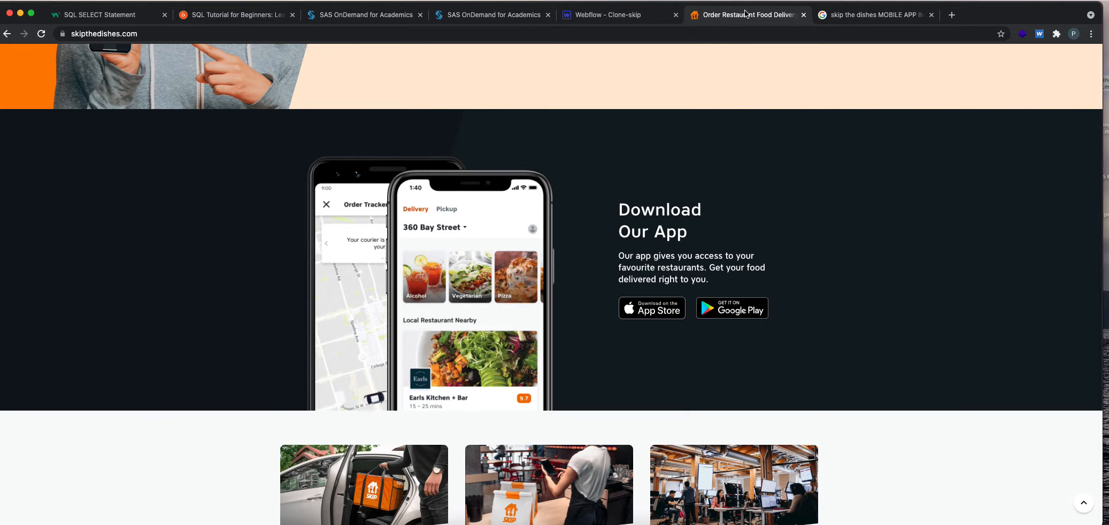
{"action": "key", "text": "super+shift+4"}
{"action": "left_click_drag", "start_coordinate": [284, 138], "coordinate": [557, 410]}
Switch to the Webflow Clone-skip project and collapse the whole element tree to its top-level sections.
{"action": "left_click", "coordinate": [620, 17]}
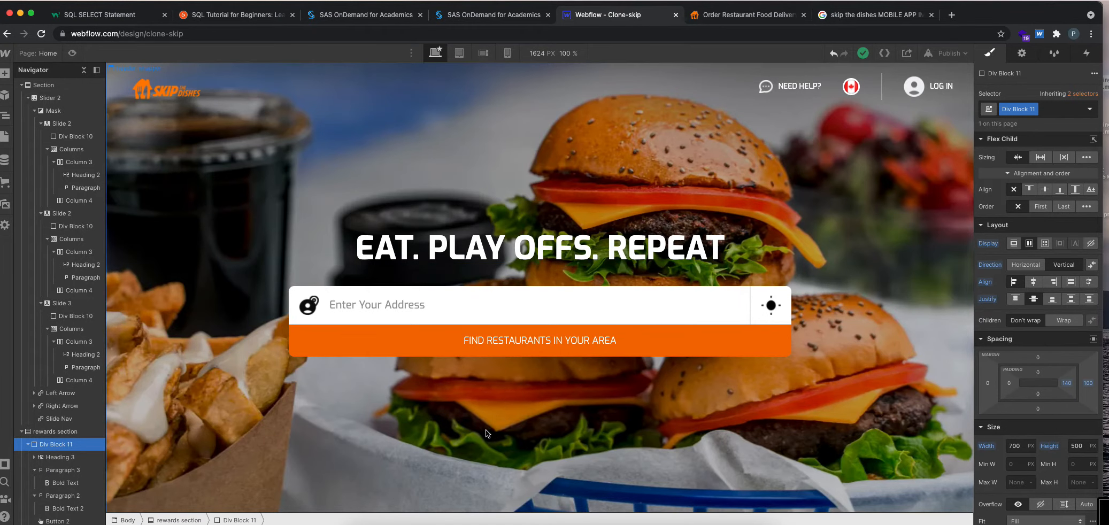
{"action": "scroll", "coordinate": [501, 405], "scroll_direction": "down", "scroll_amount": 10}
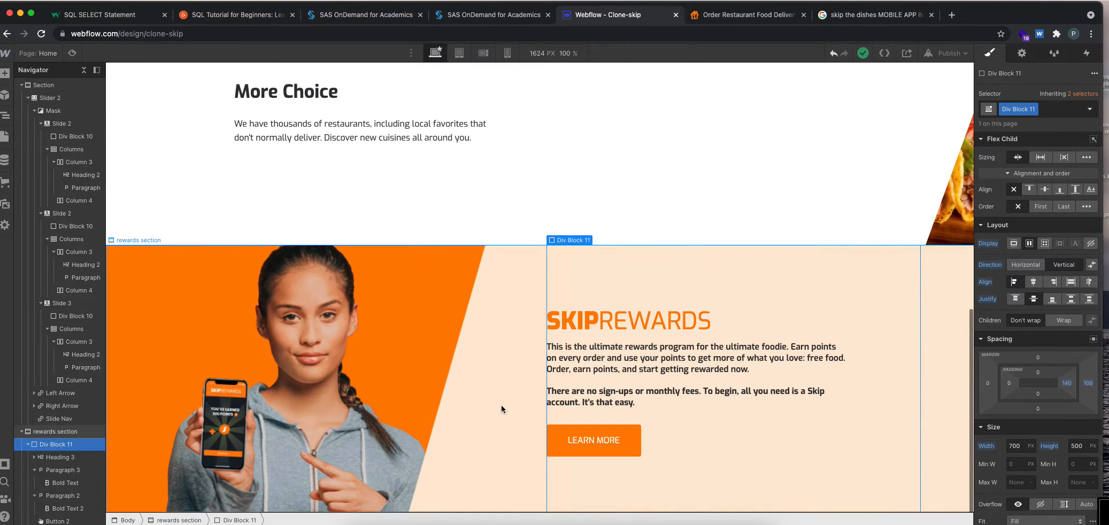
{"action": "left_click", "coordinate": [27, 98]}
{"action": "left_click", "coordinate": [22, 110]}
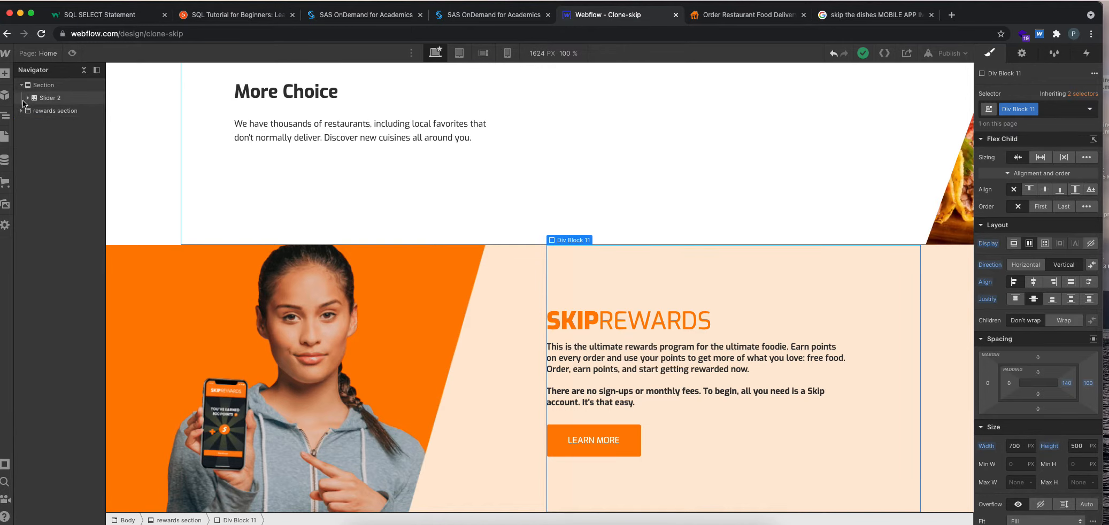
{"action": "left_click", "coordinate": [83, 69]}
{"action": "left_click", "coordinate": [84, 69]}
Add a Section at the end of the Body and give it the class "download app section".
{"action": "left_click", "coordinate": [50, 84]}
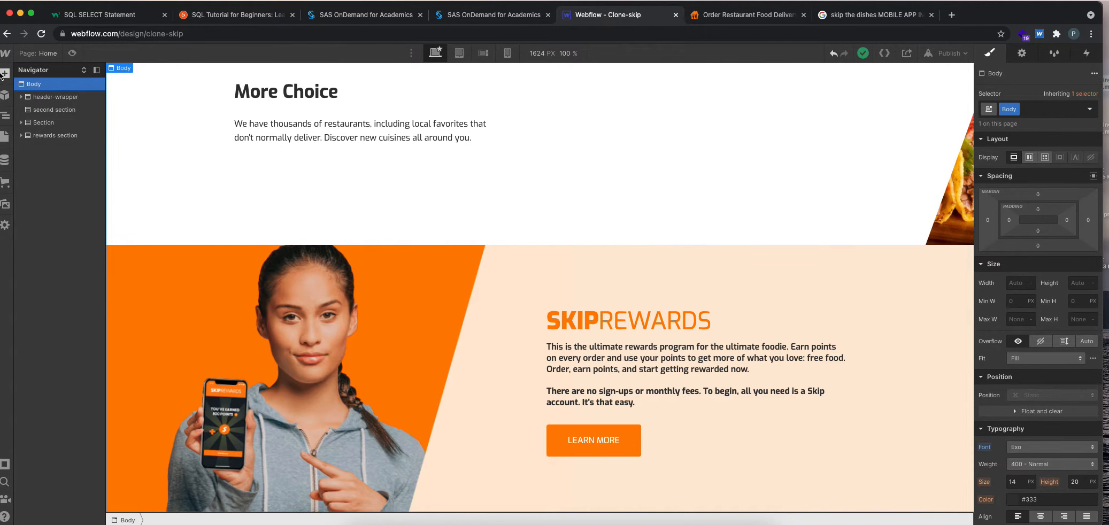
{"action": "left_click", "coordinate": [6, 74]}
{"action": "left_click", "coordinate": [38, 155]}
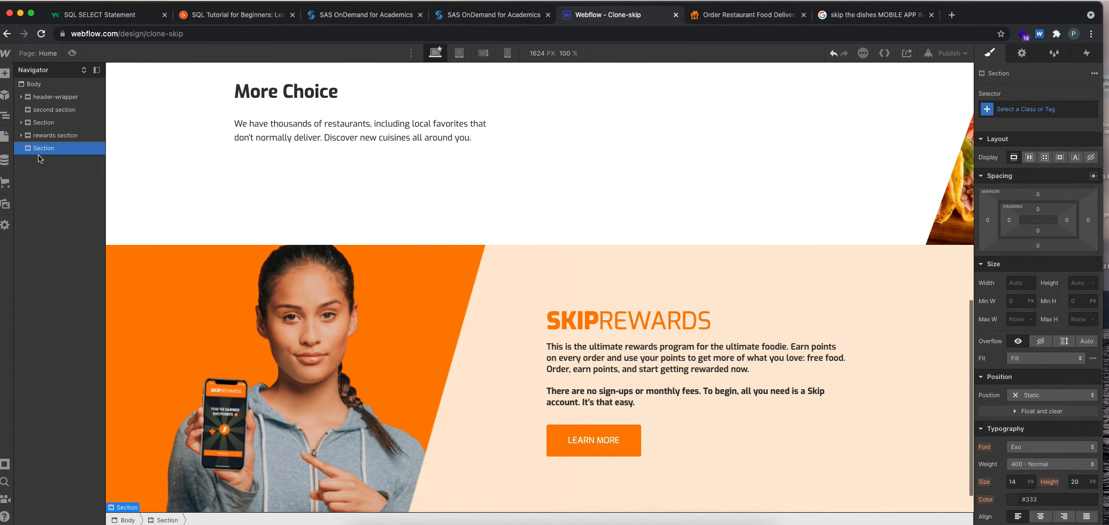
{"action": "left_click", "coordinate": [989, 110]}
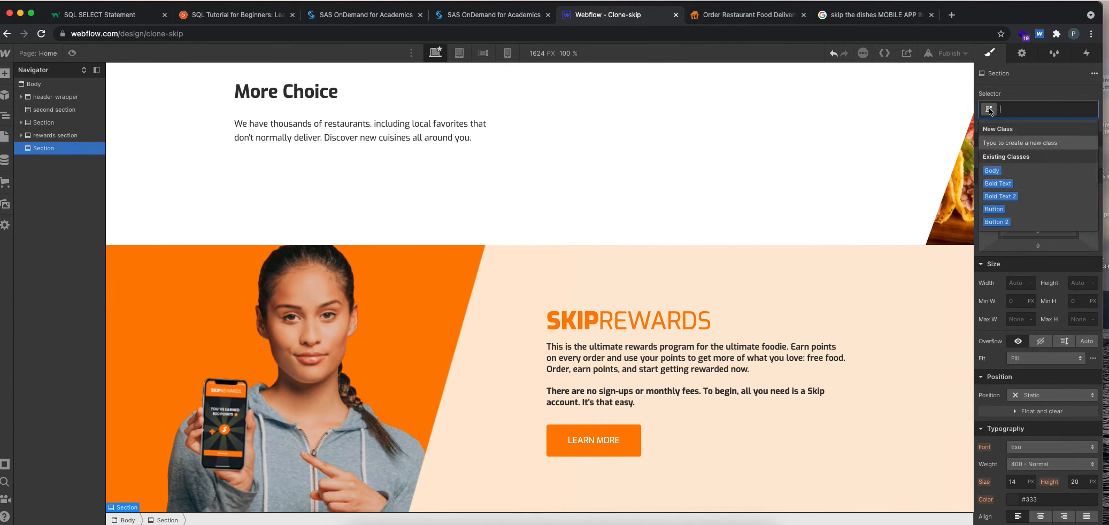
{"action": "type", "text": "download ap"}
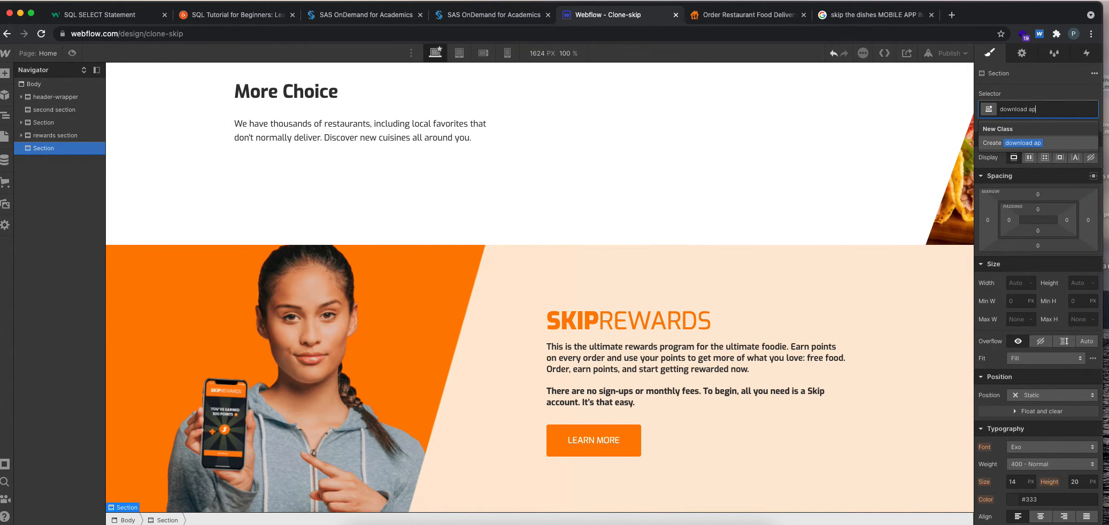
{"action": "type", "text": "p section"}
{"action": "key", "text": "Return"}
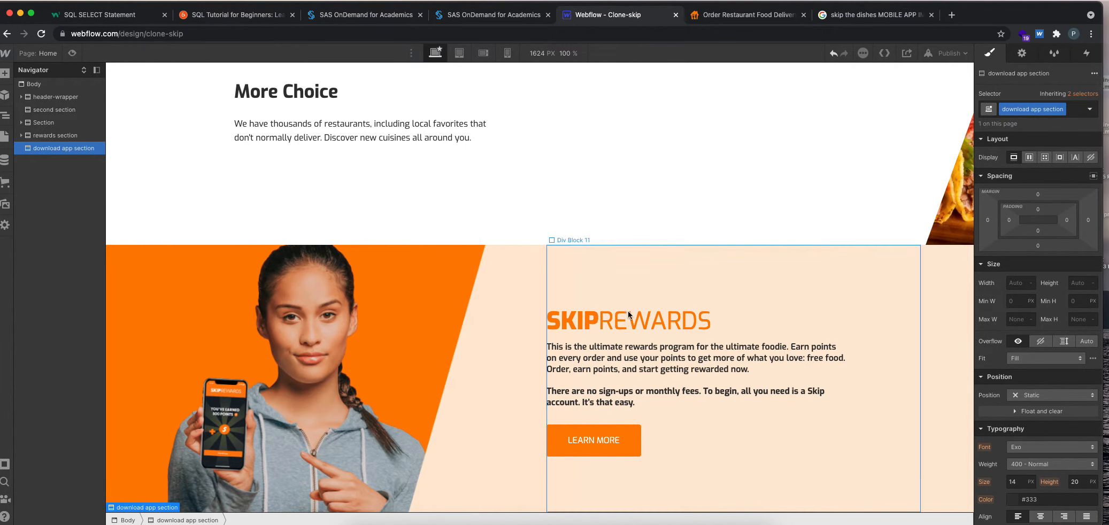
Compare with the Download Our App section on skipthedishes.com, and set the download app section's height to 500 px in Webflow.
{"action": "scroll", "coordinate": [628, 311], "scroll_direction": "down", "scroll_amount": 1}
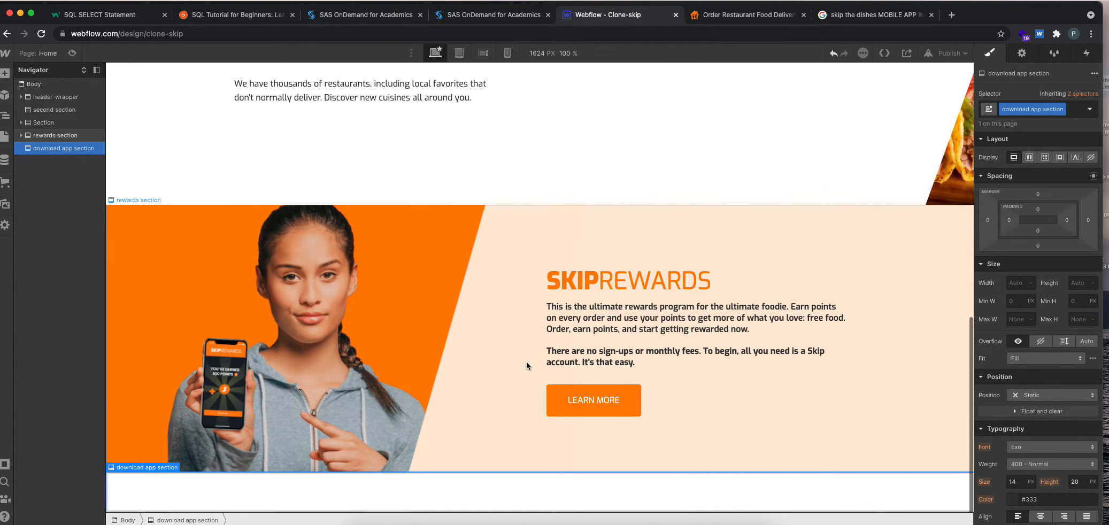
{"action": "left_click", "coordinate": [736, 14]}
{"action": "scroll", "coordinate": [927, 208], "scroll_direction": "up", "scroll_amount": 5}
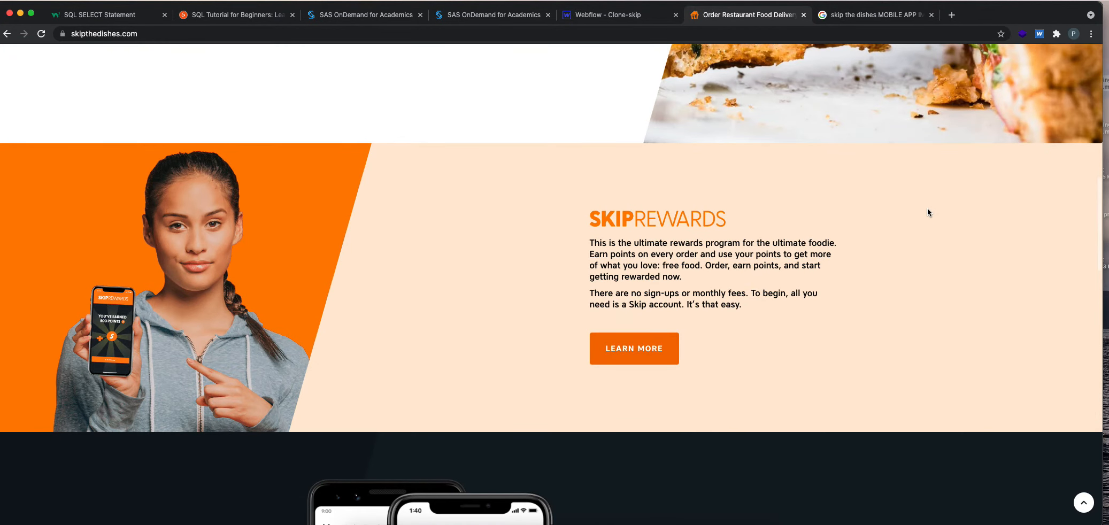
{"action": "scroll", "coordinate": [927, 208], "scroll_direction": "down", "scroll_amount": 10}
{"action": "scroll", "coordinate": [927, 208], "scroll_direction": "up", "scroll_amount": 4}
{"action": "scroll", "coordinate": [918, 206], "scroll_direction": "up", "scroll_amount": 3}
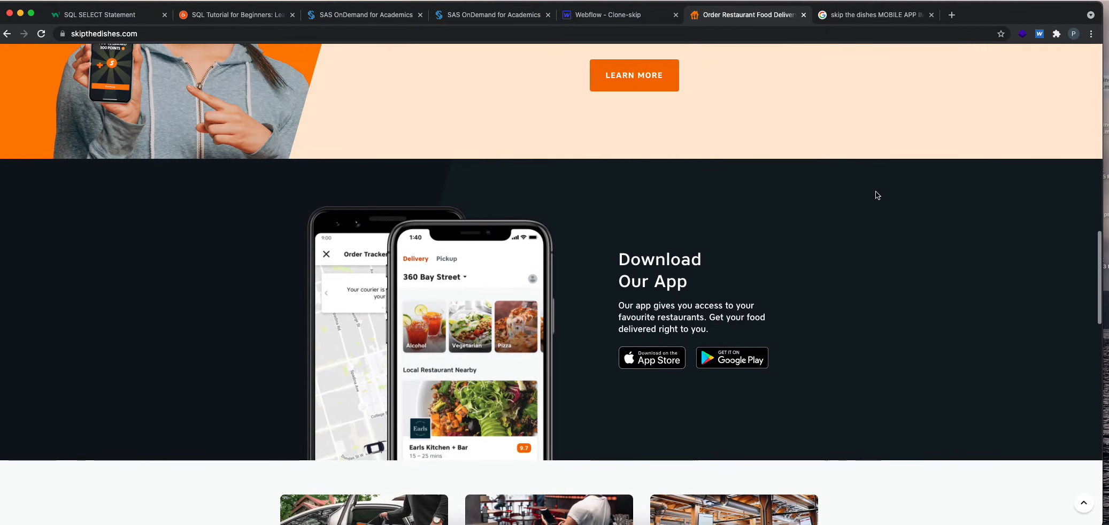
{"action": "left_click", "coordinate": [567, 17]}
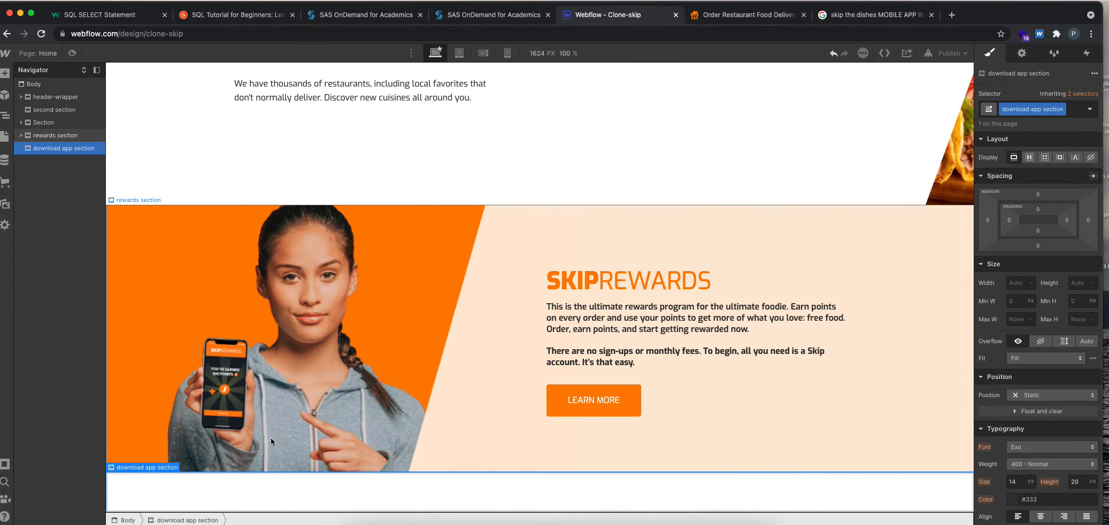
{"action": "left_click", "coordinate": [1084, 281]}
{"action": "type", "text": "500"}
{"action": "key", "text": "Return"}
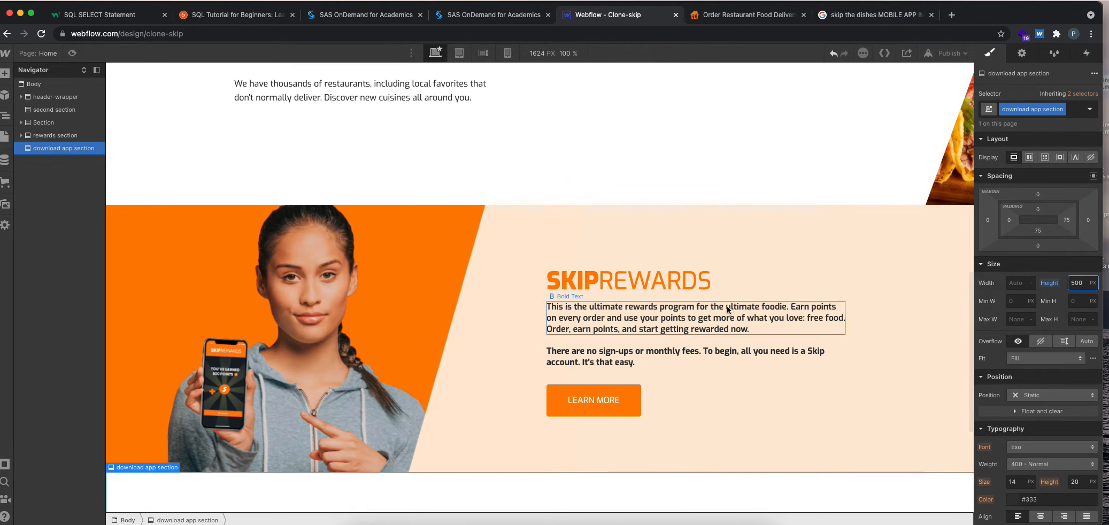
{"action": "scroll", "coordinate": [712, 312], "scroll_direction": "down", "scroll_amount": 4}
Switch to skipthedishes.com and inspect the dark background of the Download Our App section in the developer tools.
{"action": "left_click", "coordinate": [727, 15]}
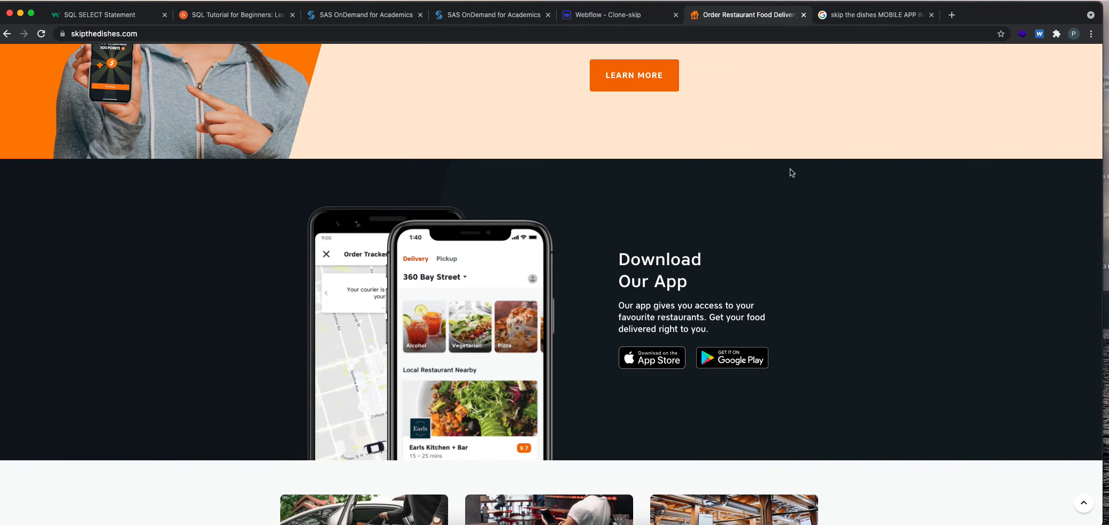
{"action": "right_click", "coordinate": [980, 212]}
{"action": "left_click", "coordinate": [1032, 358]}
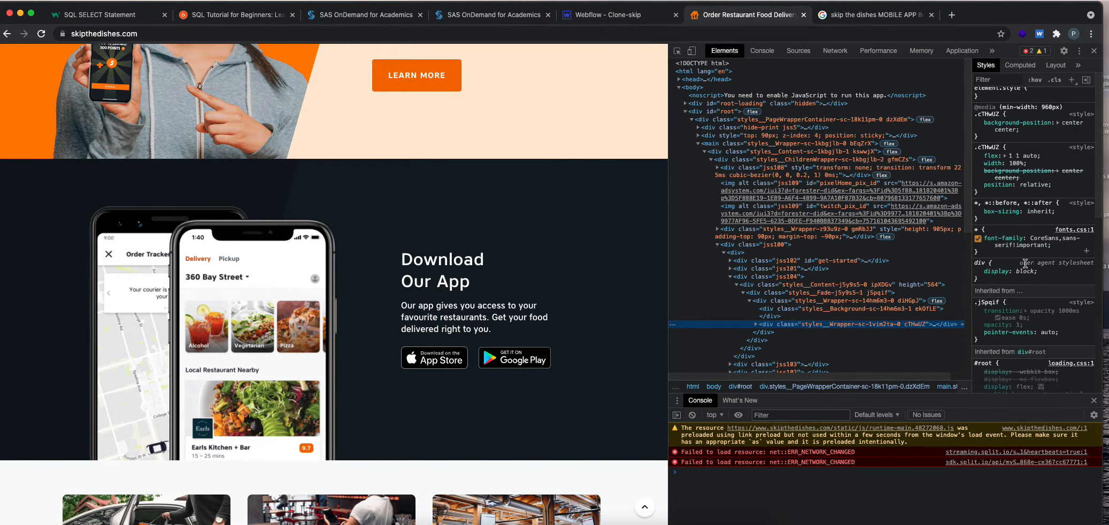
{"action": "scroll", "coordinate": [1025, 264], "scroll_direction": "down", "scroll_amount": 3}
{"action": "right_click", "coordinate": [418, 210]}
{"action": "left_click", "coordinate": [457, 348]}
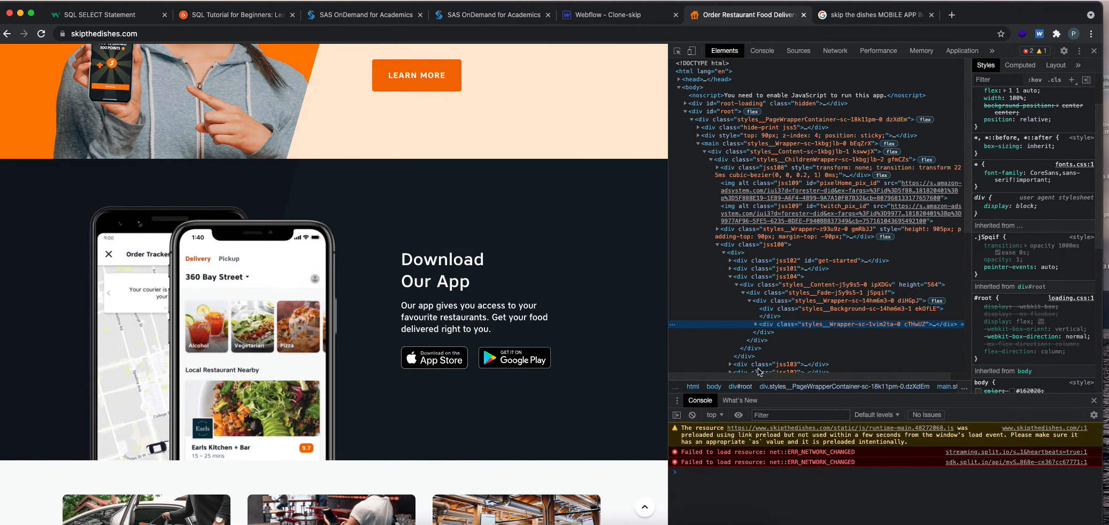
Go up the Download Our App wrapper elements to the jss104 div and select its background-color value.
{"action": "left_click", "coordinate": [792, 325]}
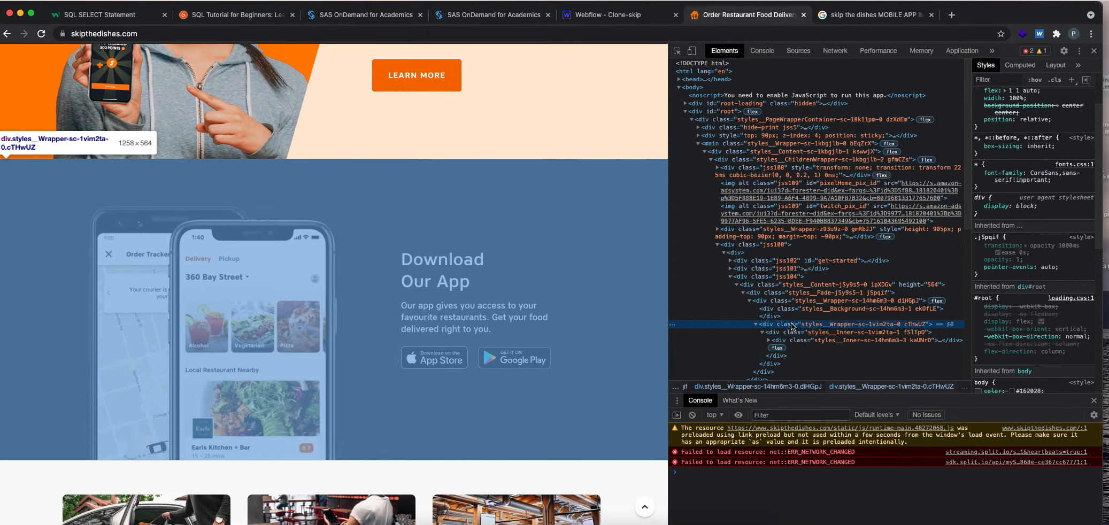
{"action": "left_click", "coordinate": [789, 300]}
{"action": "left_click", "coordinate": [786, 285]}
{"action": "left_click", "coordinate": [784, 277]}
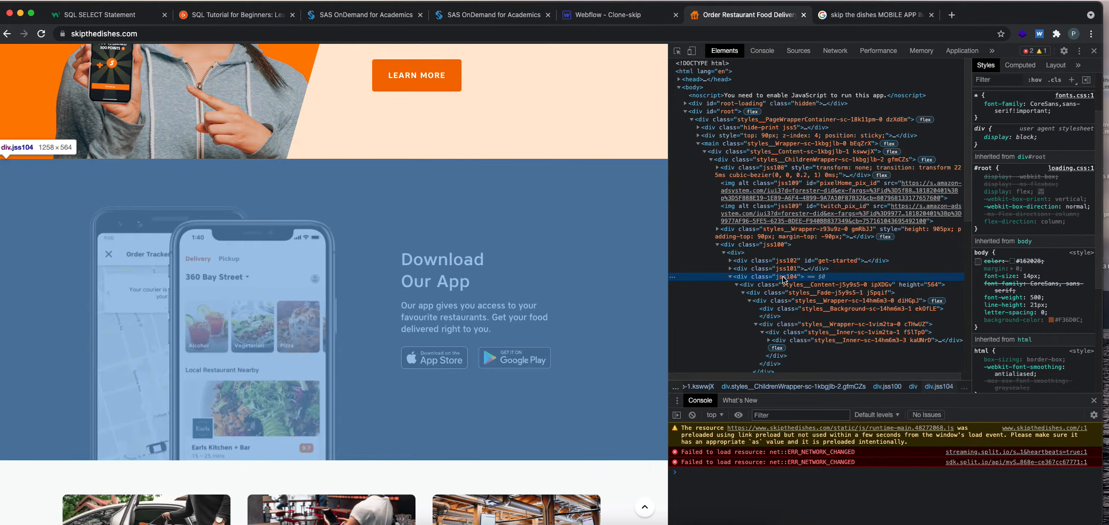
{"action": "scroll", "coordinate": [1032, 267], "scroll_direction": "up", "scroll_amount": 3}
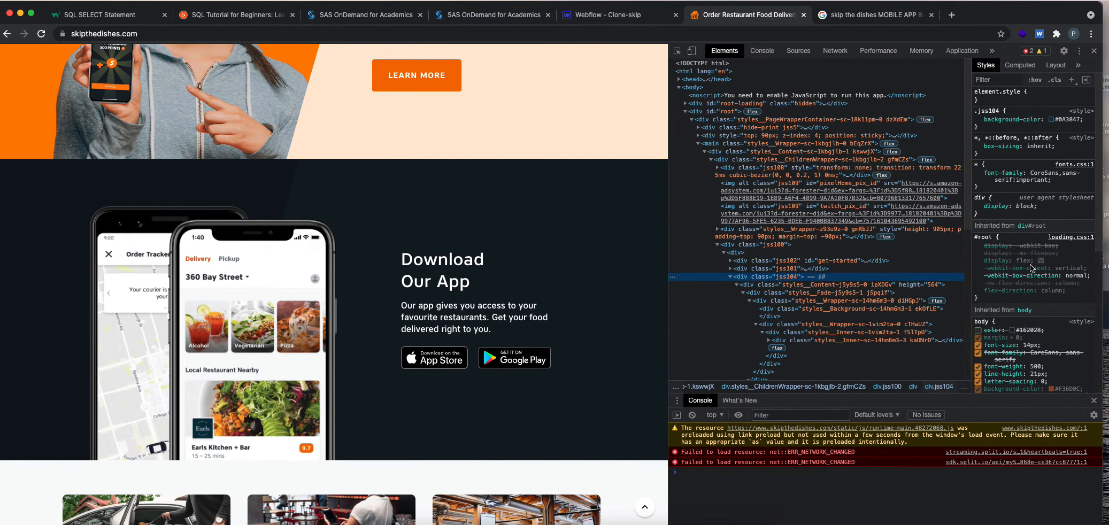
{"action": "left_click", "coordinate": [1062, 119]}
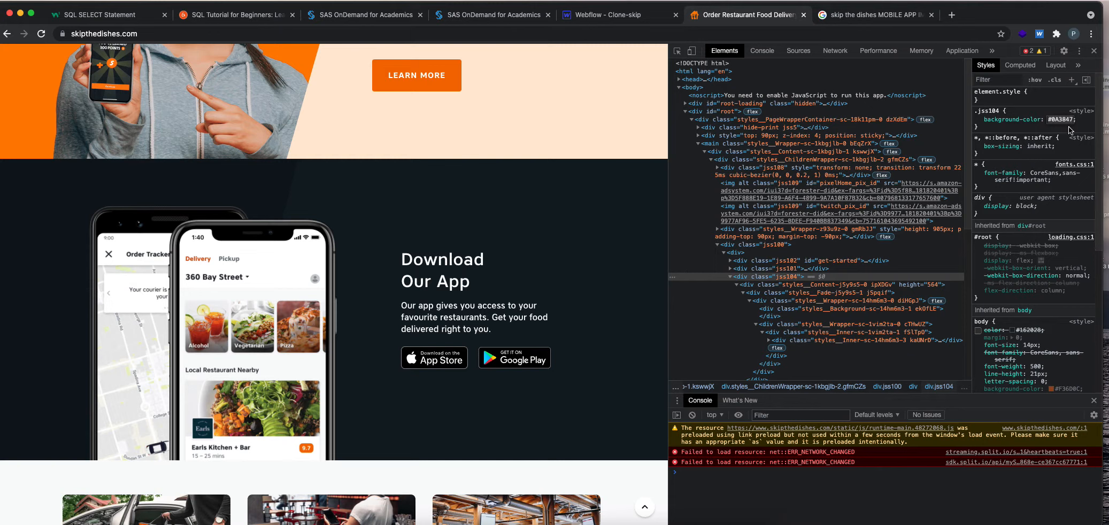
Switch to the Webflow project and set the download app section's background color to the copied #0A3847.
{"action": "left_click", "coordinate": [615, 15]}
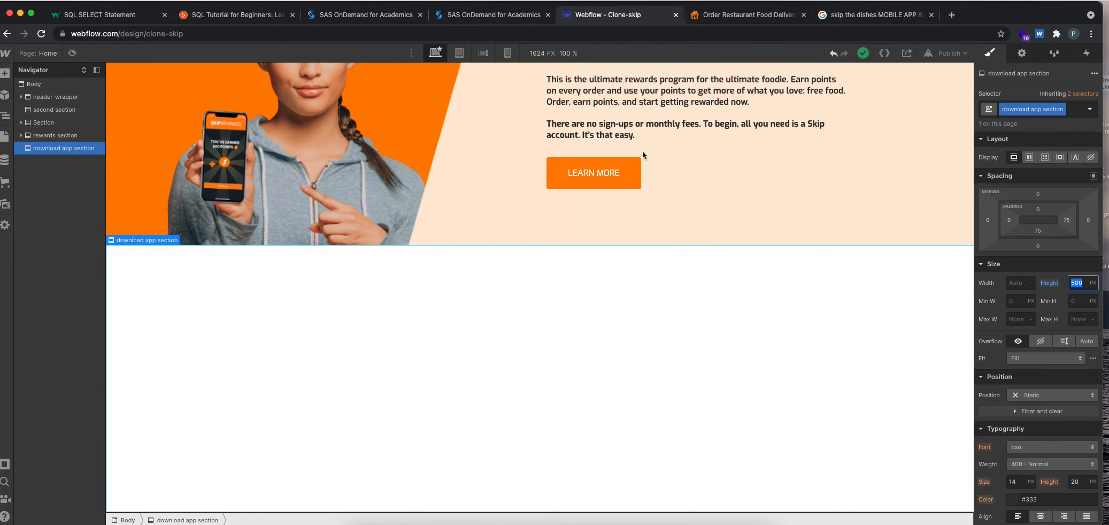
{"action": "scroll", "coordinate": [1041, 325], "scroll_direction": "down", "scroll_amount": 5}
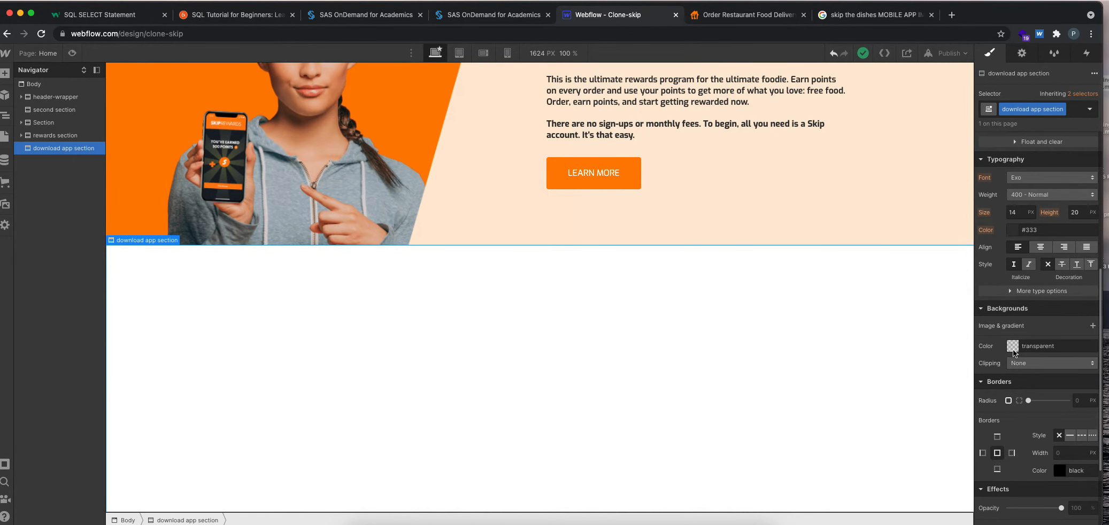
{"action": "left_click", "coordinate": [1013, 348]}
{"action": "key", "text": "super+a"}
{"action": "type", "text": "#0a3847"}
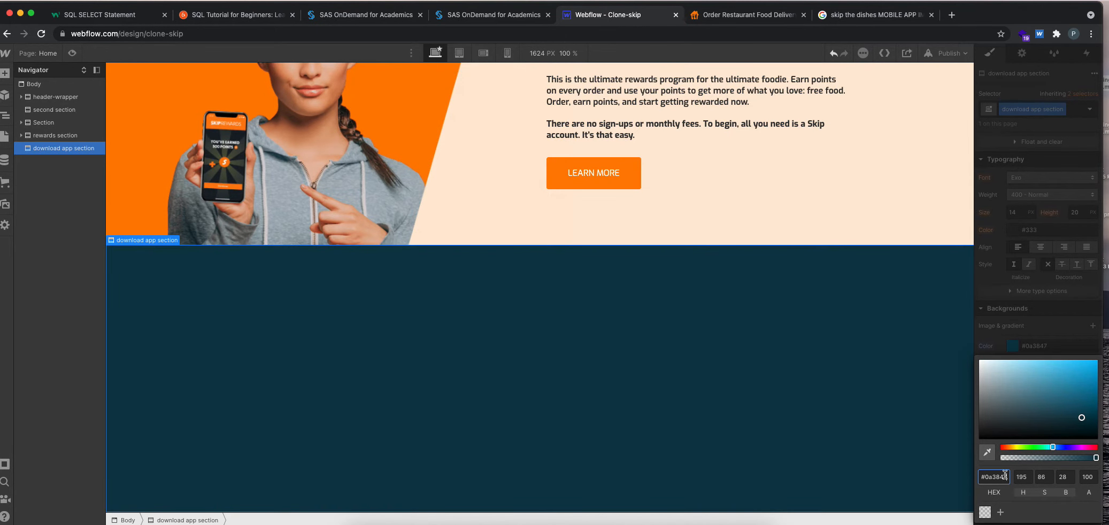
Copy the body color #162028 from the skipthedishes.com styles and apply it as the download app section's background color in Webflow.
{"action": "key", "text": "ctrl+Tab"}
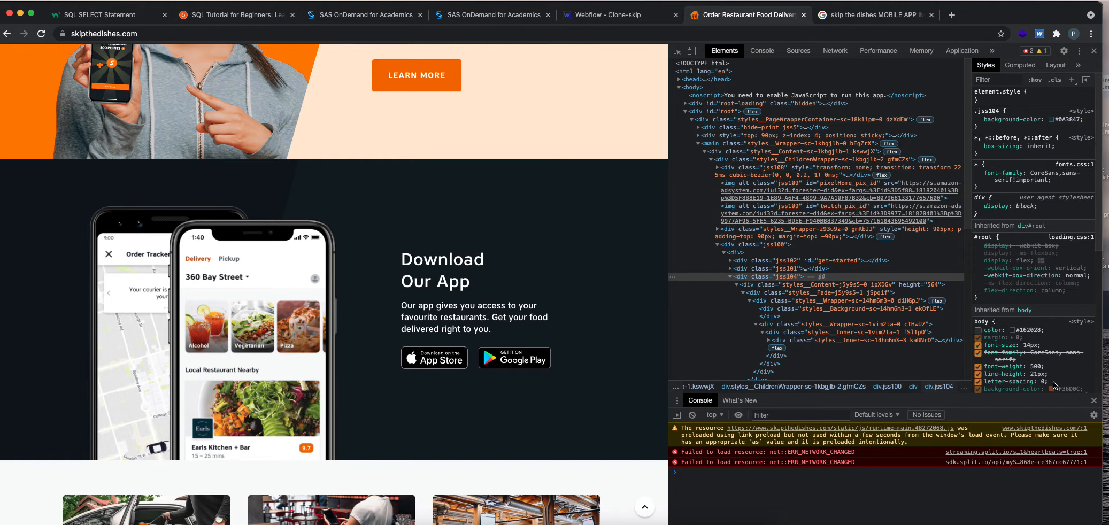
{"action": "left_click", "coordinate": [1036, 328]}
{"action": "key", "text": "super+c"}
{"action": "left_click", "coordinate": [626, 16]}
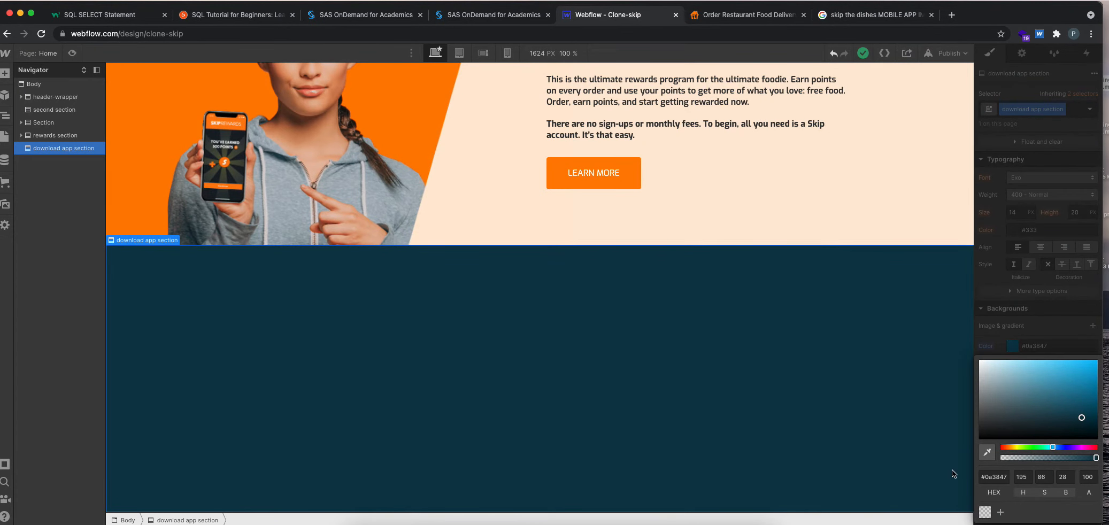
{"action": "left_click", "coordinate": [988, 476]}
{"action": "key", "text": "super+v"}
{"action": "key", "text": "Return"}
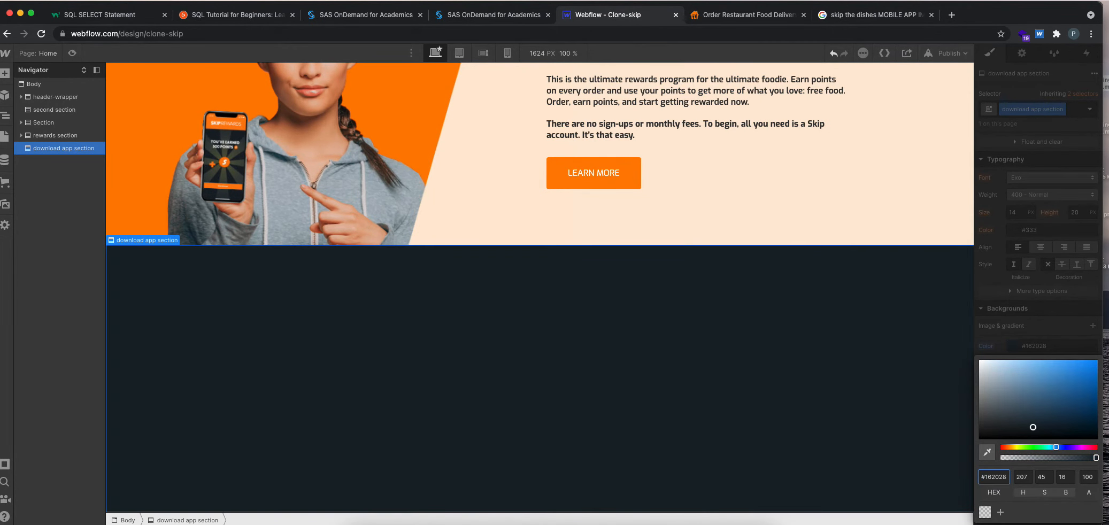
Return to skipthedishes.com, close the developer tools, and examine how the phone image, text block and store badges are laid out in Download Our App.
{"action": "left_click", "coordinate": [759, 19]}
{"action": "left_click", "coordinate": [1083, 54]}
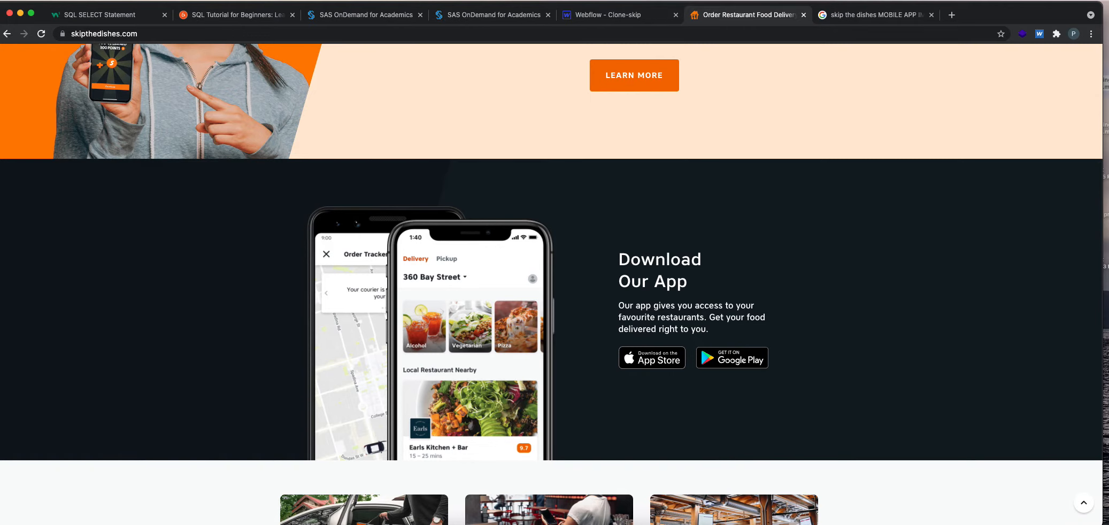
{"action": "mouse_move", "coordinate": [238, 202]}
{"action": "left_mouse_down"}
{"action": "mouse_move", "coordinate": [779, 206]}
{"action": "mouse_move", "coordinate": [295, 423]}
{"action": "mouse_move", "coordinate": [248, 225]}
{"action": "left_mouse_up"}
{"action": "mouse_move", "coordinate": [823, 191]}
{"action": "left_mouse_down"}
{"action": "mouse_move", "coordinate": [631, 439]}
{"action": "mouse_move", "coordinate": [215, 249]}
{"action": "mouse_move", "coordinate": [893, 226]}
{"action": "left_mouse_up"}
{"action": "mouse_move", "coordinate": [562, 225]}
{"action": "left_mouse_down"}
{"action": "mouse_move", "coordinate": [554, 455]}
{"action": "mouse_move", "coordinate": [279, 432]}
{"action": "mouse_move", "coordinate": [288, 245]}
{"action": "mouse_move", "coordinate": [305, 211]}
{"action": "mouse_move", "coordinate": [568, 226]}
{"action": "mouse_move", "coordinate": [607, 336]}
{"action": "mouse_move", "coordinate": [606, 327]}
{"action": "mouse_move", "coordinate": [610, 409]}
{"action": "mouse_move", "coordinate": [798, 404]}
{"action": "mouse_move", "coordinate": [812, 352]}
{"action": "mouse_move", "coordinate": [786, 222]}
{"action": "mouse_move", "coordinate": [588, 223]}
{"action": "left_mouse_up"}
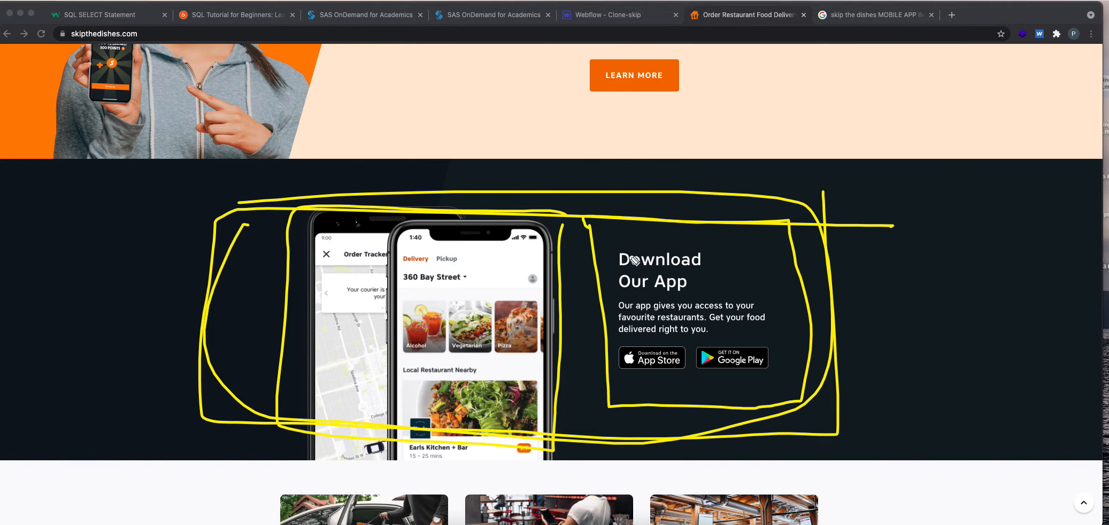
{"action": "mouse_move", "coordinate": [620, 343]}
{"action": "left_mouse_down"}
{"action": "mouse_move", "coordinate": [780, 343]}
{"action": "mouse_move", "coordinate": [783, 364]}
{"action": "mouse_move", "coordinate": [778, 377]}
{"action": "mouse_move", "coordinate": [632, 380]}
{"action": "mouse_move", "coordinate": [618, 378]}
{"action": "mouse_move", "coordinate": [619, 343]}
{"action": "left_mouse_up"}
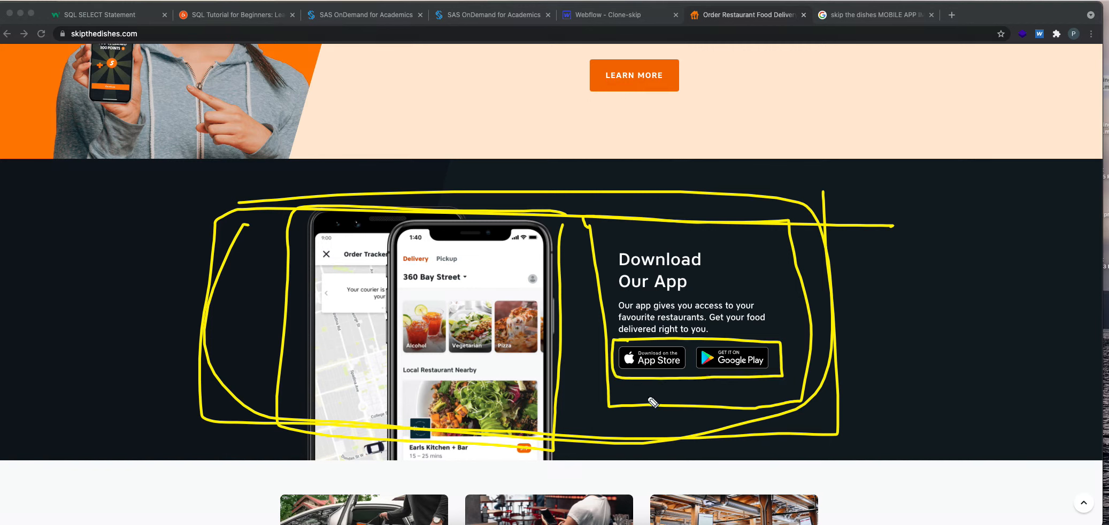